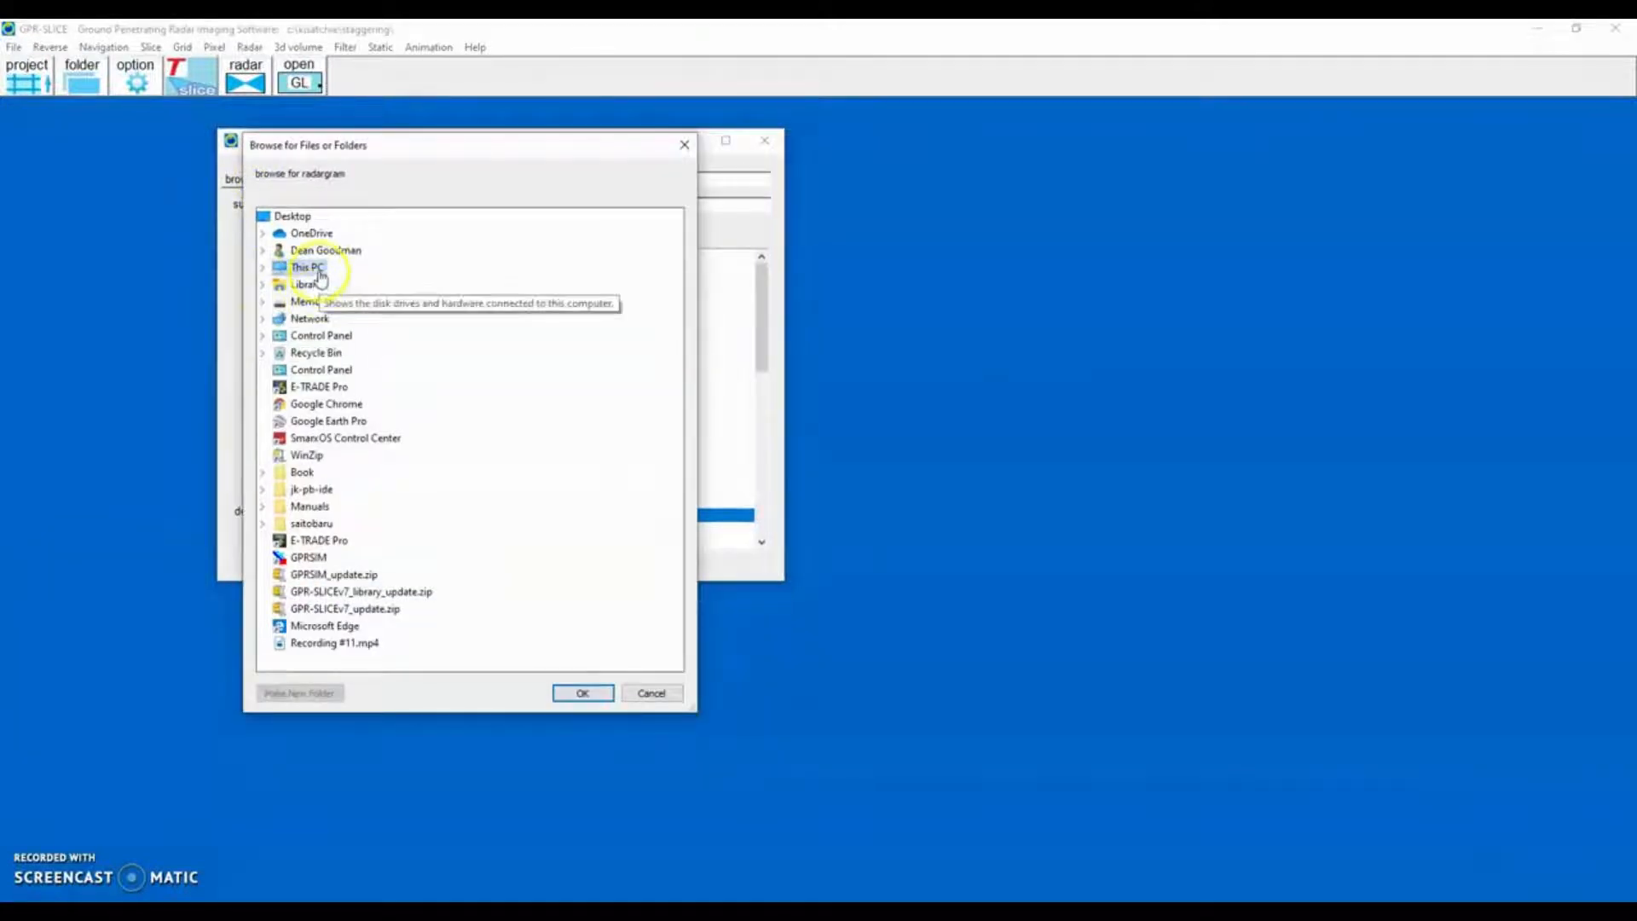
Set the default project directory to D:\GPR Projects\ in the folder browser.
double_click(316, 269)
double_click(324, 421)
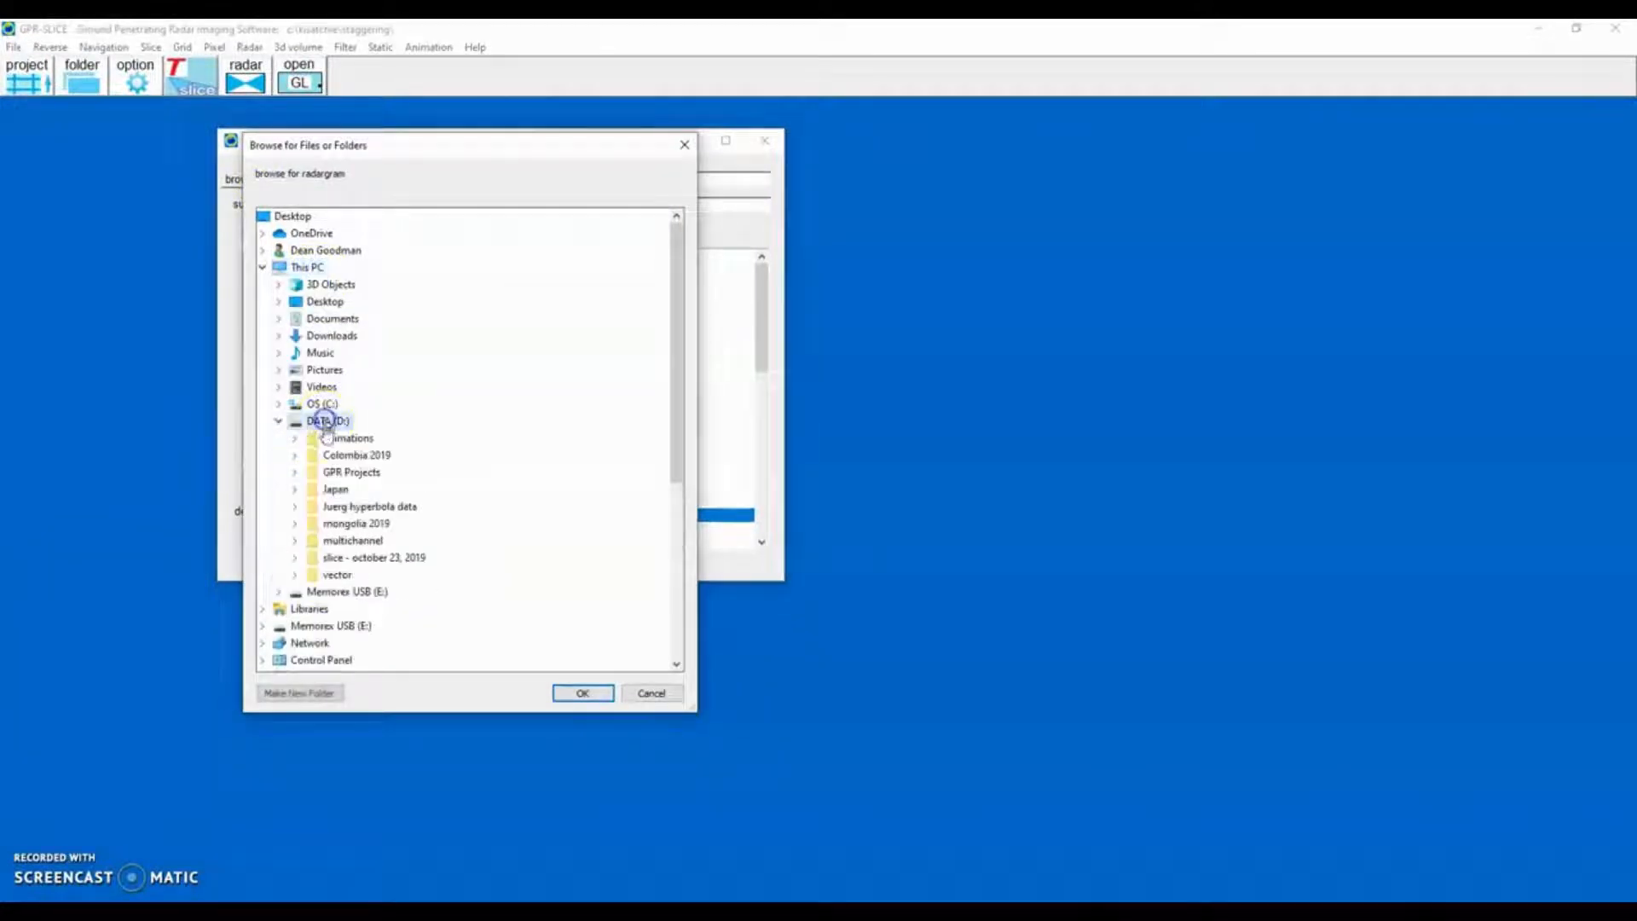
double_click(349, 472)
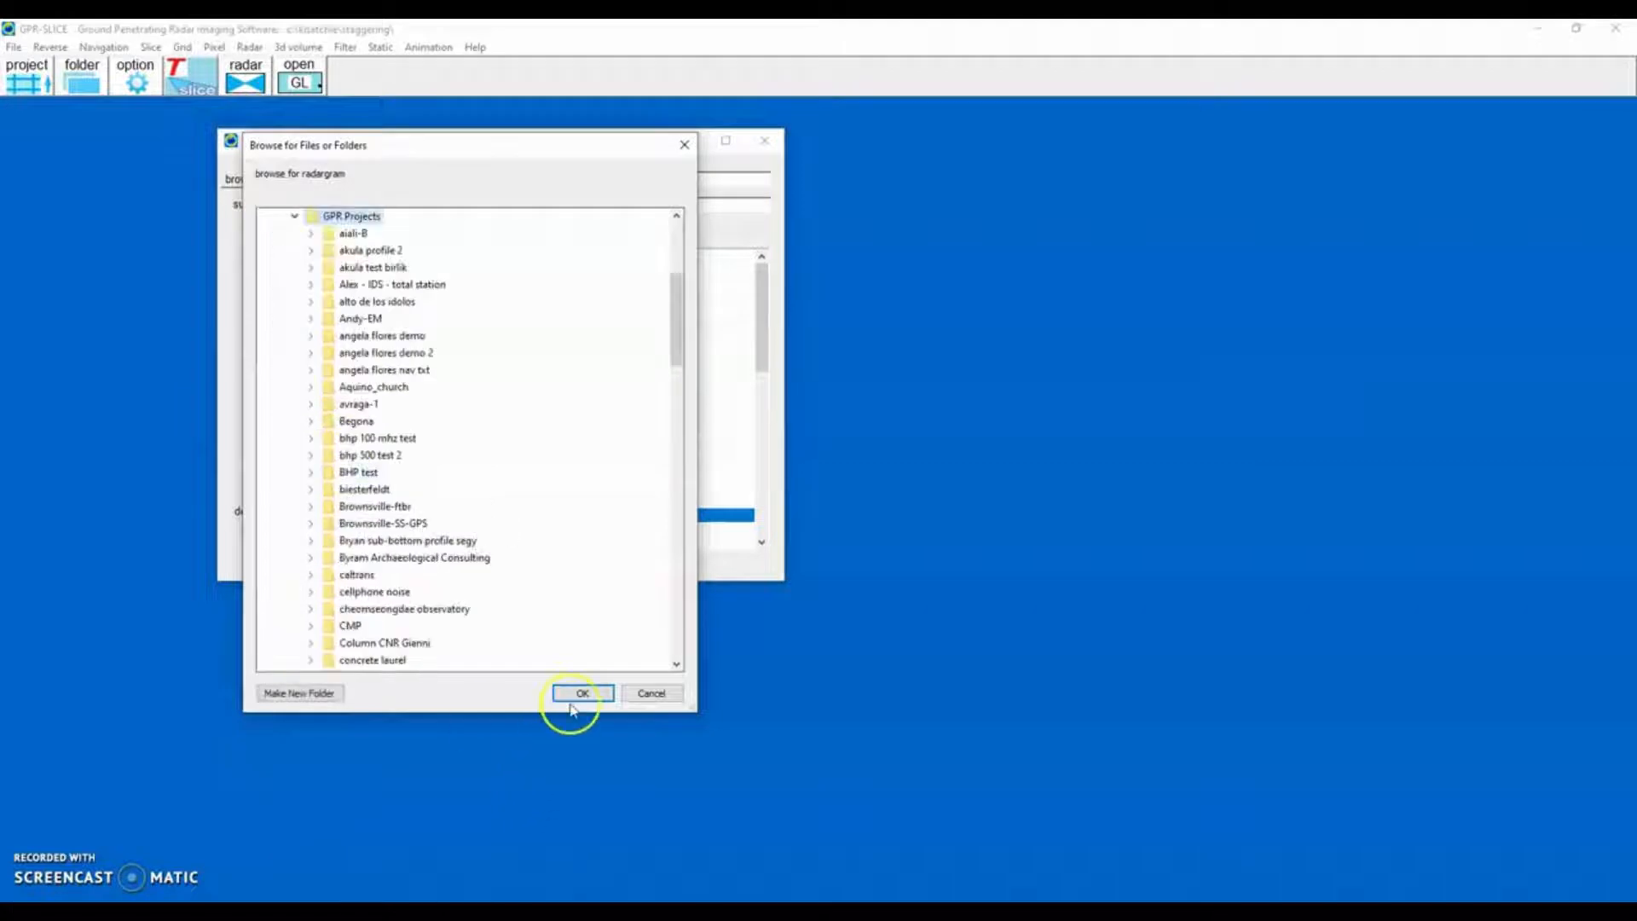
click(580, 692)
Create a new survey named demo1 with Noggin as the equipment type, then close the survey dialog.
click(366, 204)
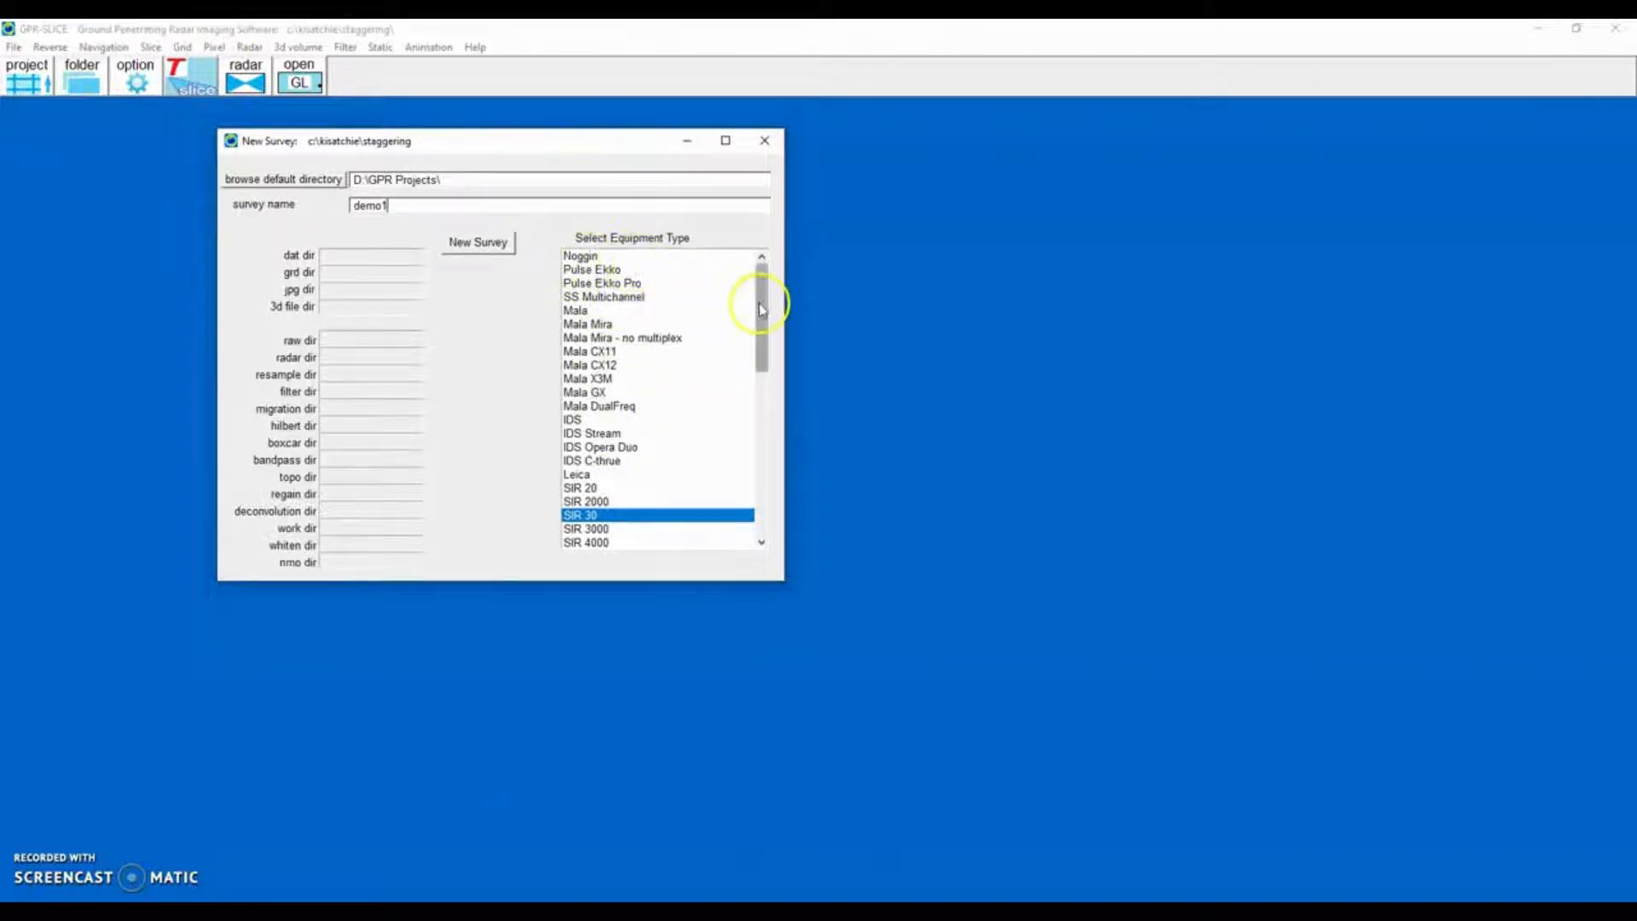
mouse_move(761, 309)
mouse_down()
mouse_move(767, 486)
mouse_move(770, 303)
mouse_up()
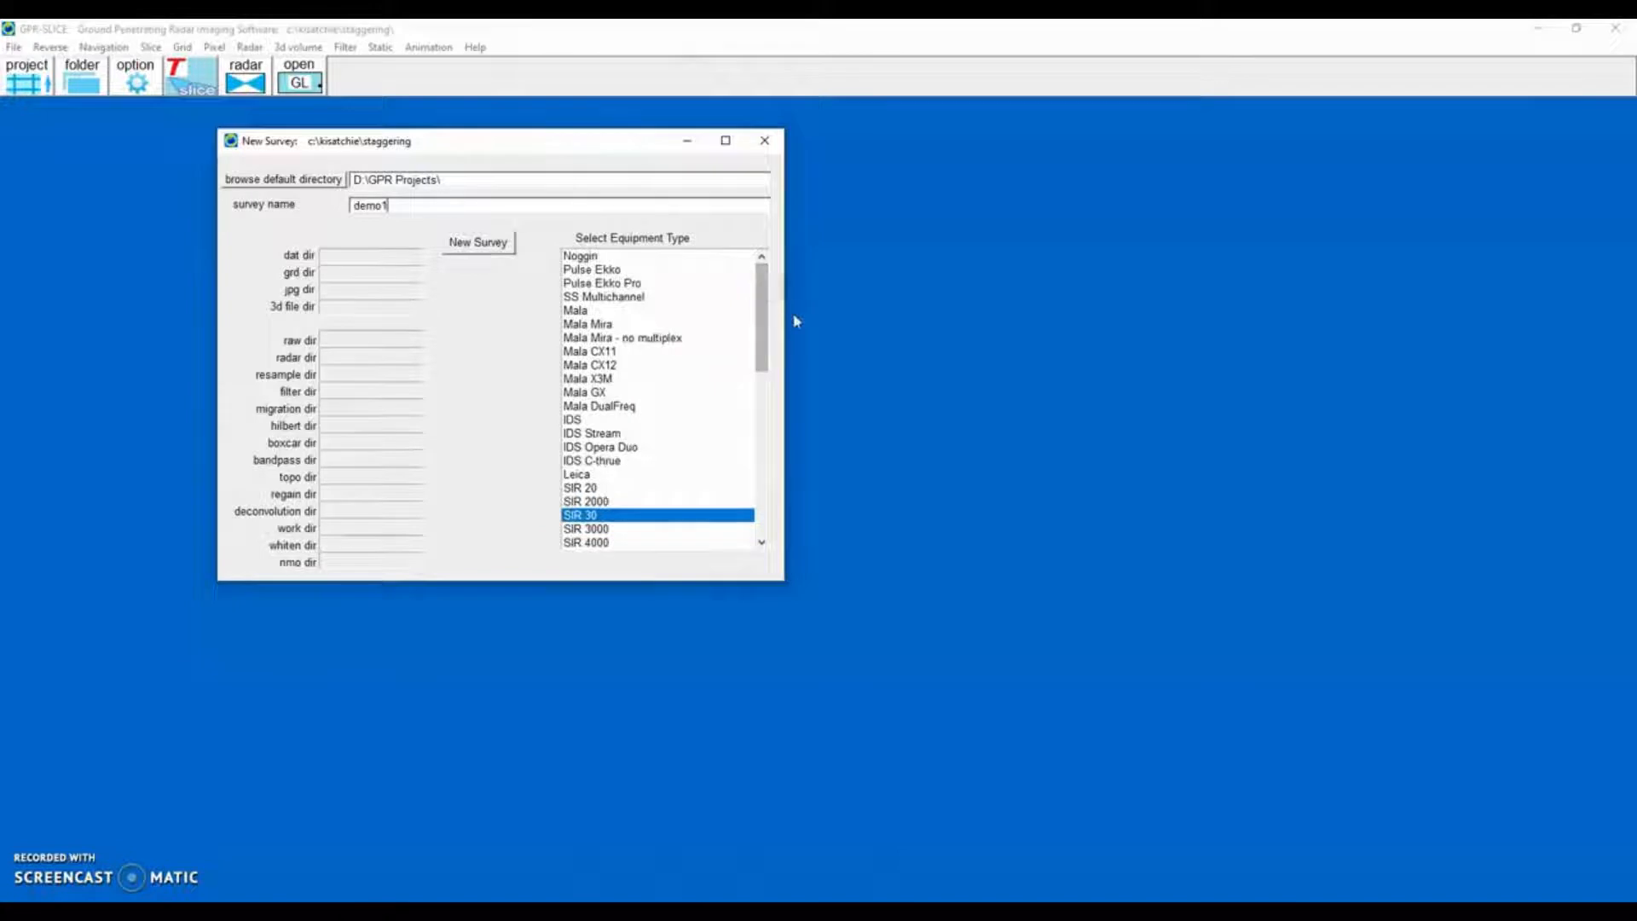
click(589, 257)
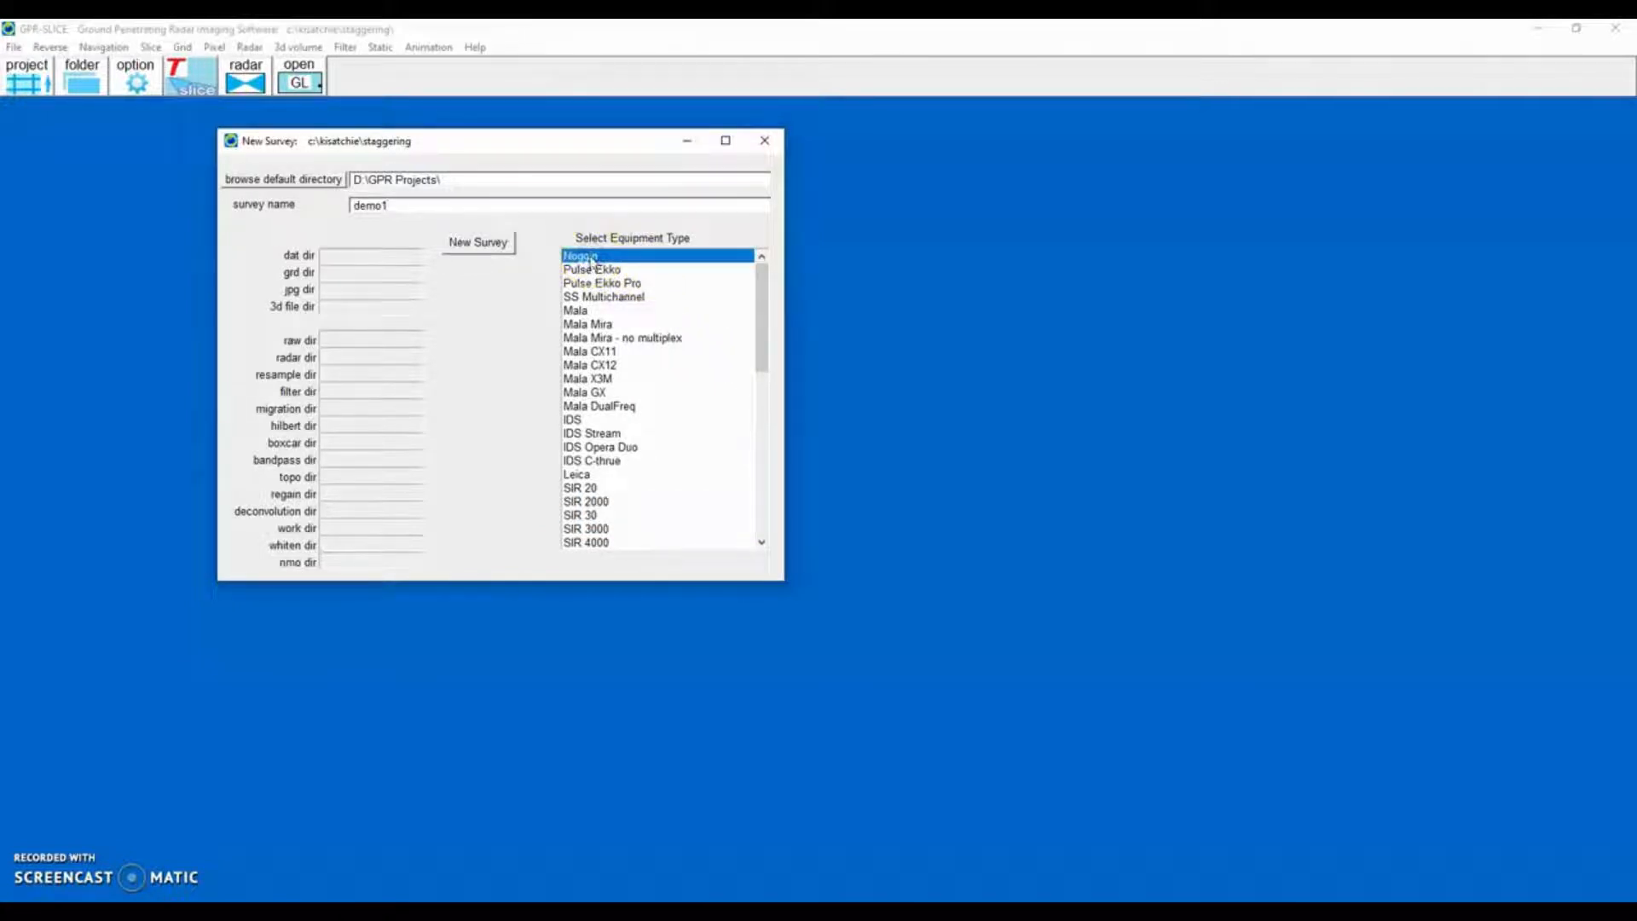
click(464, 245)
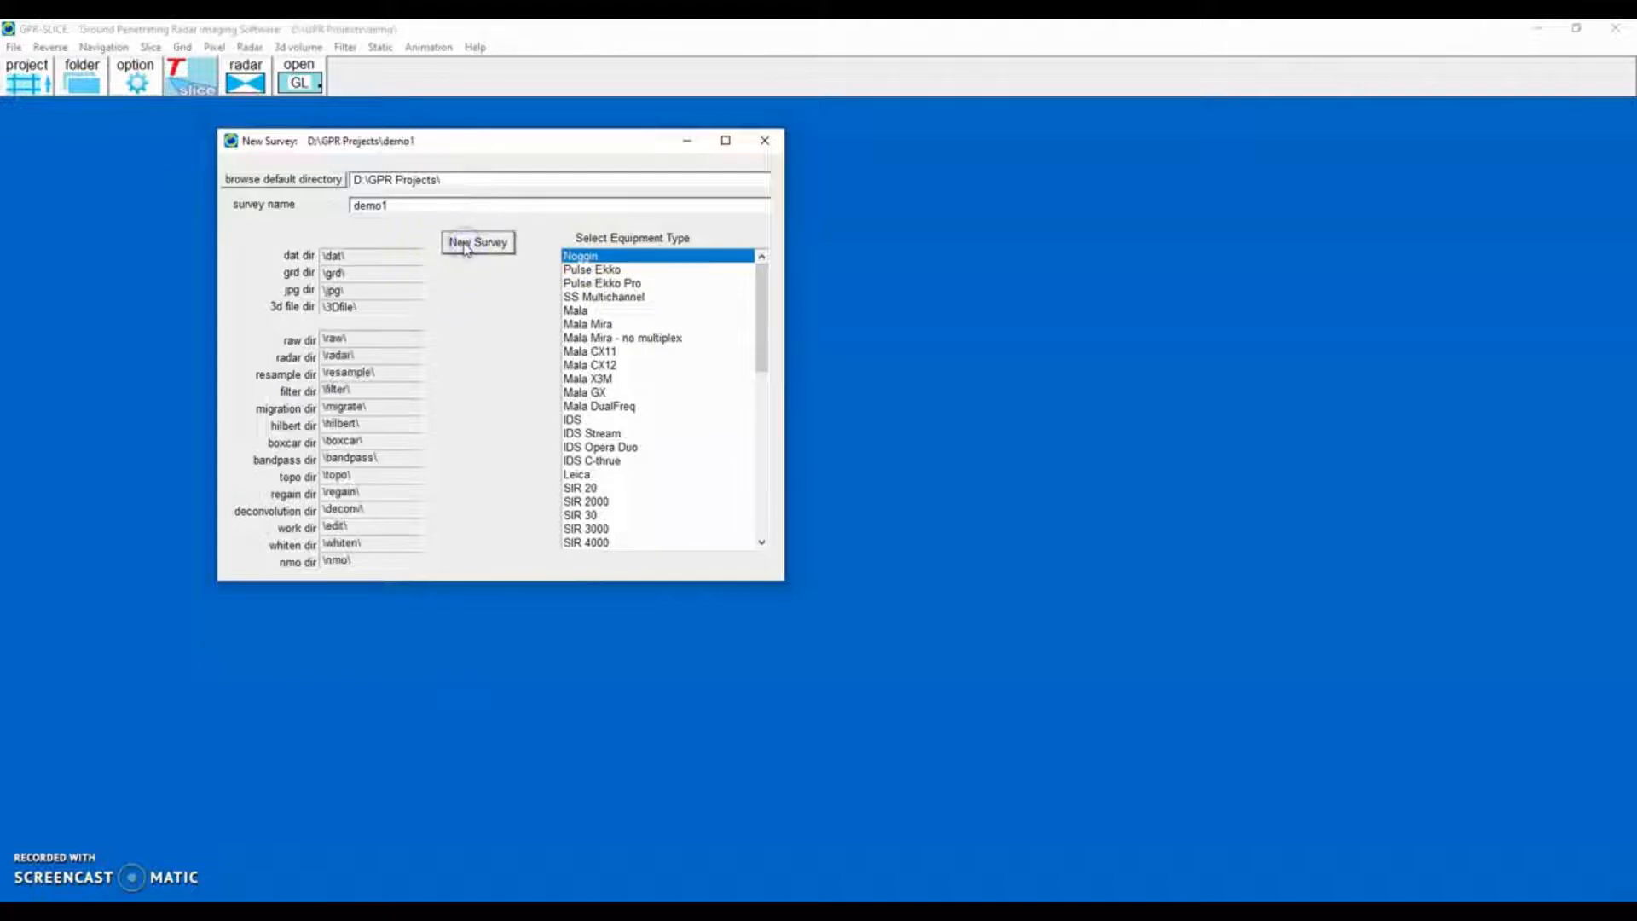
click(761, 142)
Open the data transfer dialog and set its start folder to E:\survey data.
click(11, 47)
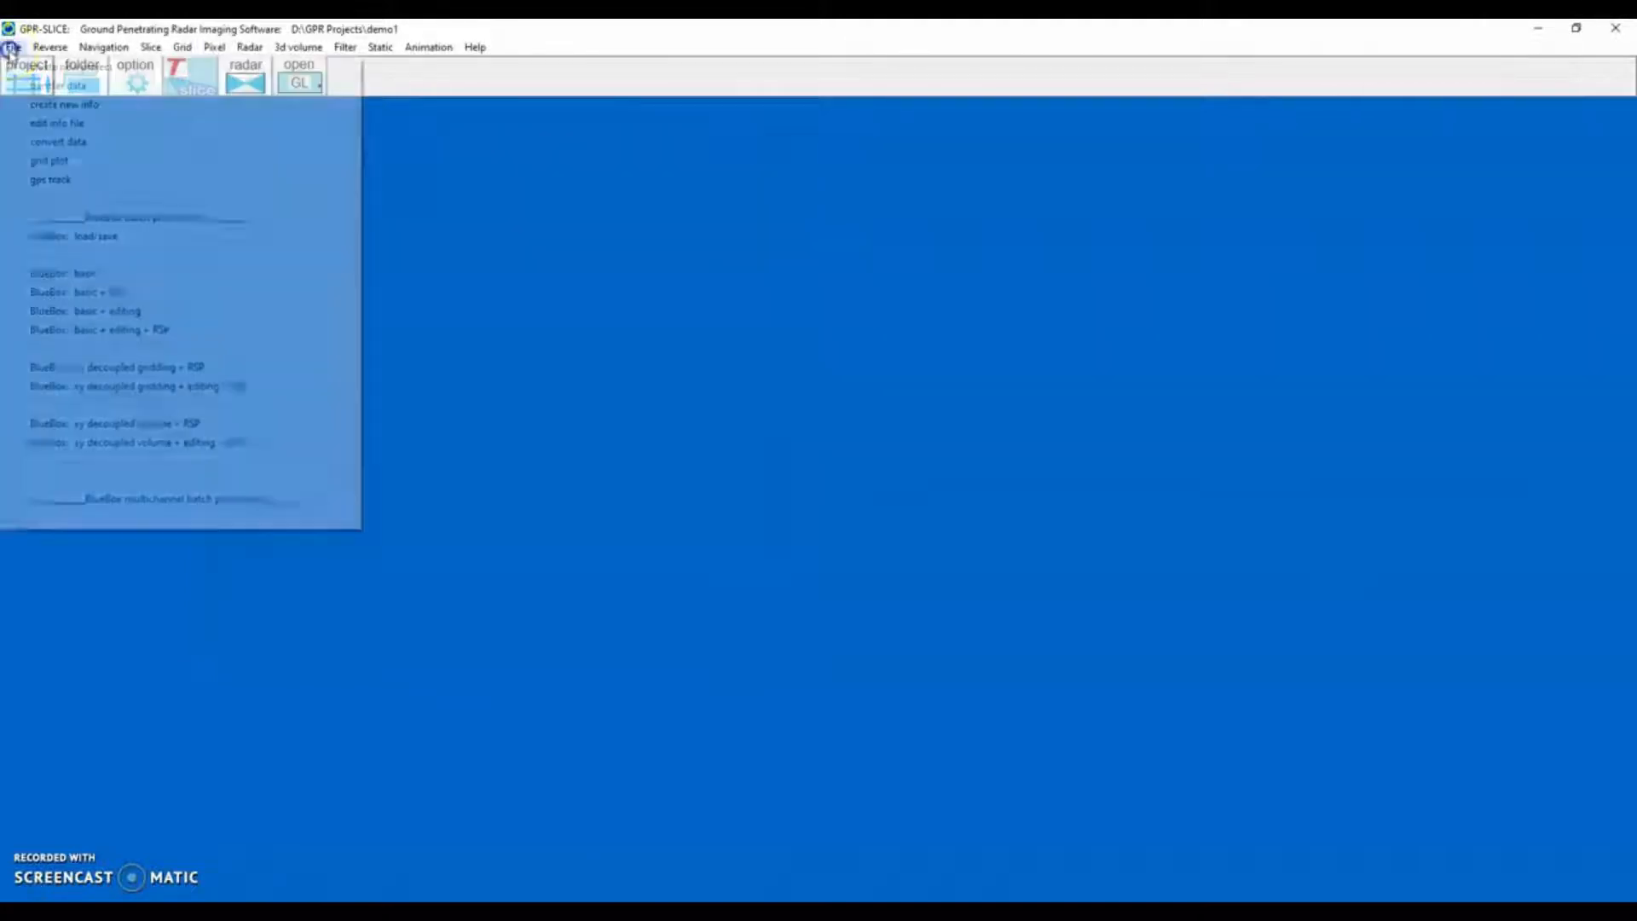
click(35, 86)
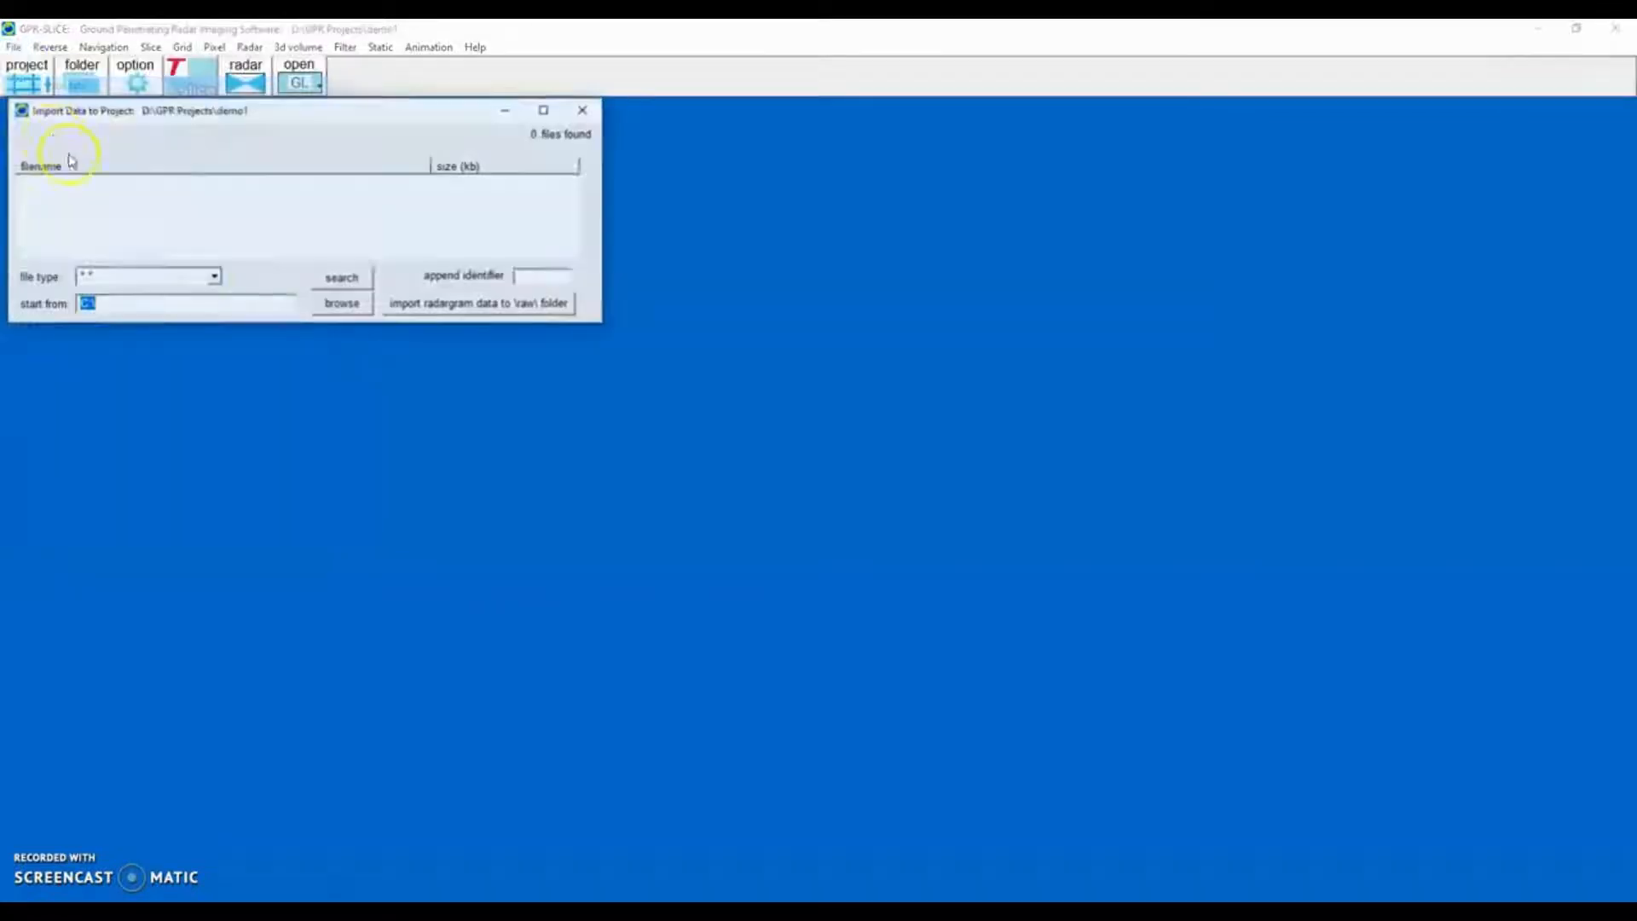
click(342, 305)
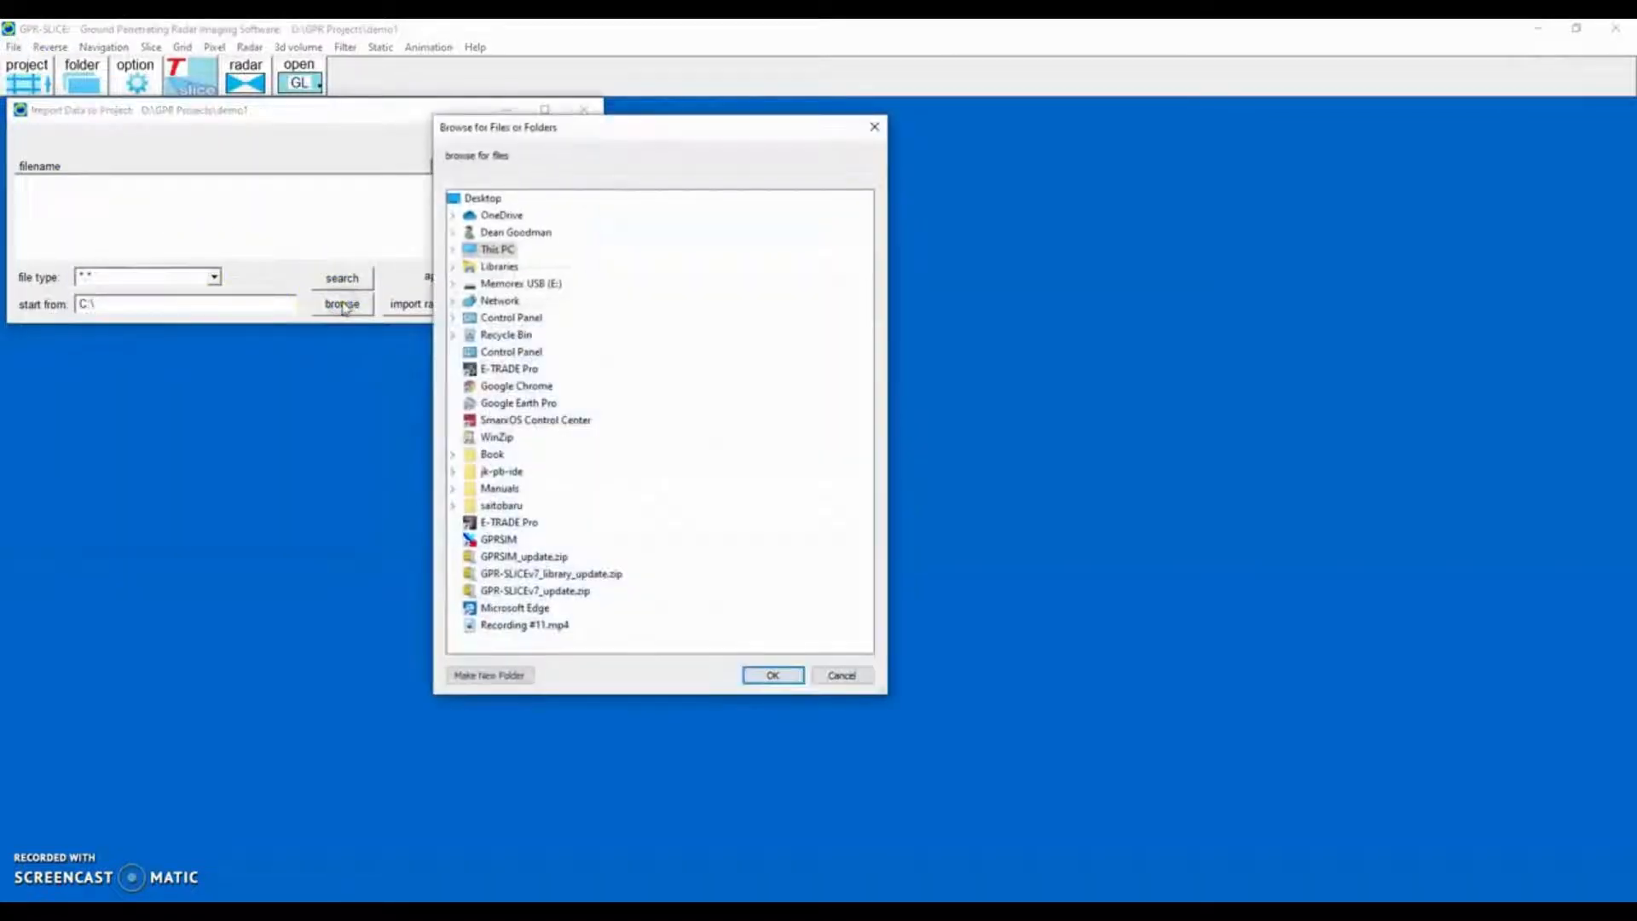
double_click(501, 249)
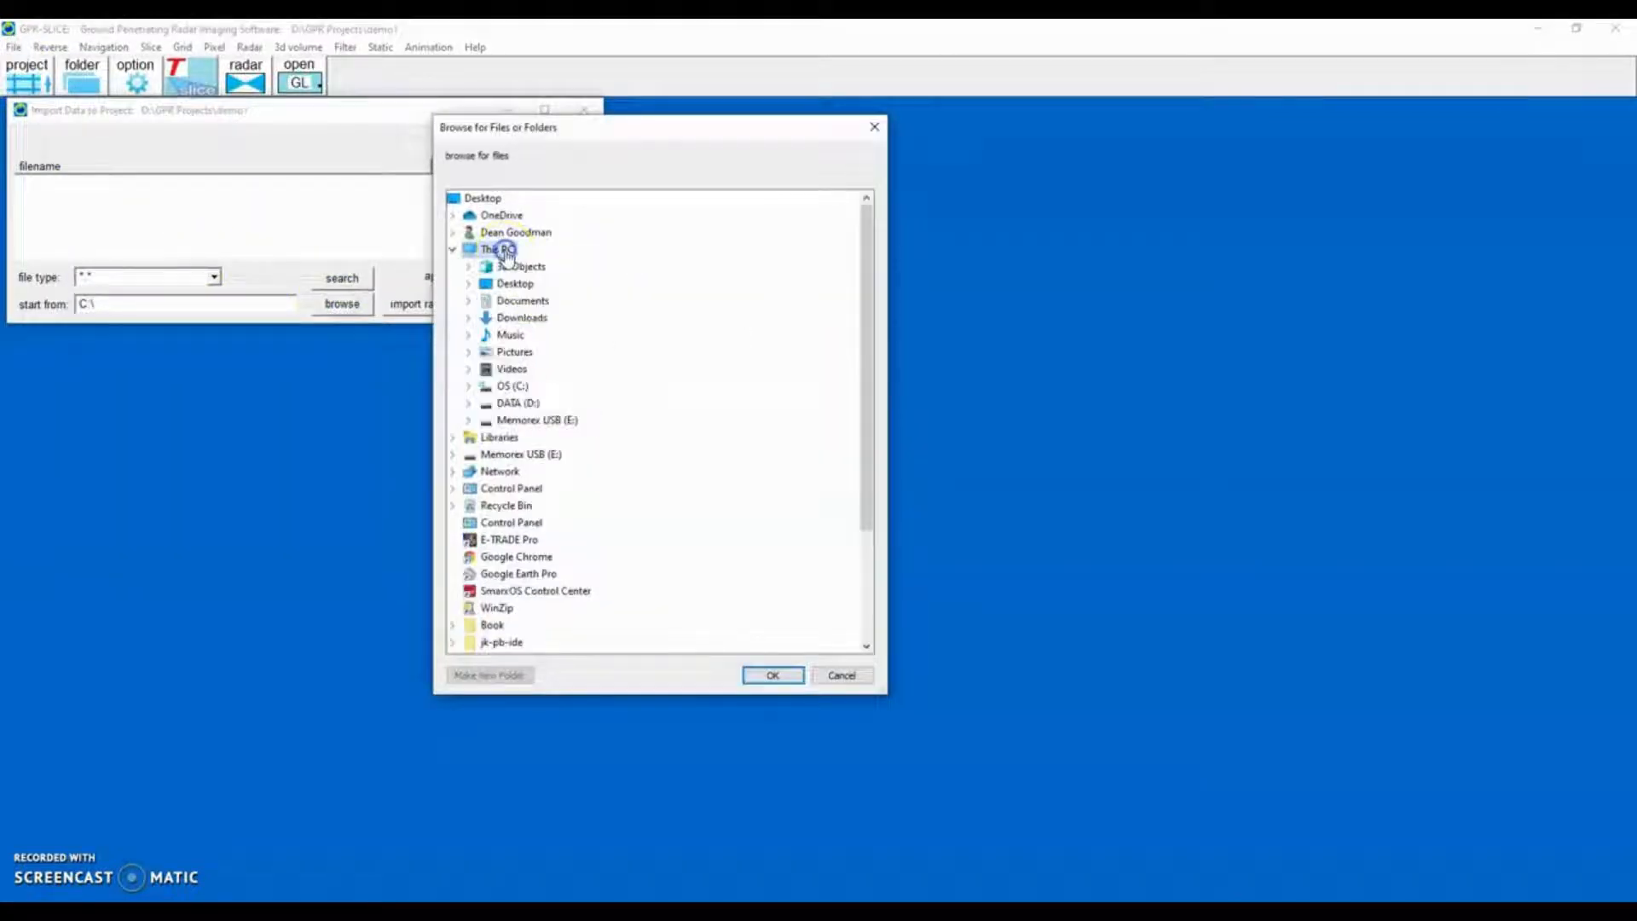
double_click(516, 420)
double_click(530, 456)
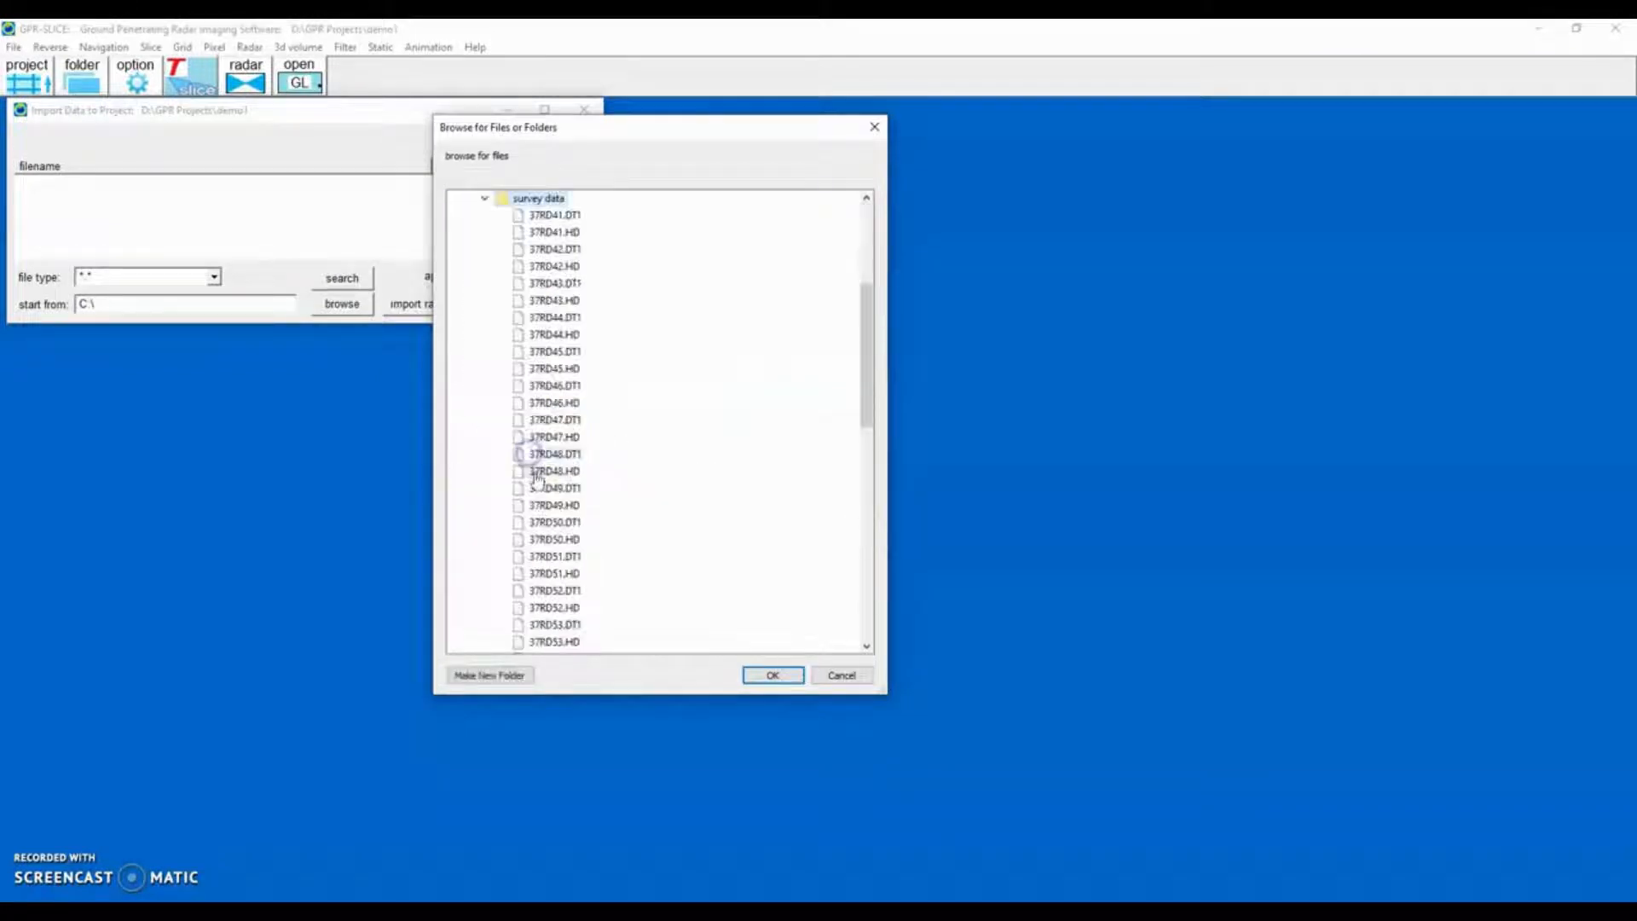
click(766, 675)
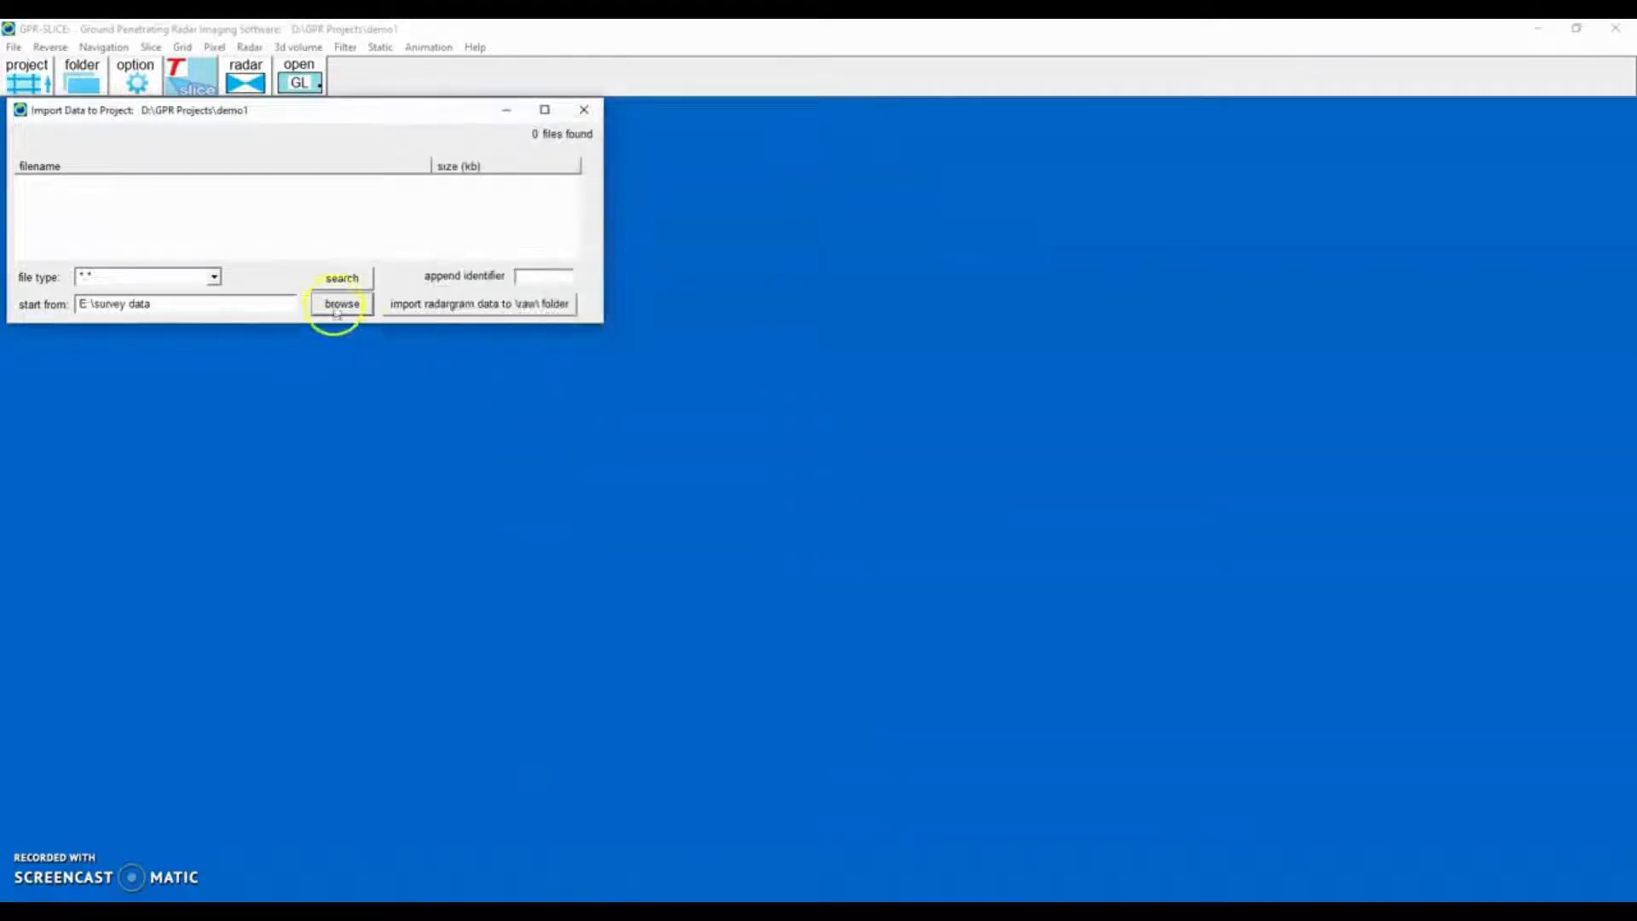
Search the folder and import the radargram data into the project's raw folder, then close the dialog.
click(341, 277)
click(428, 305)
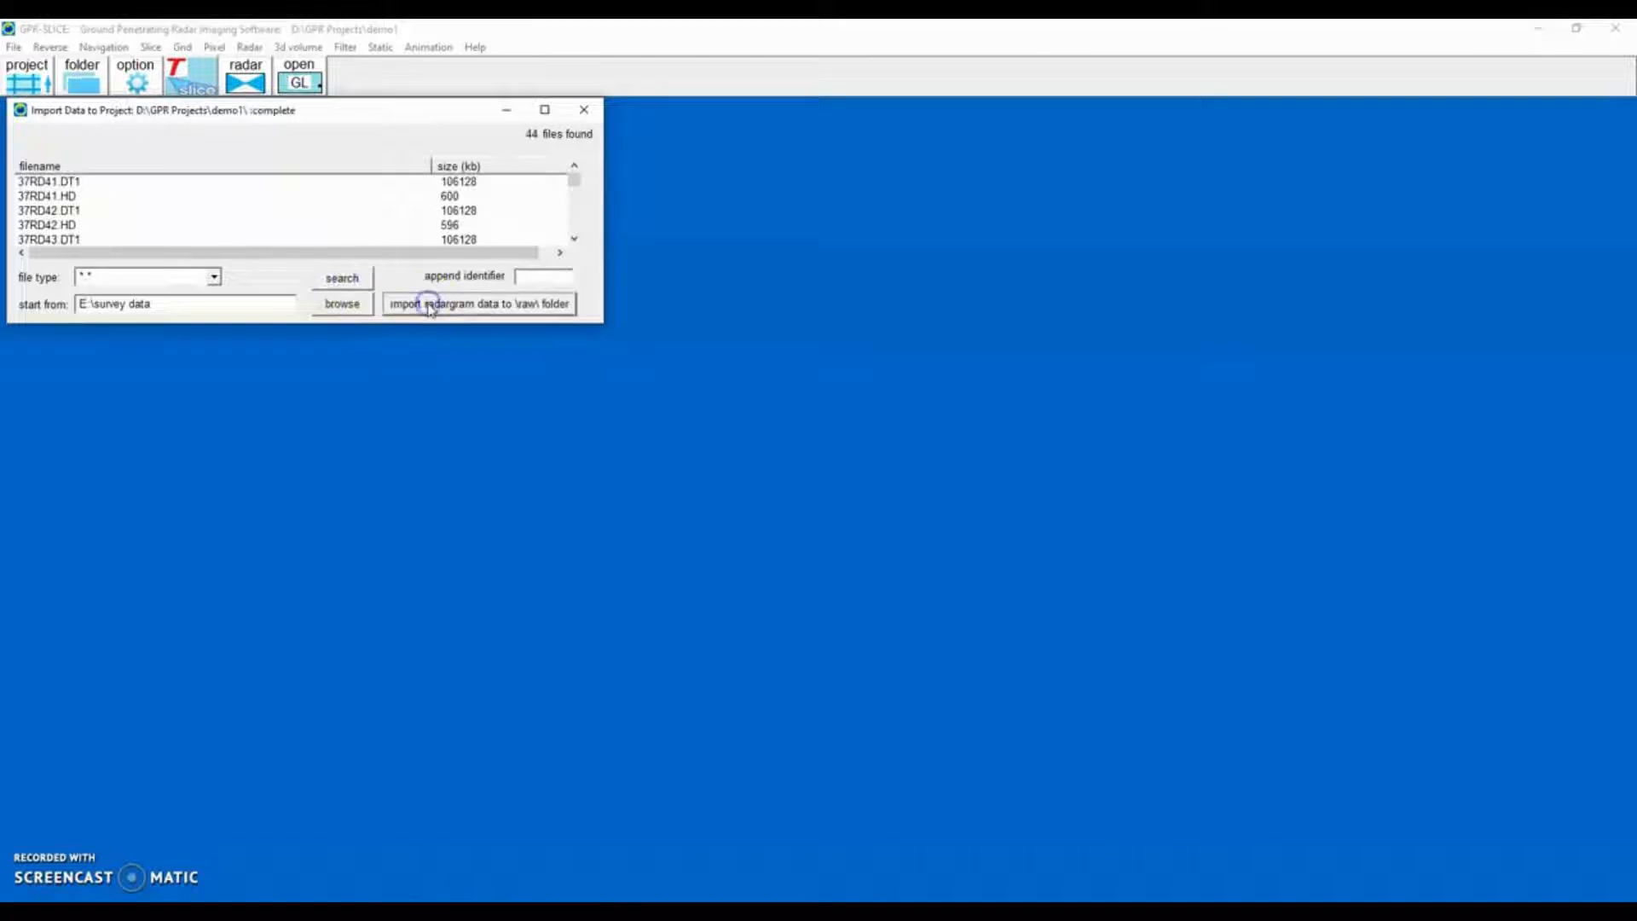
click(584, 109)
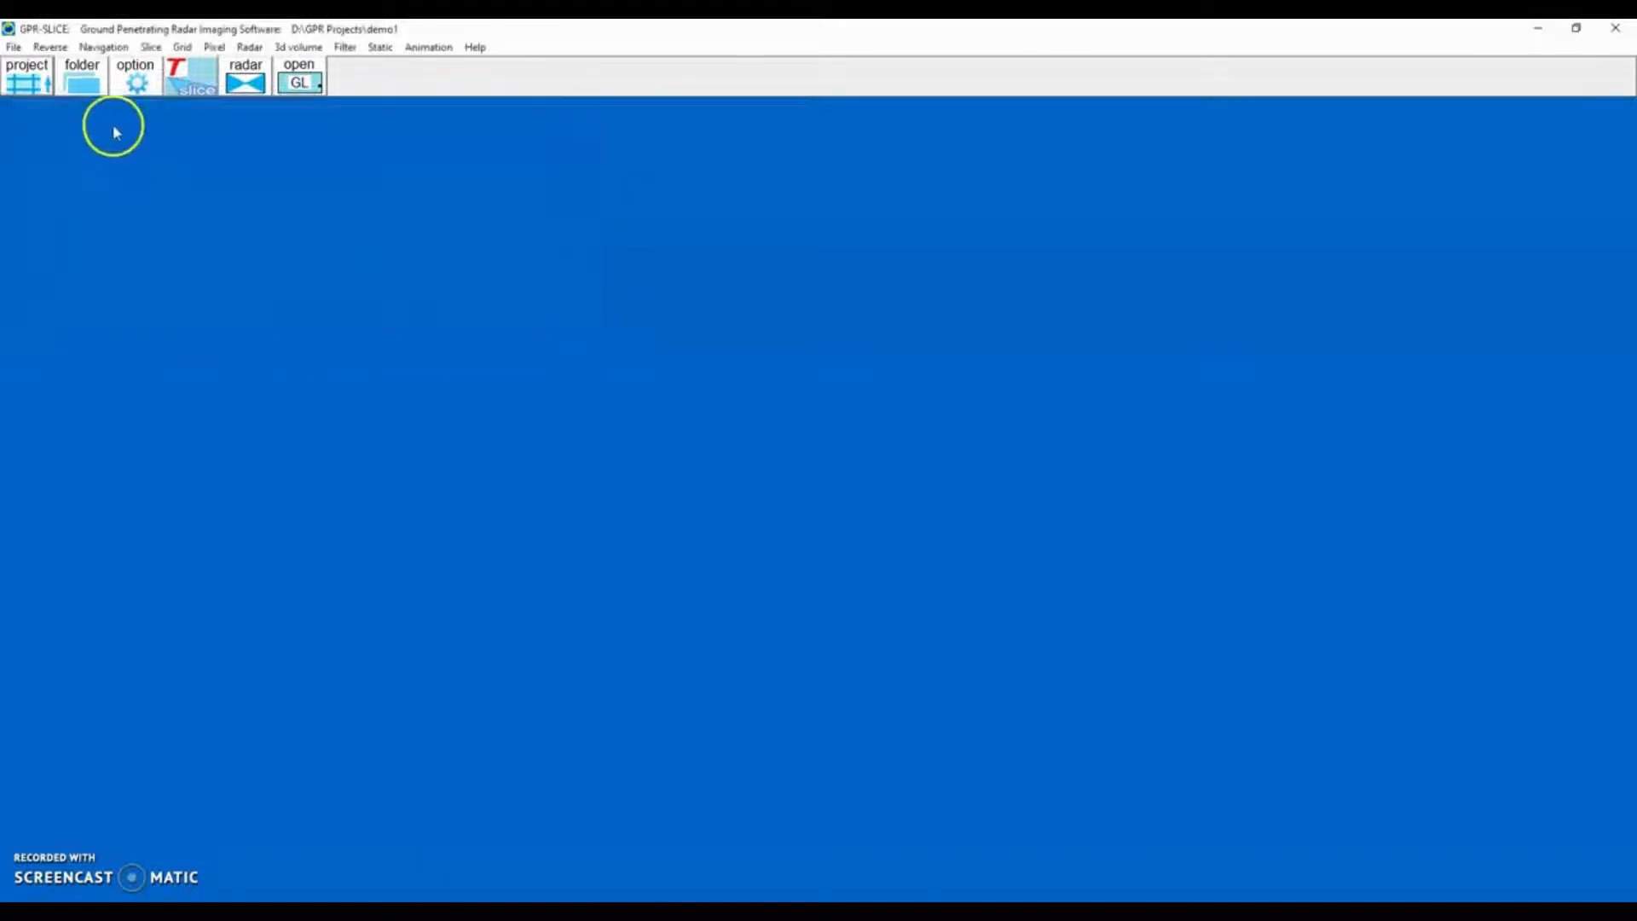
Open the project directories view to inspect the imported raw files, then close it.
click(82, 75)
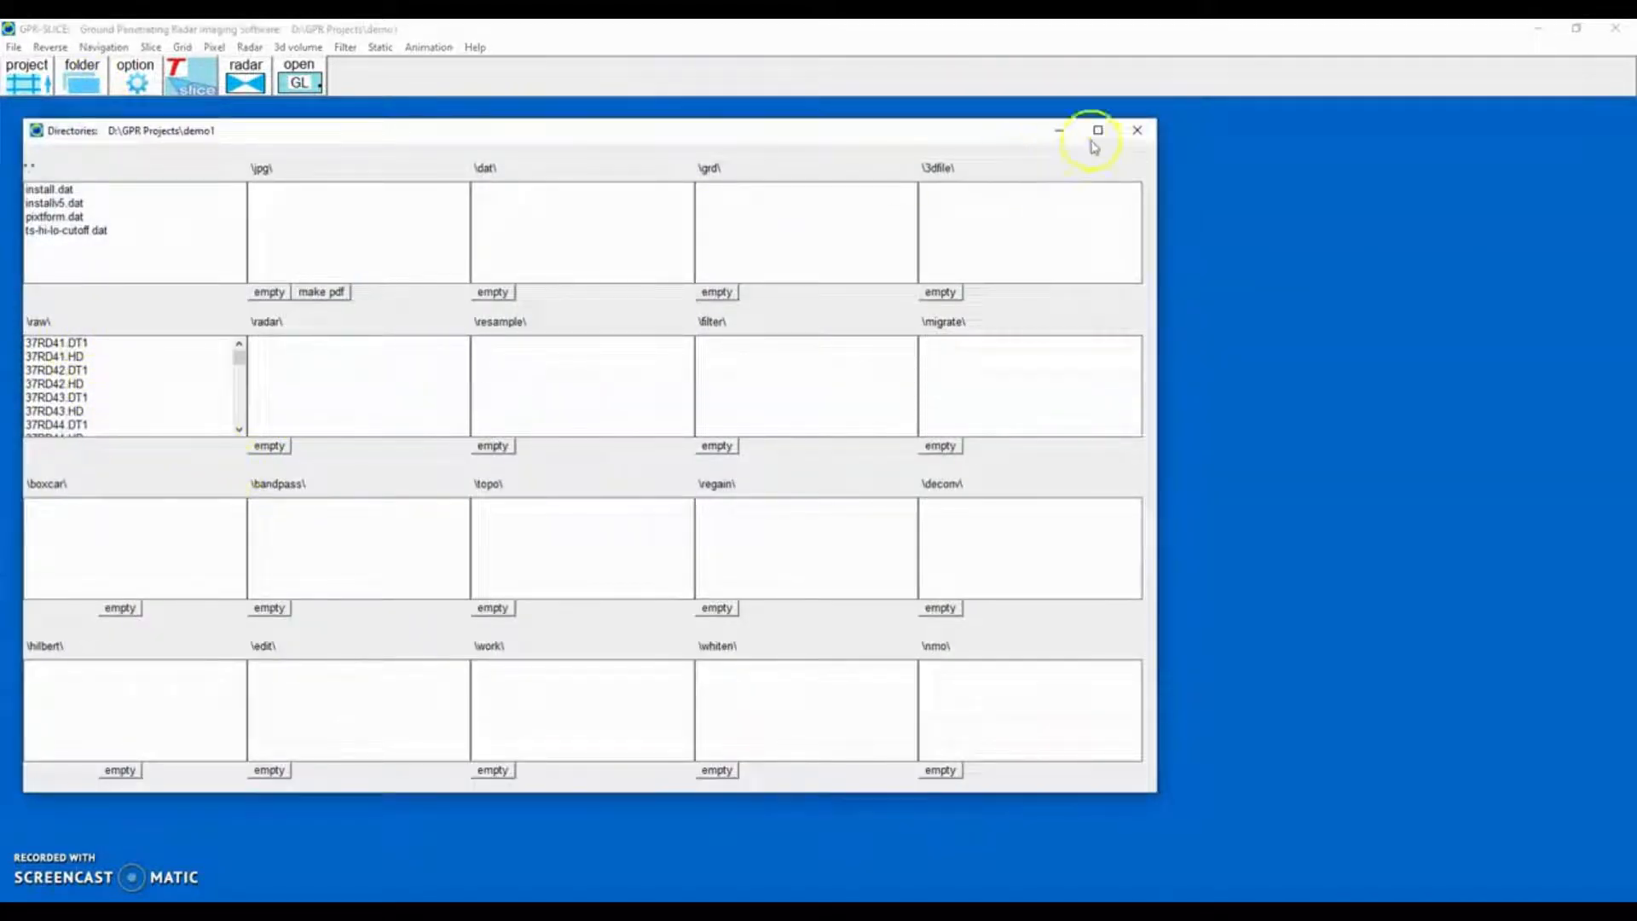
click(1133, 130)
Create a new info file with Y end set to 10 using the radargram extension import option.
click(21, 81)
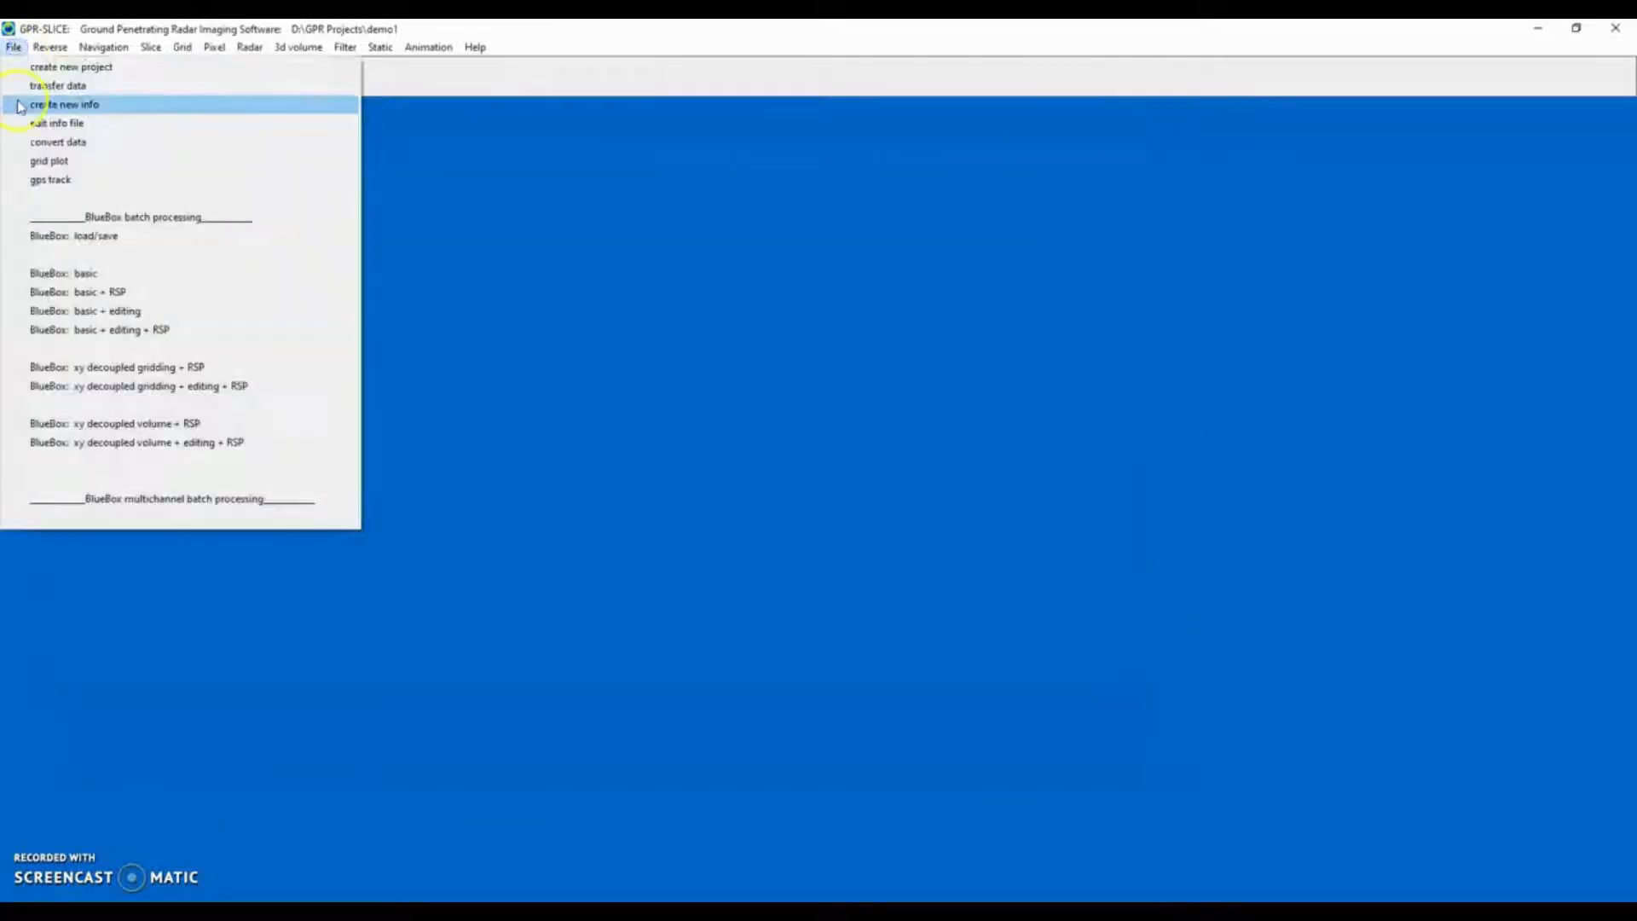
click(19, 104)
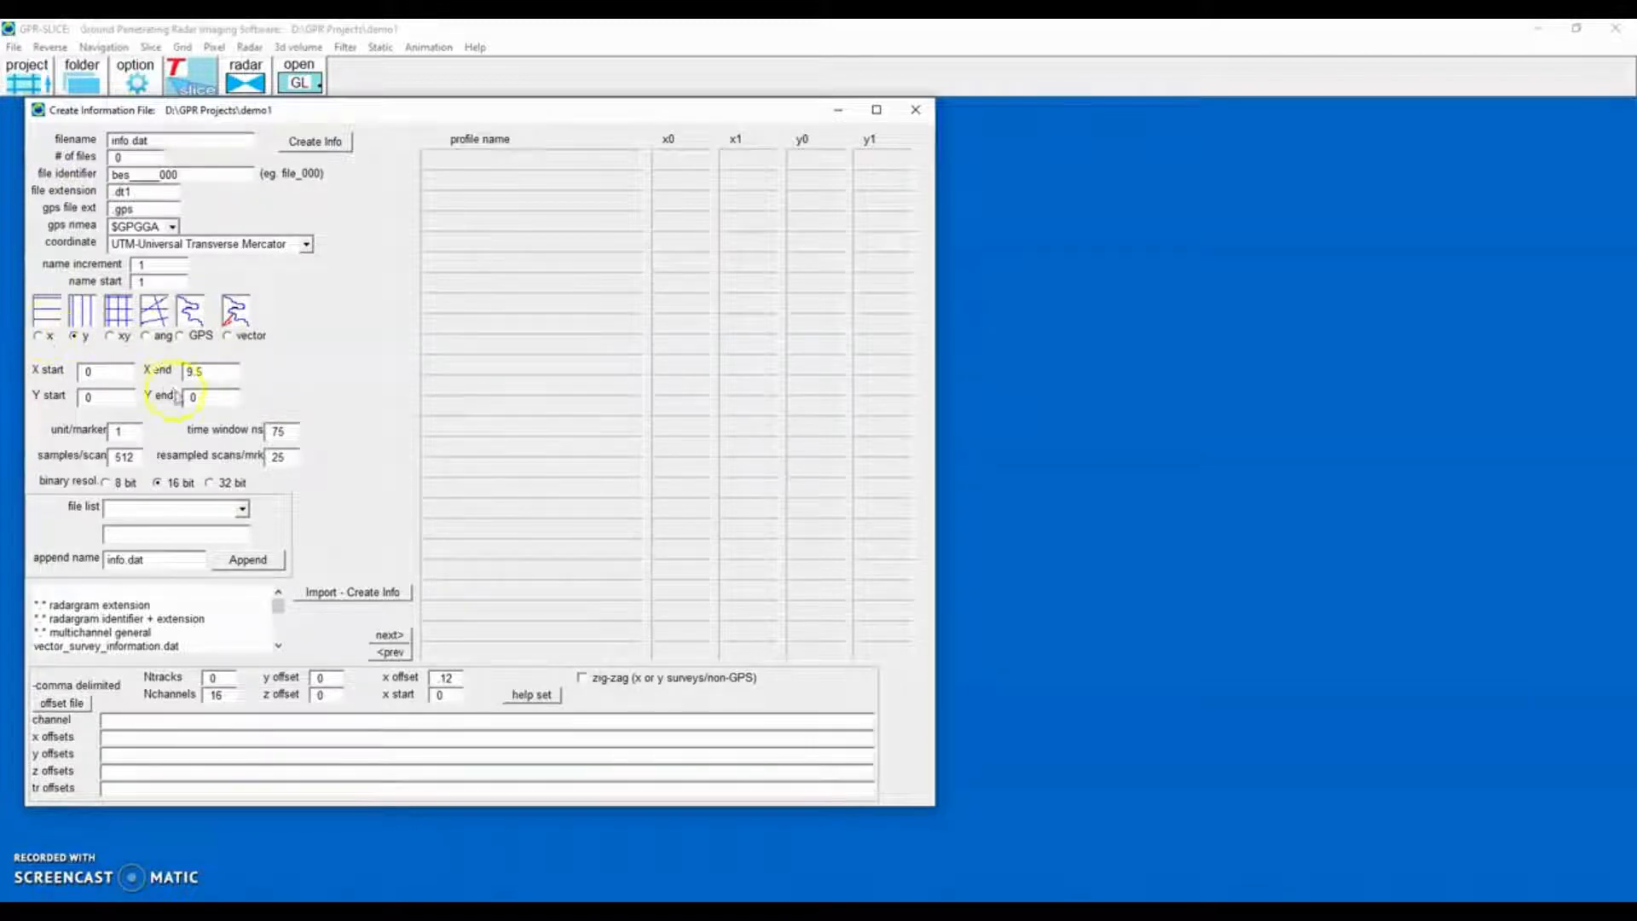
double_click(207, 400)
text(10)
click(107, 606)
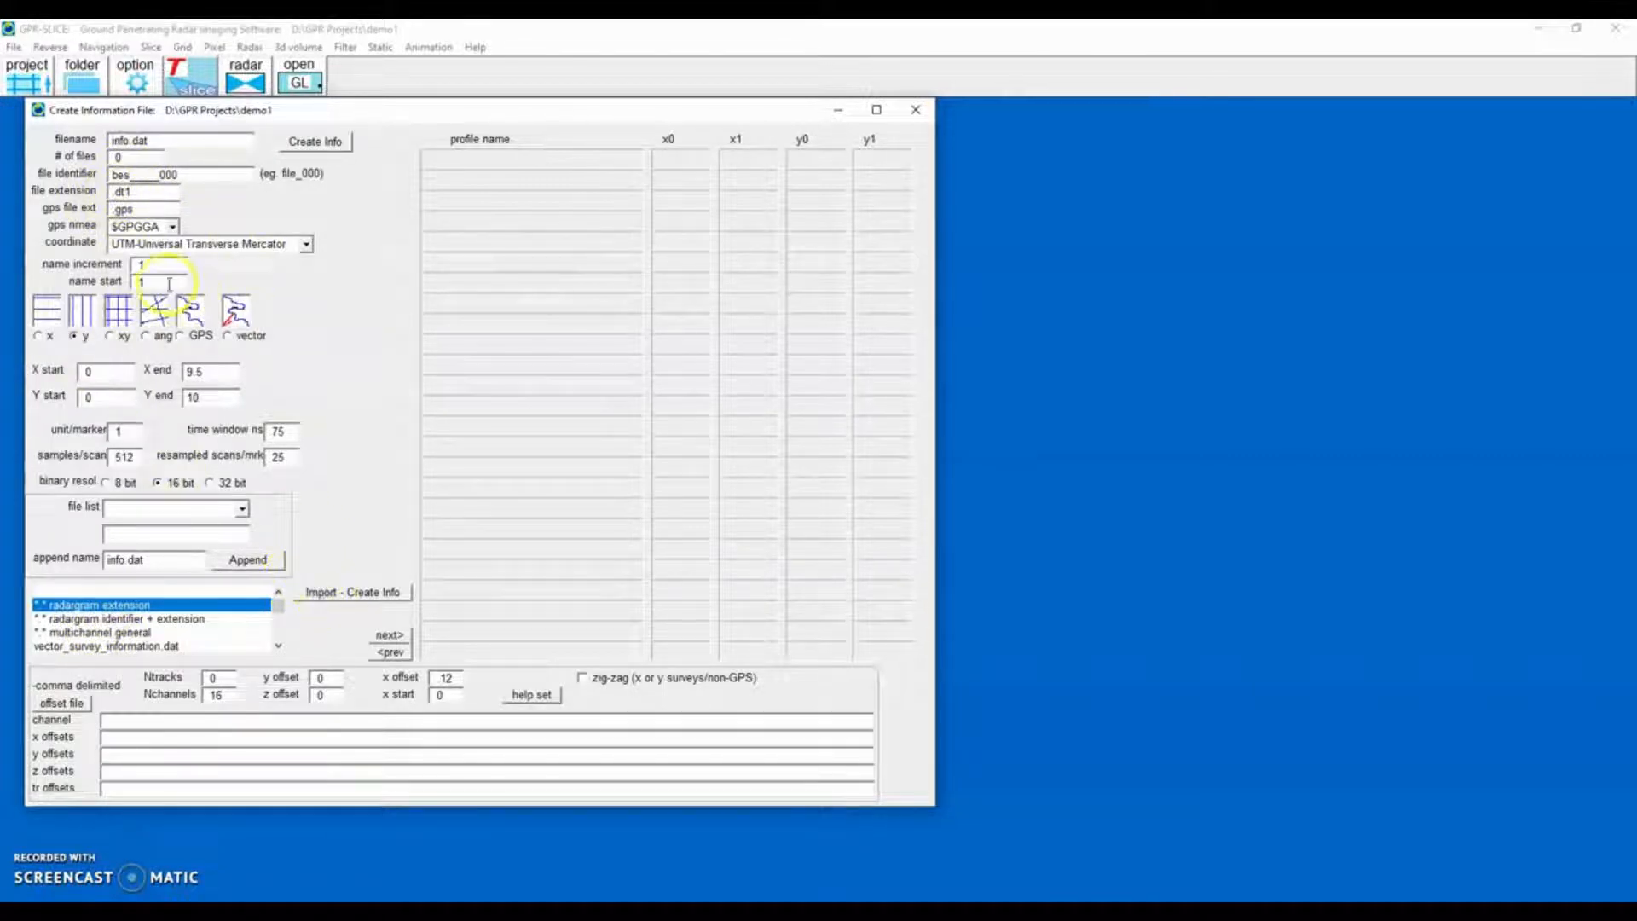
click(340, 595)
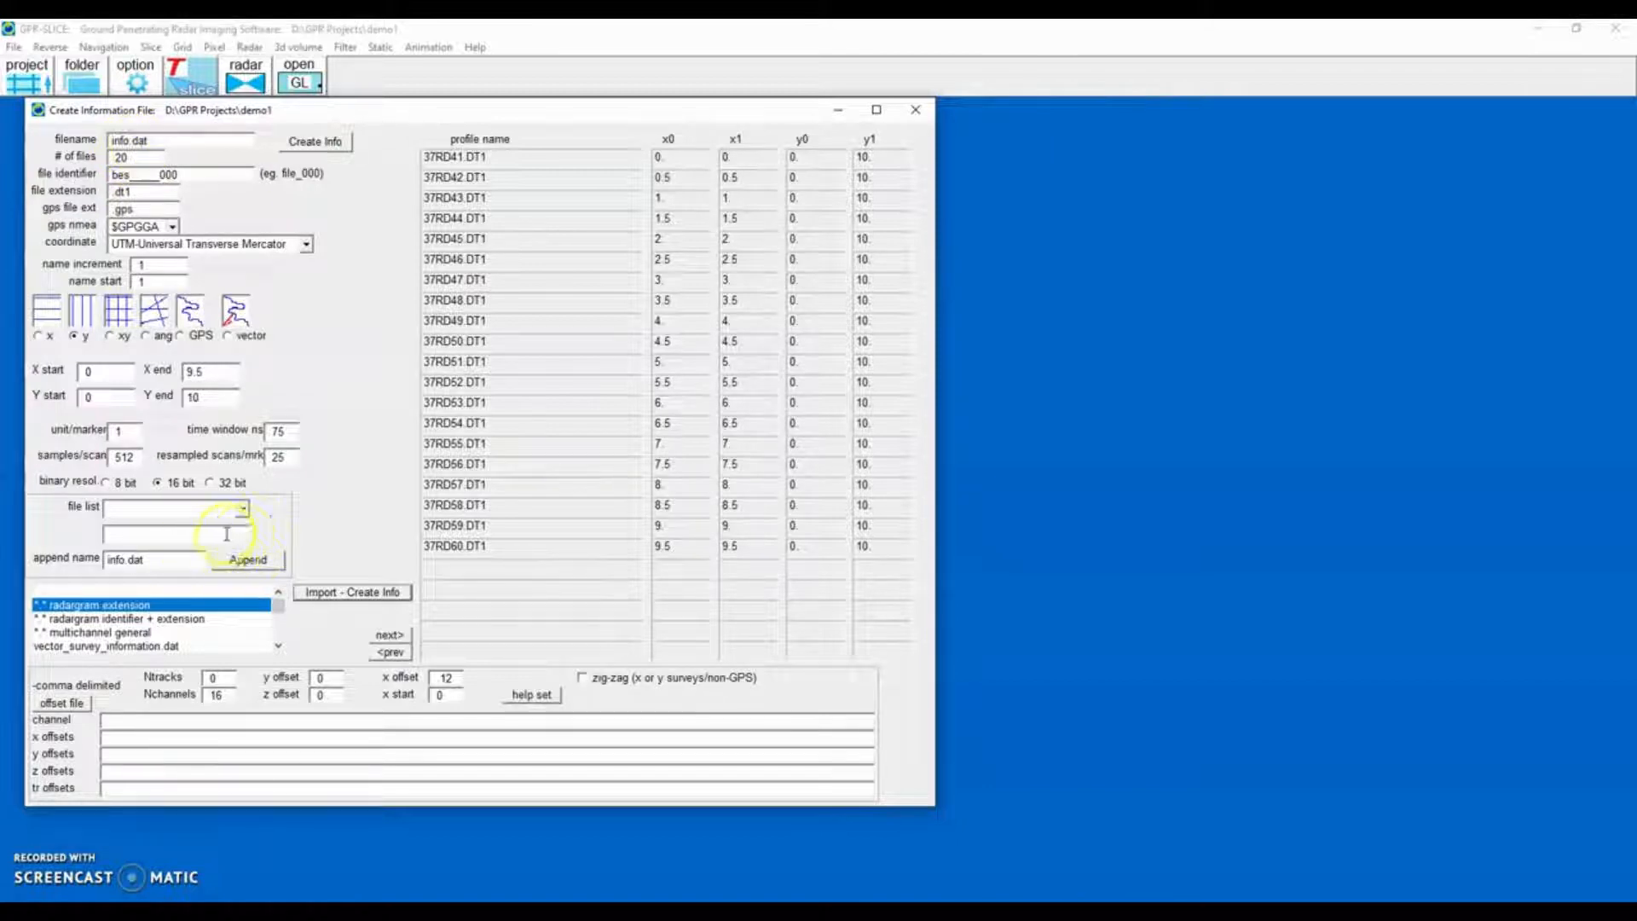
click(914, 110)
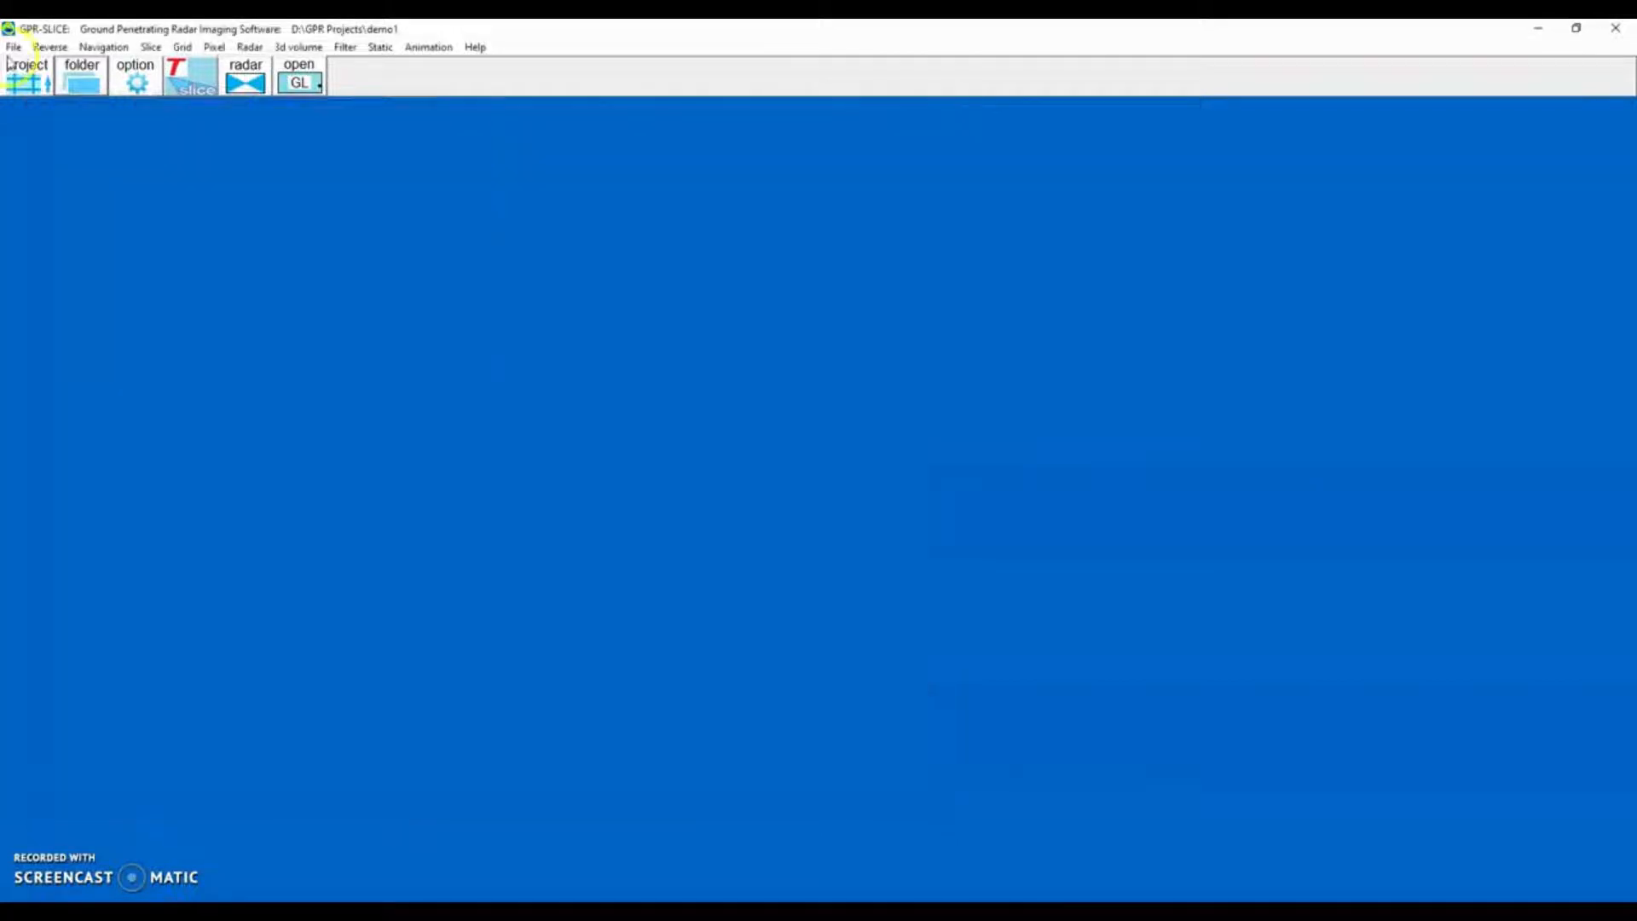
Edit info.dat, updating time window and samples per scan from the radar file headers, and save the edits.
click(14, 47)
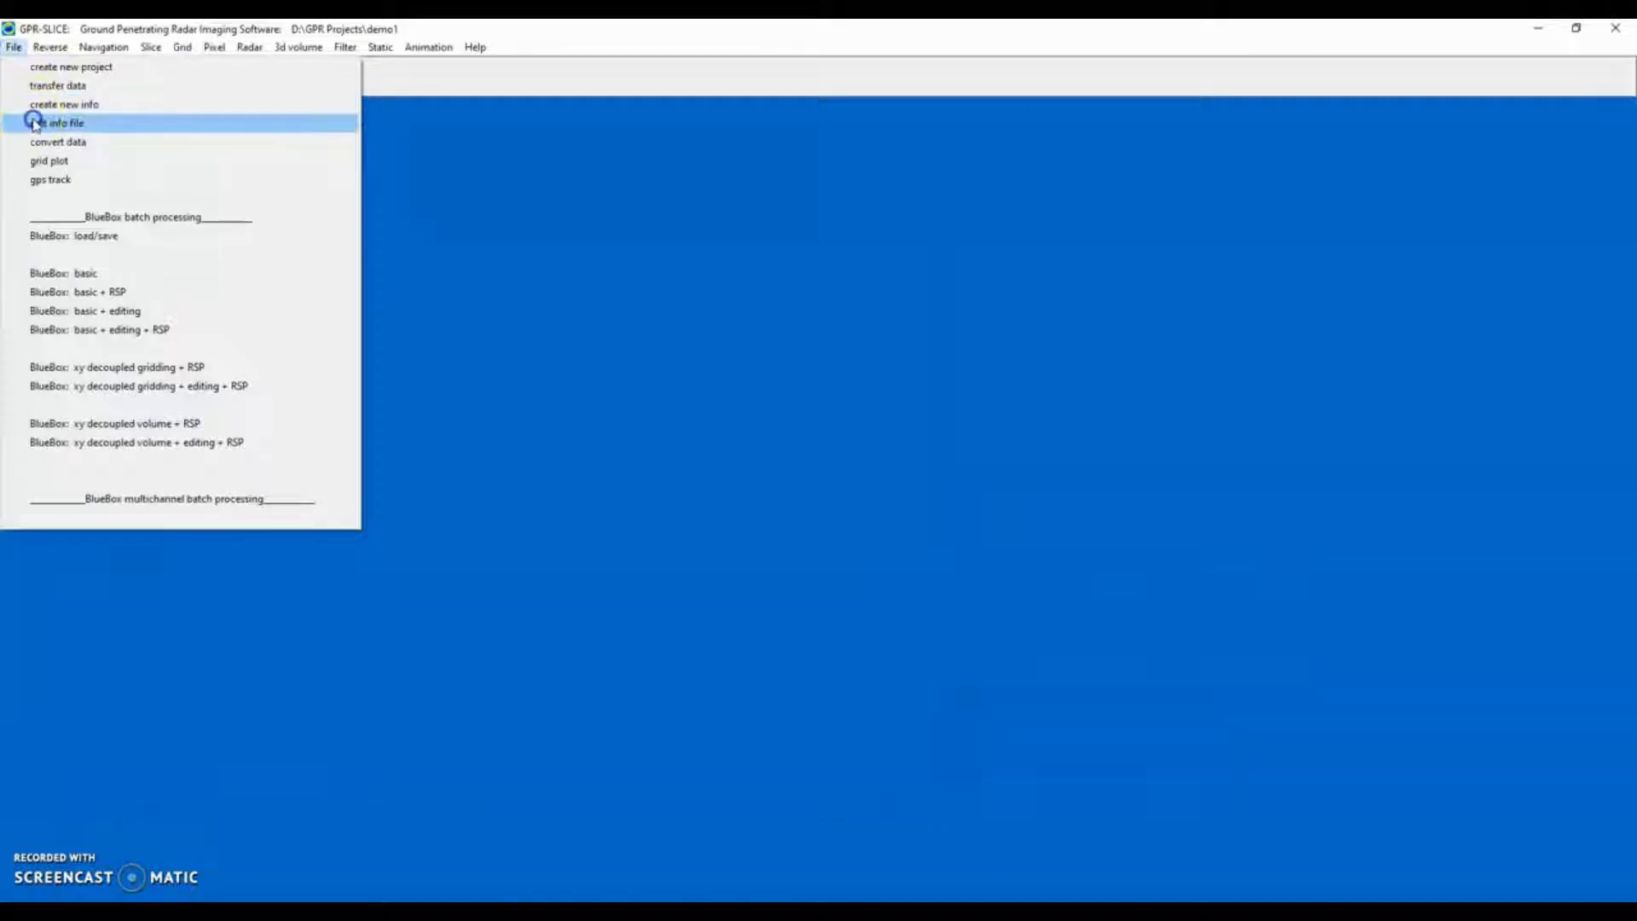
click(34, 122)
drag(413, 110, 263, 128)
click(201, 375)
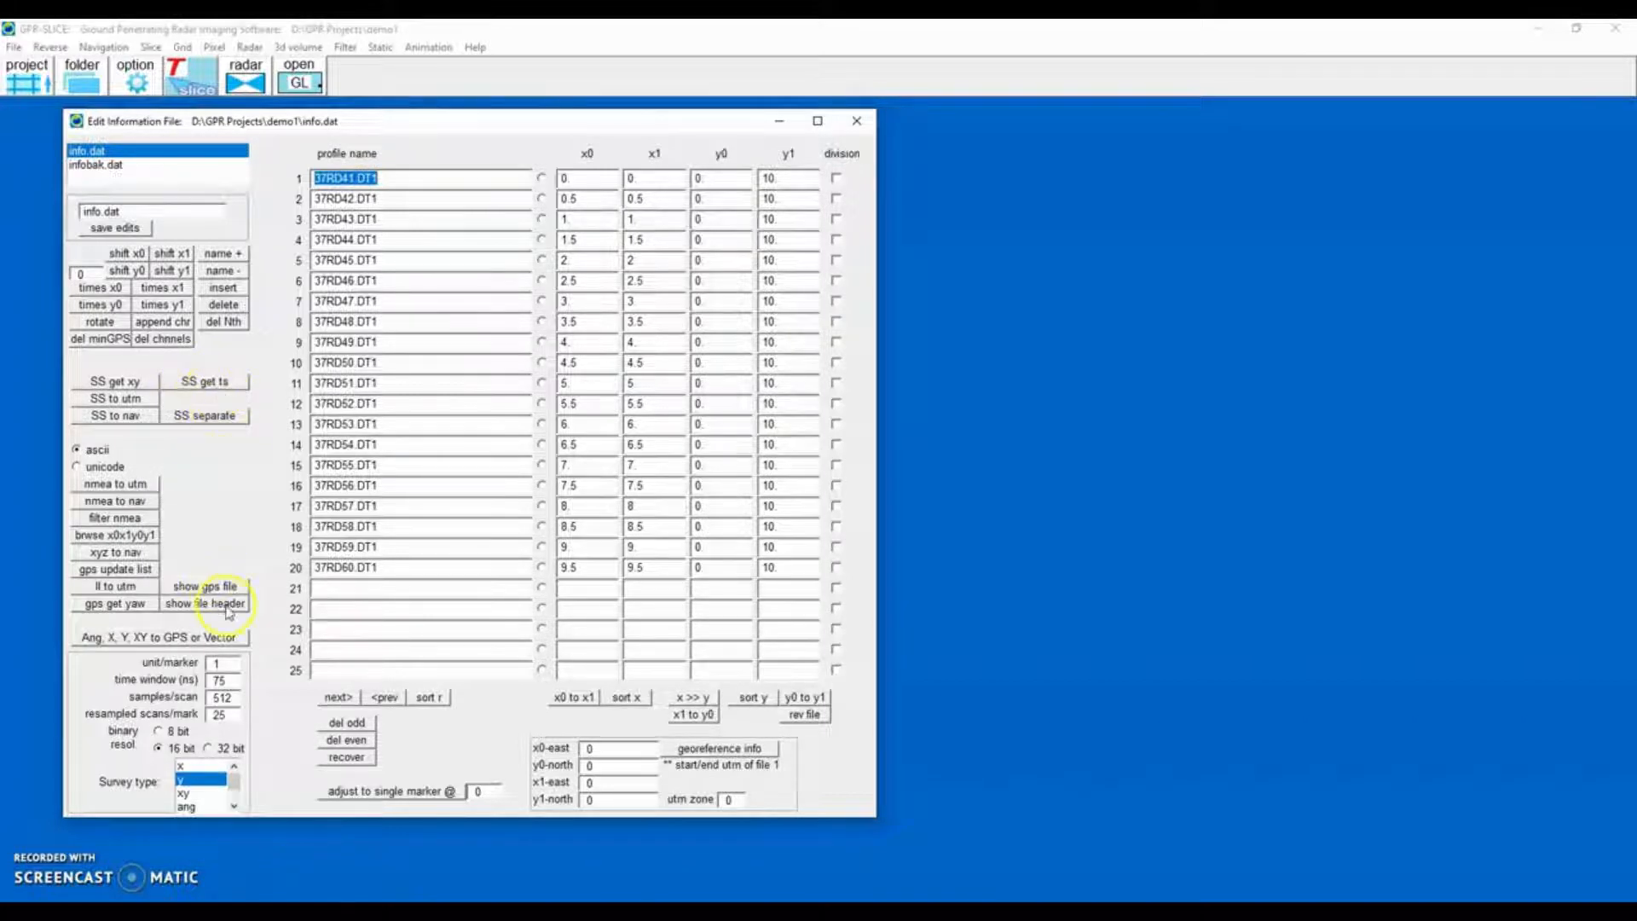
click(195, 385)
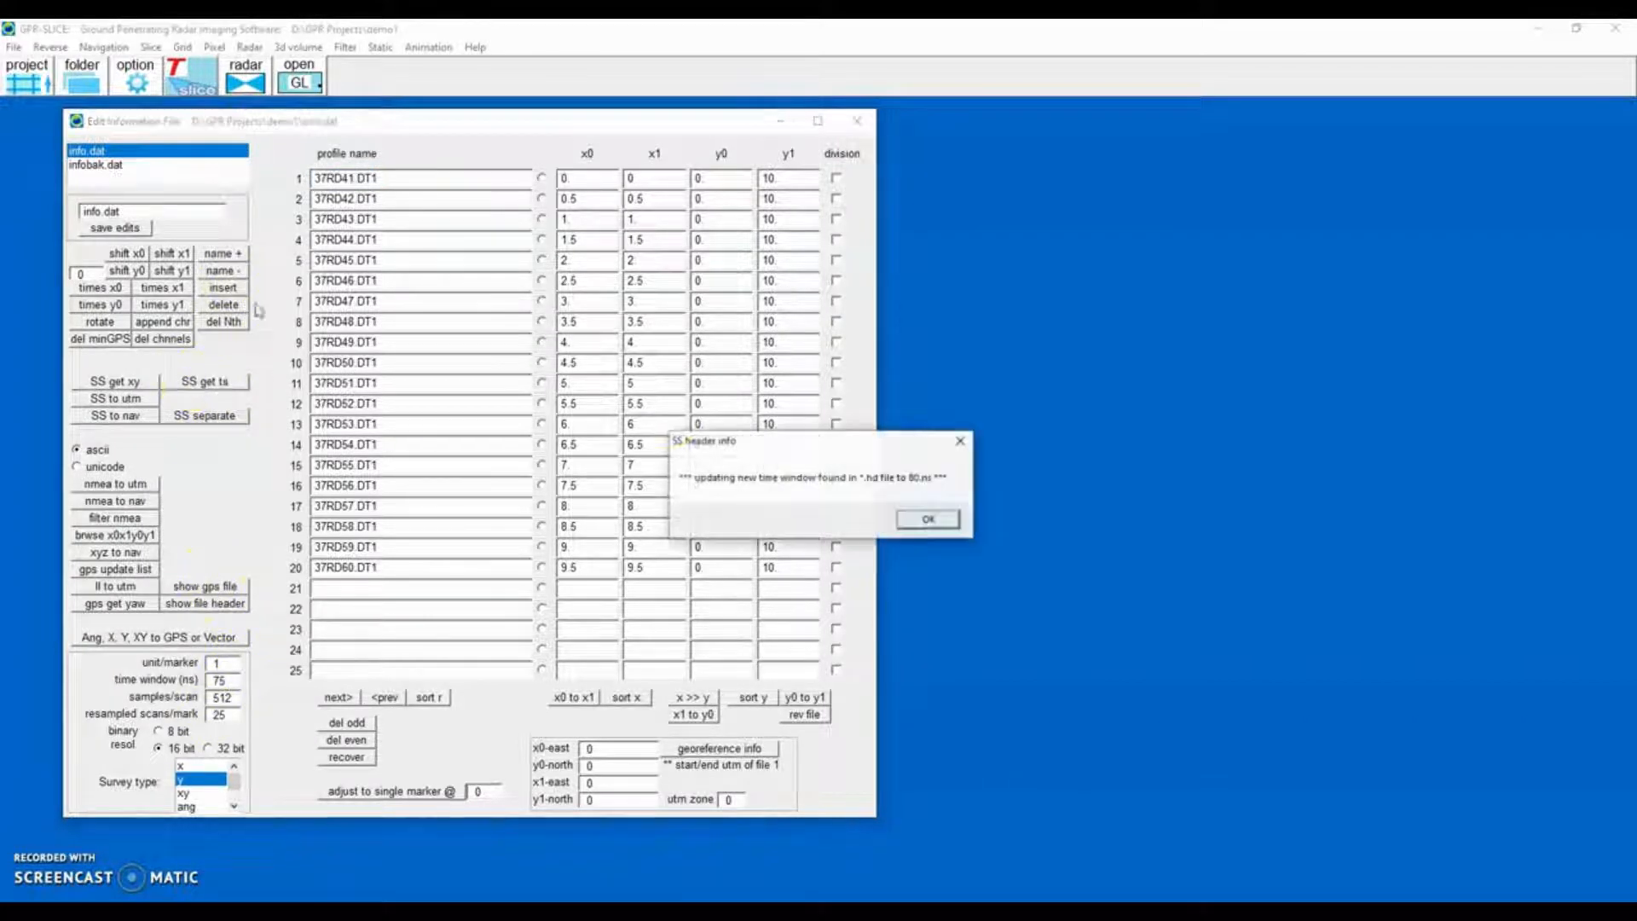
click(928, 520)
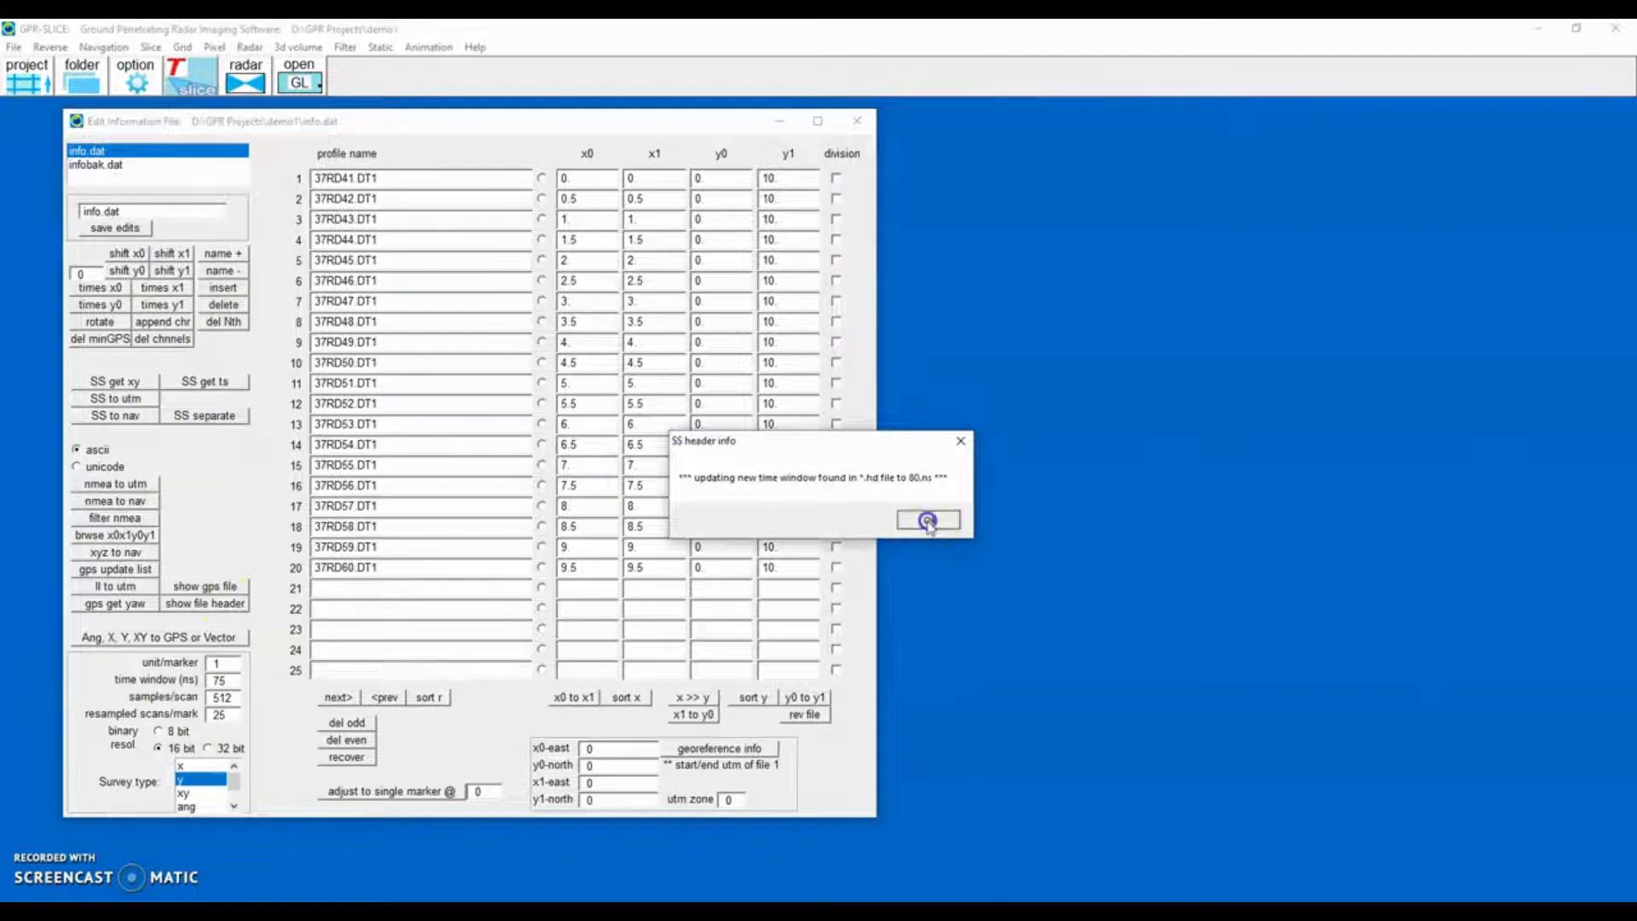
click(931, 521)
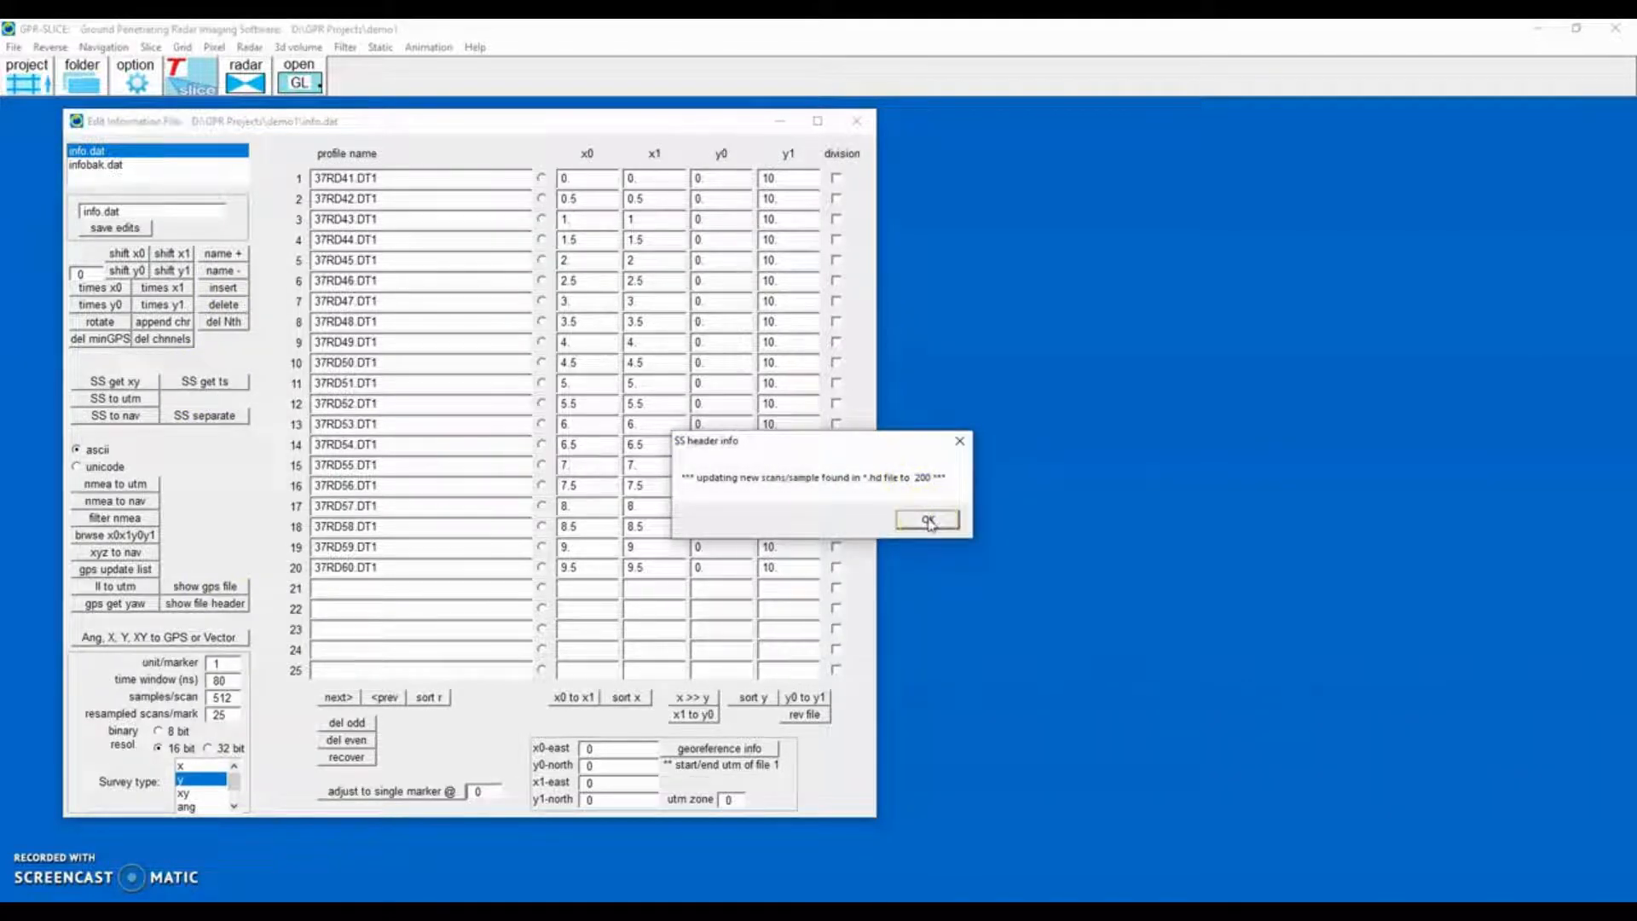
click(928, 520)
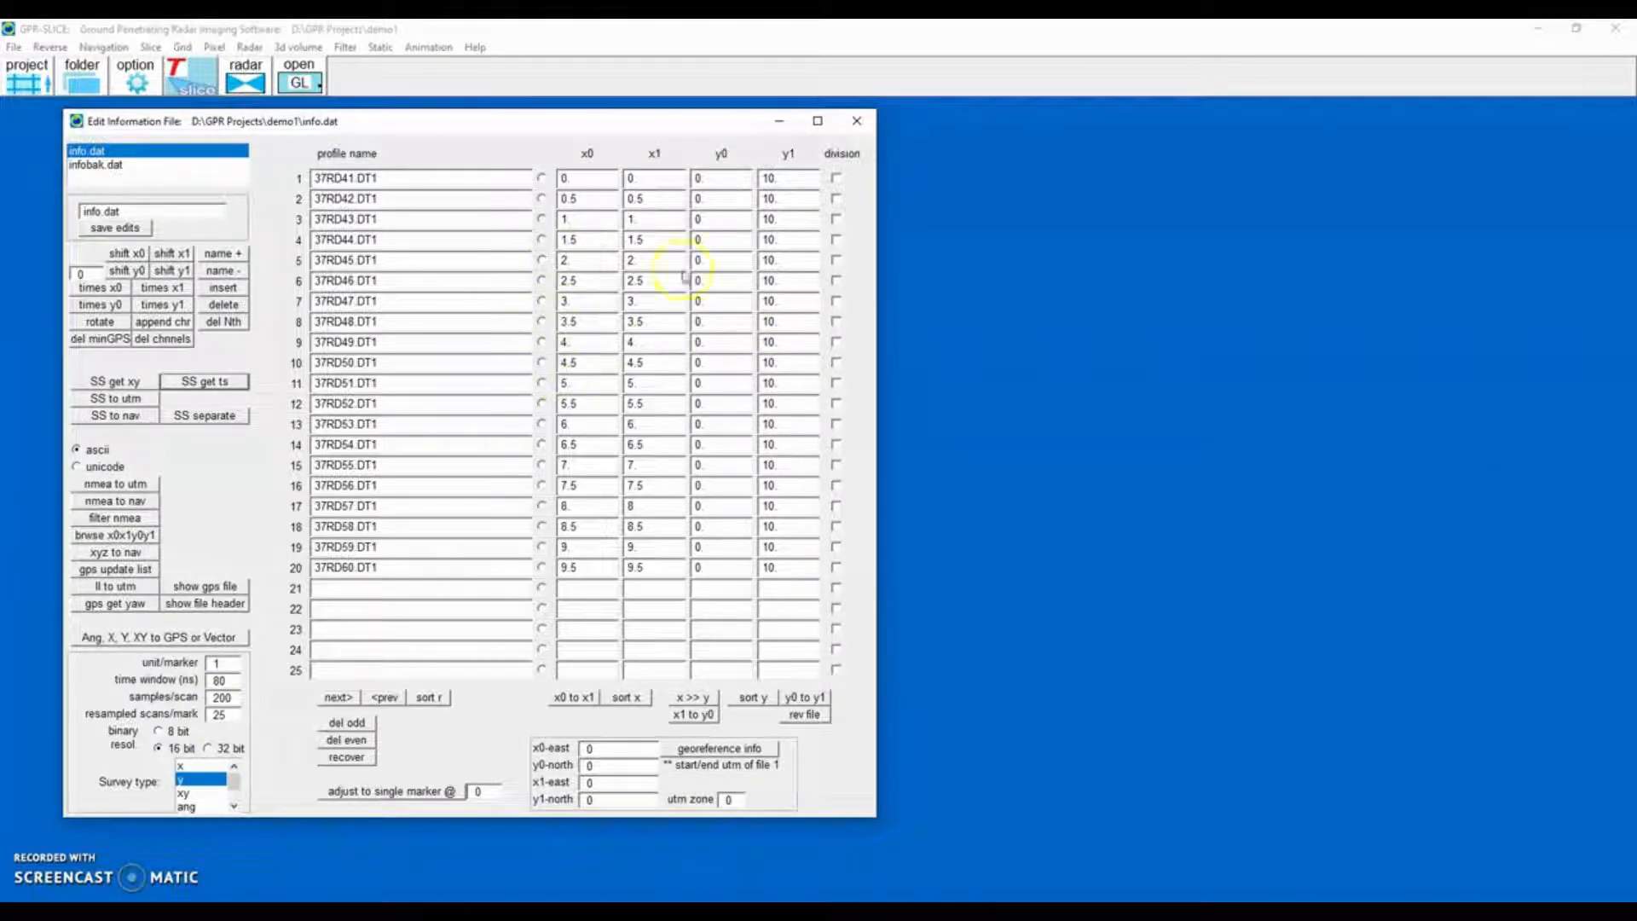
click(856, 121)
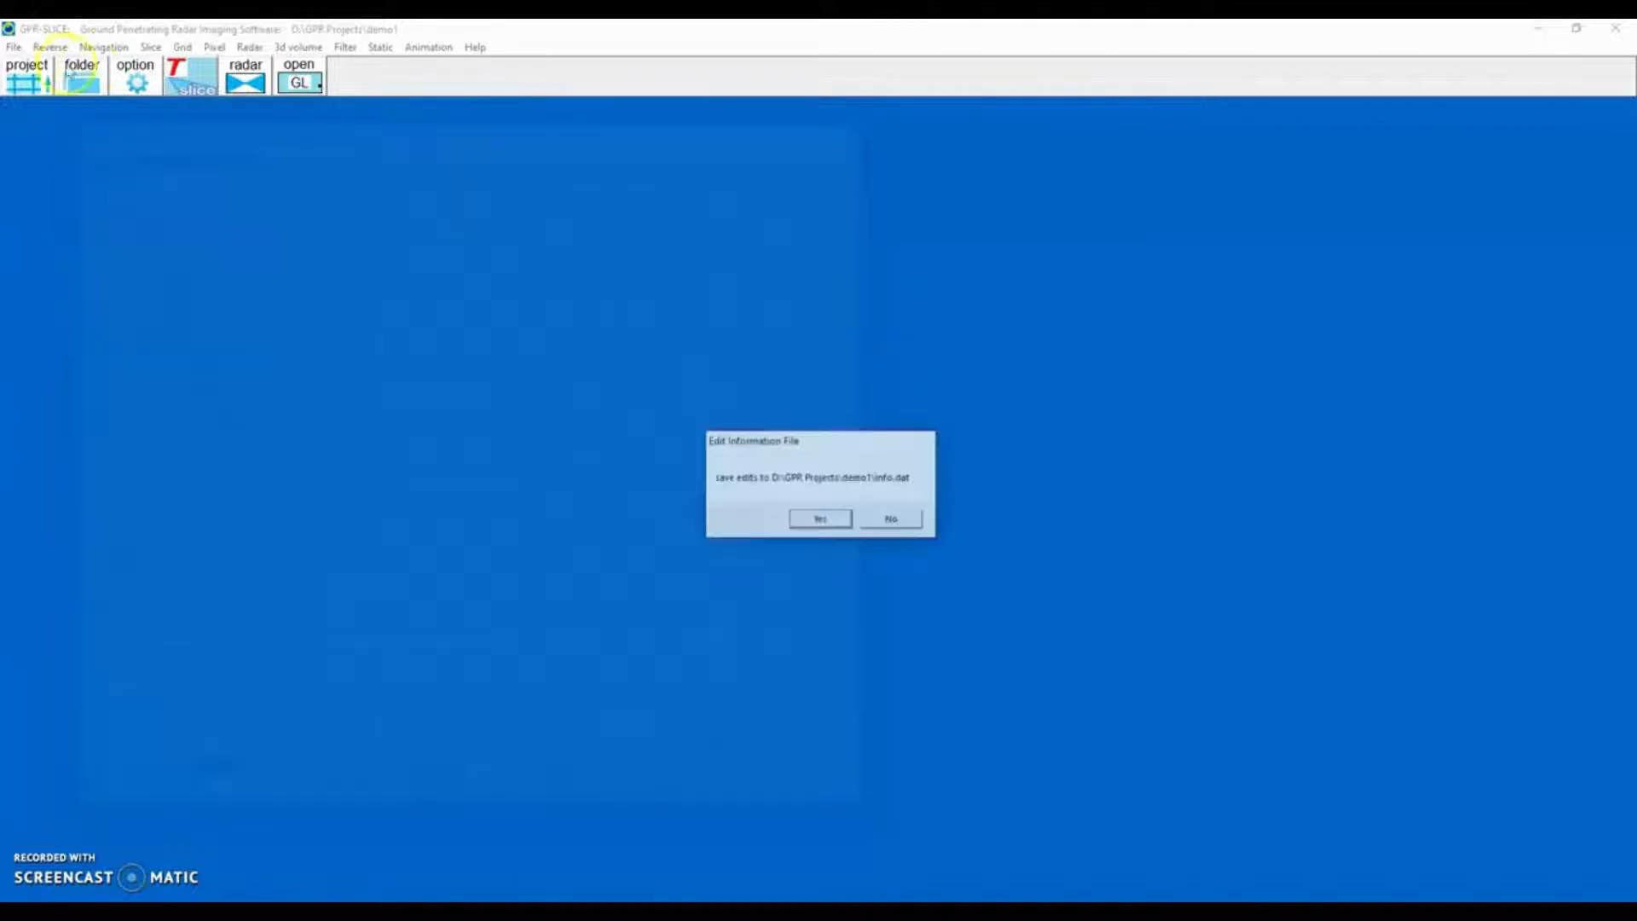
click(819, 519)
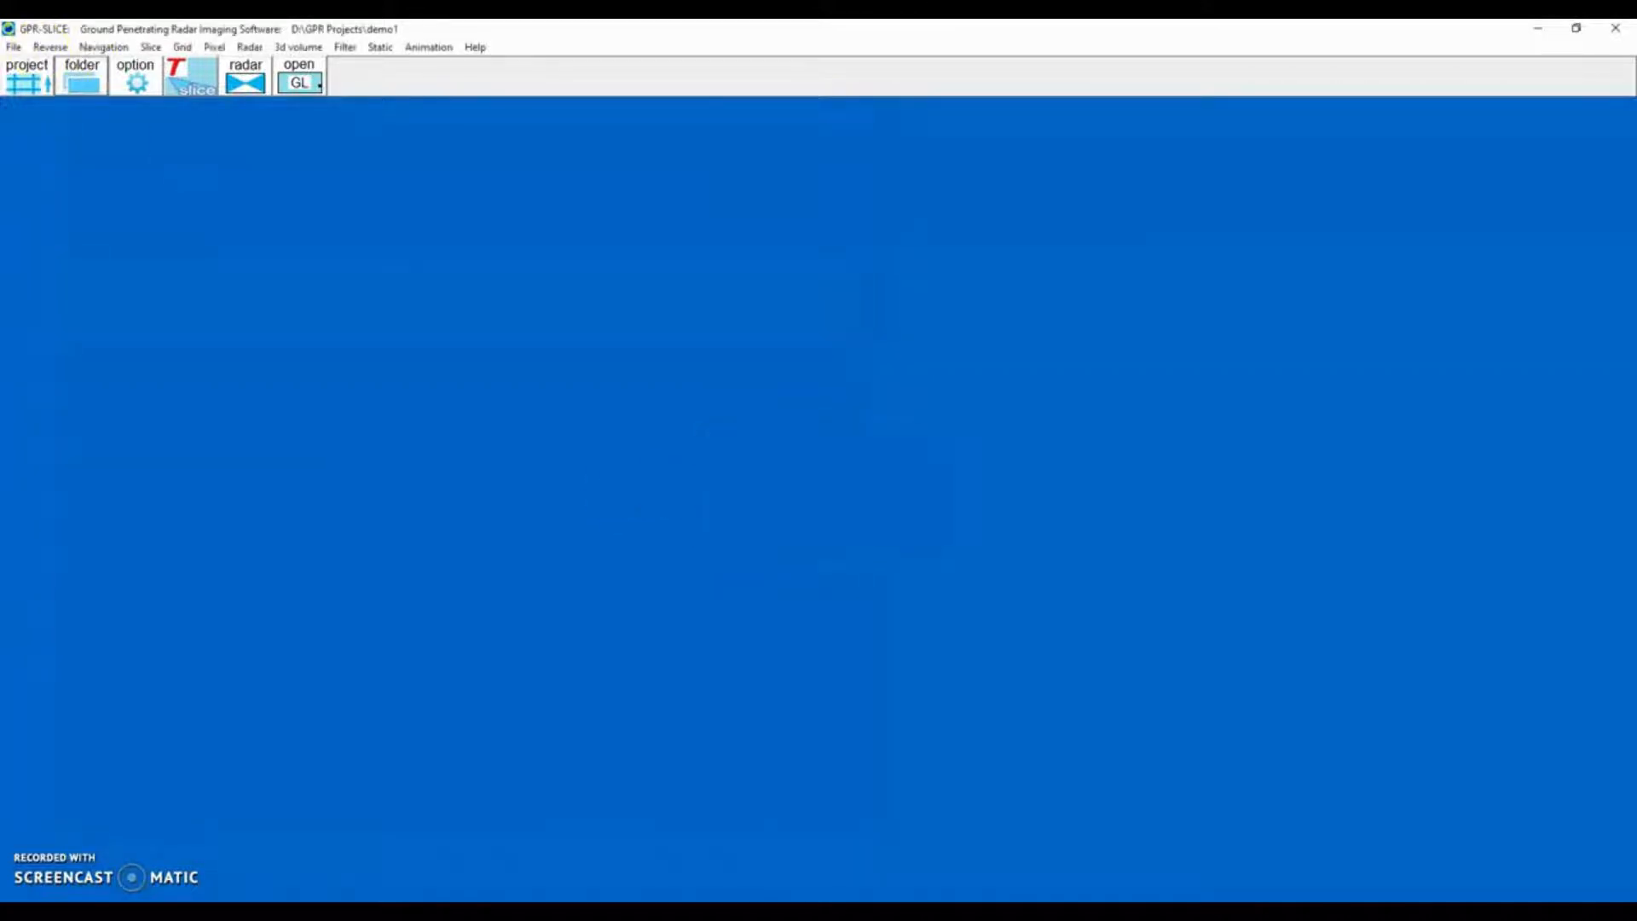
Open the Noggin 16 bit gaining and format conversion window for the project.
click(11, 47)
click(33, 139)
click(175, 160)
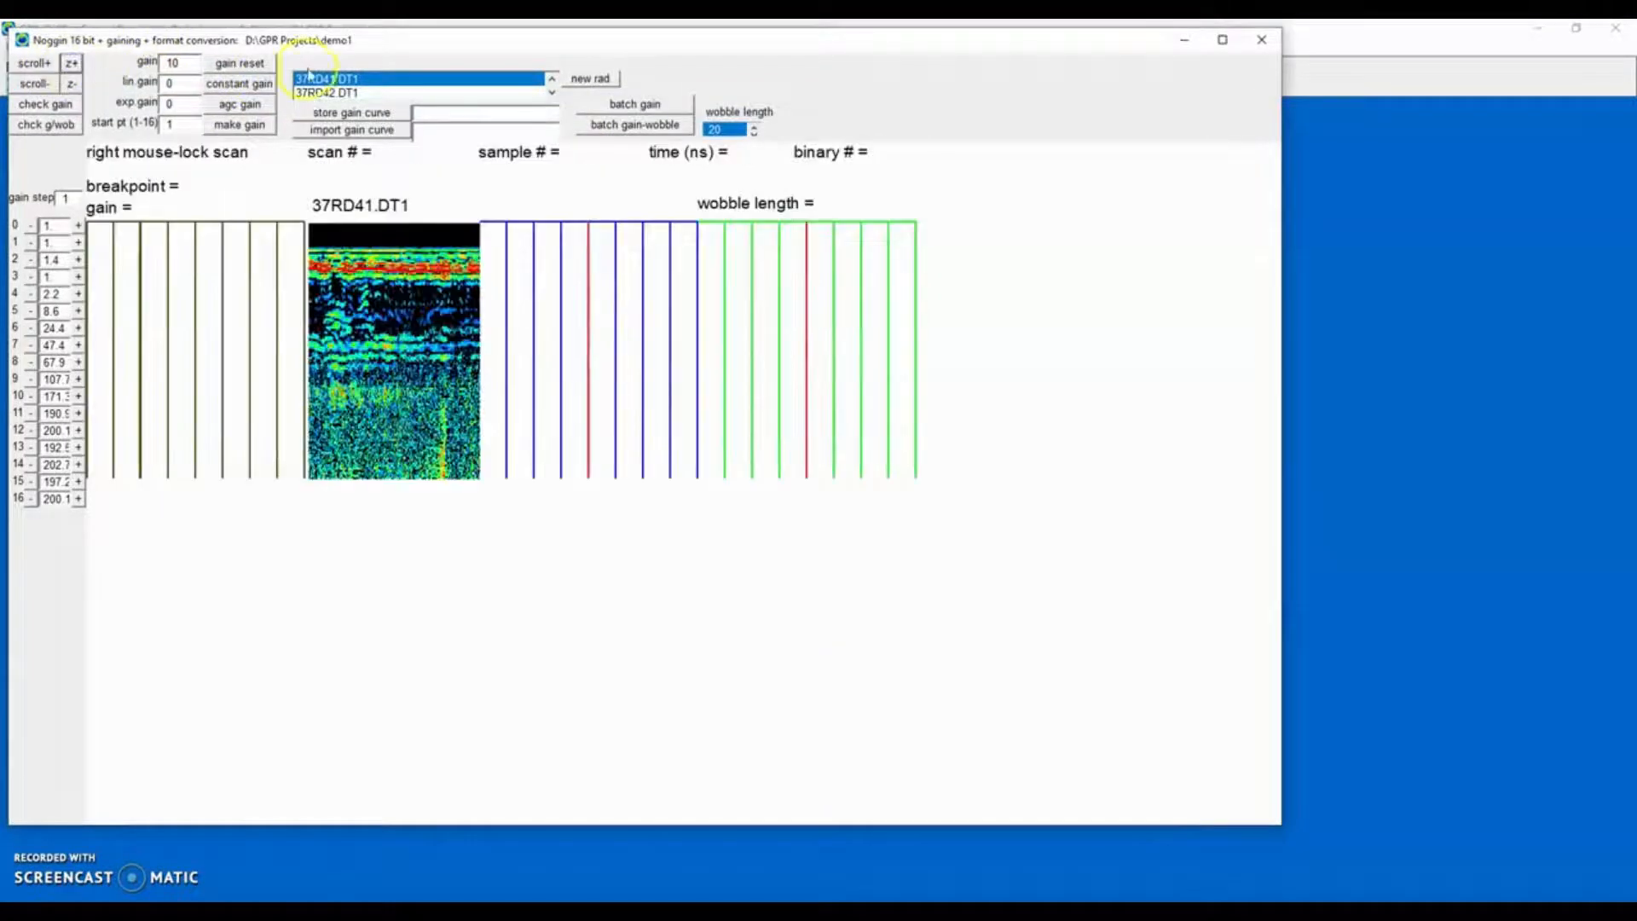
drag(420, 41, 455, 119)
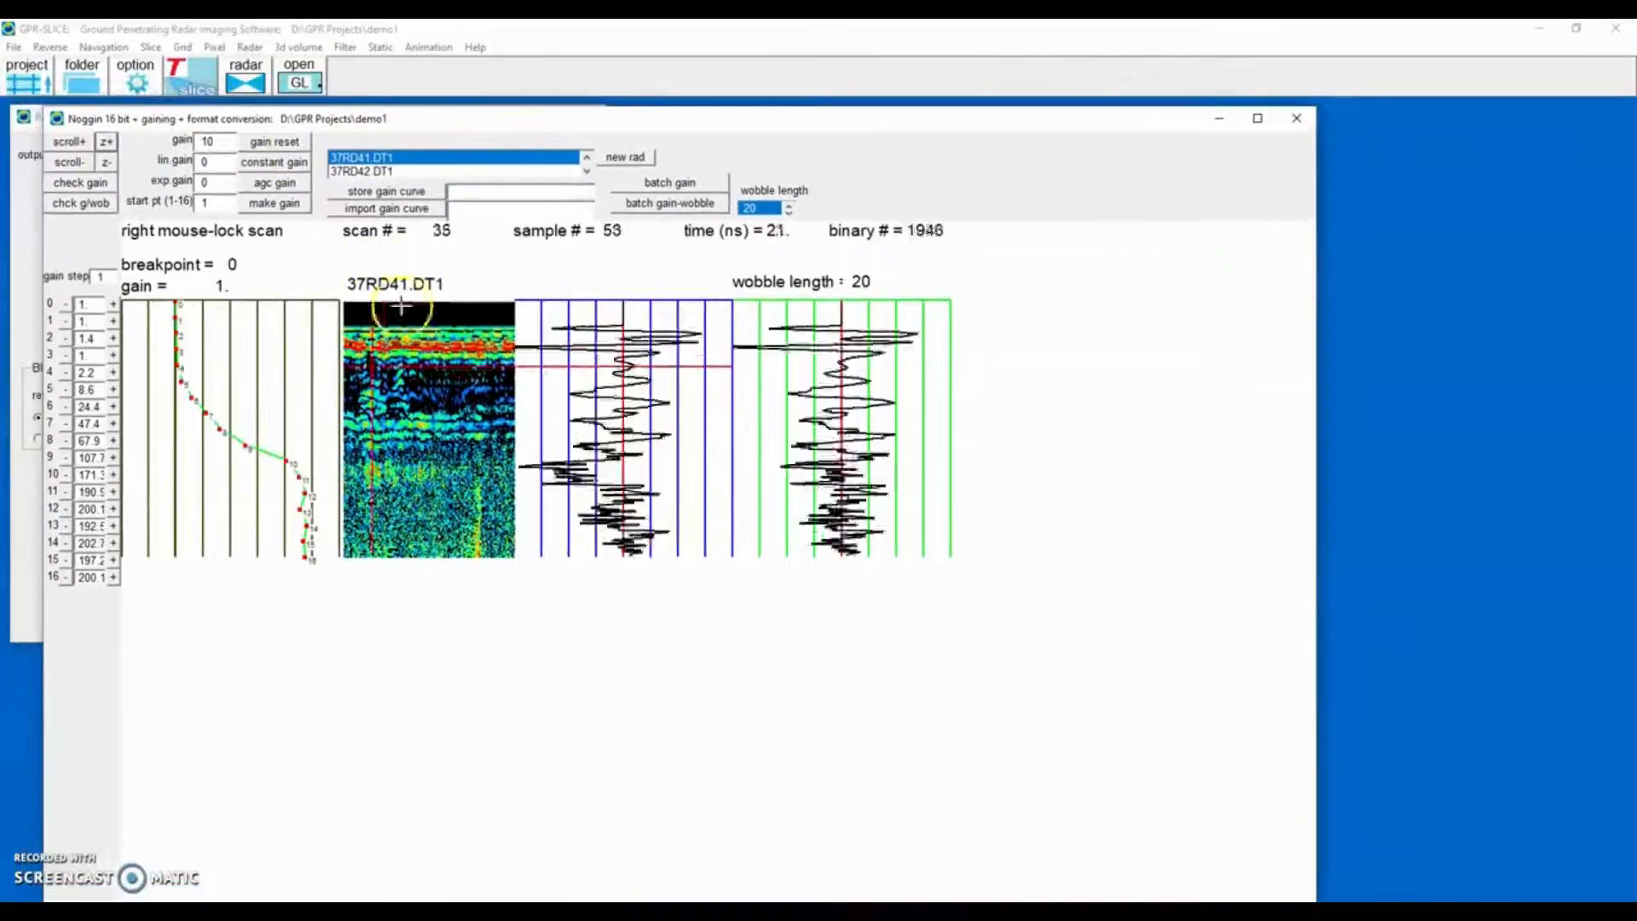
Set the radargram colors to 1 in plot options and reopen the conversion window.
click(132, 83)
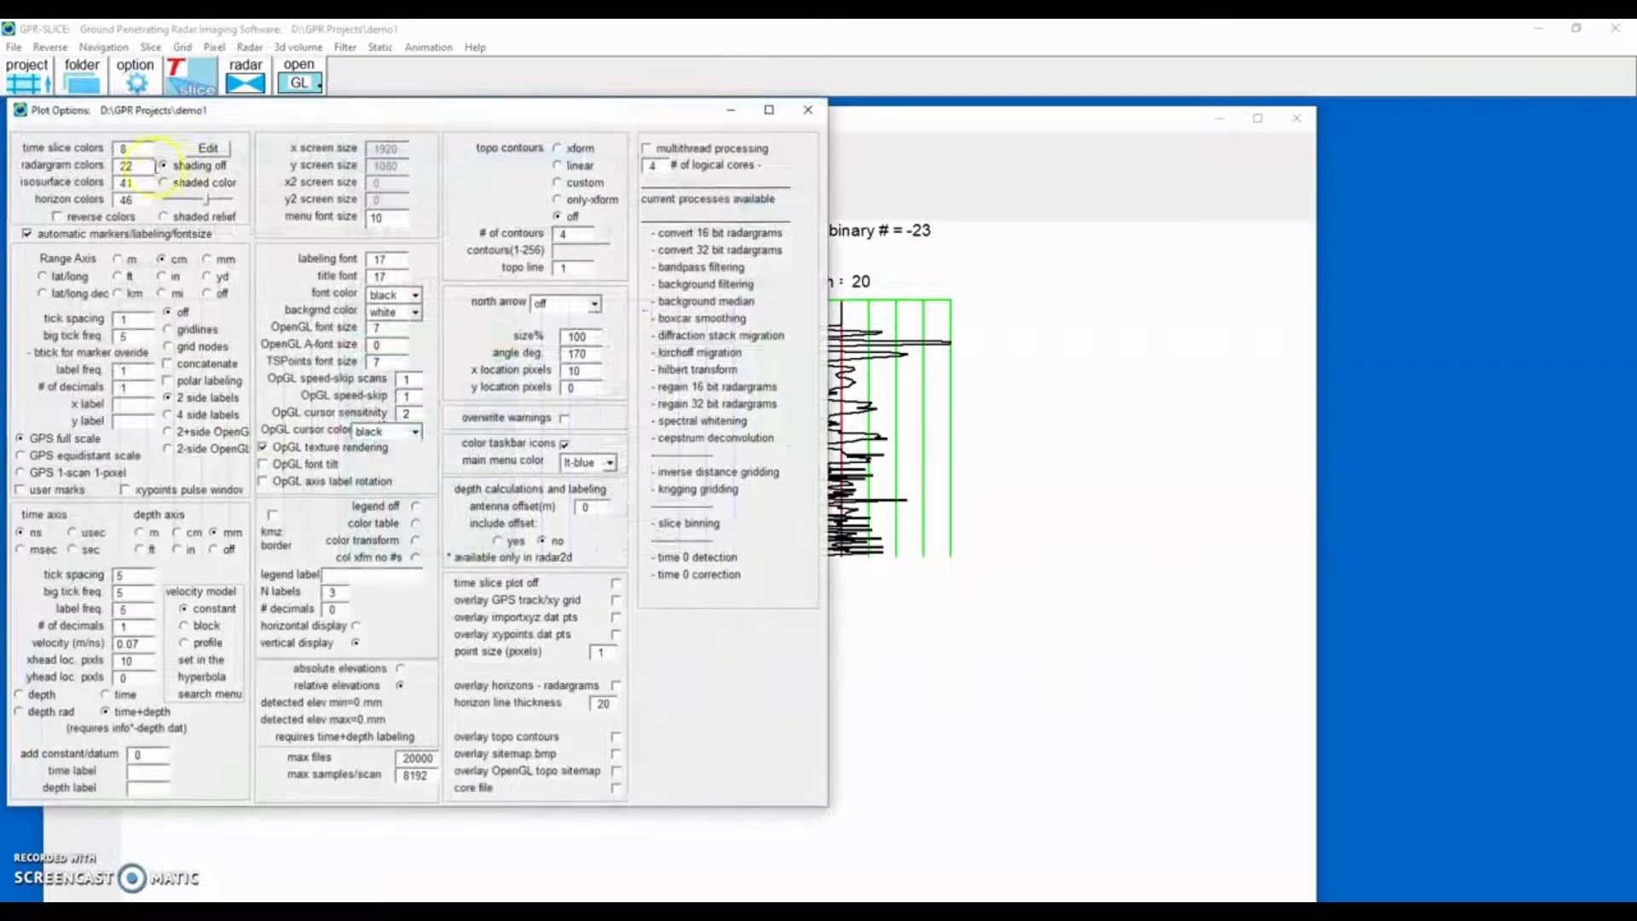
double_click(136, 170)
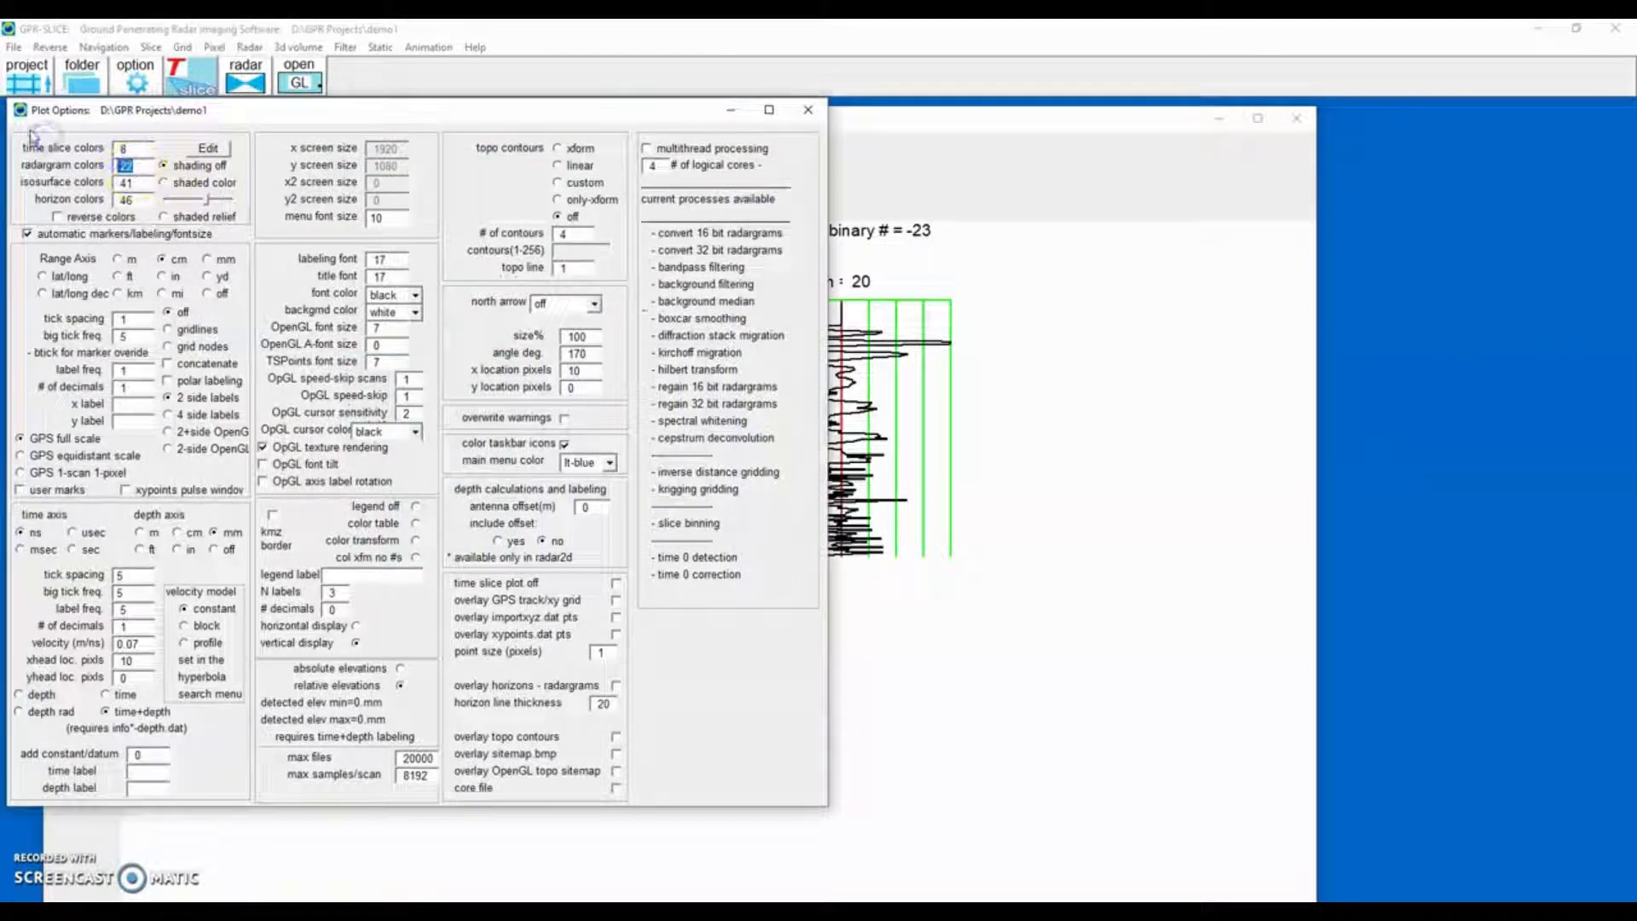
click(808, 109)
click(1296, 118)
click(171, 159)
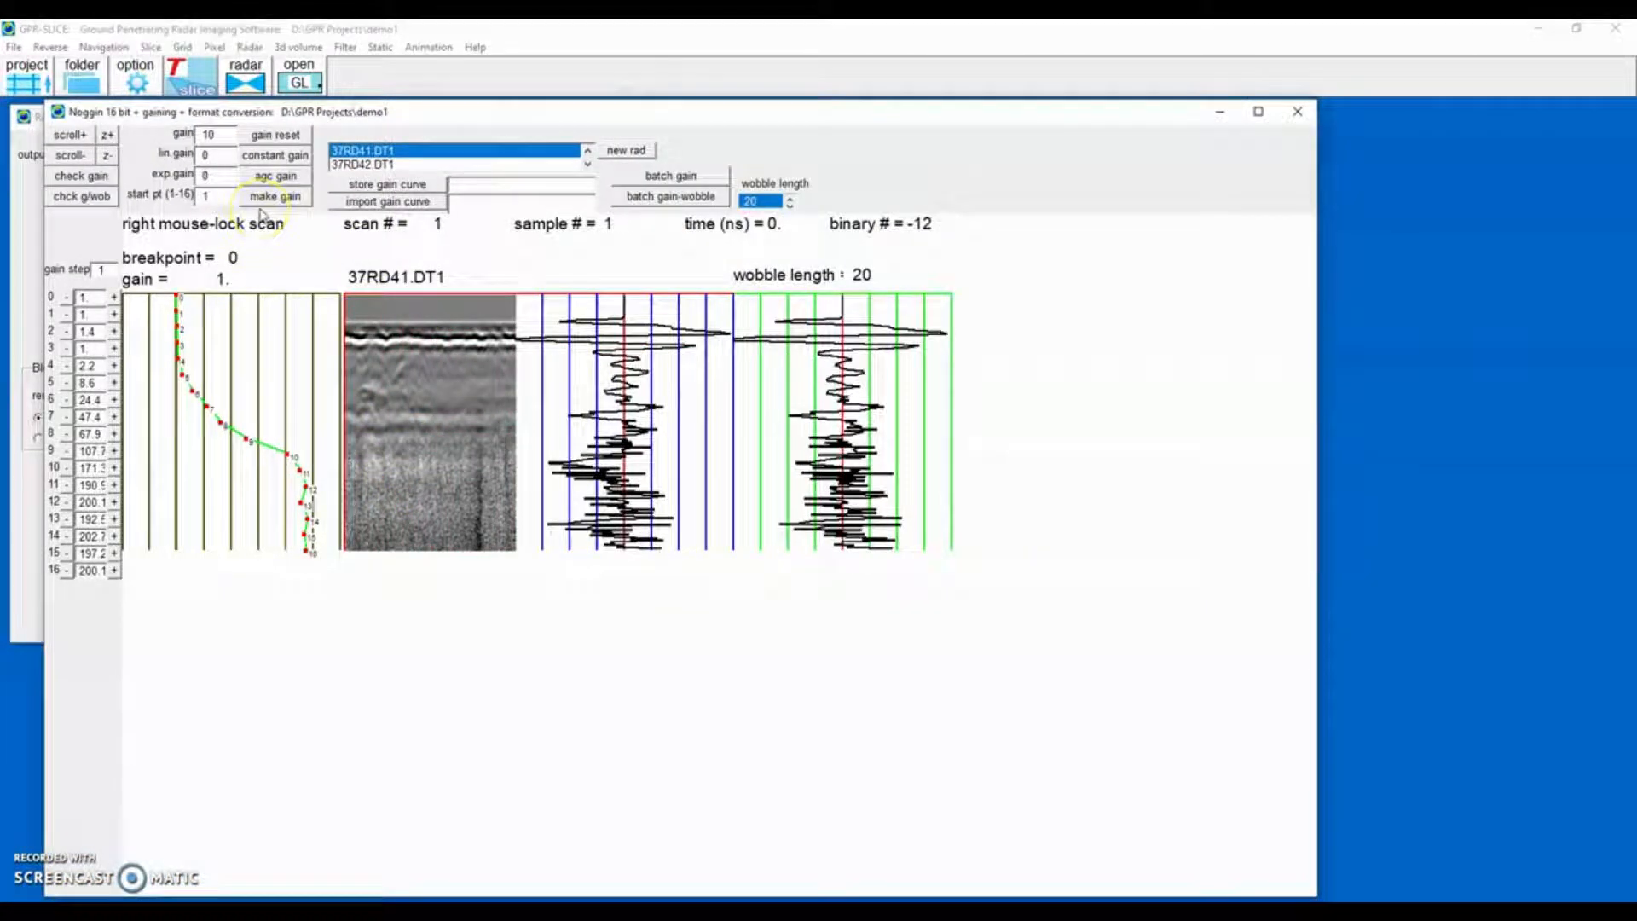
Reset the gain and apply AGC gain to radargram 37RD41.DT1.
click(275, 135)
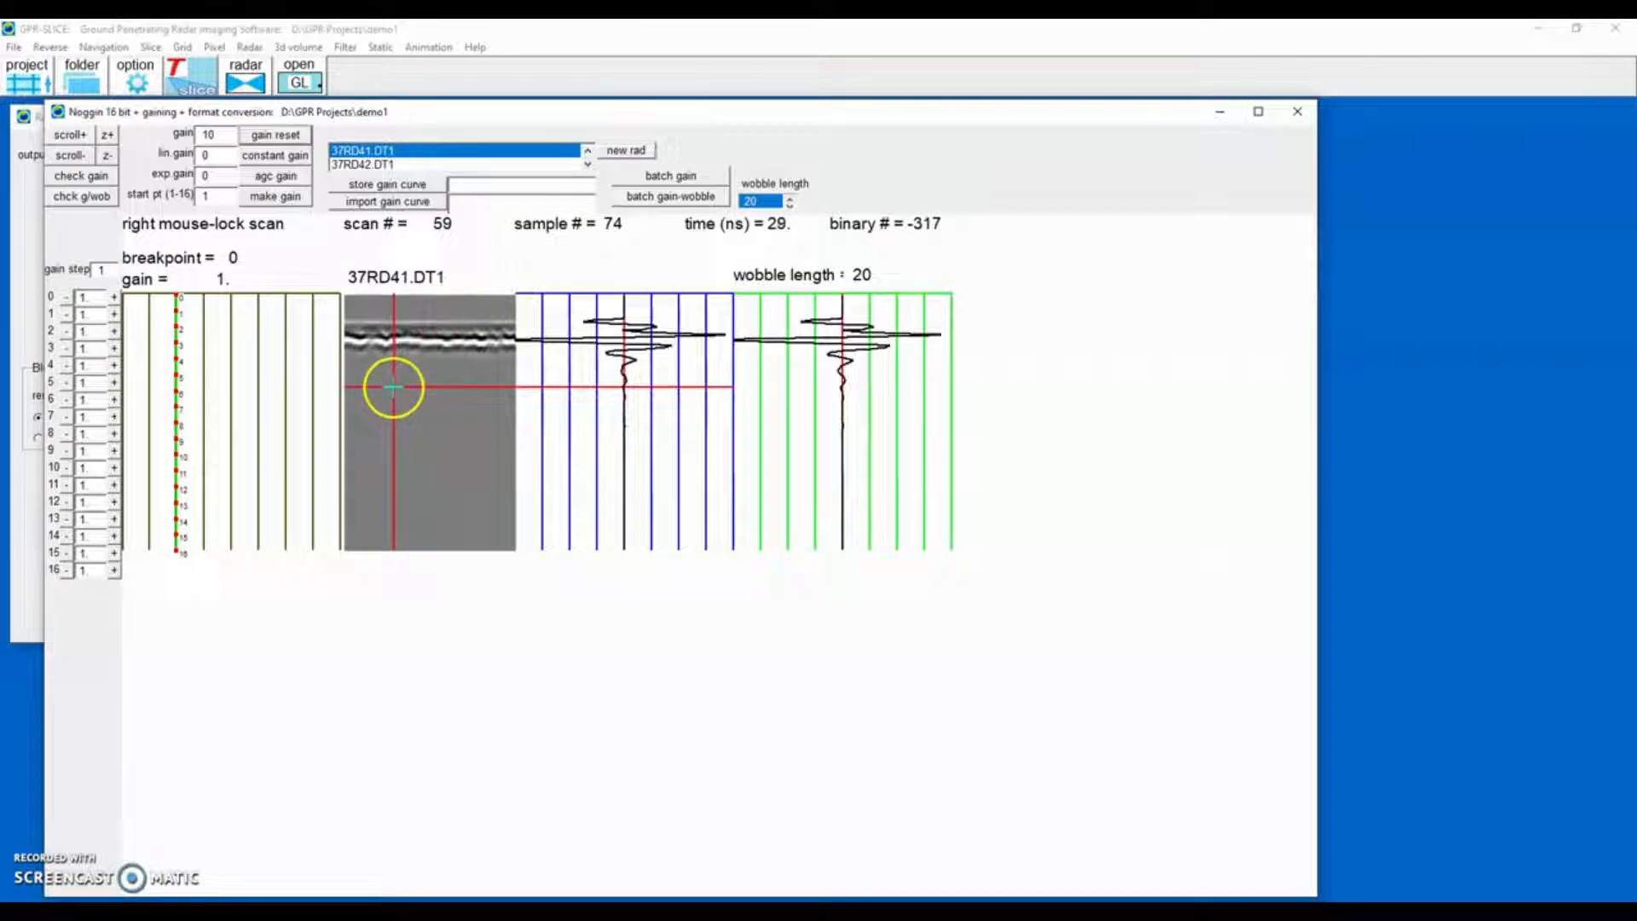
click(269, 179)
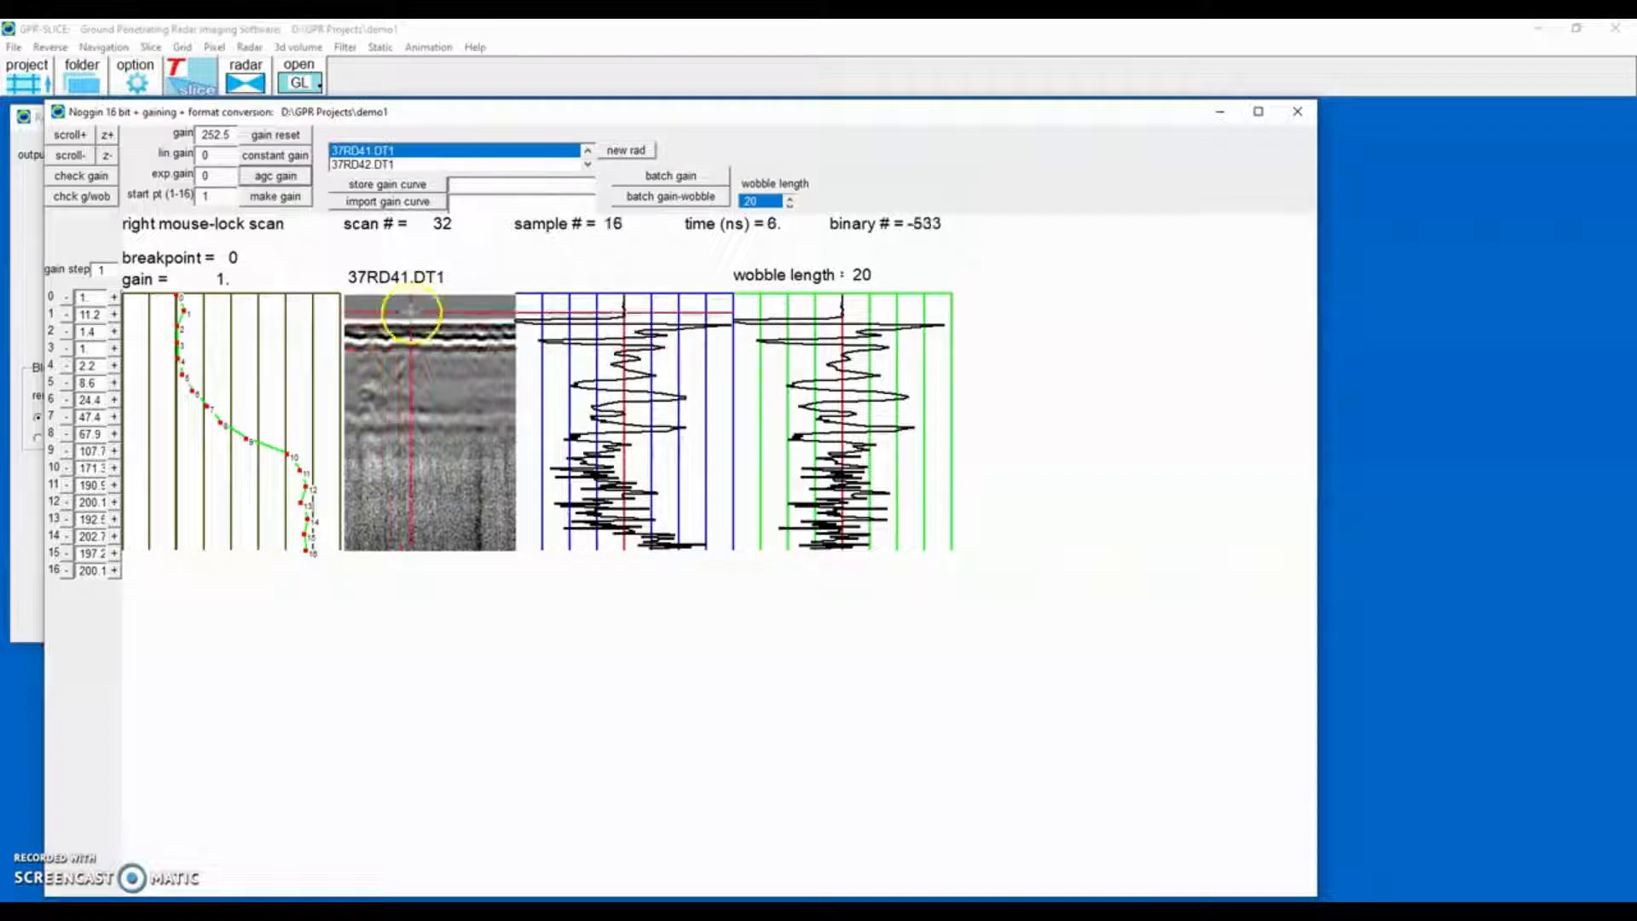
Reset the gain, run batch gain-wobble on the radargrams, and close the conversion window.
click(281, 139)
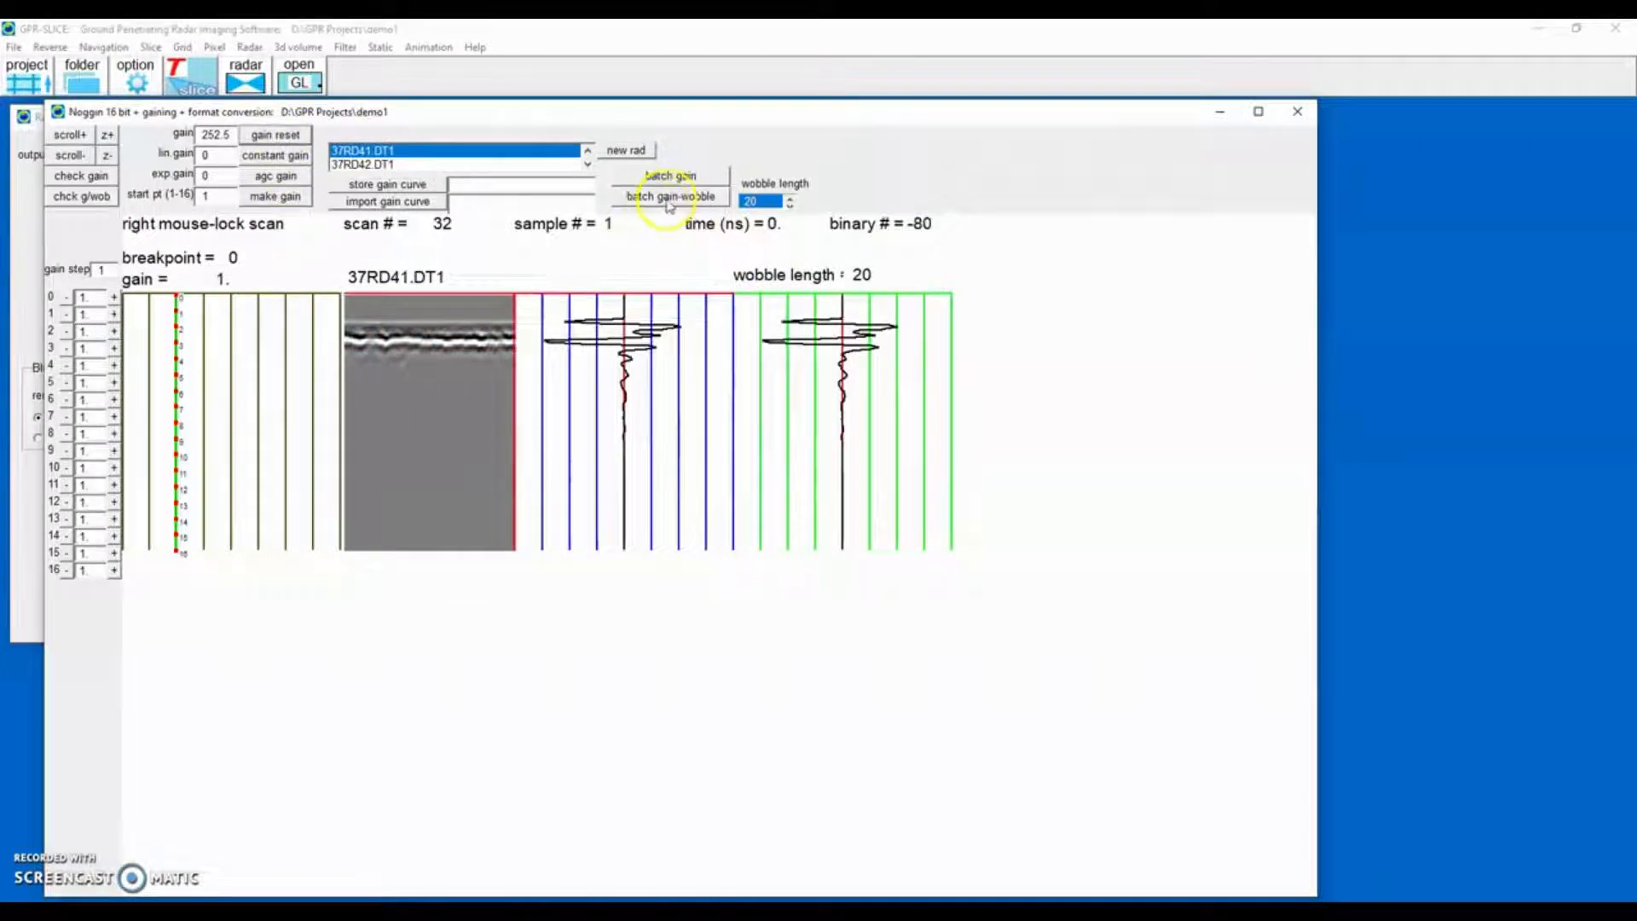
click(669, 203)
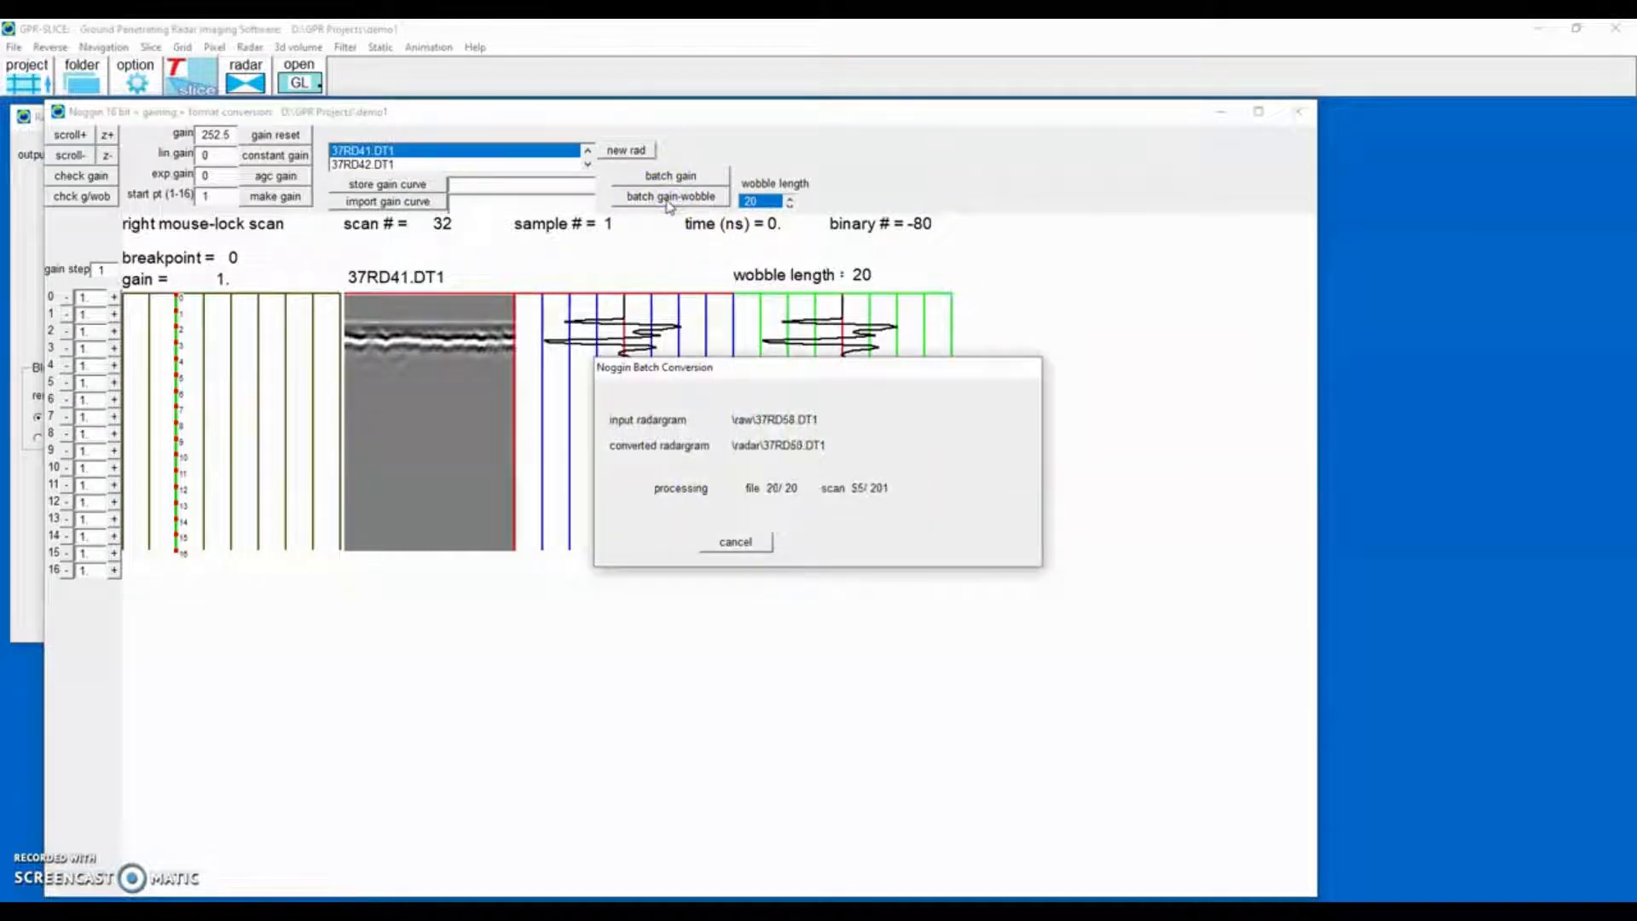
click(1297, 110)
click(587, 117)
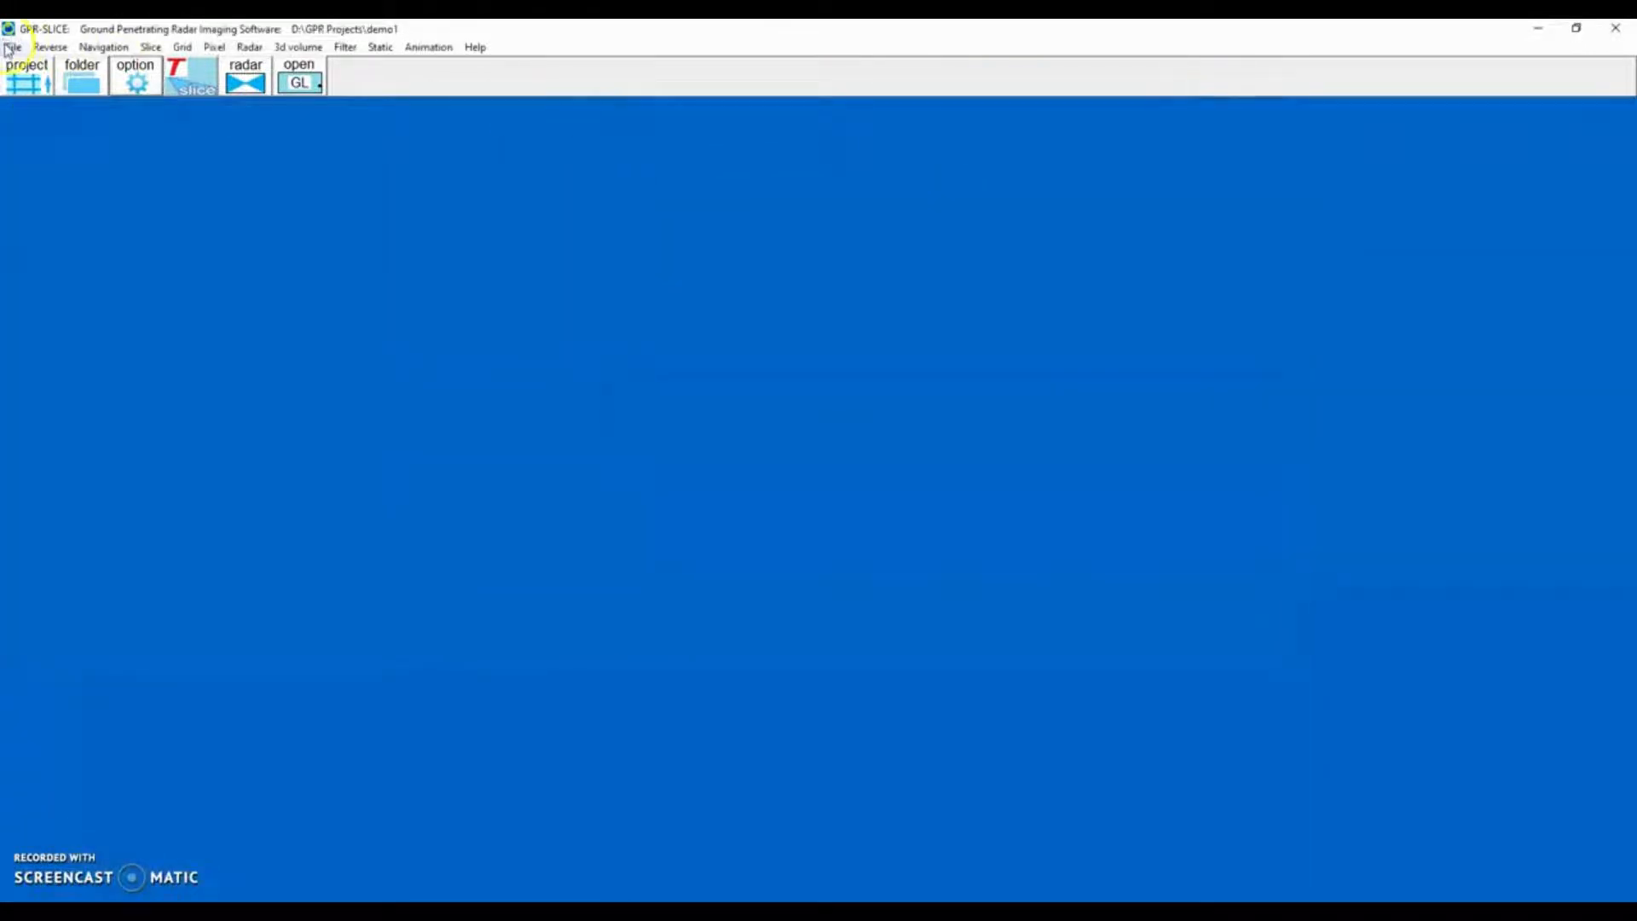
Open the profile map, zoom the plot out, maximize it, toggle the profile names on, and close it.
click(9, 49)
click(27, 161)
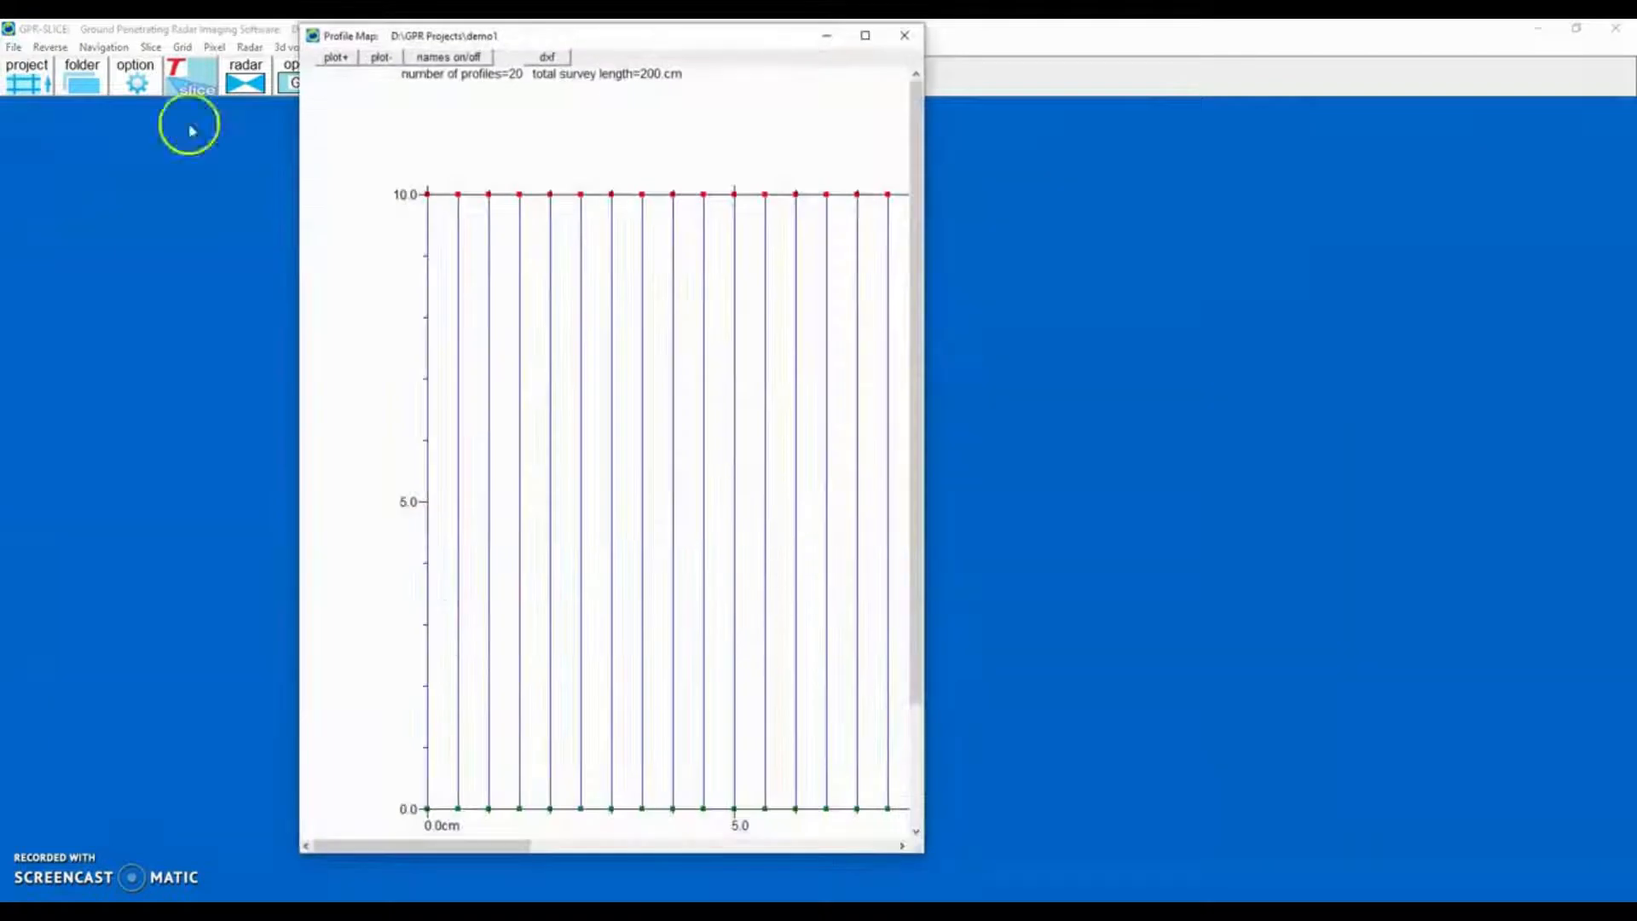
click(381, 57)
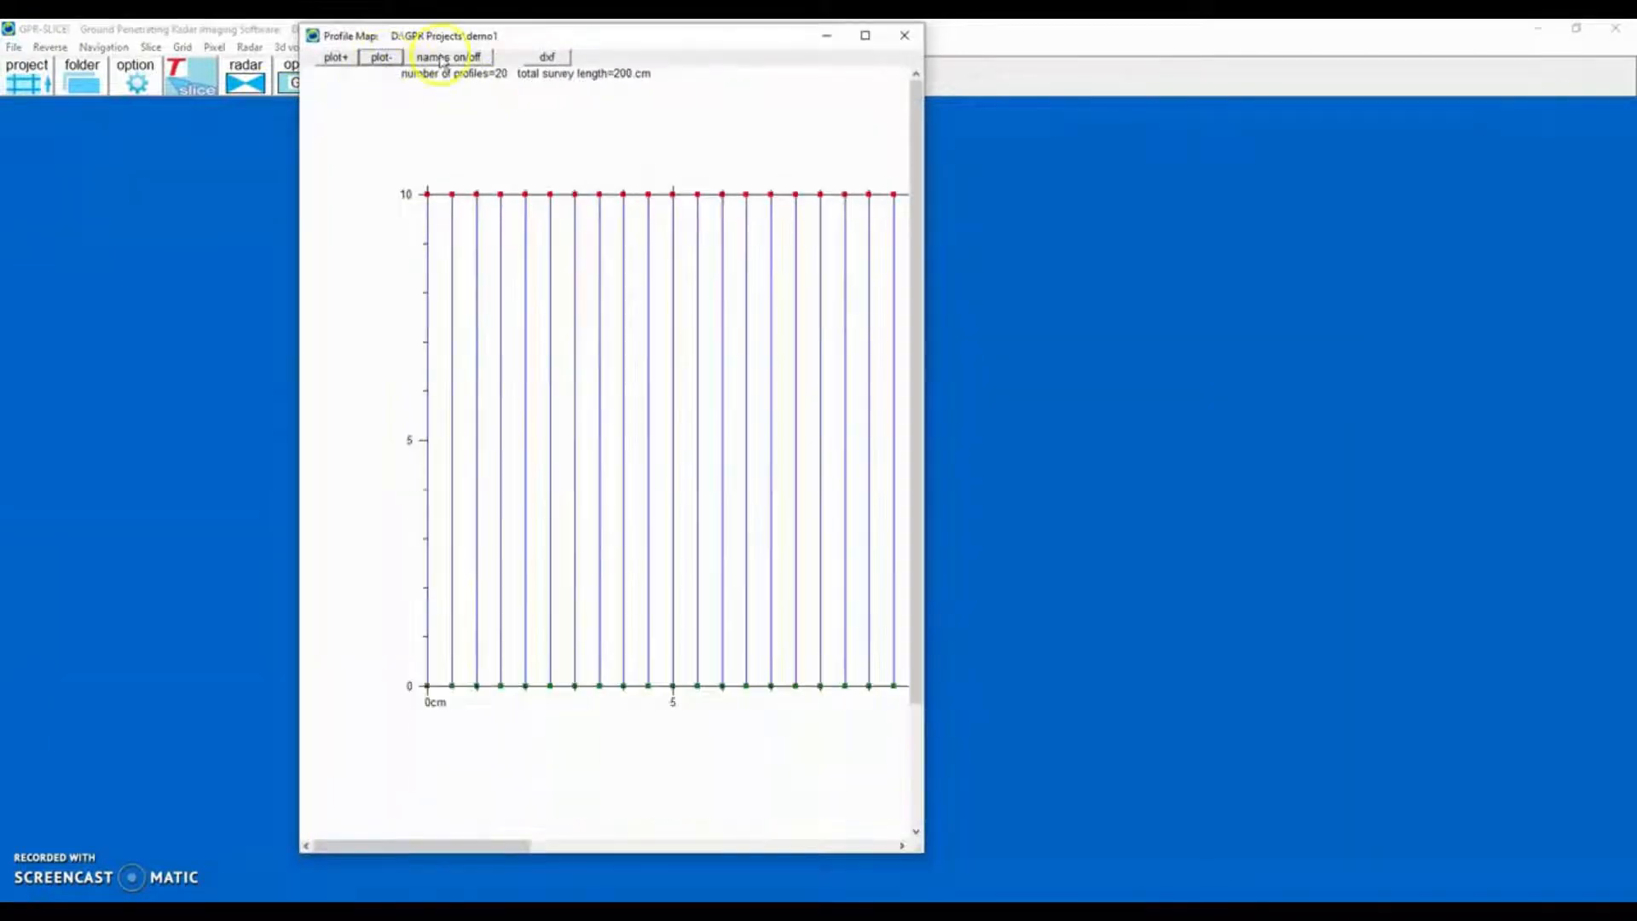
click(865, 35)
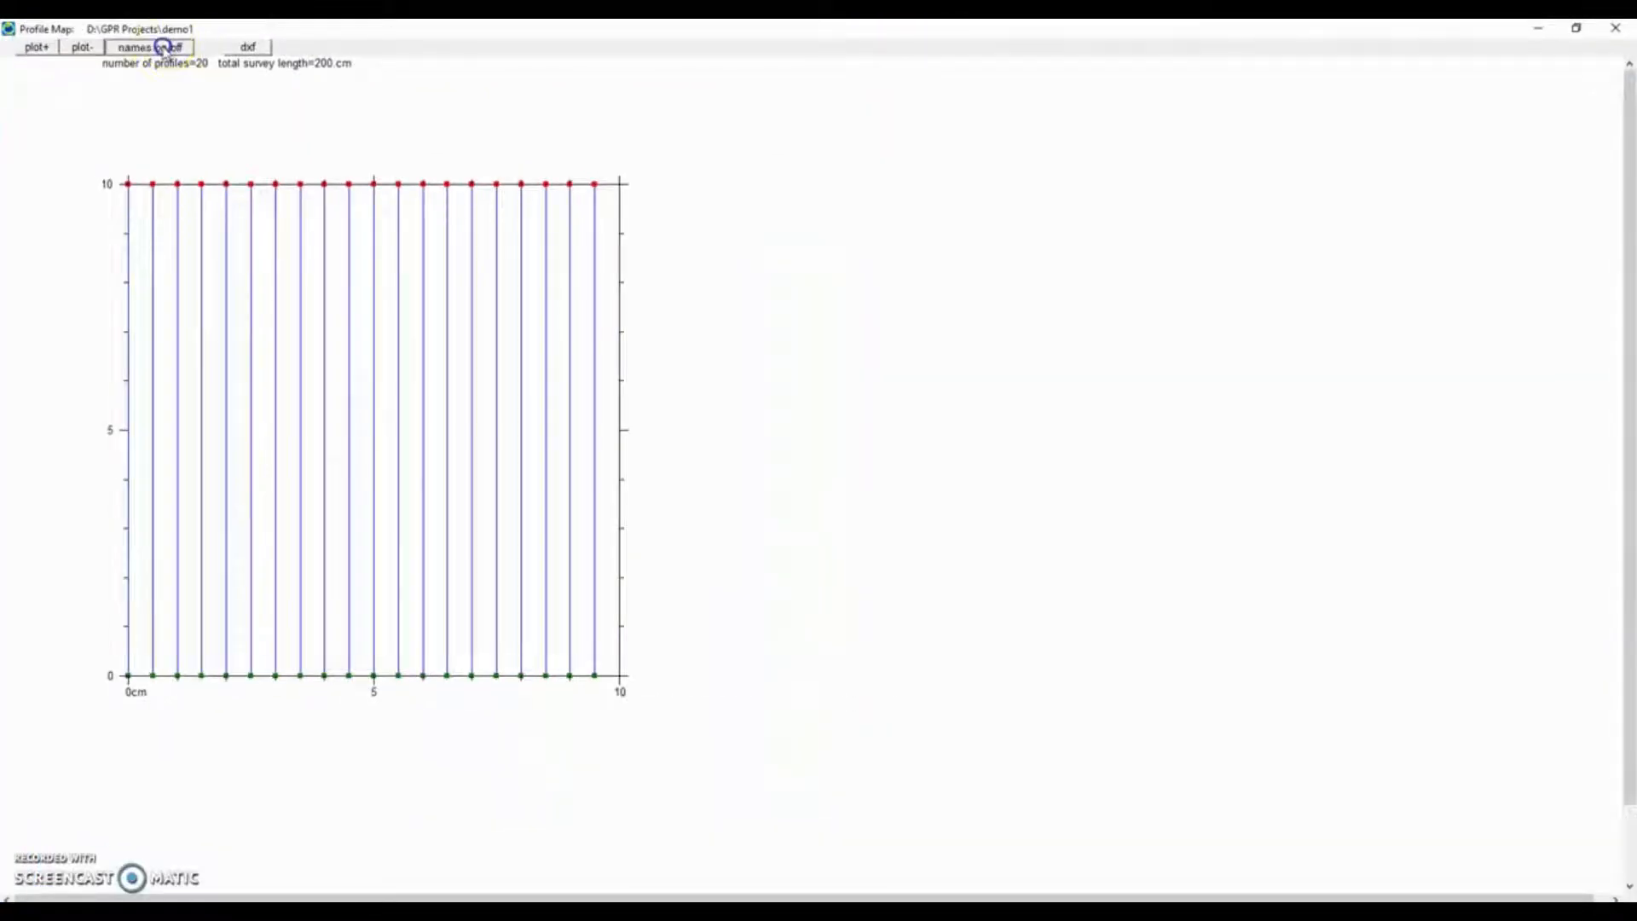
click(164, 47)
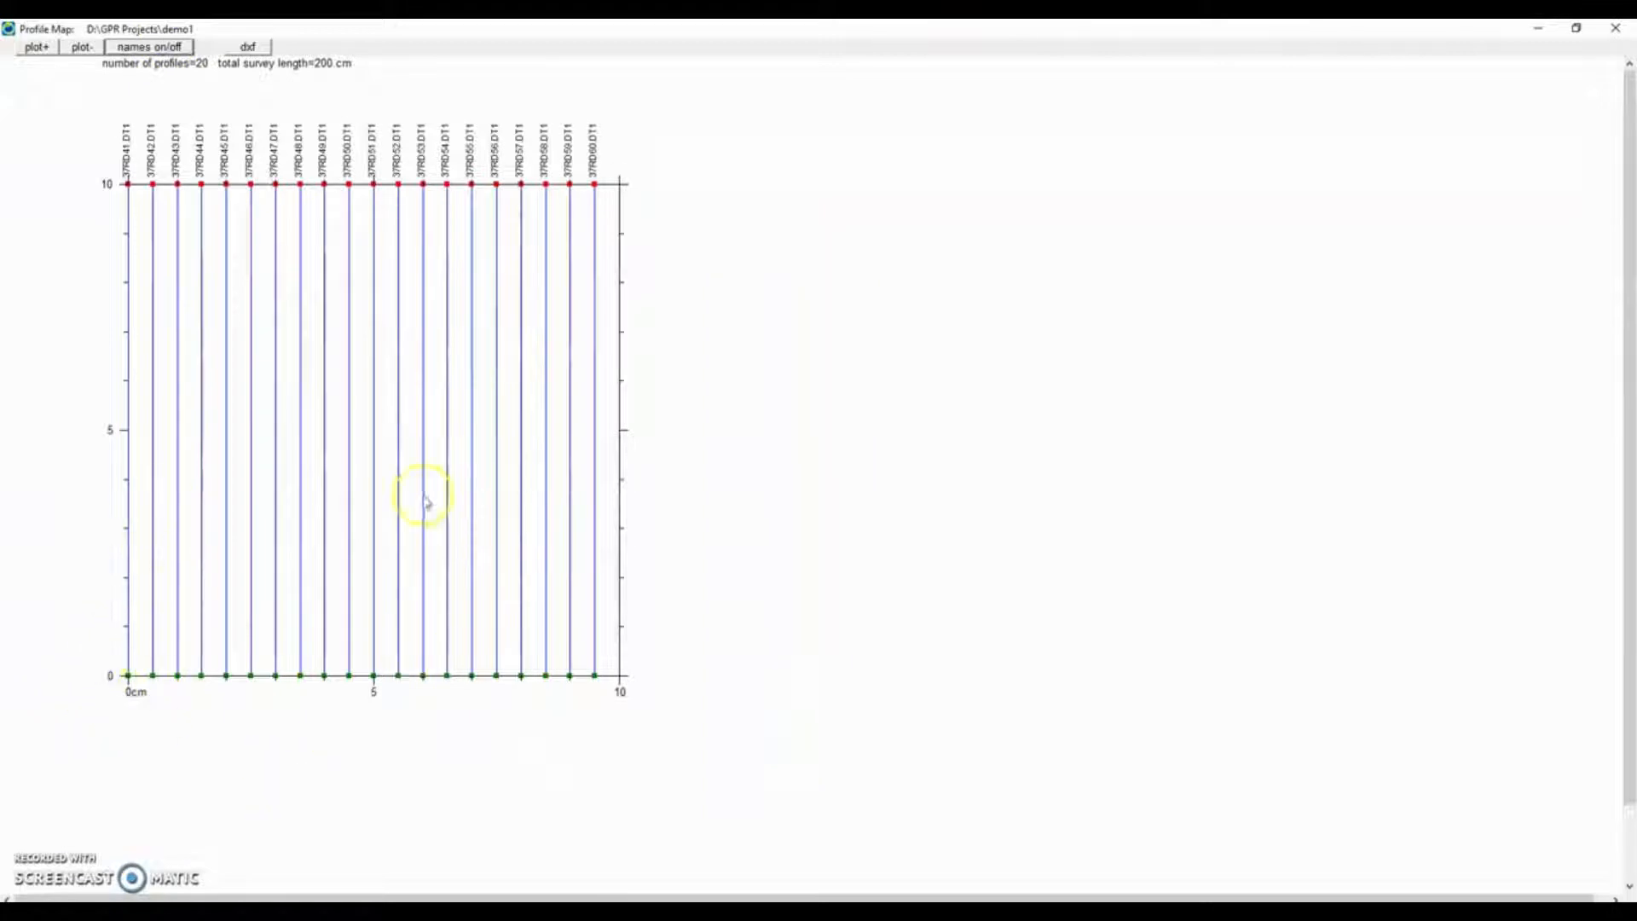
click(1620, 32)
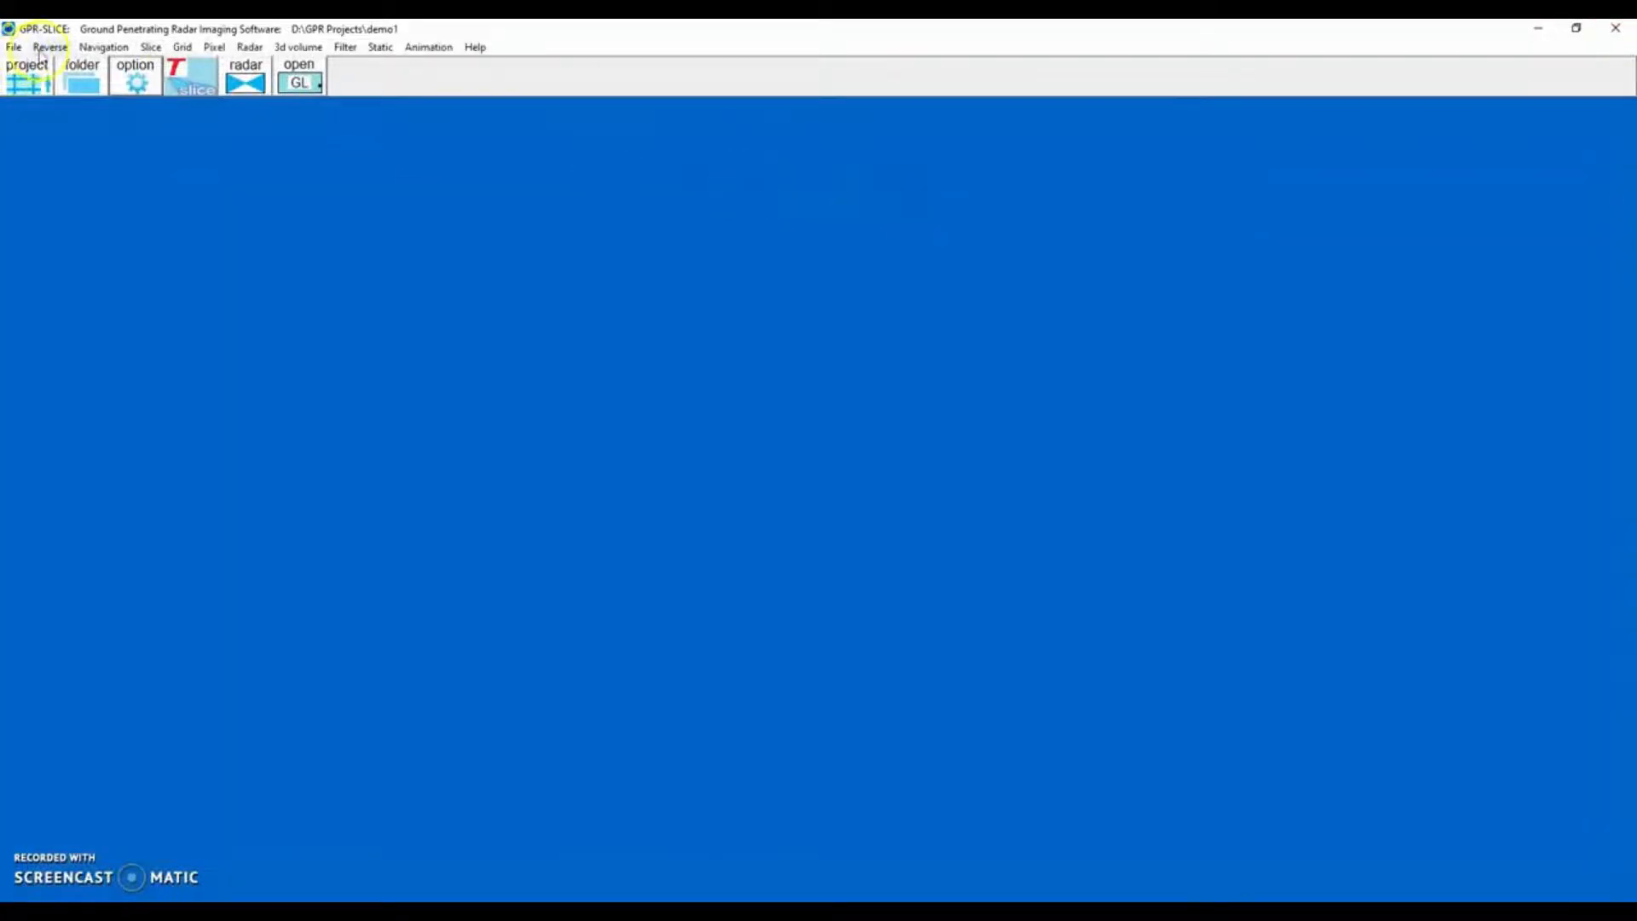
Open the reverse radargrams window, mark the even profiles, then clear the selection and close it.
click(47, 48)
click(51, 65)
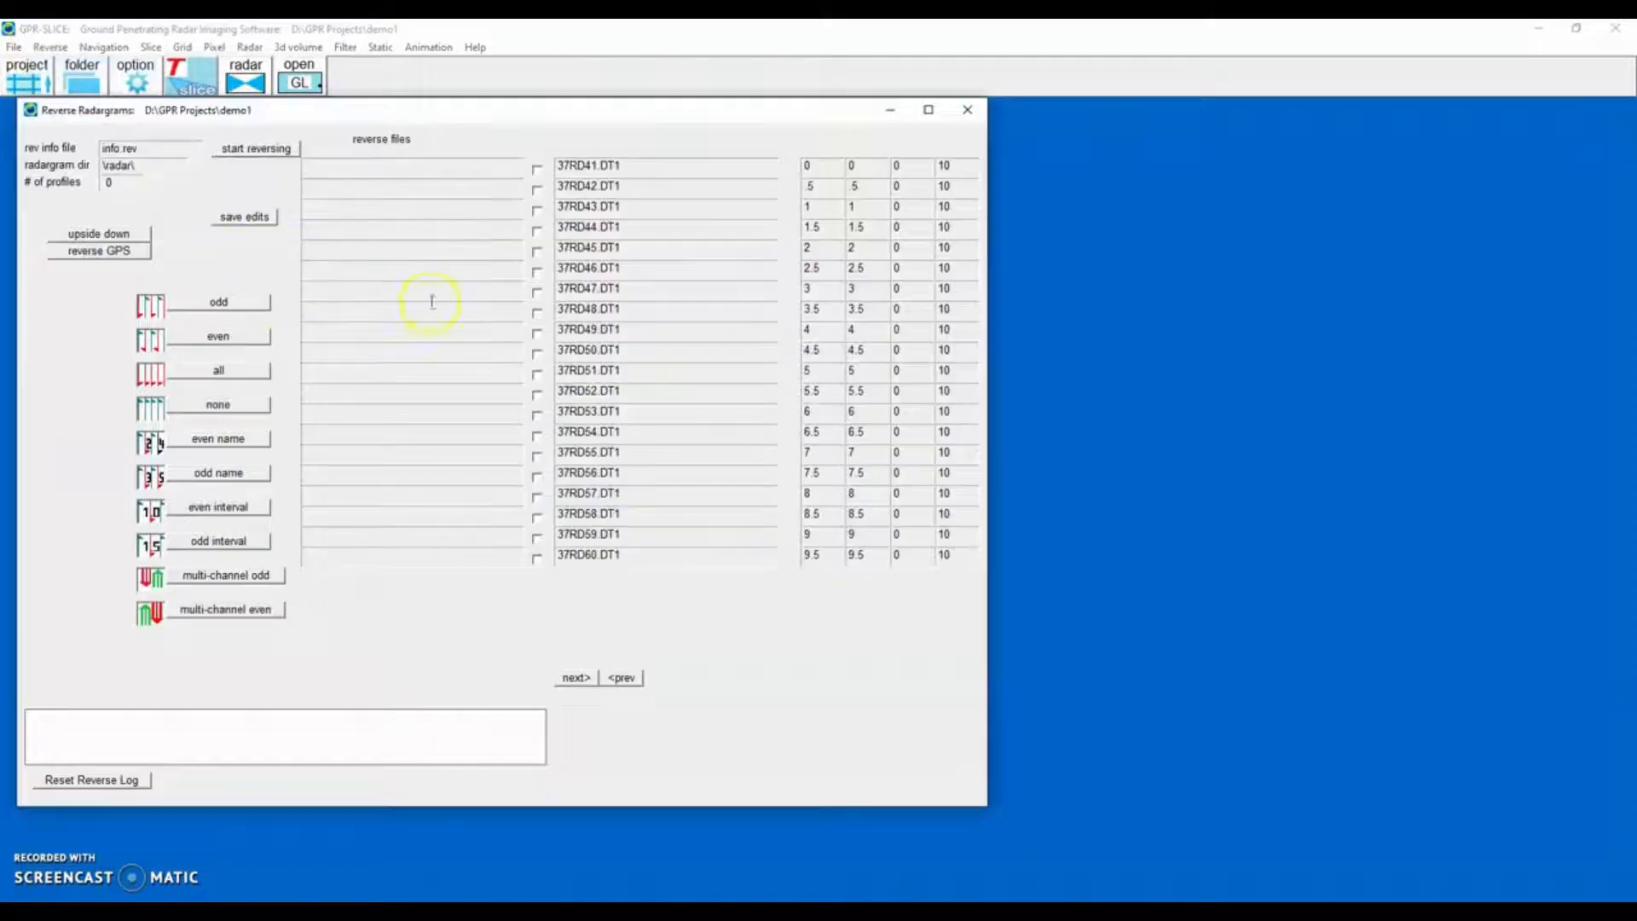
click(182, 344)
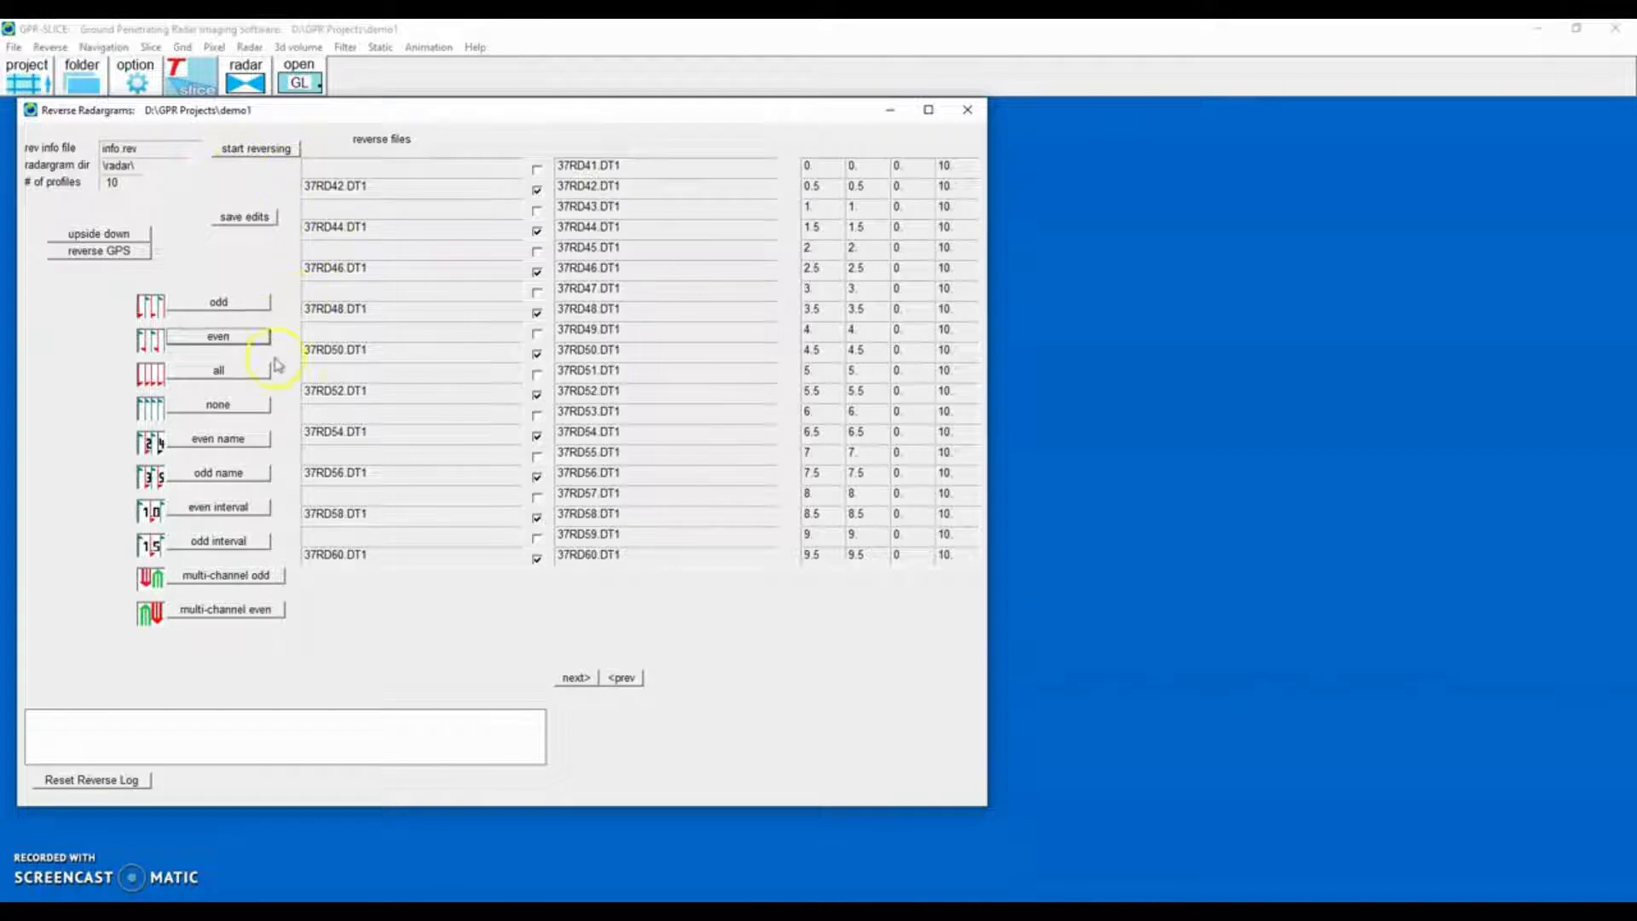
click(230, 408)
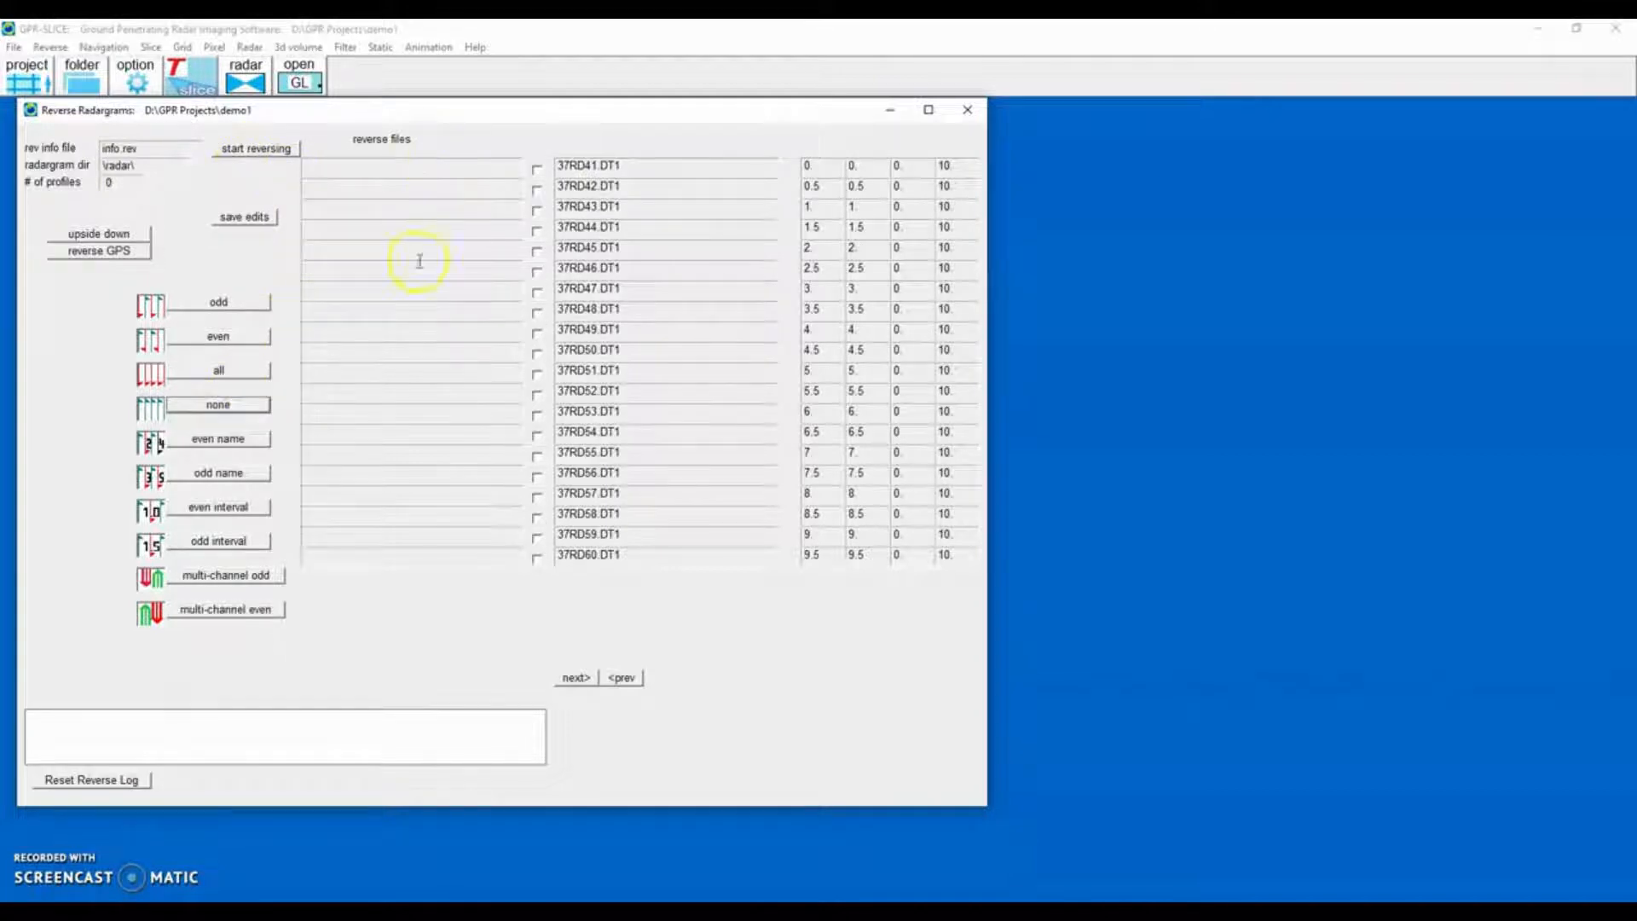
click(967, 109)
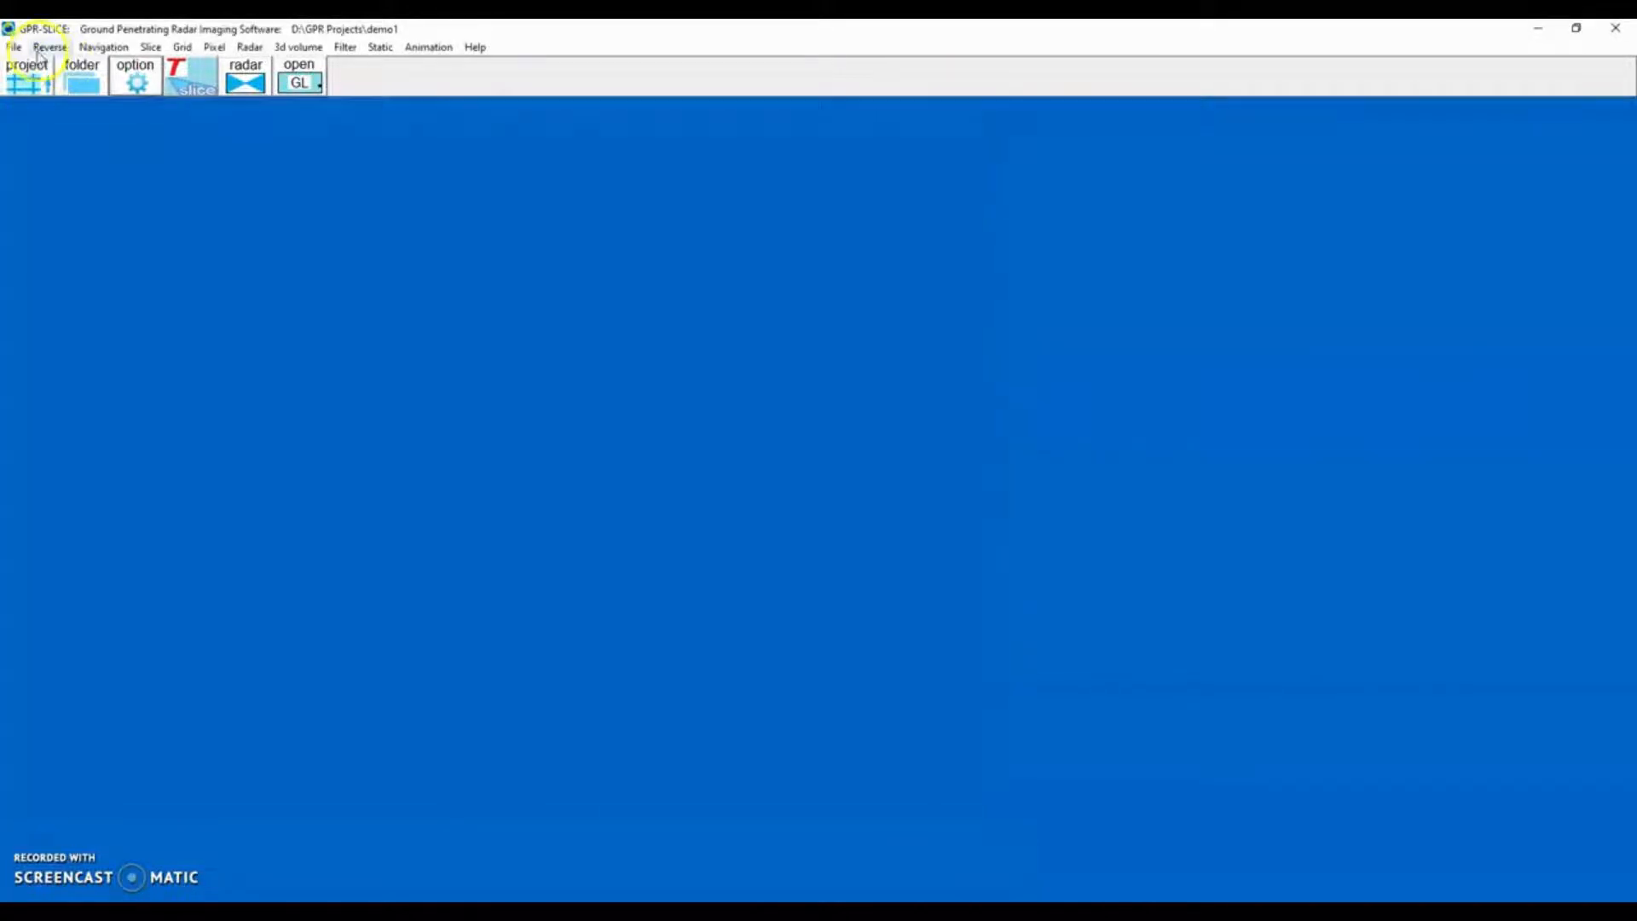
Apply artificial markers navigation to all profiles and close the navigation window.
click(103, 47)
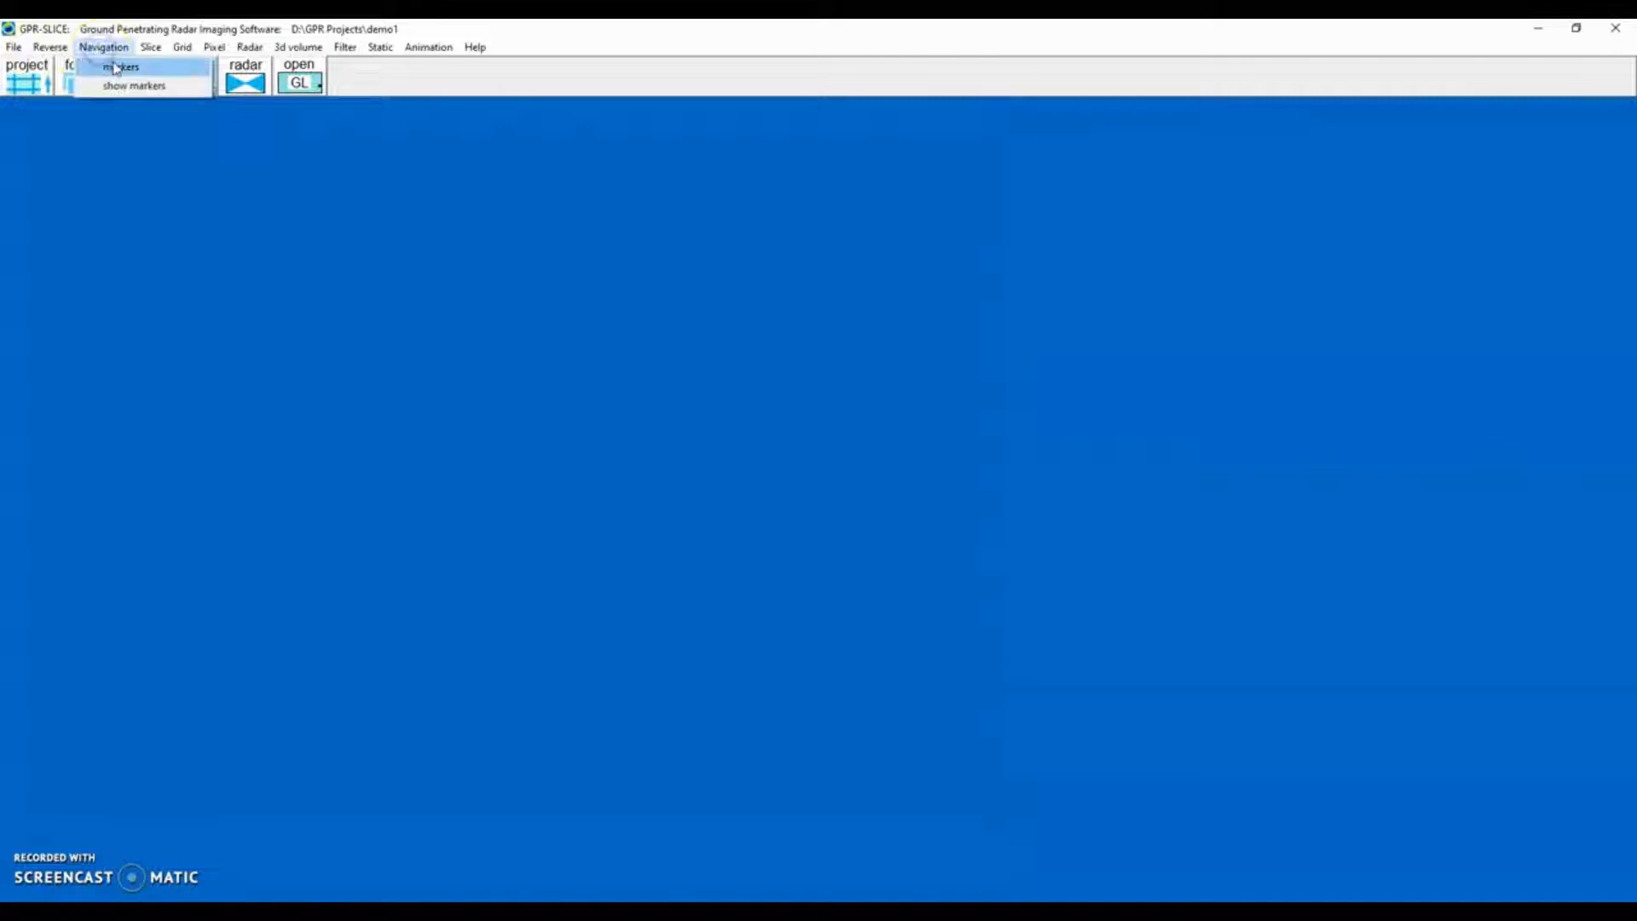
click(115, 65)
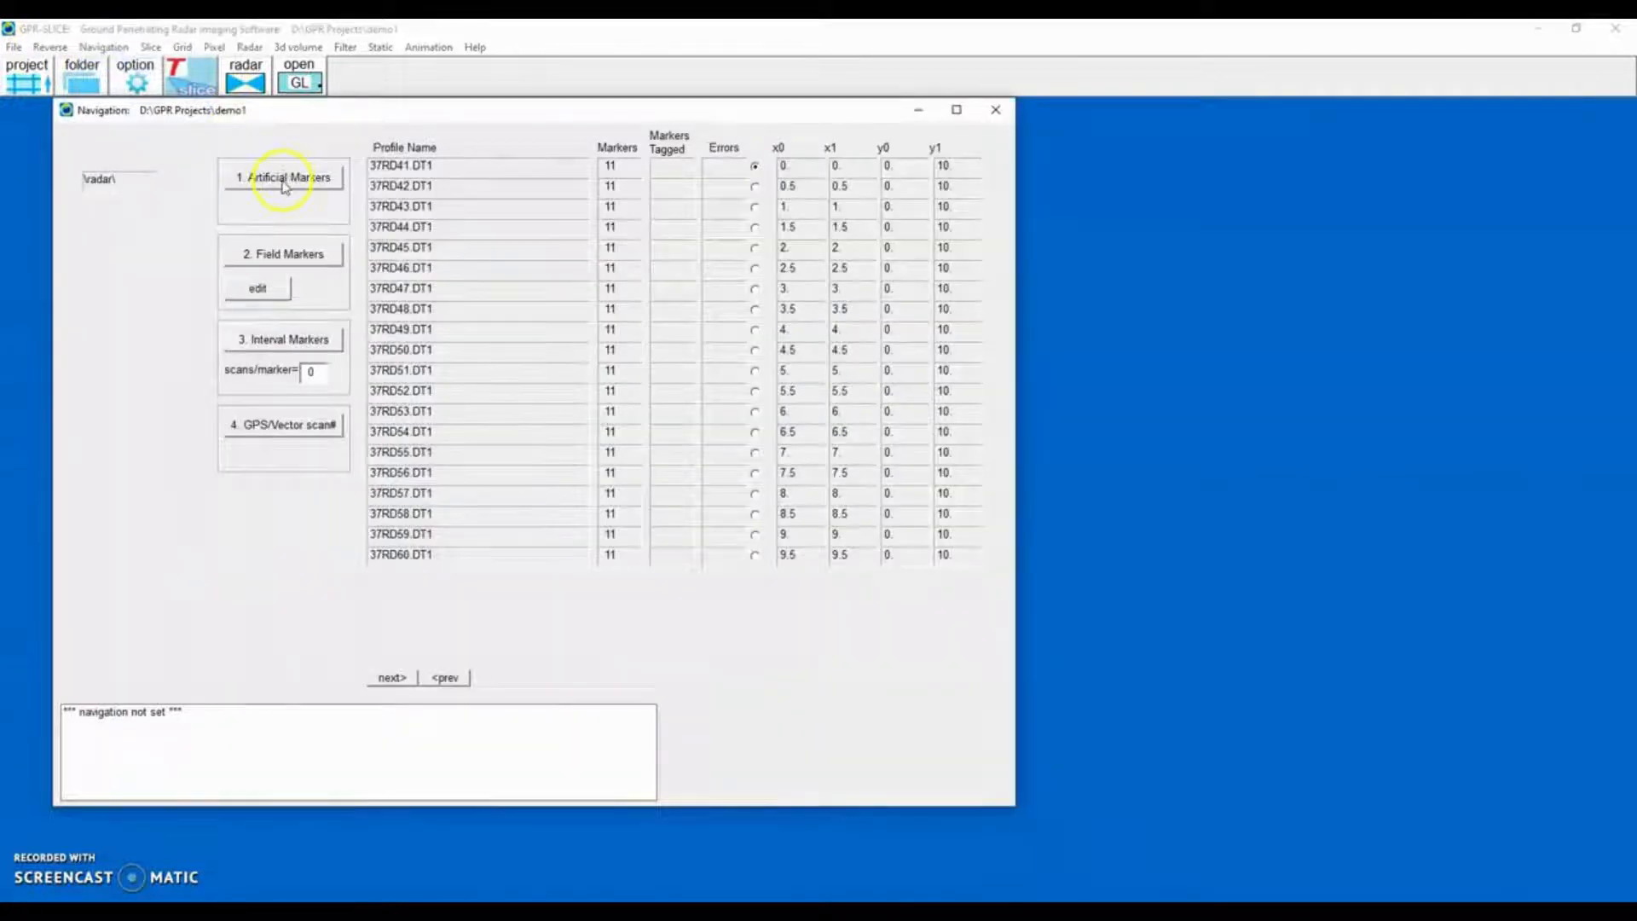
click(284, 181)
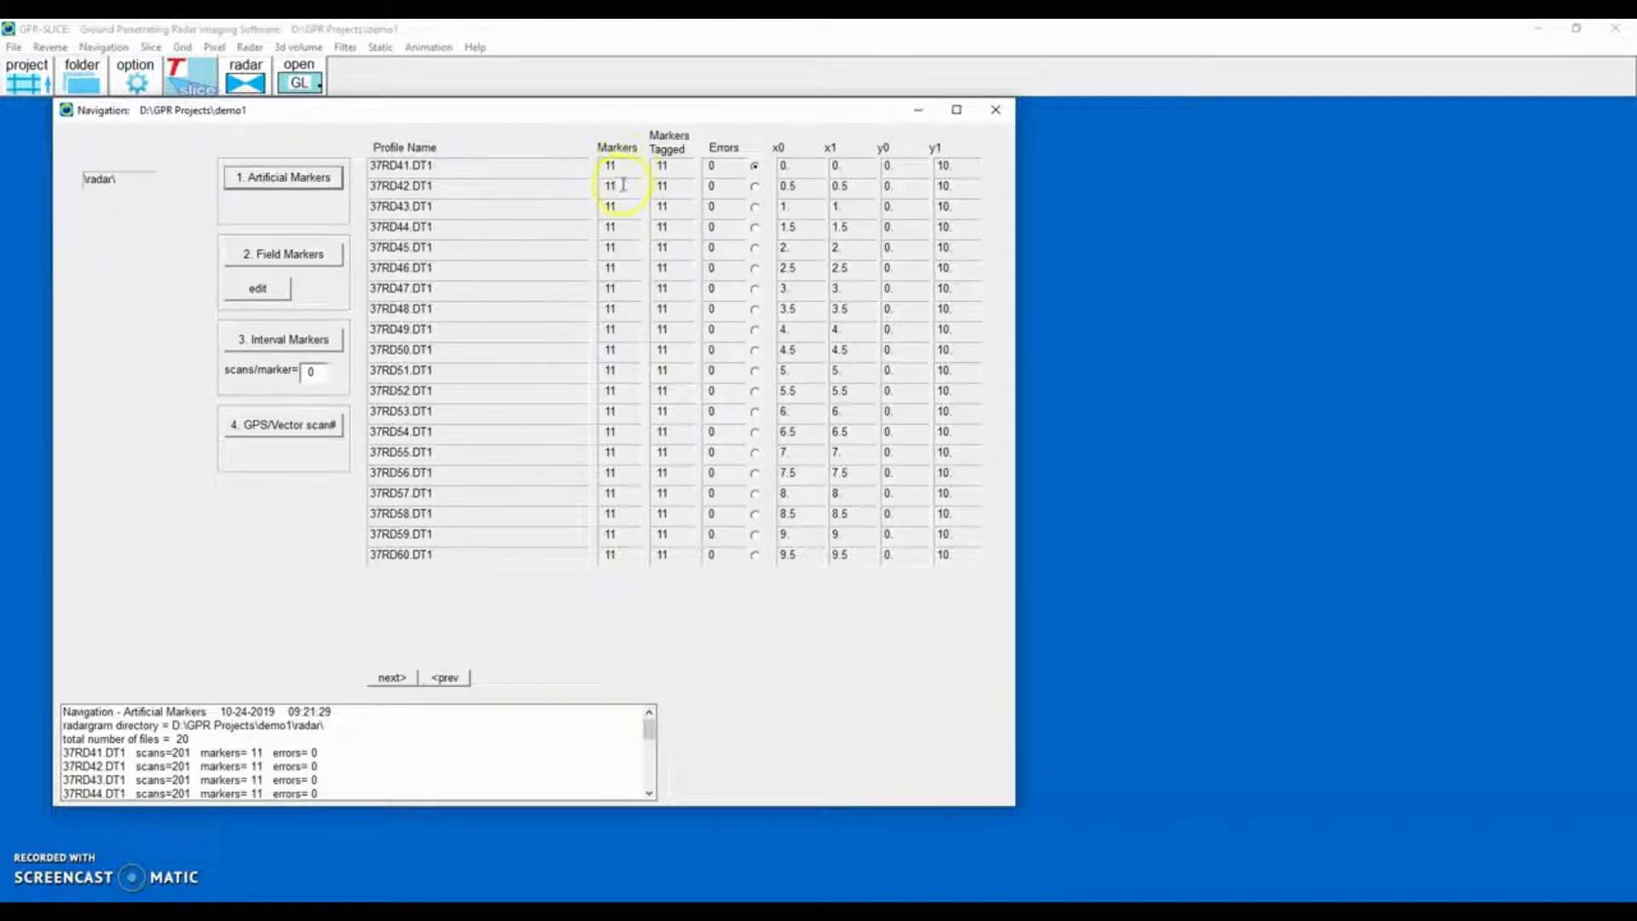
click(995, 110)
Run auto 0ns line-by-line editing on the \radar\ radargrams, accept switching to infoedit.dat, and close the editing window.
click(250, 47)
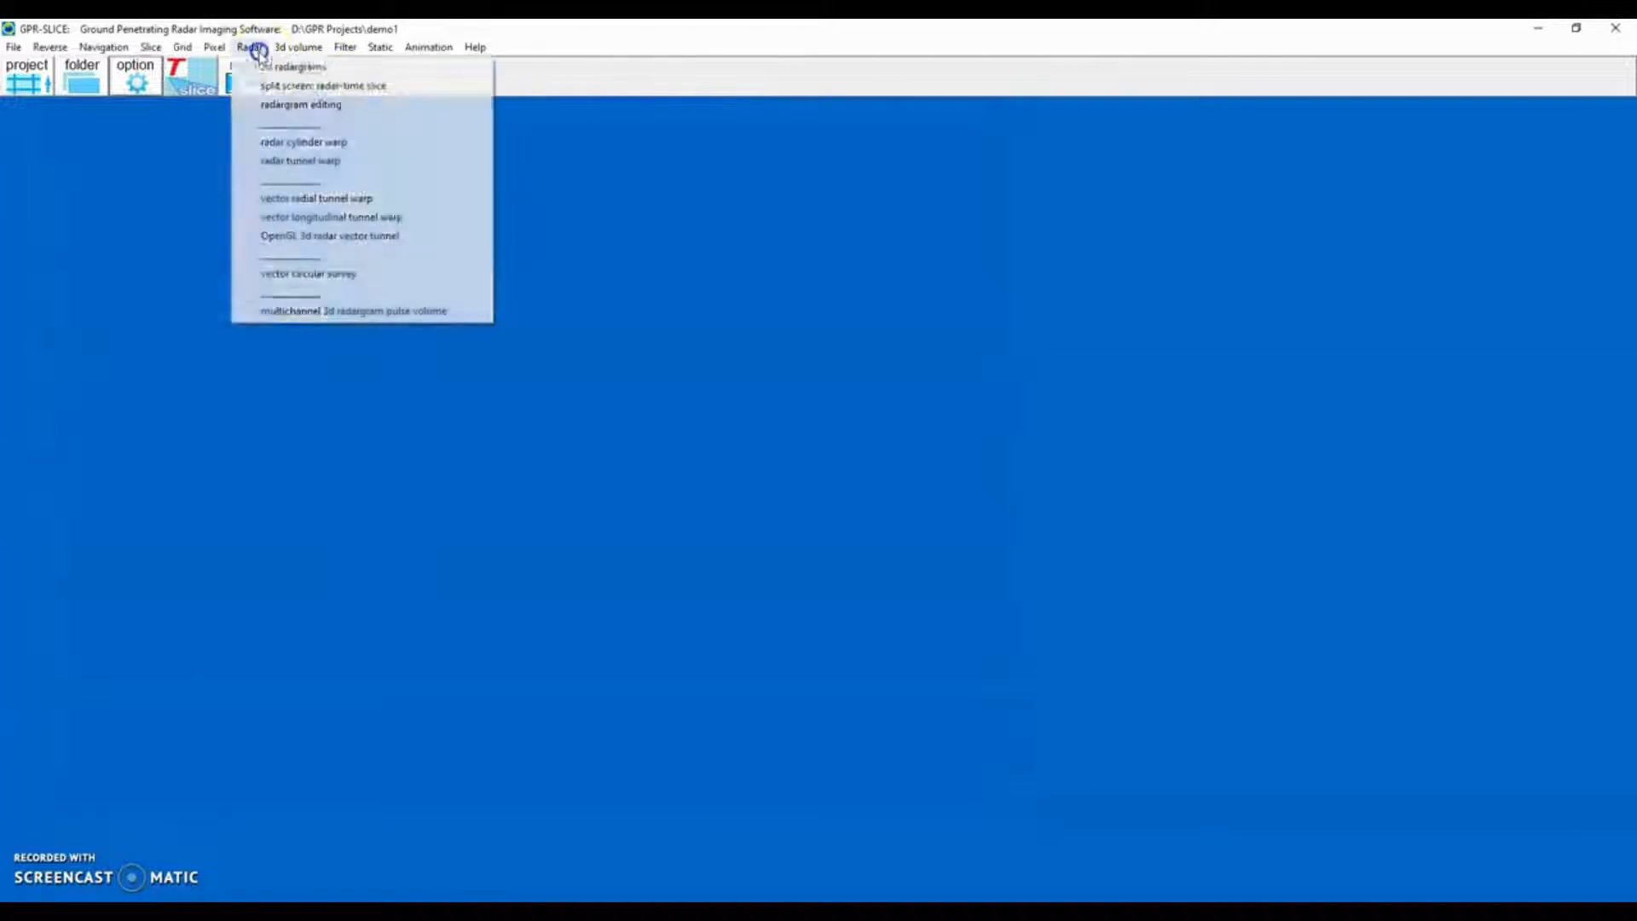
click(268, 103)
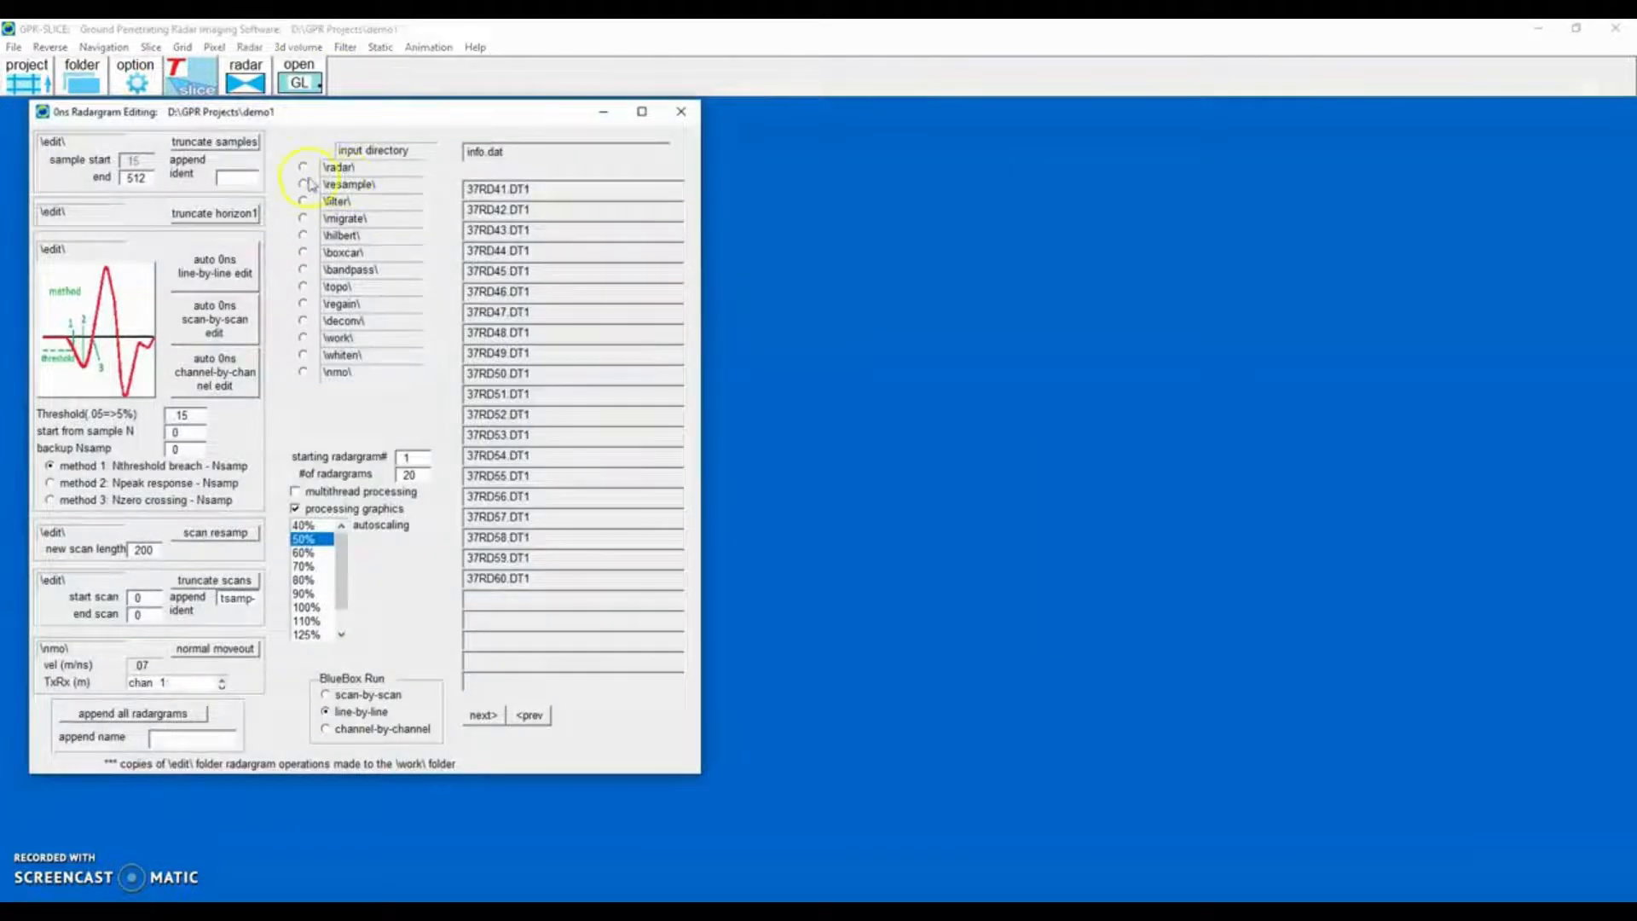
click(304, 167)
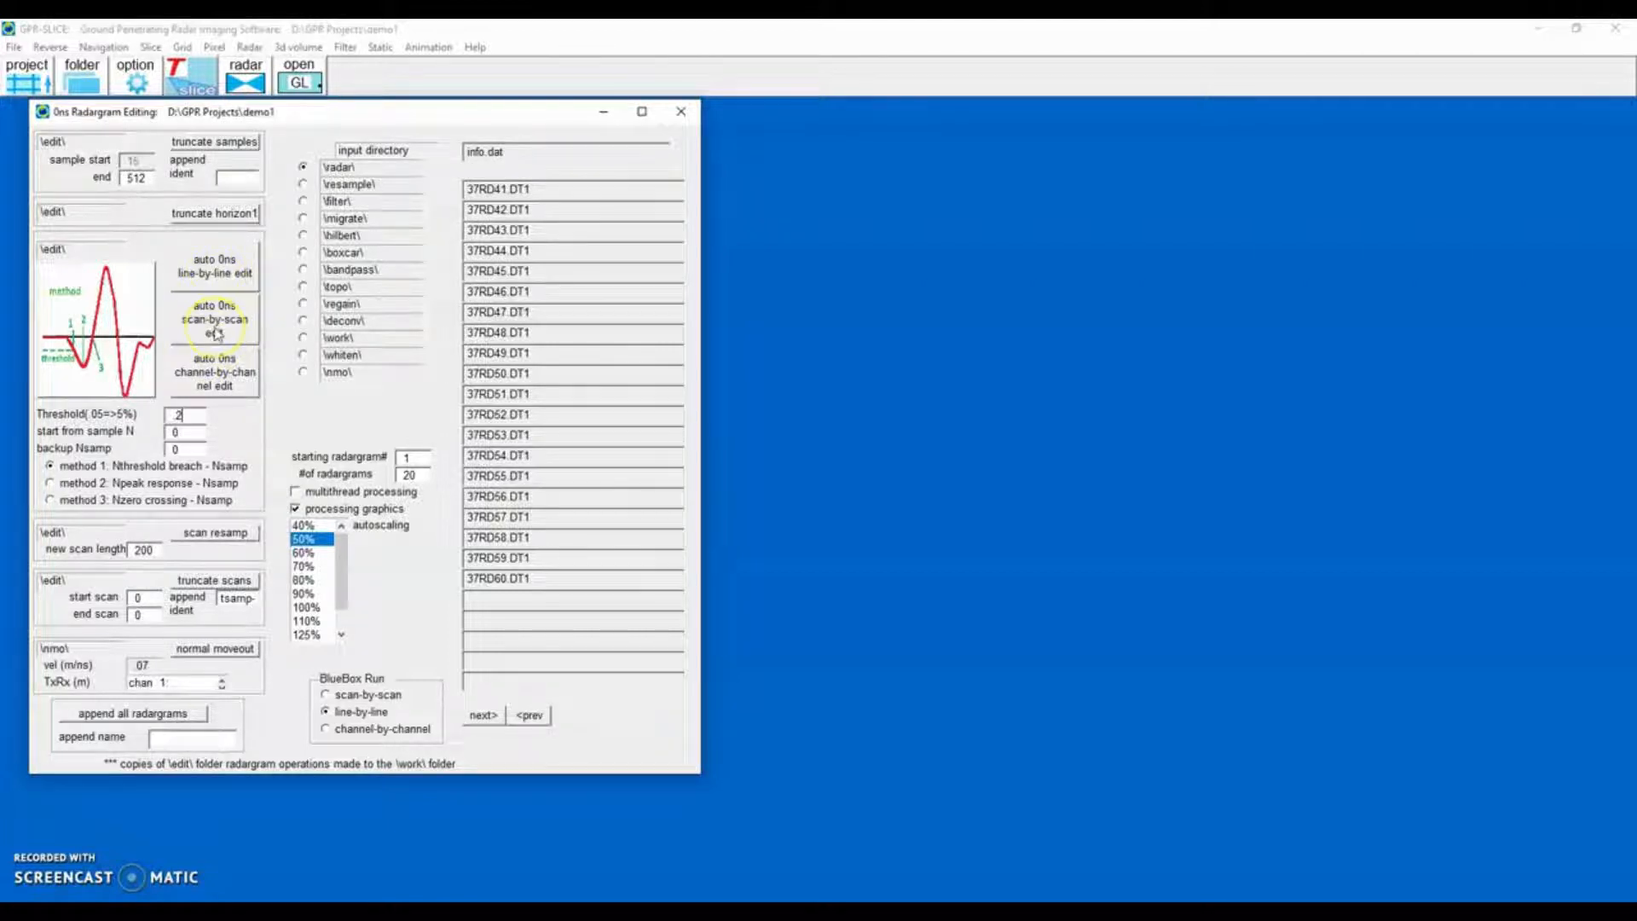
click(224, 270)
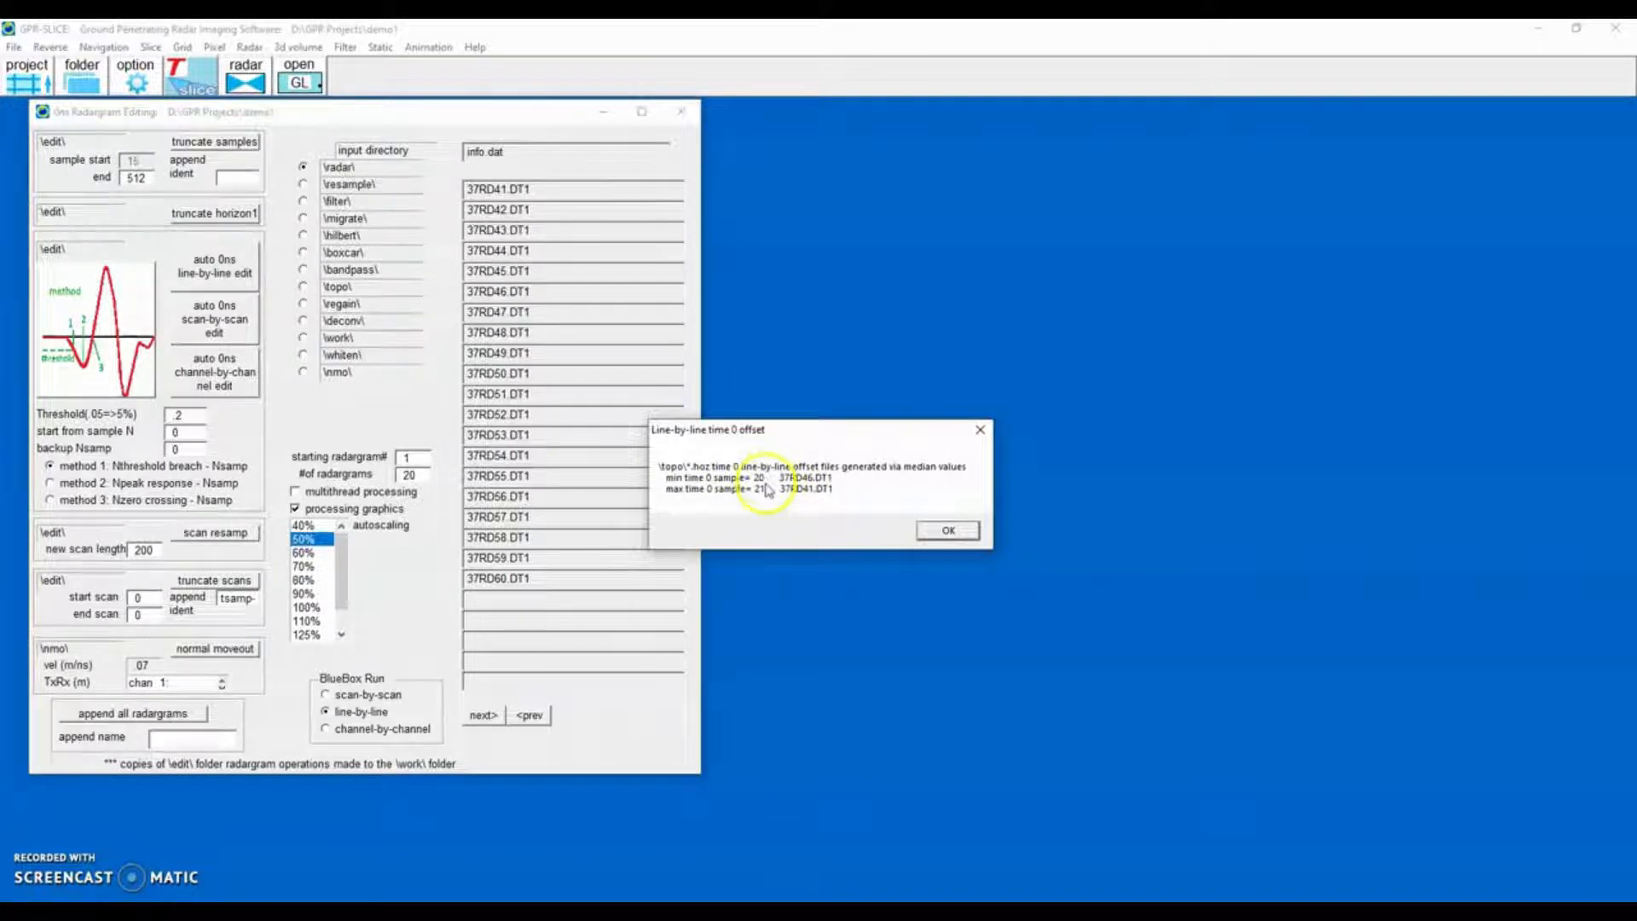
click(959, 537)
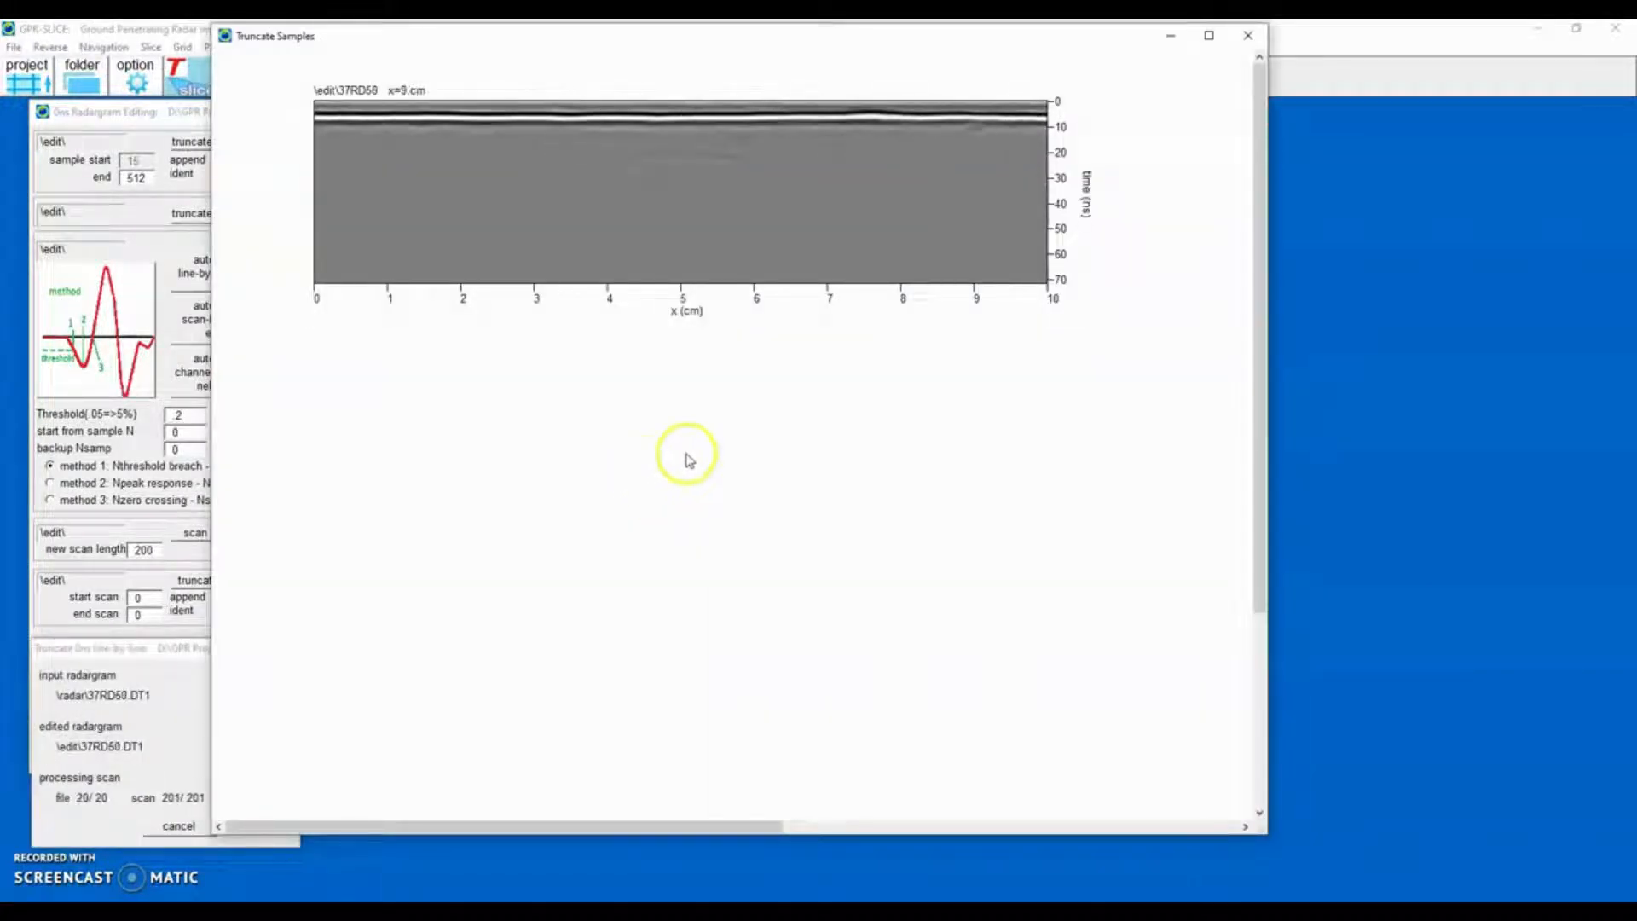
click(1248, 35)
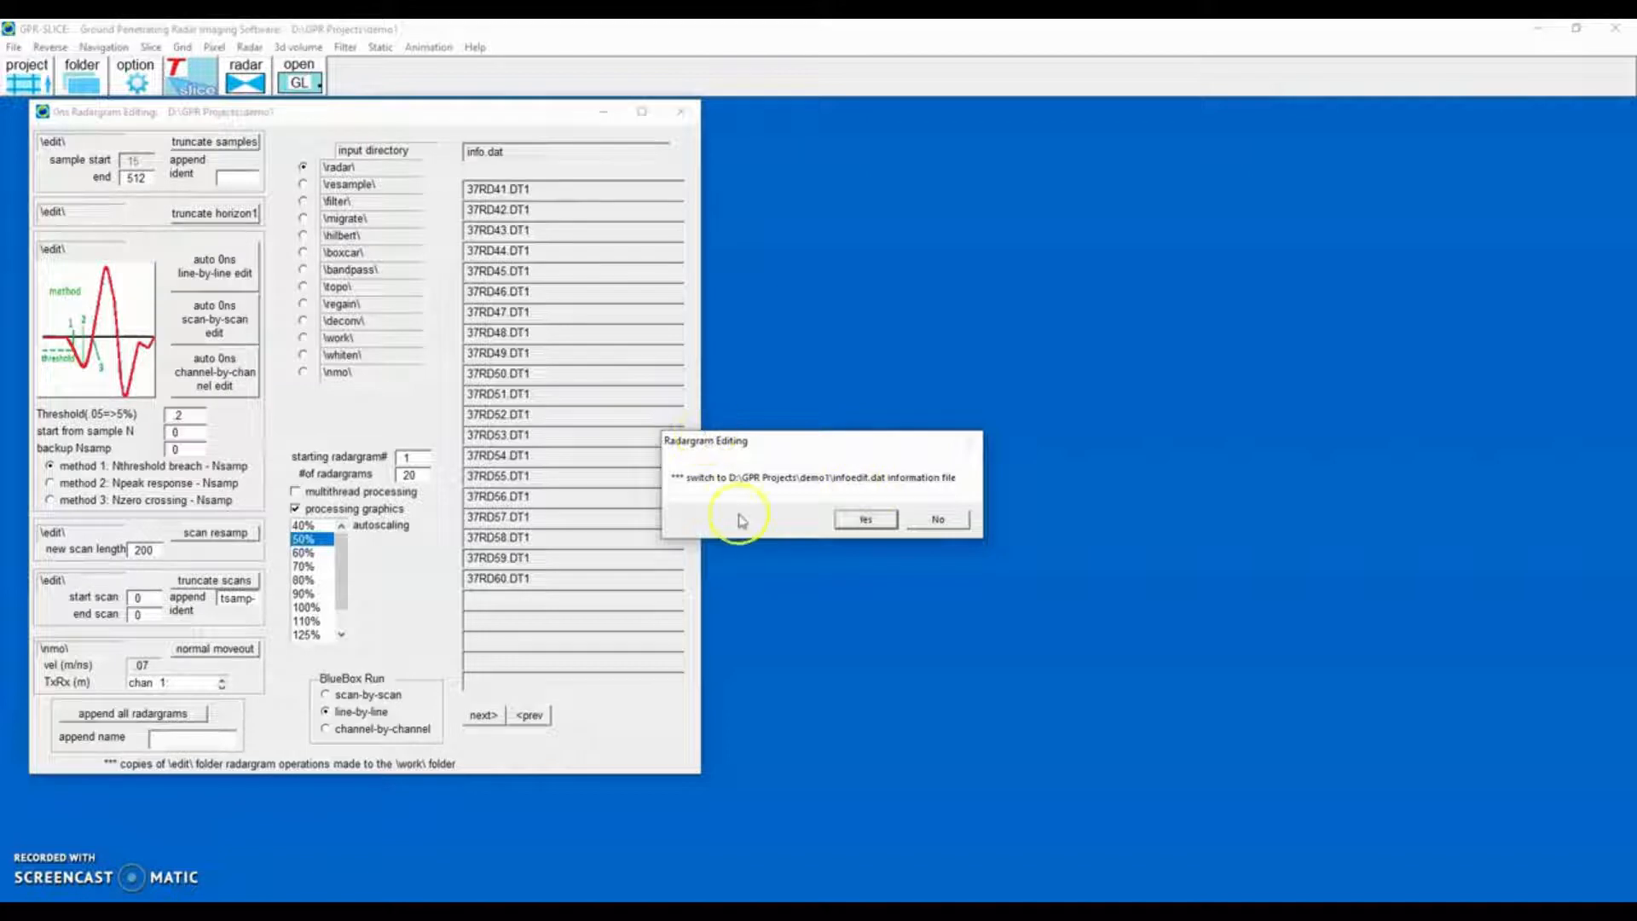
click(863, 522)
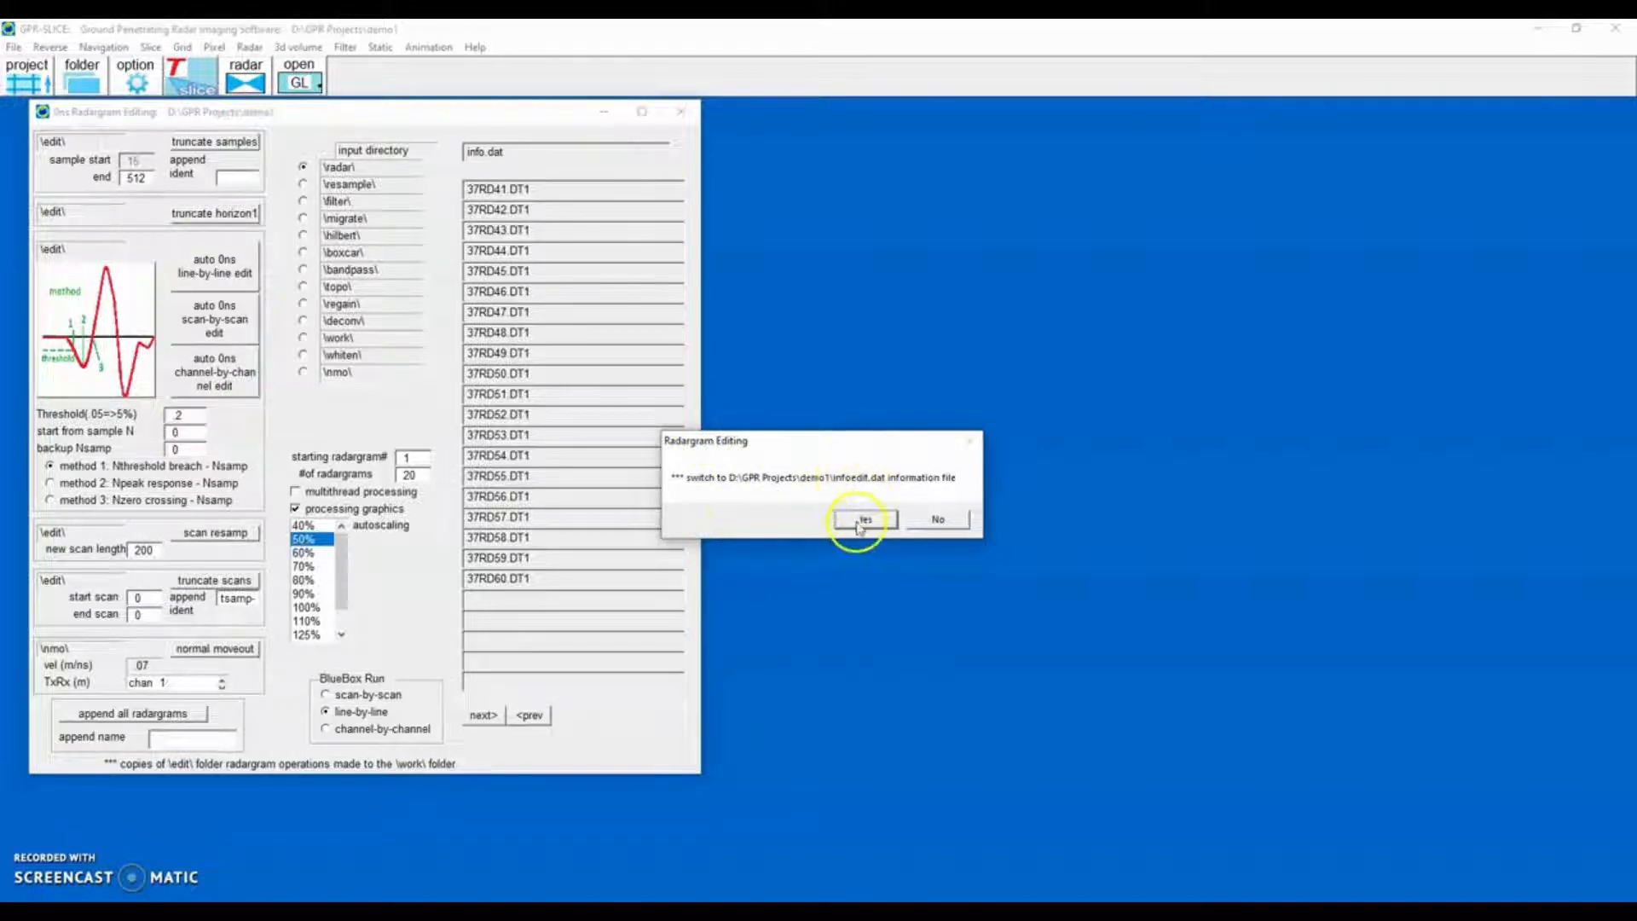
click(681, 112)
Open the filters window, choose the \edit\ input directory, and open the spectra plus gain bandpass settings.
click(346, 47)
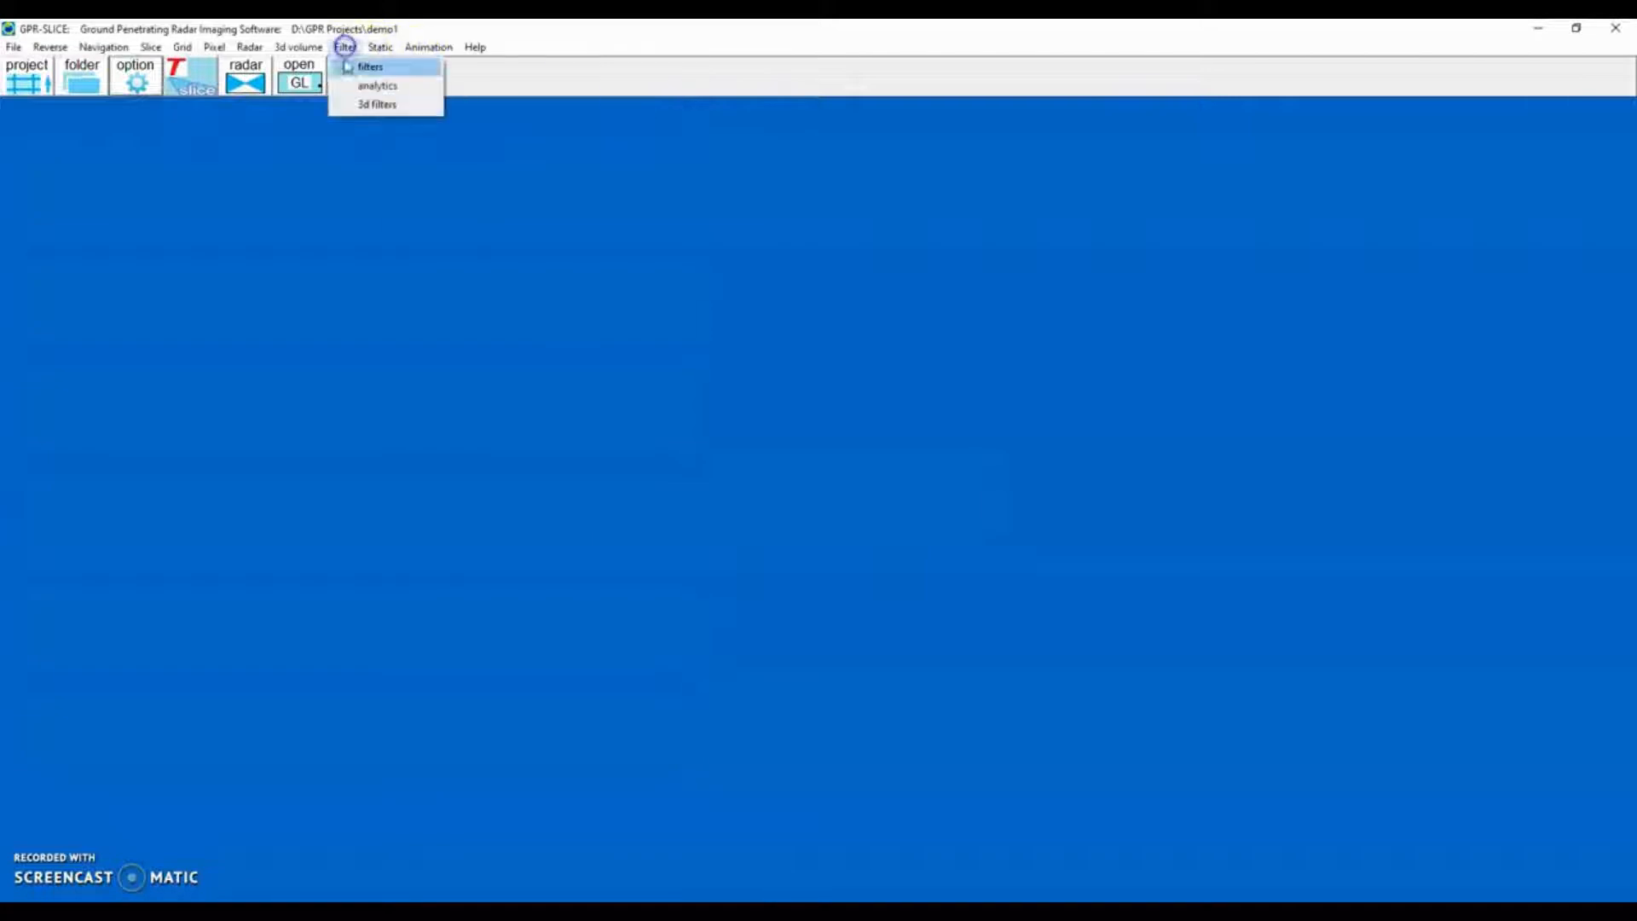
click(350, 64)
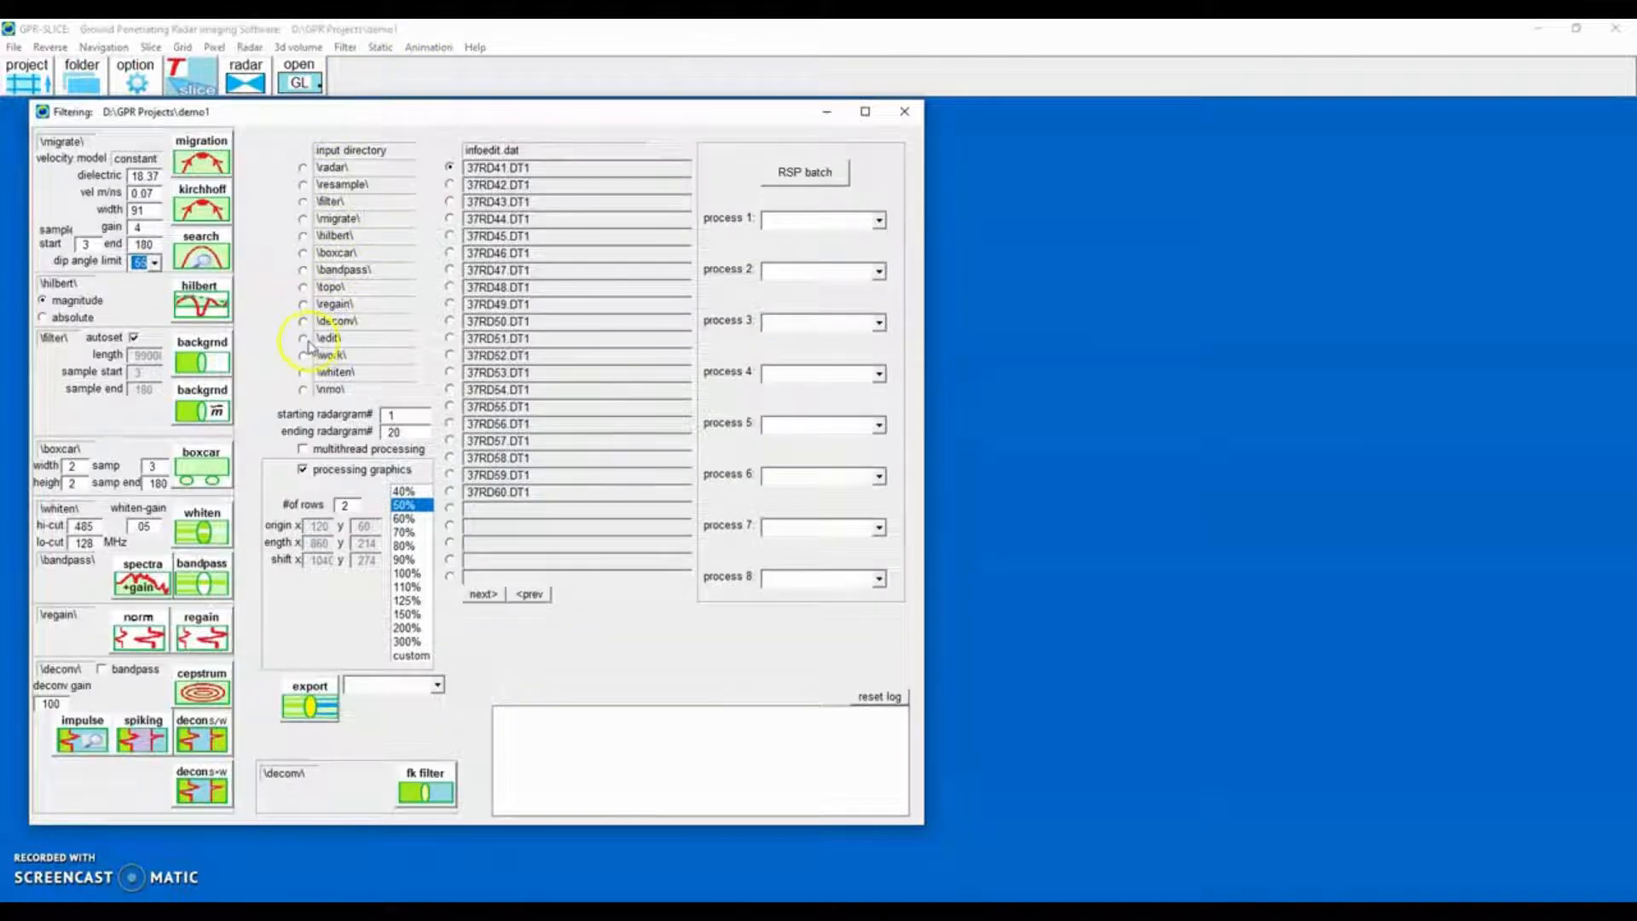
click(304, 338)
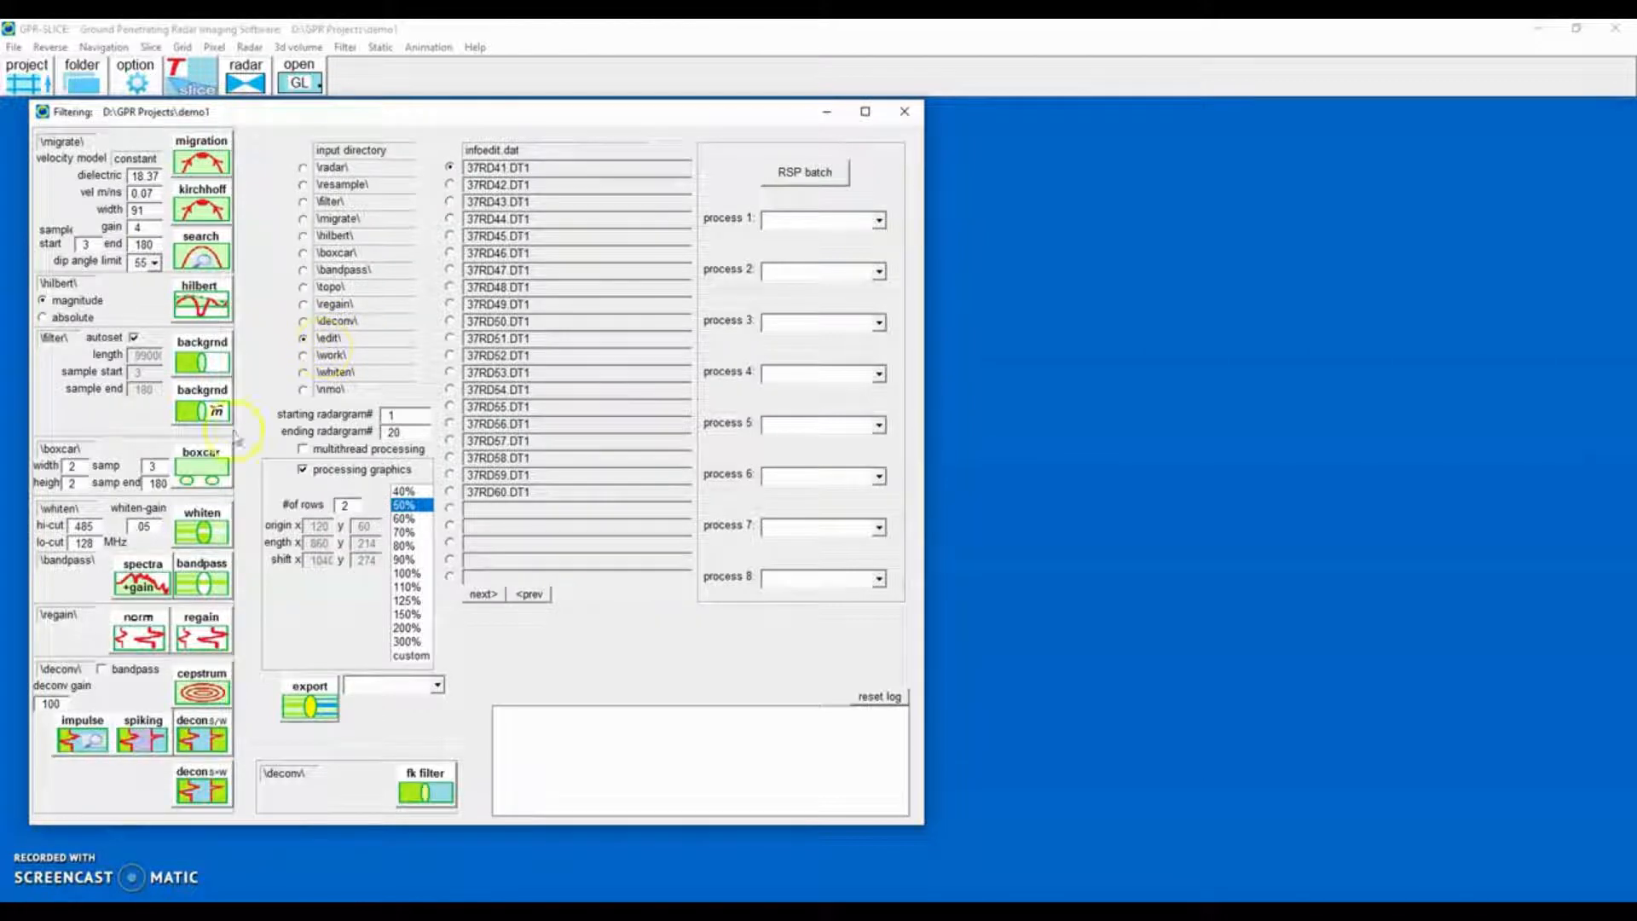
click(150, 589)
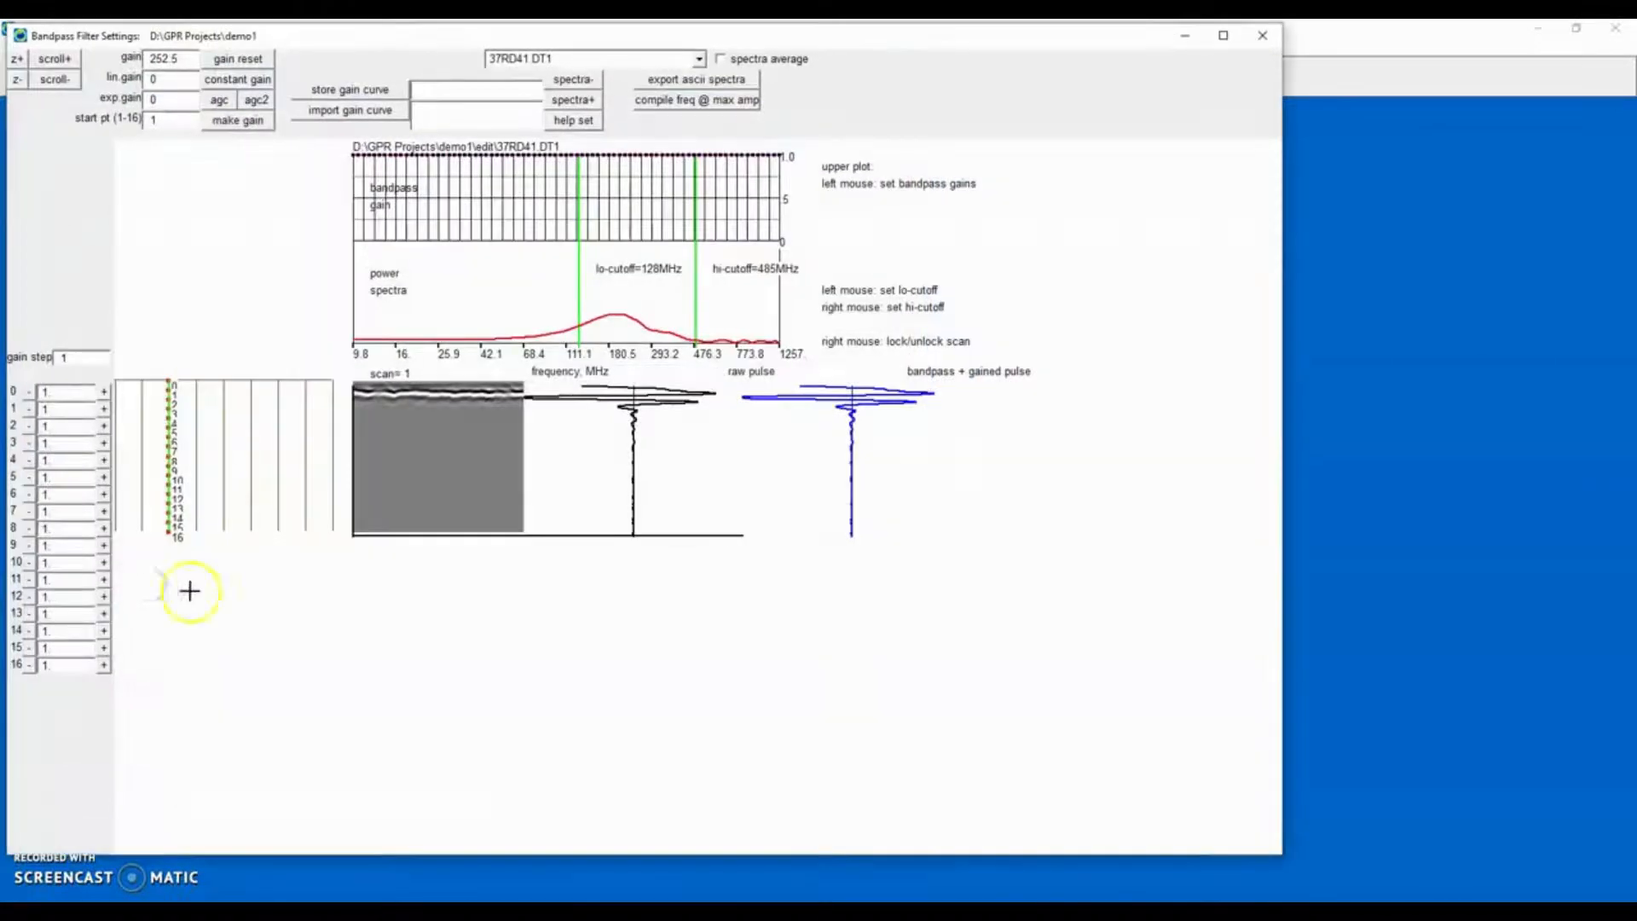
Zoom the radargram display and apply AGC gain to 37RD41.DT1.
click(51, 81)
click(15, 61)
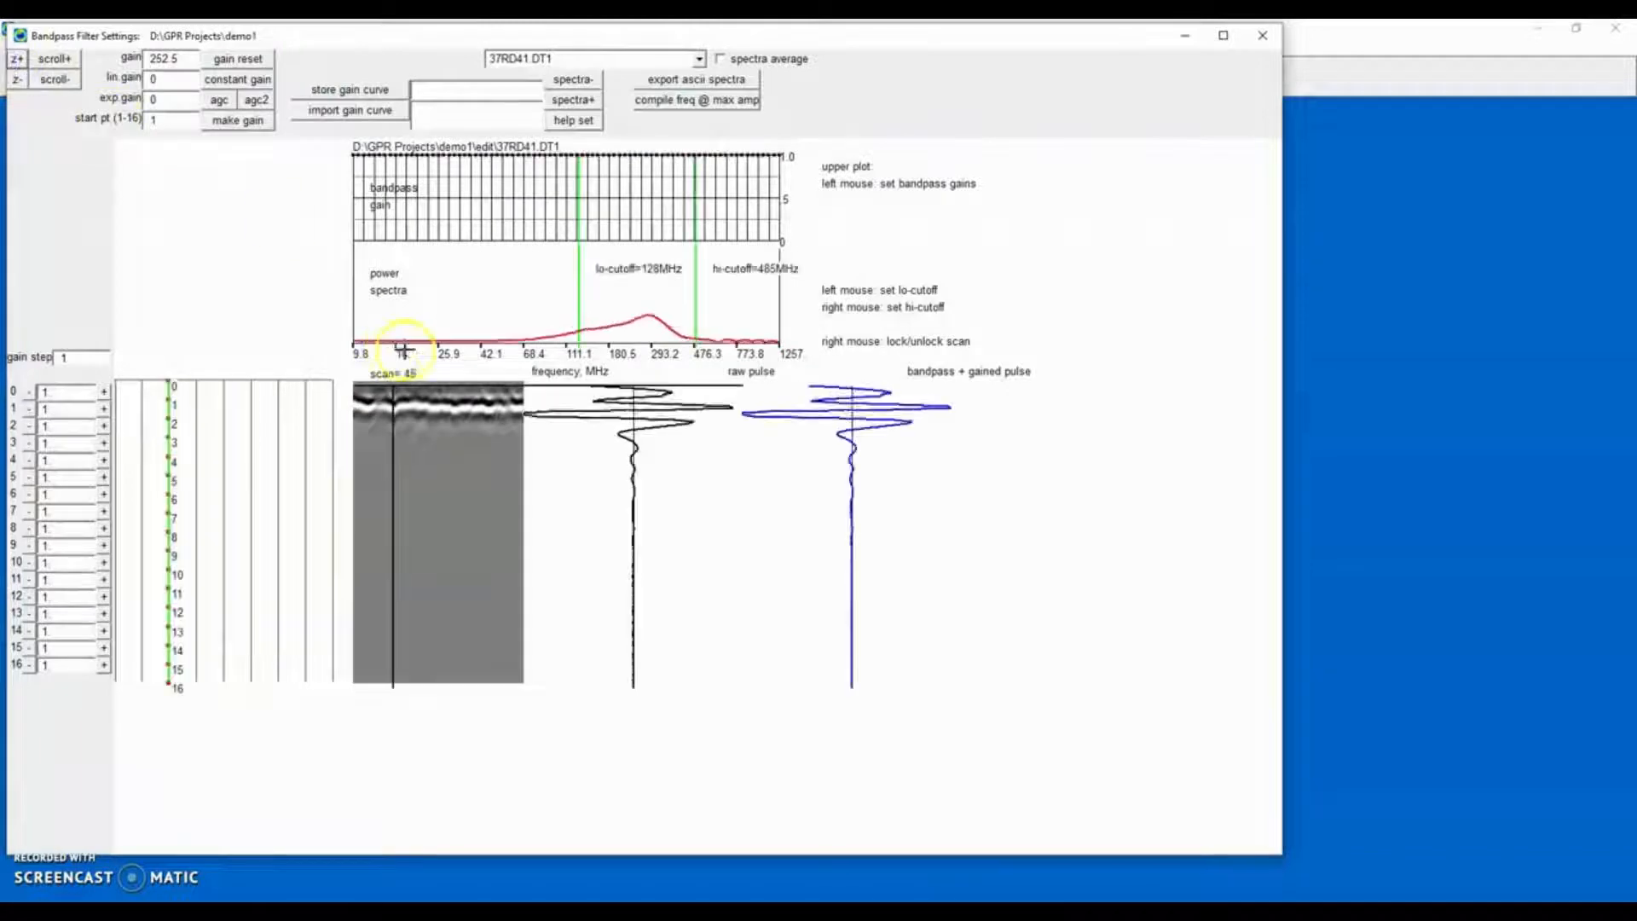
click(219, 104)
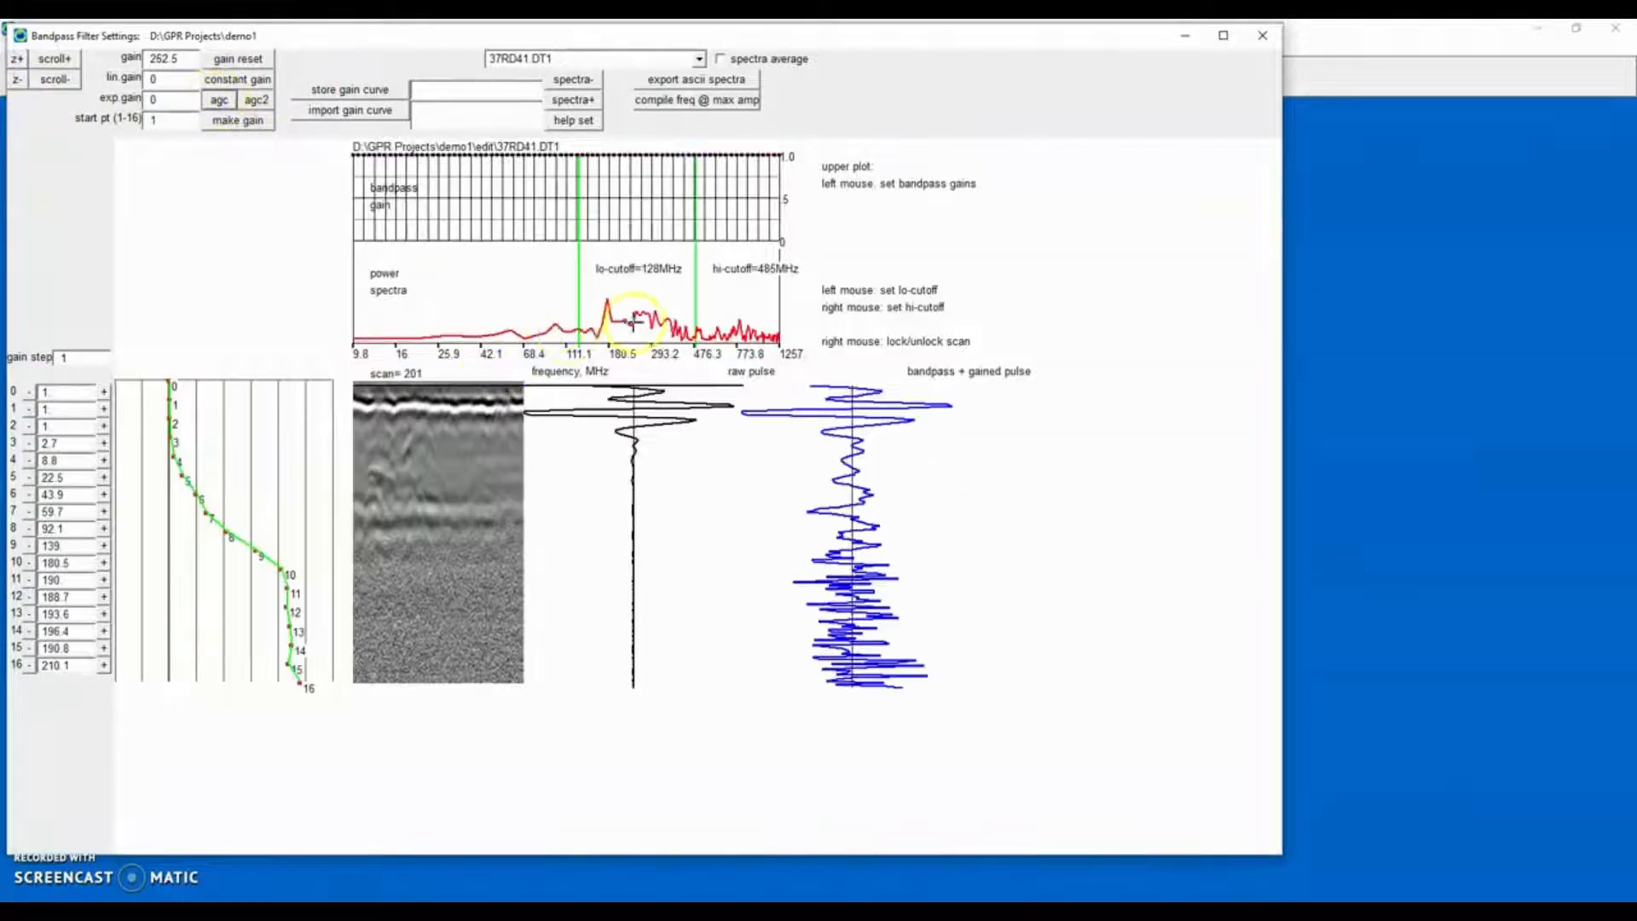
Set the bandpass lo-cutoff to 104 MHz and hi-cutoff to 540 MHz, and set the bandpass gains.
click(560, 329)
right_click(705, 324)
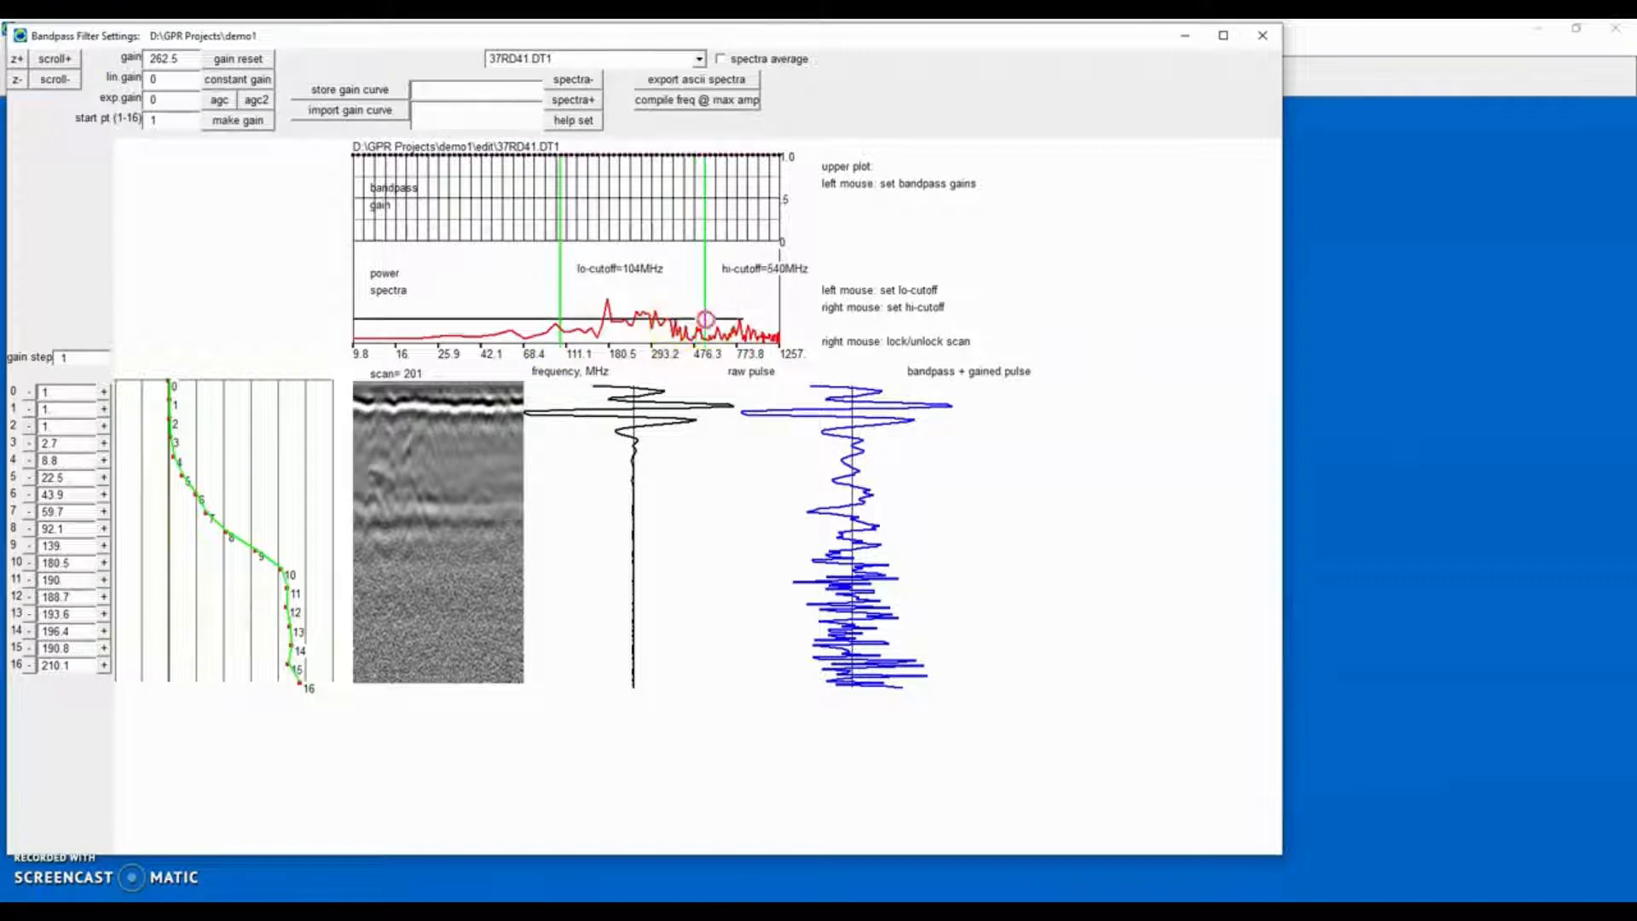
click(570, 126)
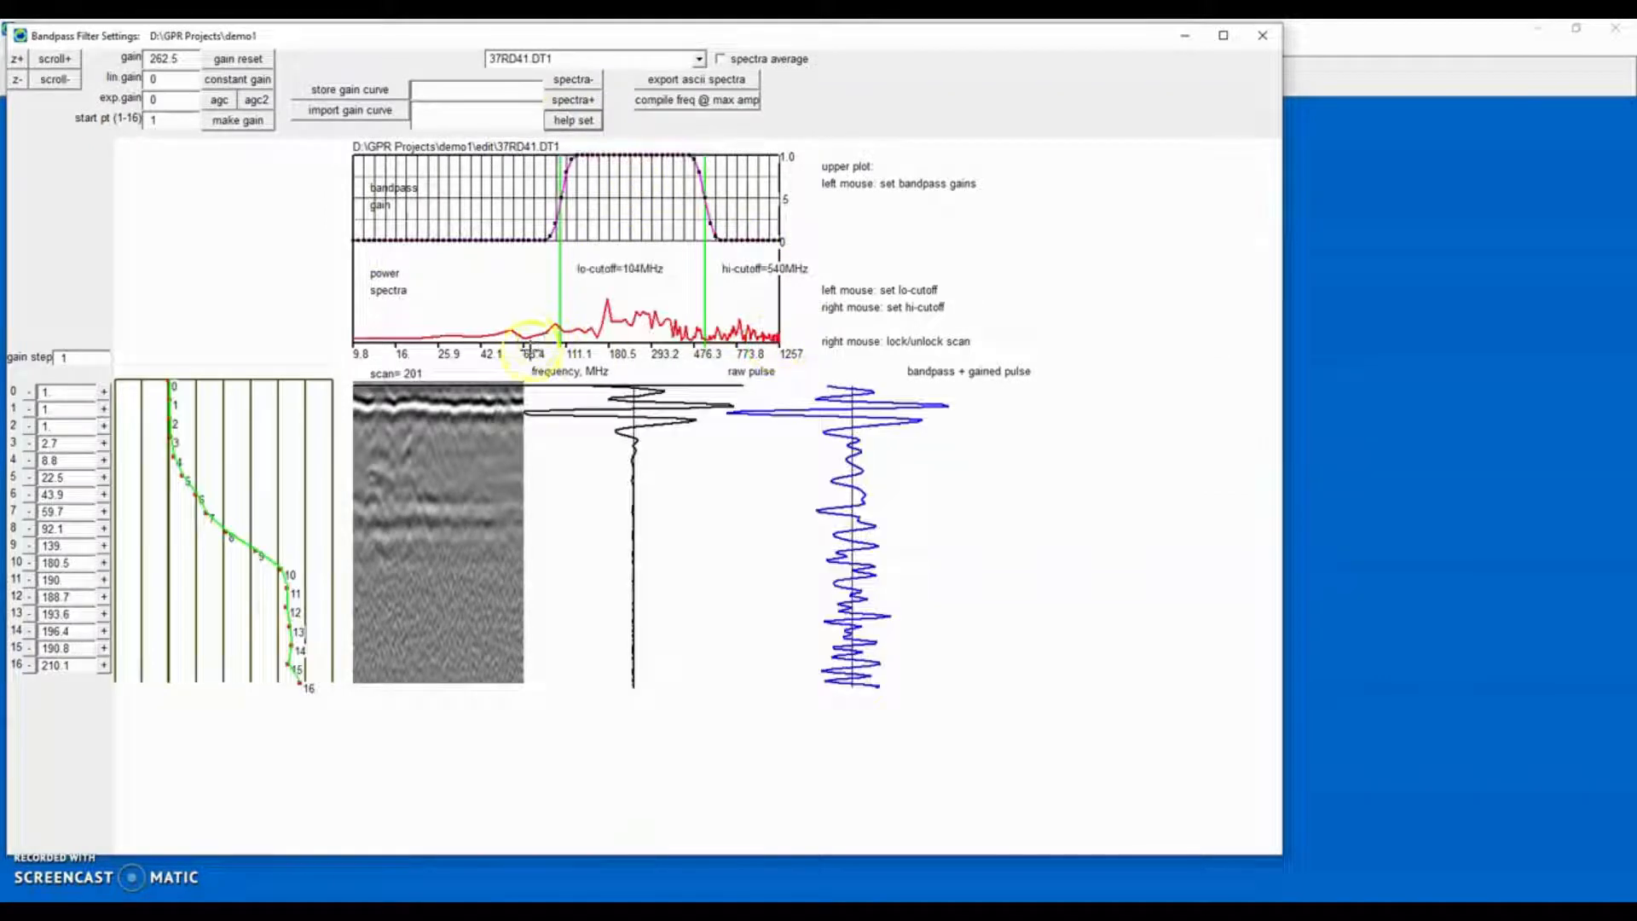
Switch the preview to radargram 37RD55.DT1 and apply AGC gain to it.
click(699, 59)
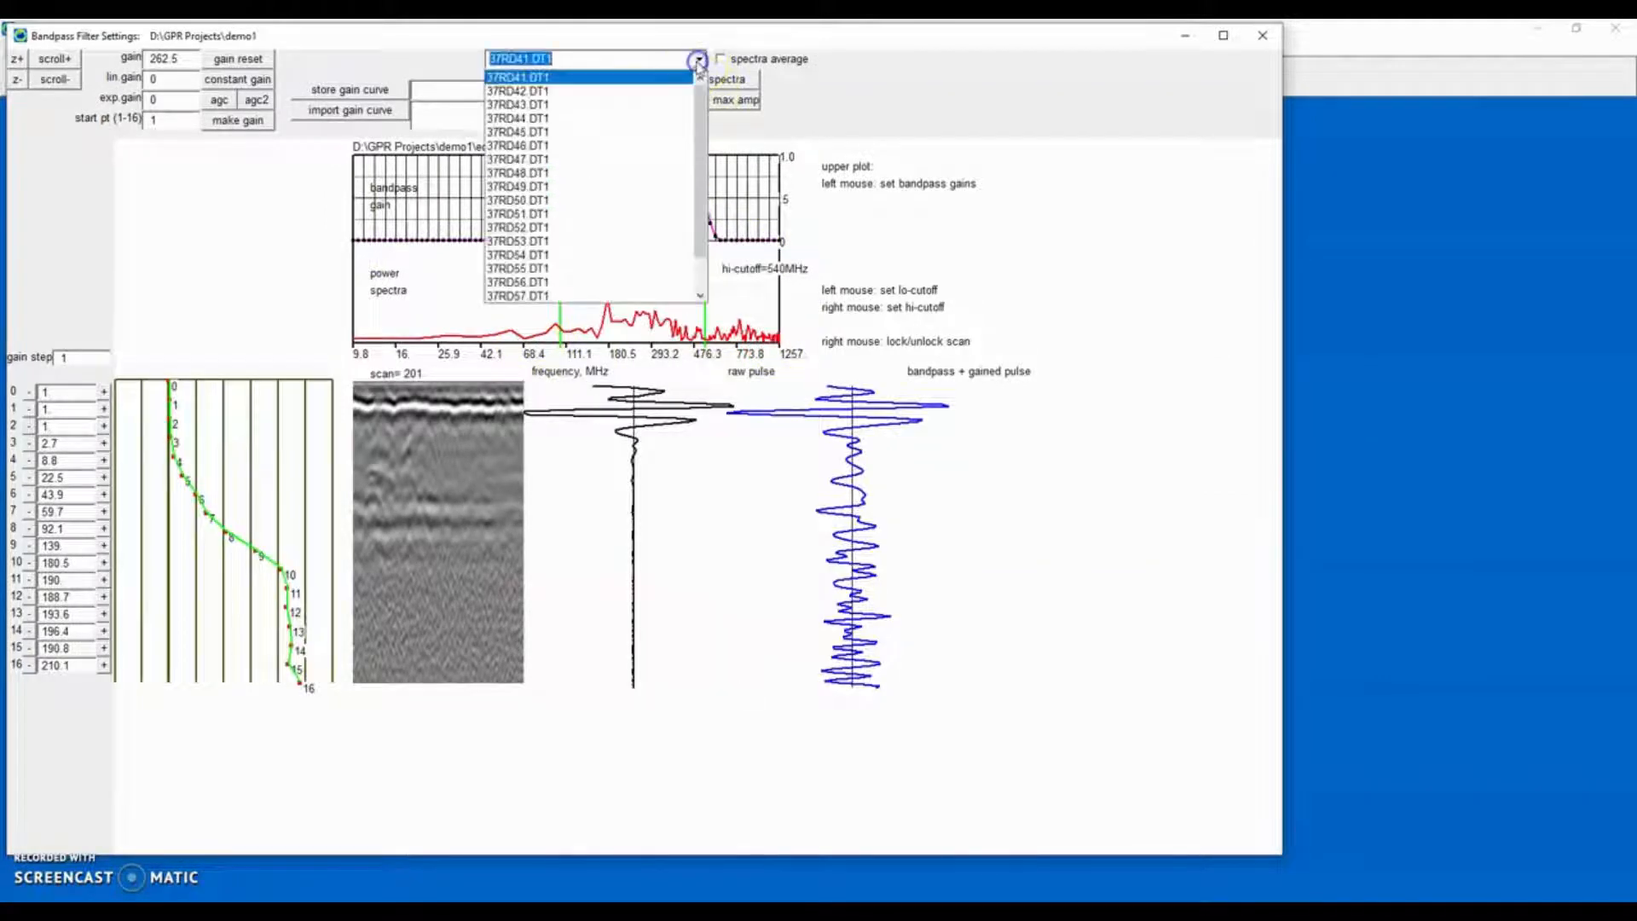
click(575, 269)
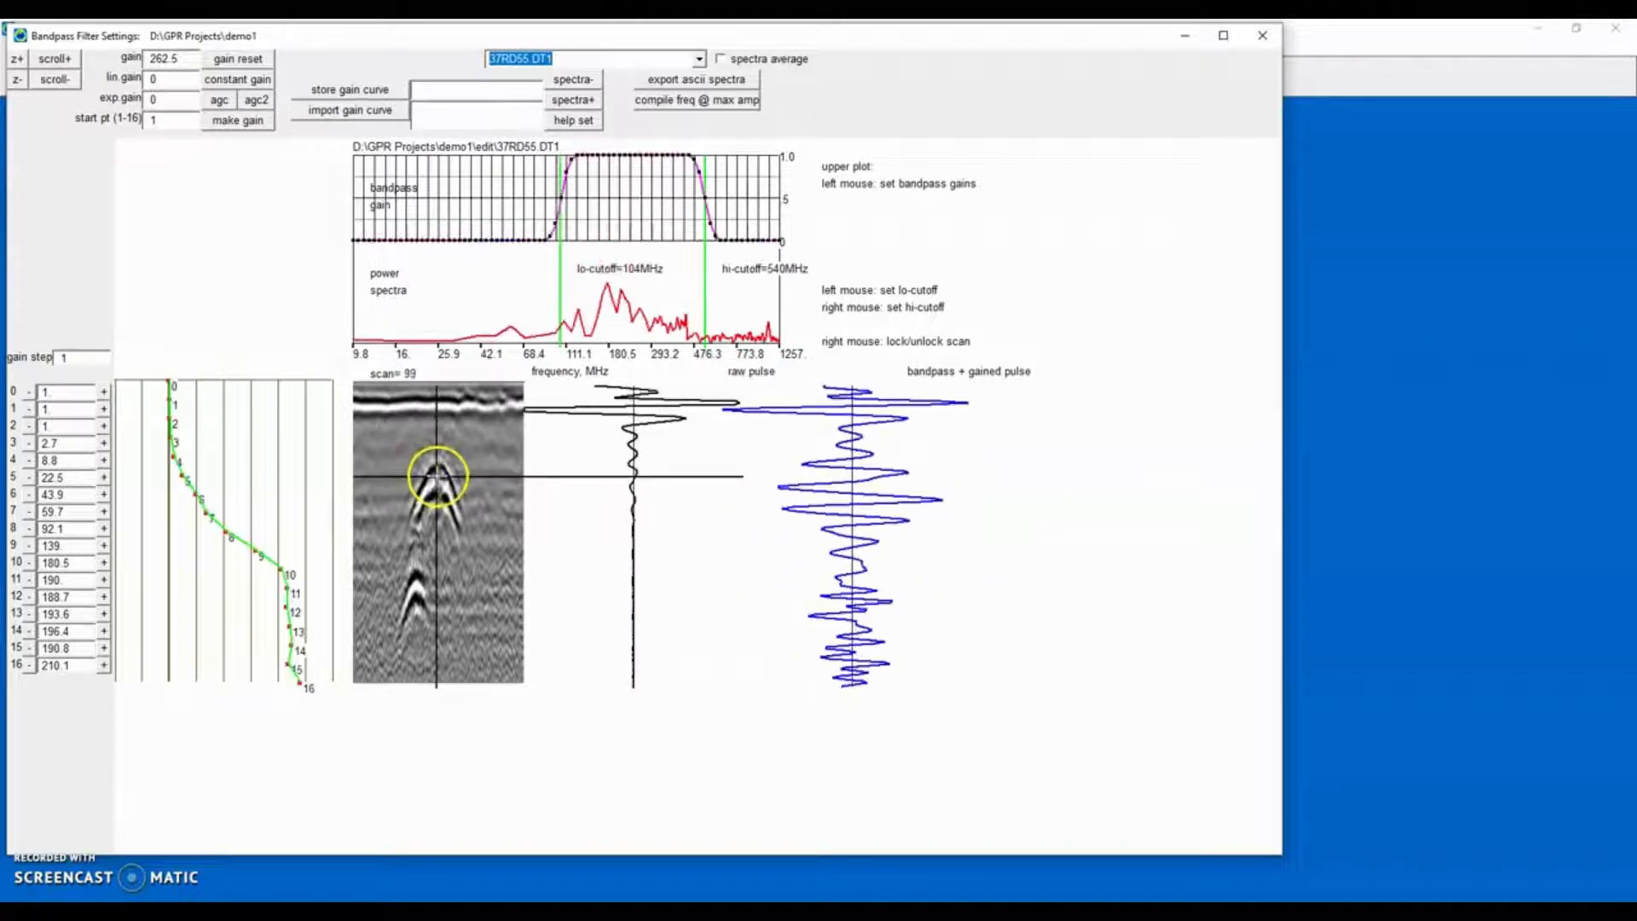
click(220, 102)
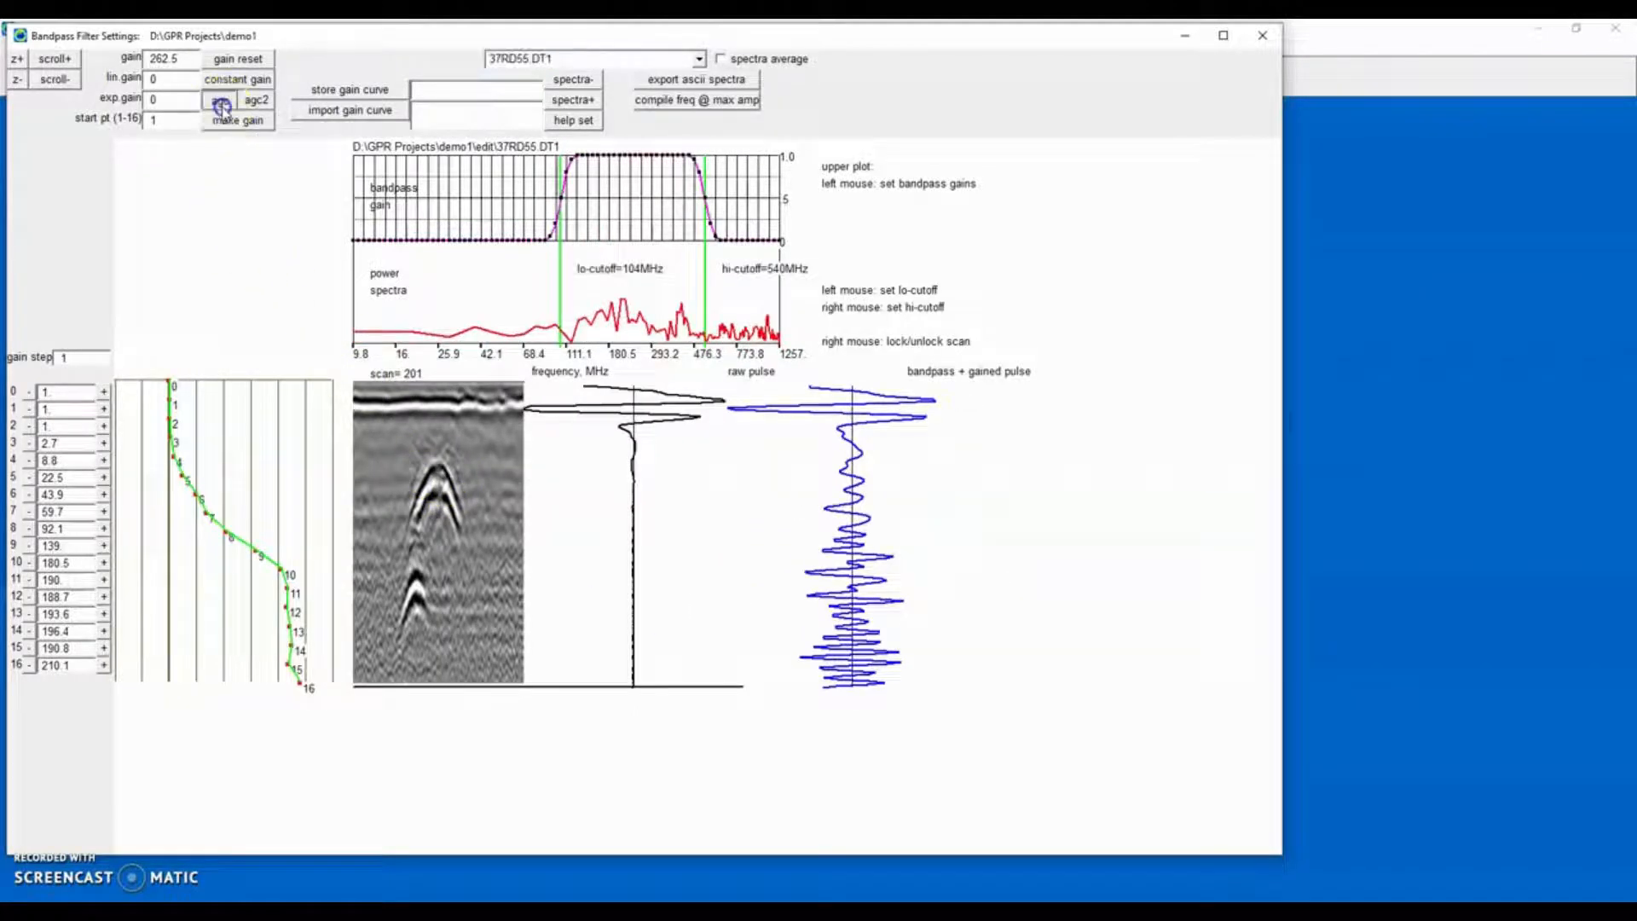
Adjust the gain curve breakpoints 8 through 12 to smooth the curve, then close the bandpass settings window.
click(215, 563)
click(218, 572)
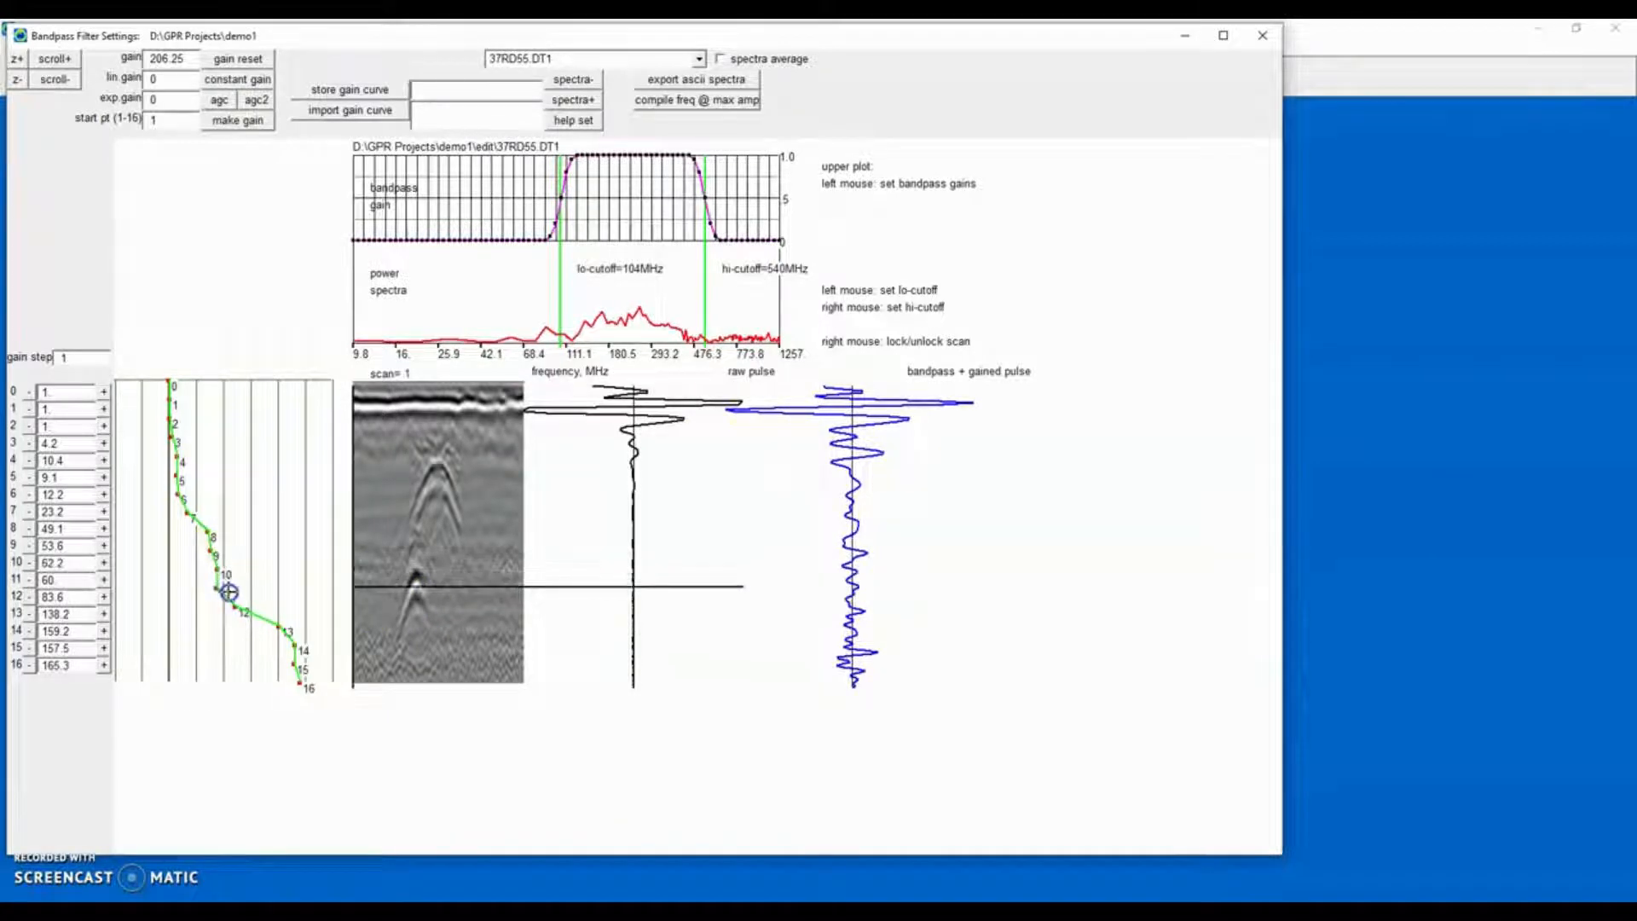
click(228, 589)
click(248, 606)
click(218, 572)
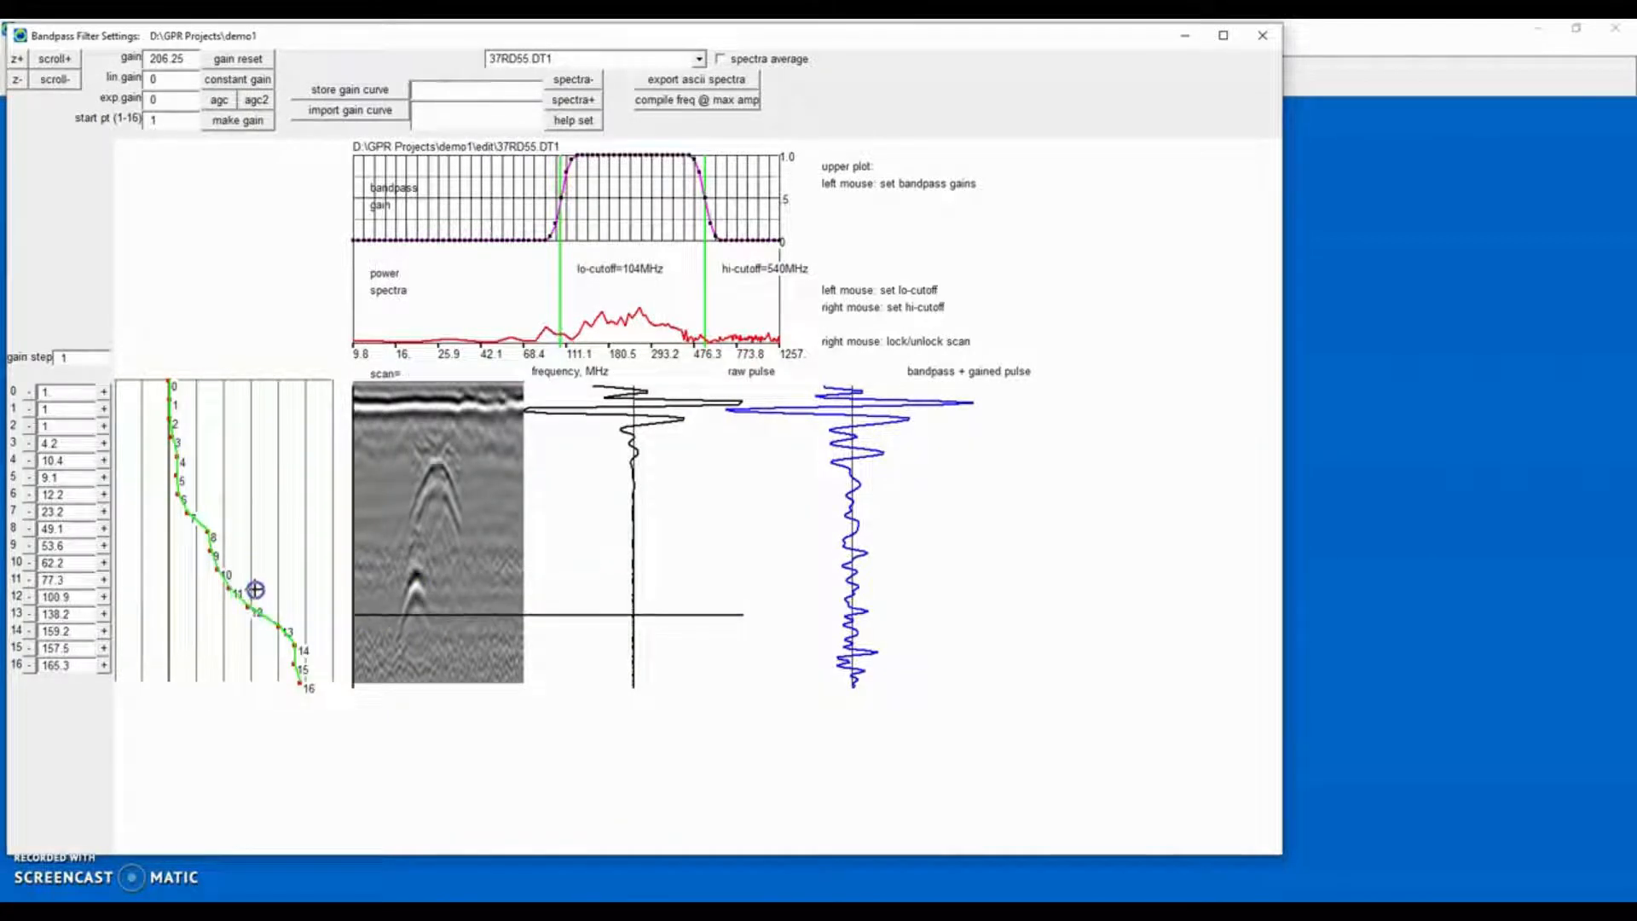
click(206, 536)
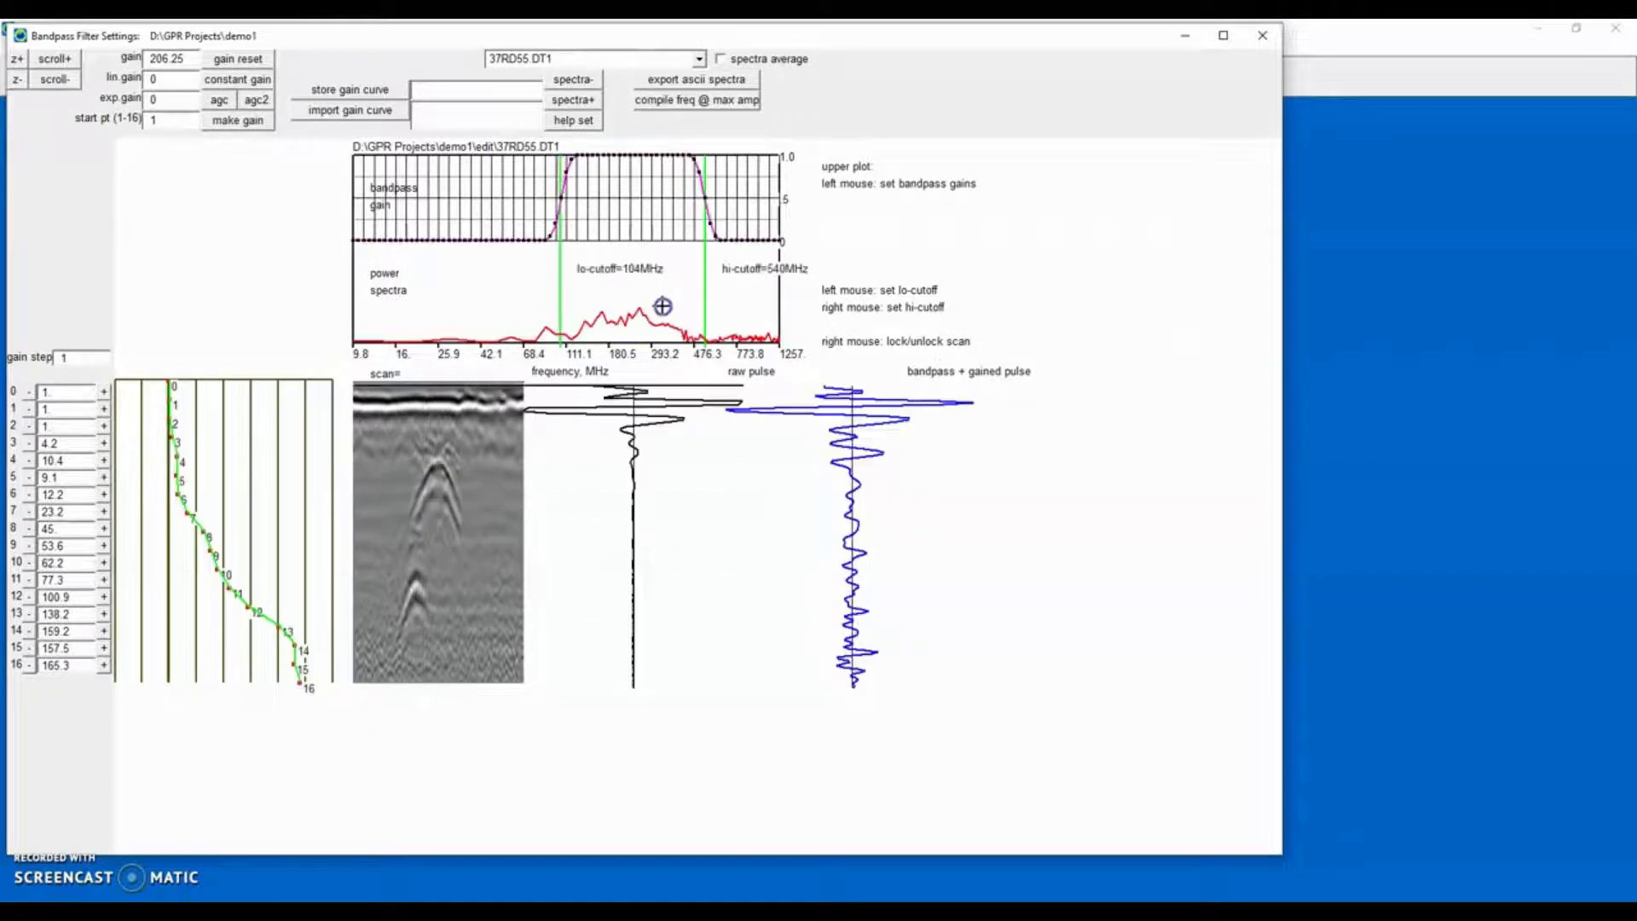
click(1262, 35)
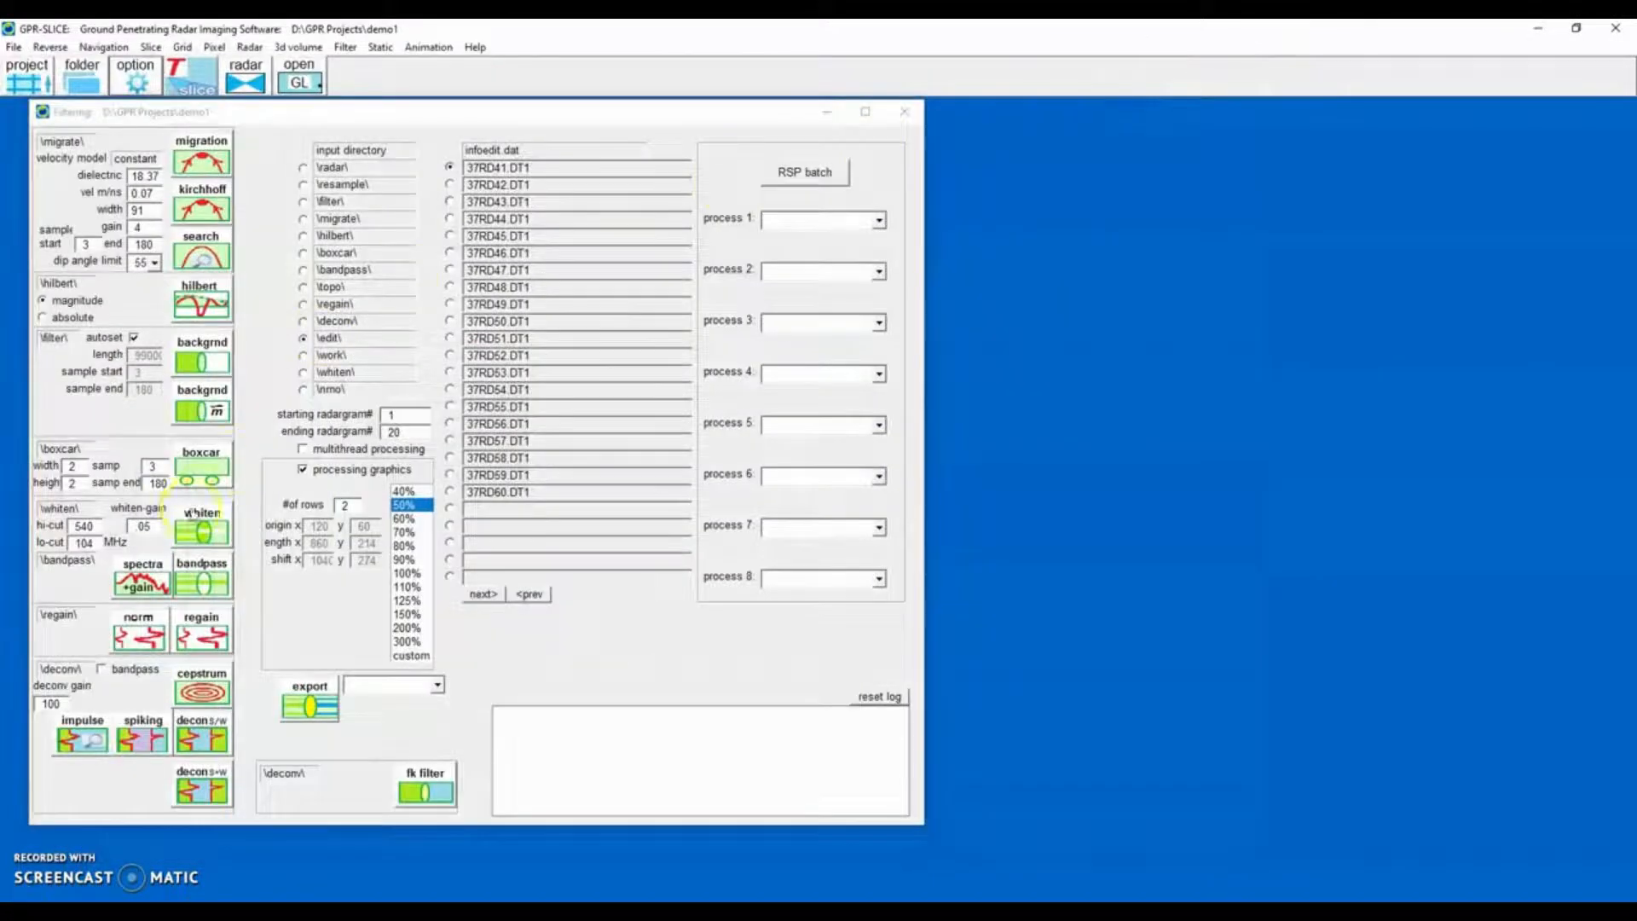
Run the bandpass filter on the edited radargrams and close the bandpass preview.
click(206, 580)
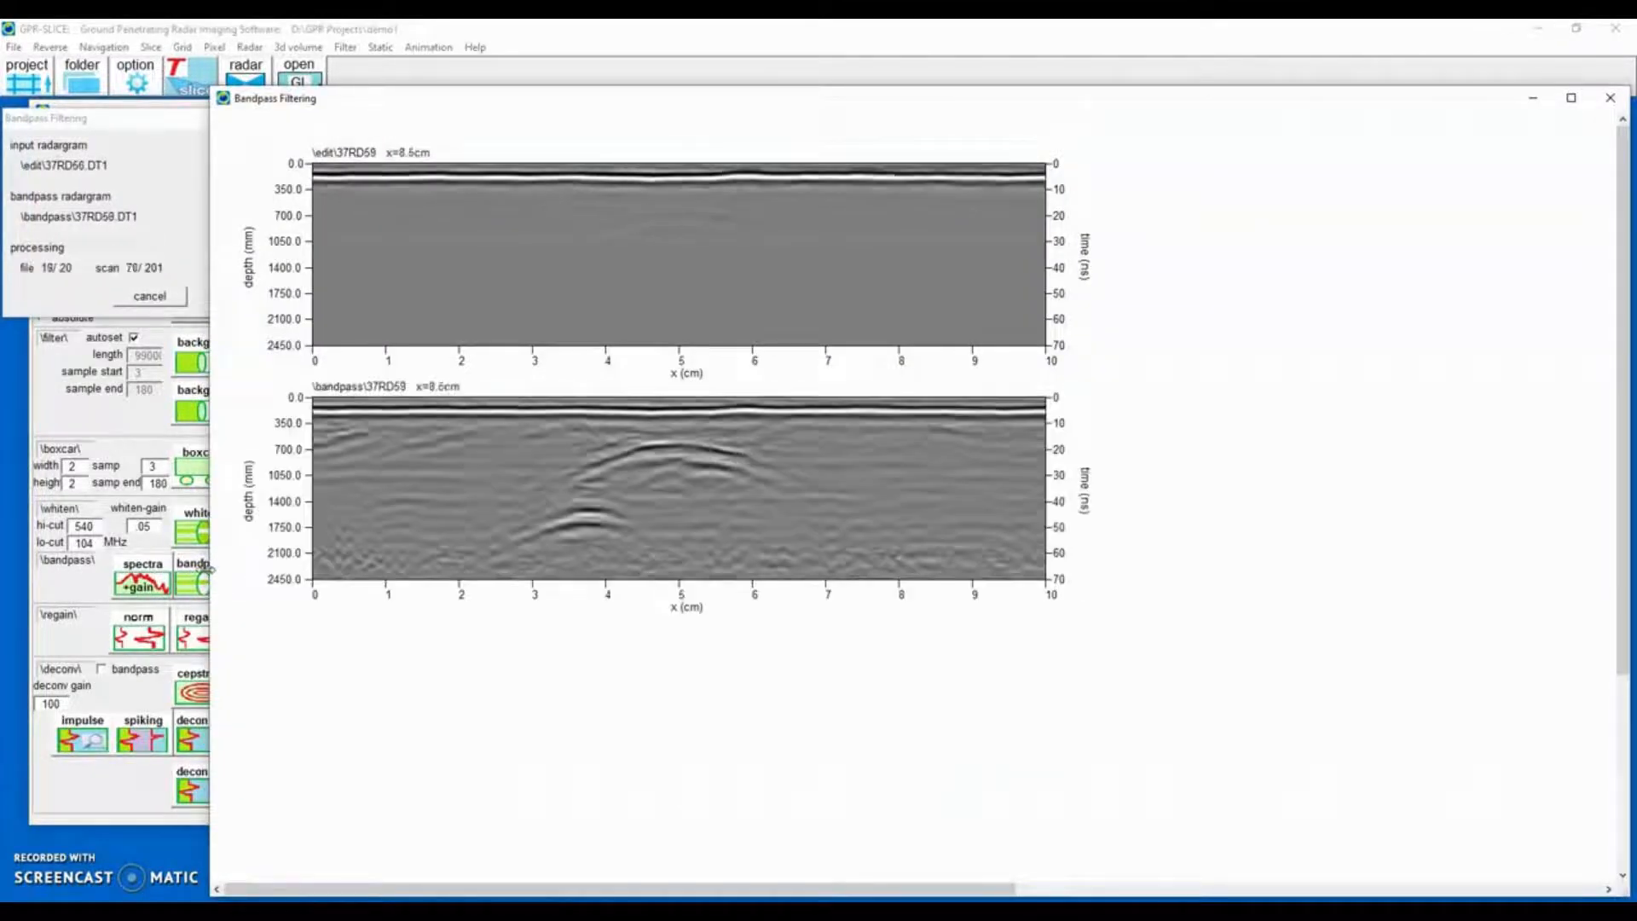
click(1611, 97)
Open the hyperbola search on the bandpass folder and load radargram 37RD55.DT1.
click(304, 271)
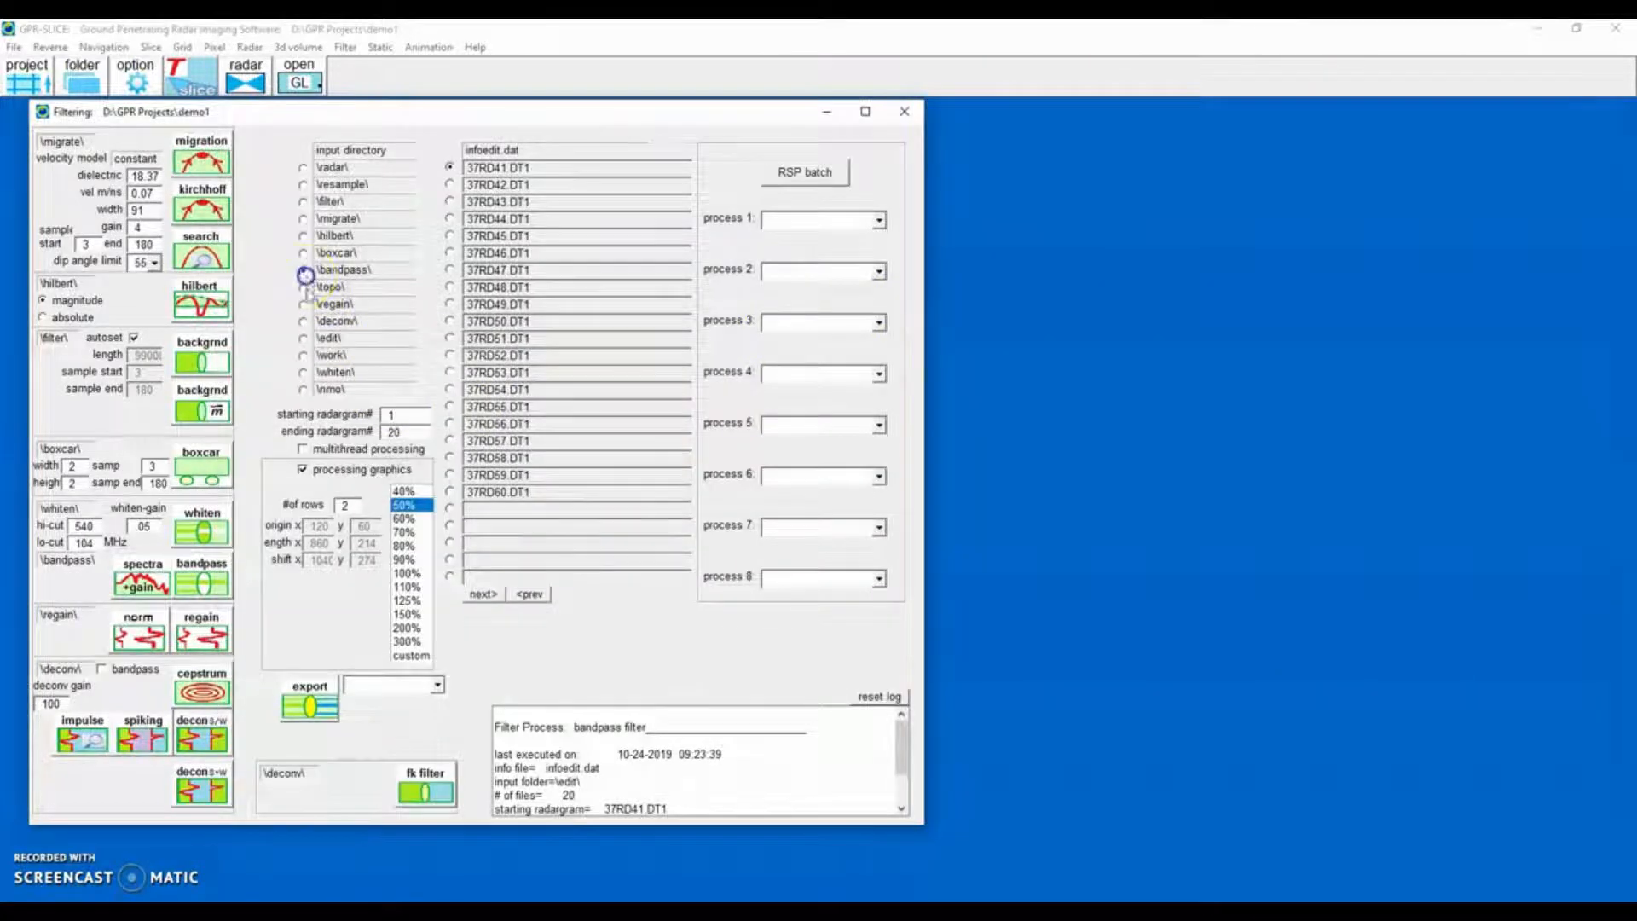
click(204, 367)
click(198, 249)
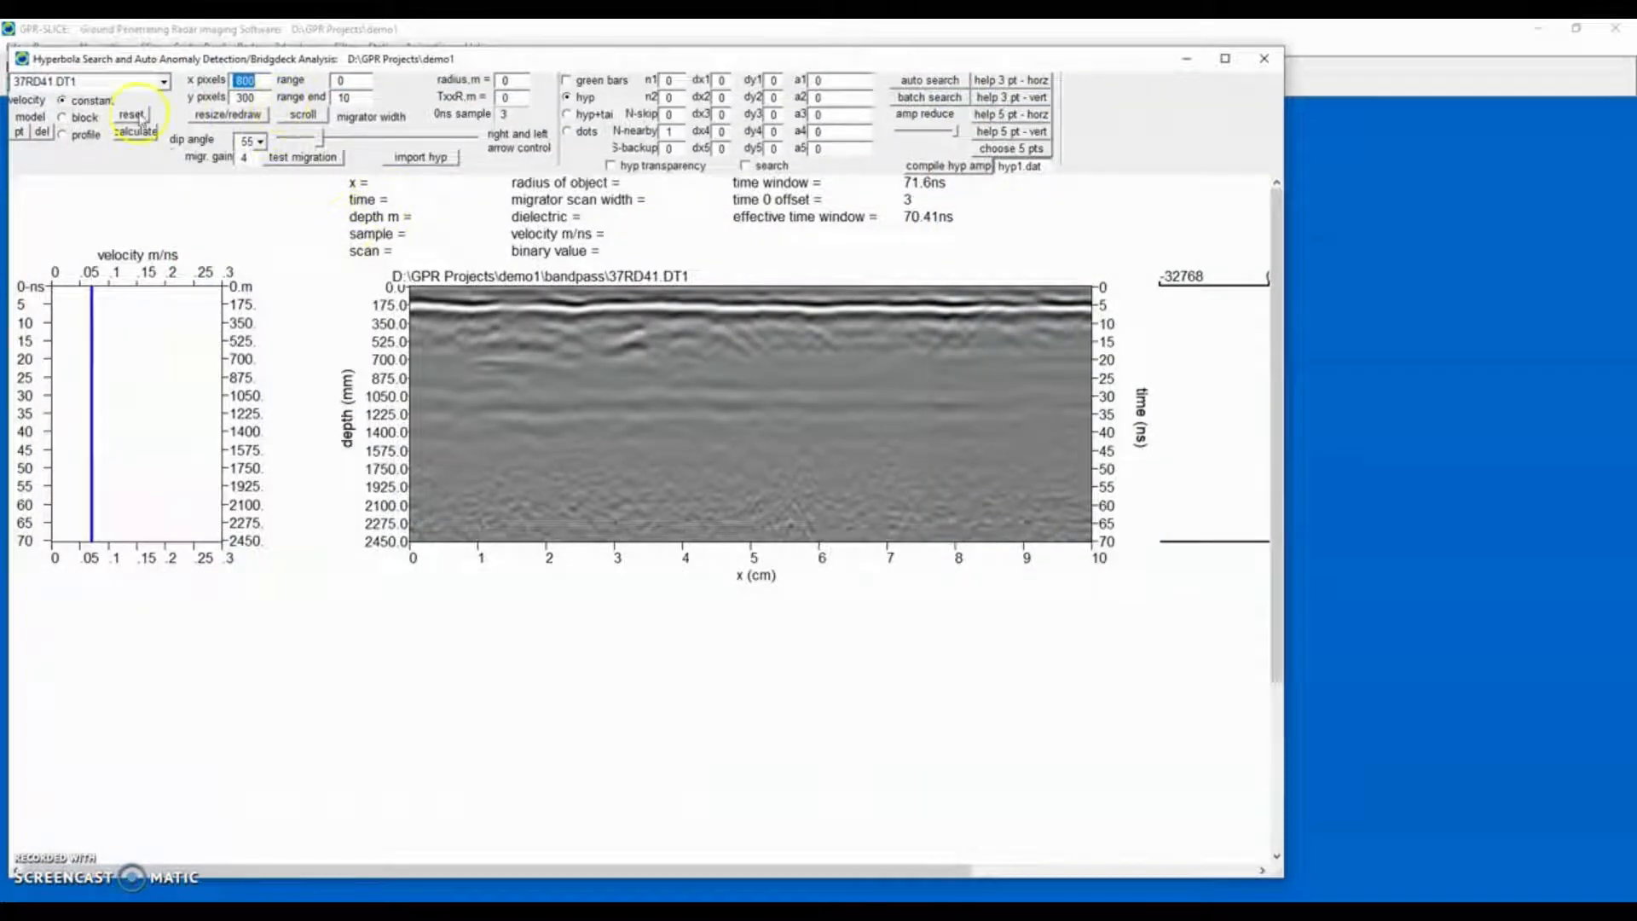
click(163, 82)
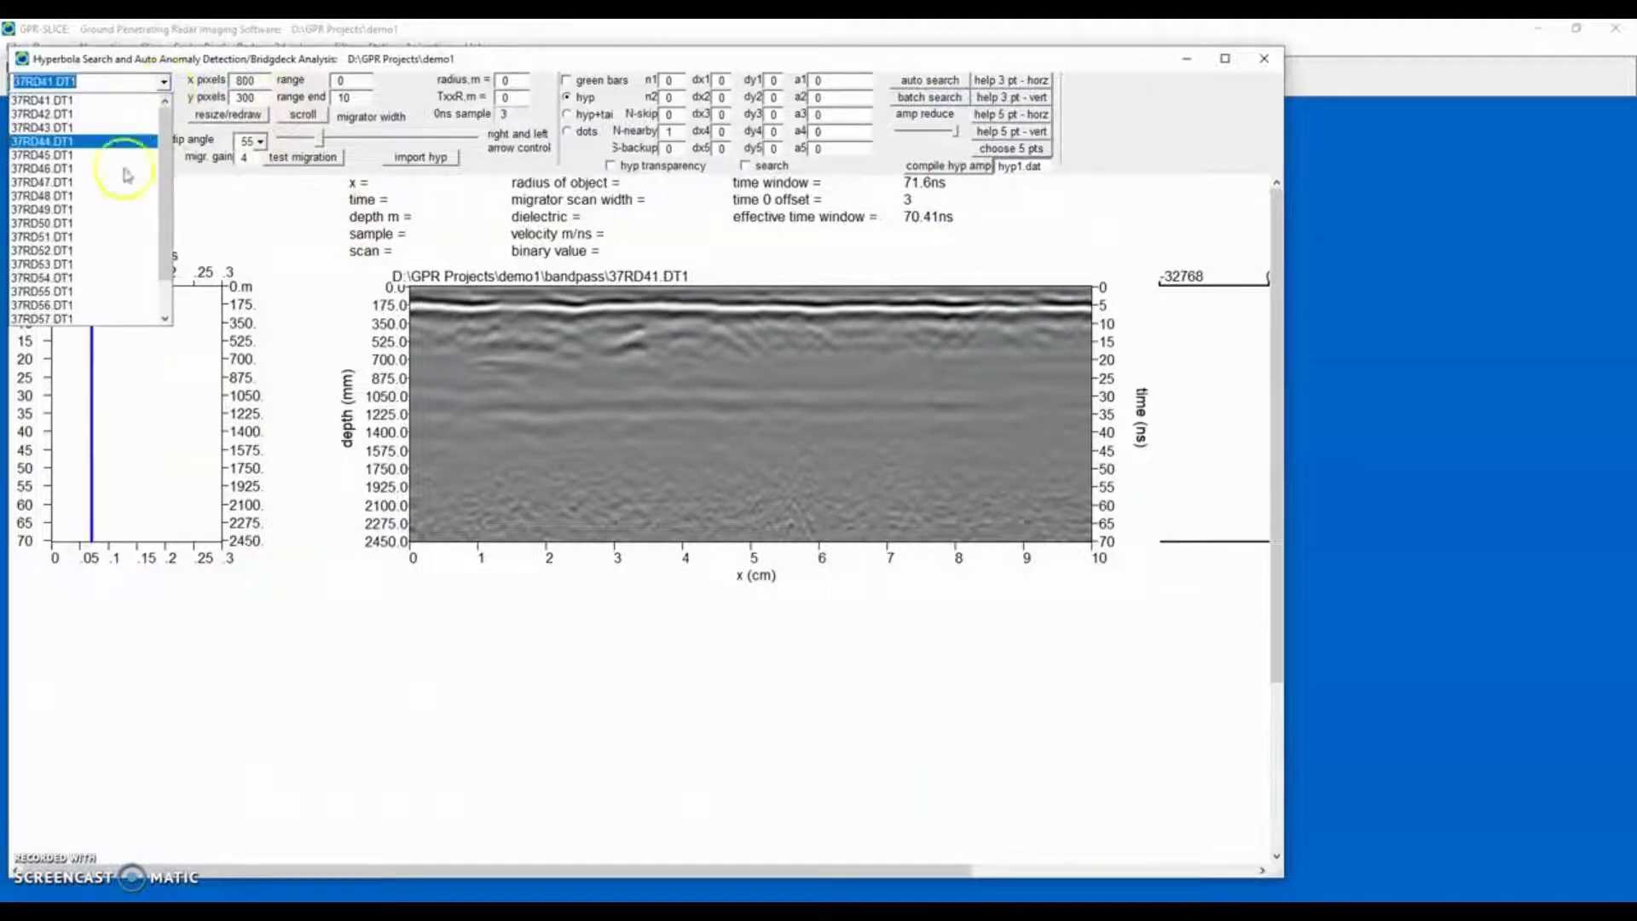
click(94, 293)
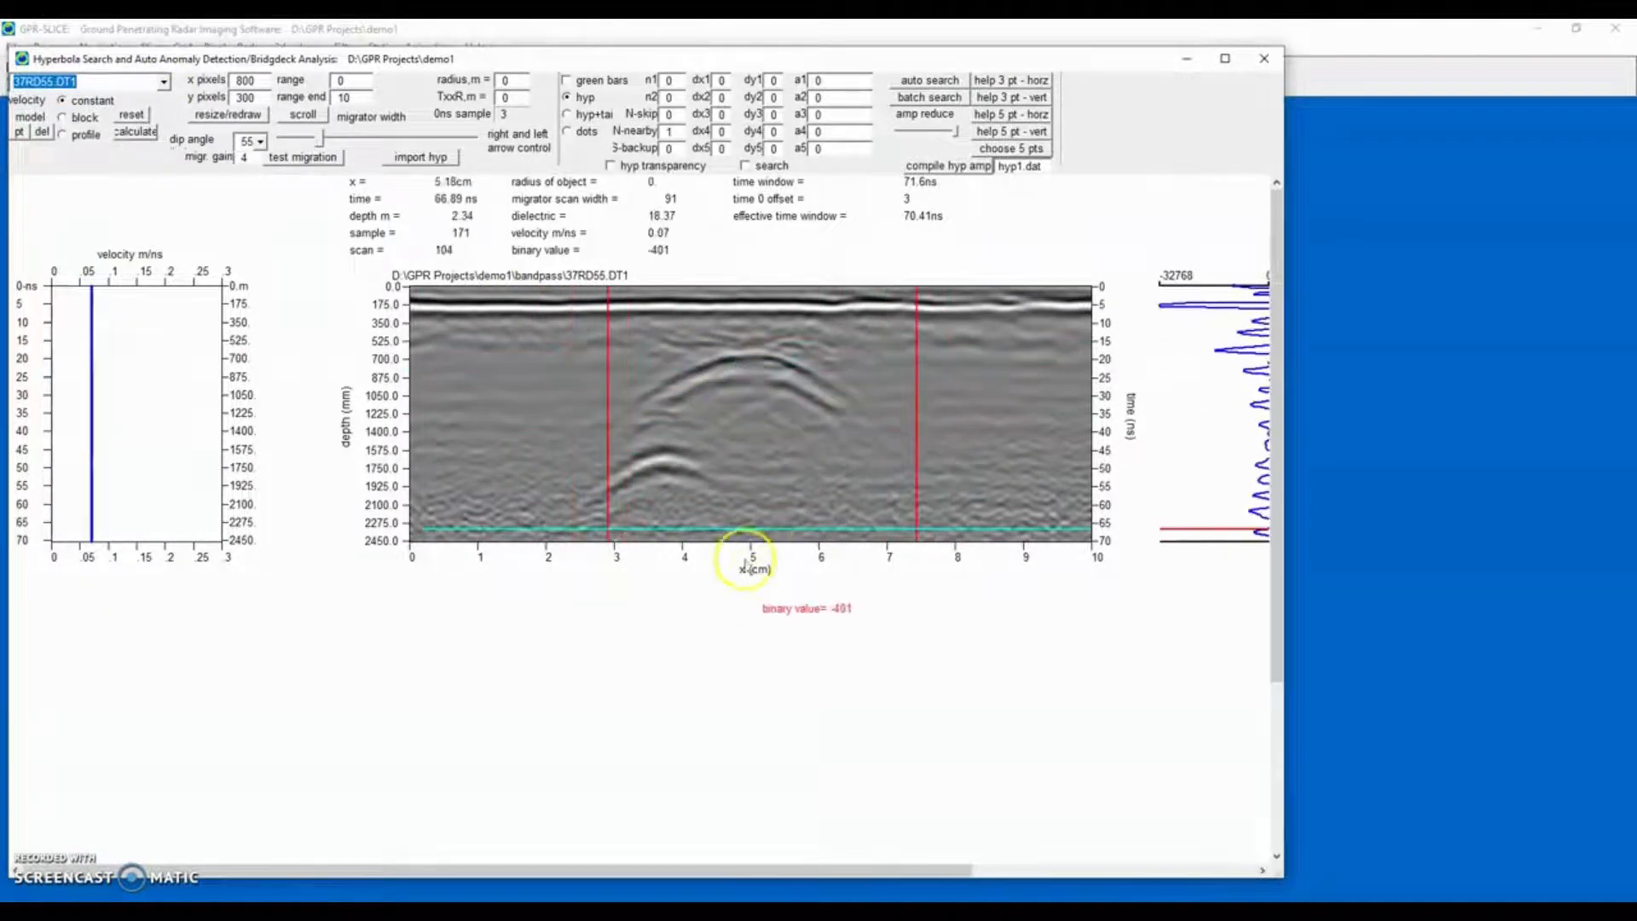
Set the plot range axis units to metres in the plot options.
drag(580, 60, 652, 150)
click(134, 85)
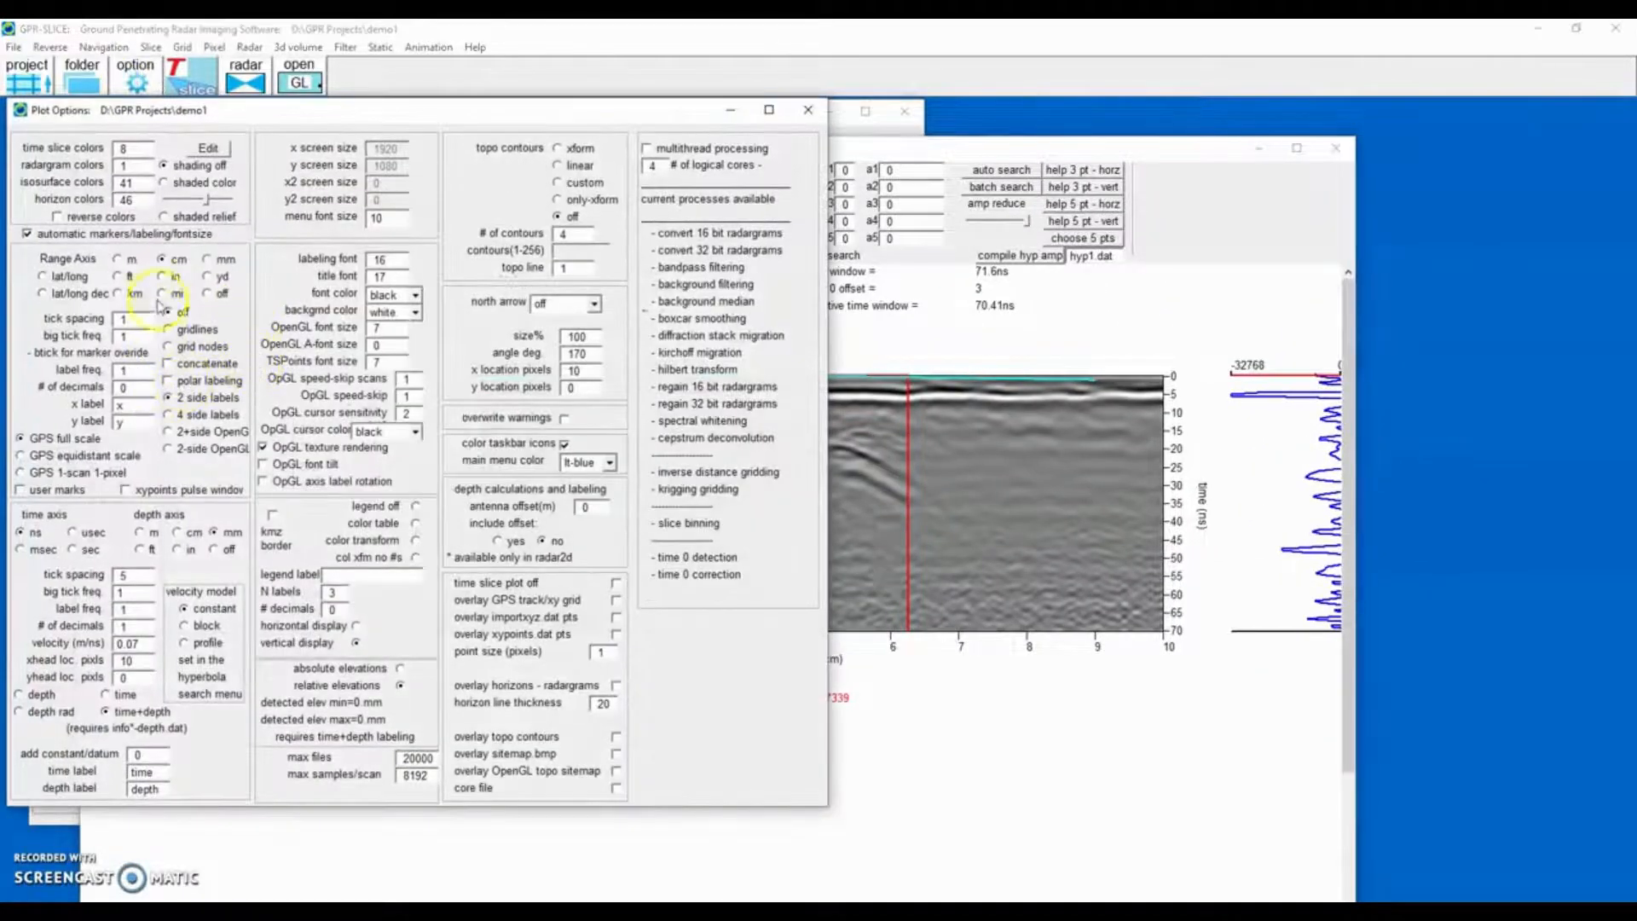
click(118, 259)
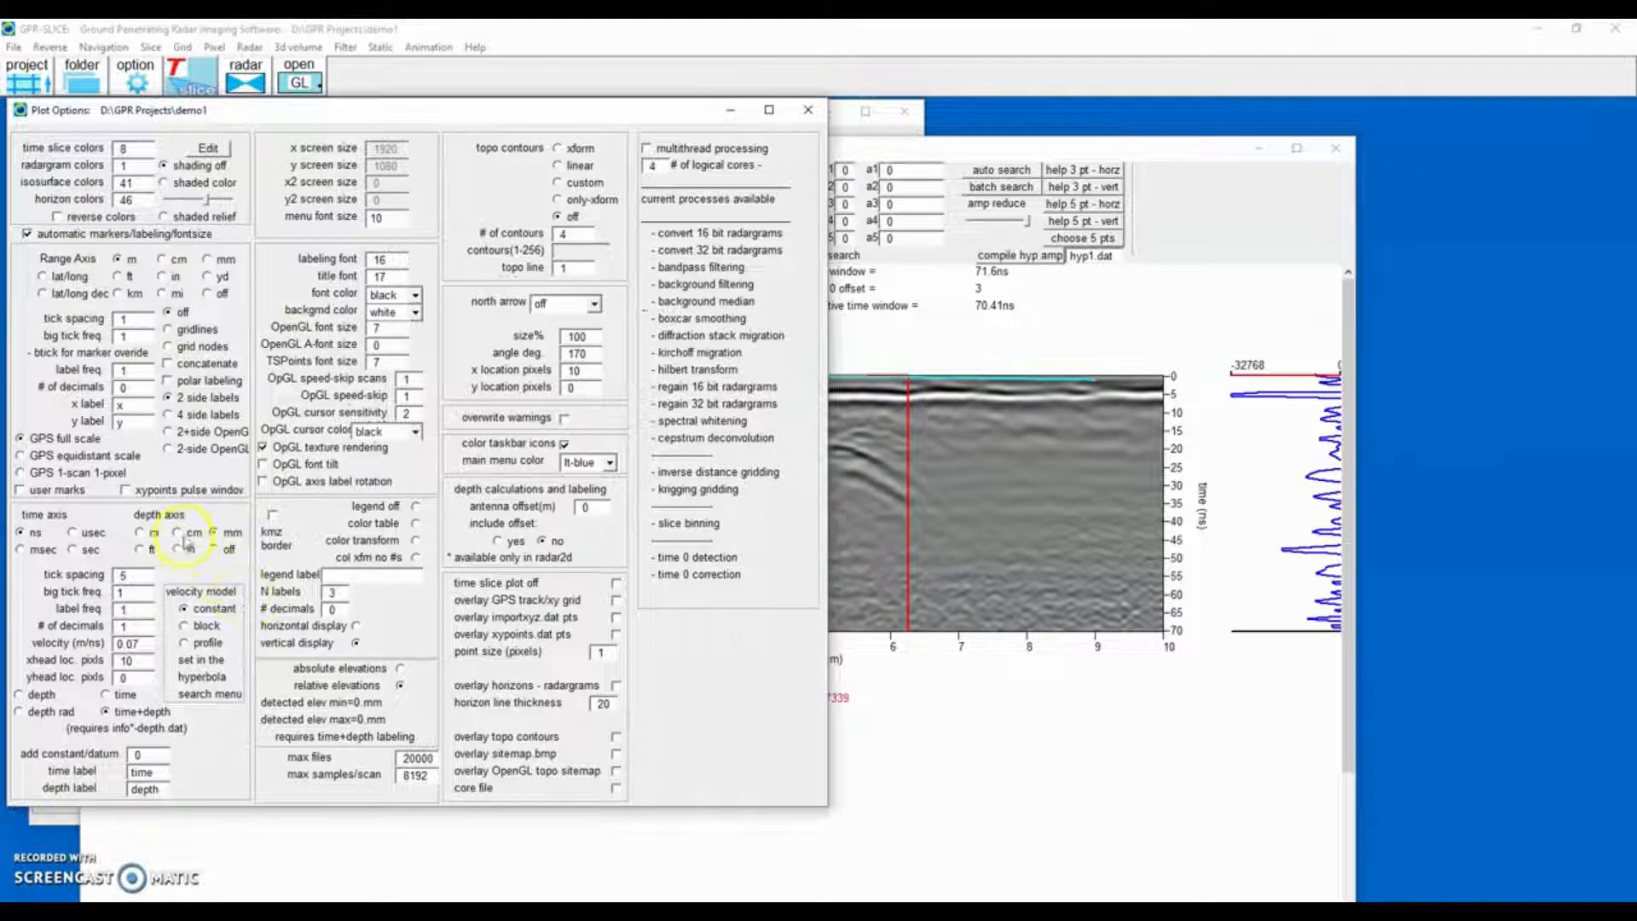
click(808, 109)
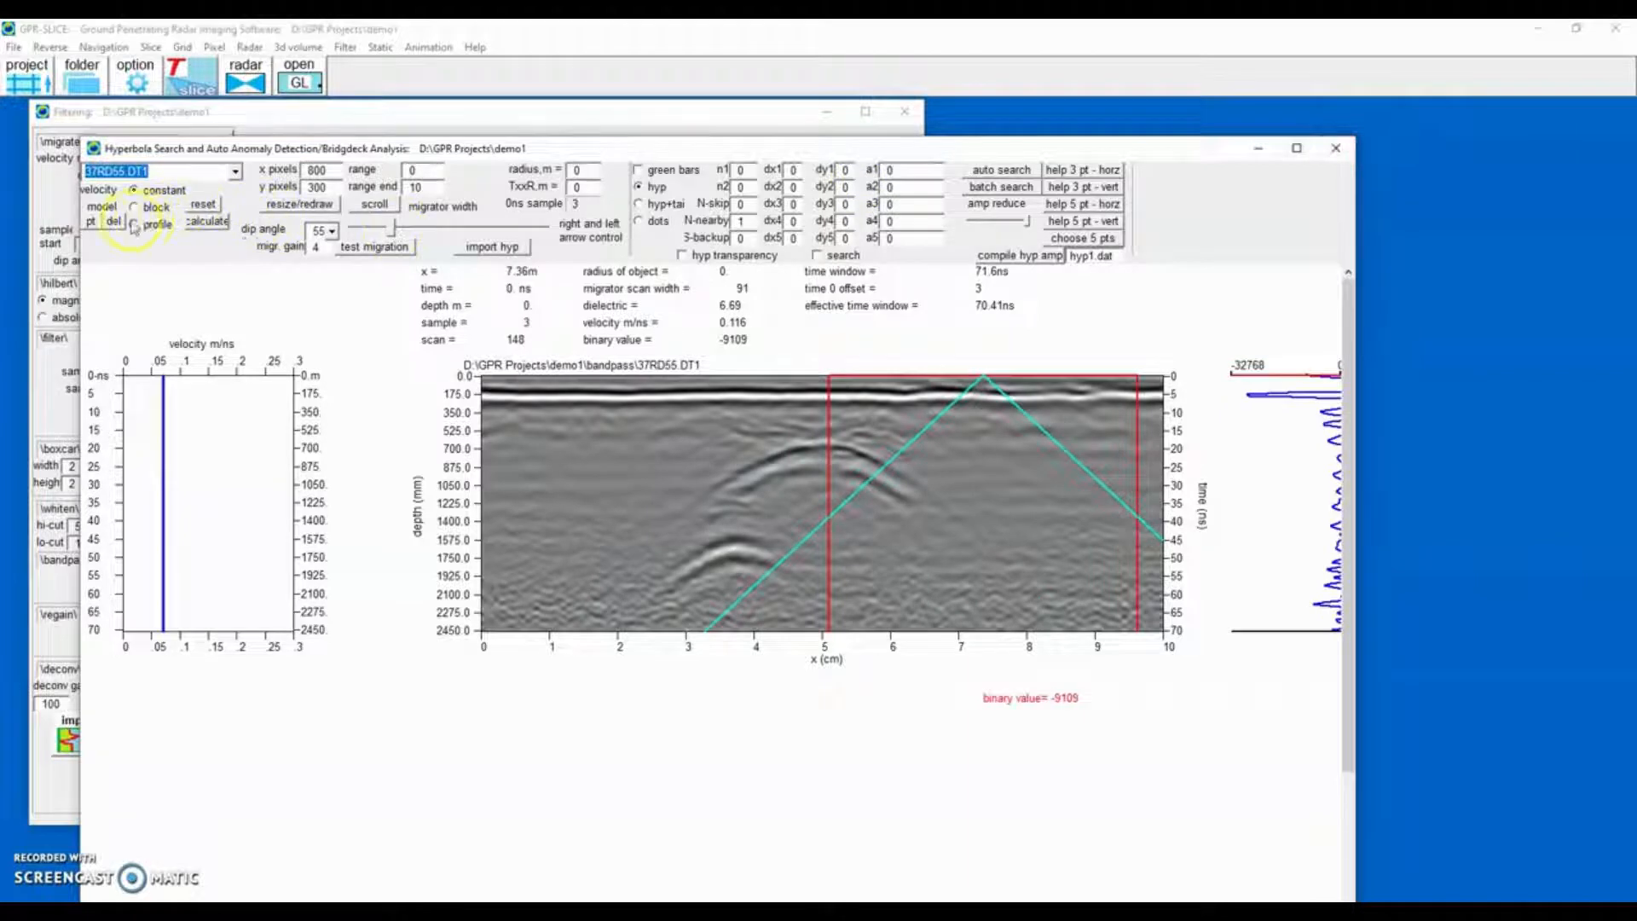
Redraw the radargram, fit a hyperbola to the upper anomaly, and run a test migration with constant velocity.
click(298, 204)
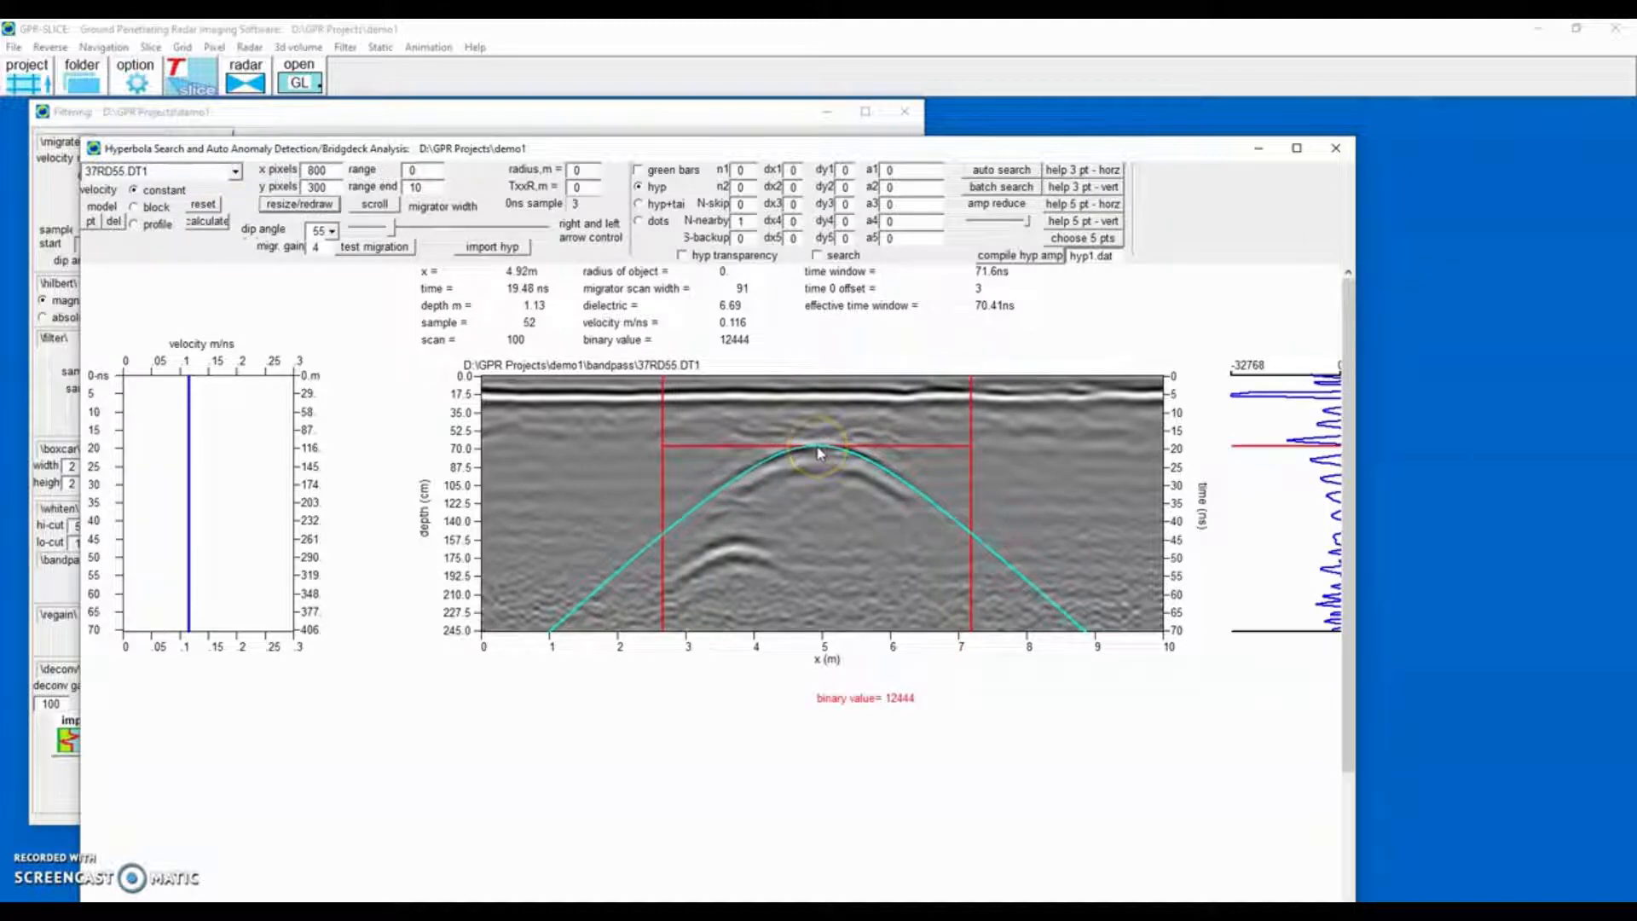
click(369, 267)
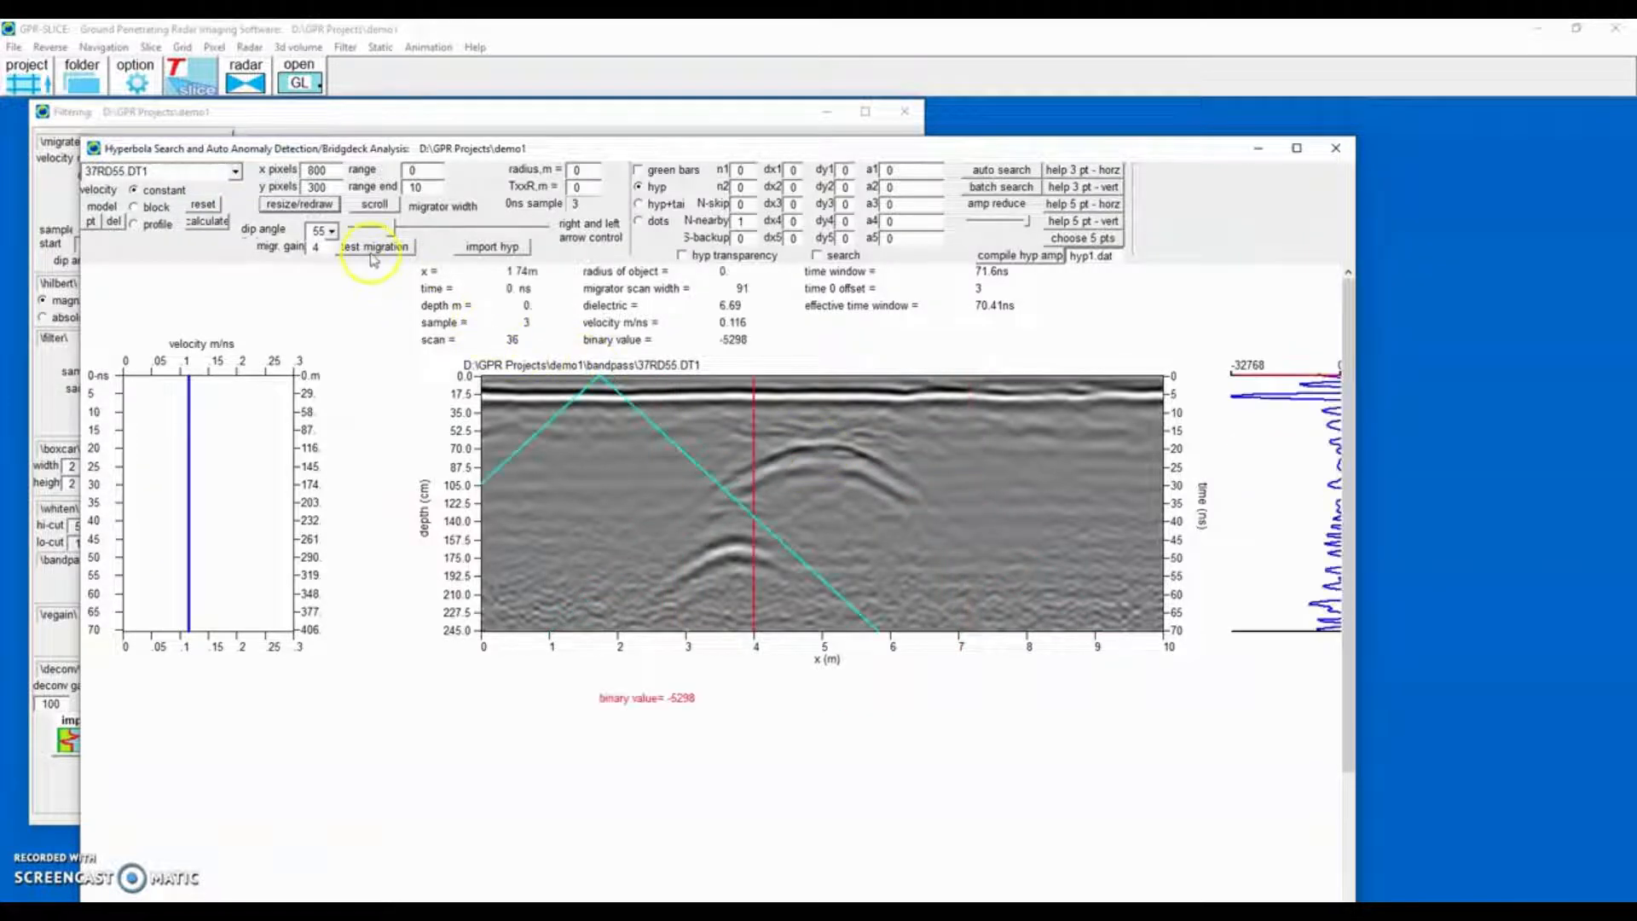
click(372, 250)
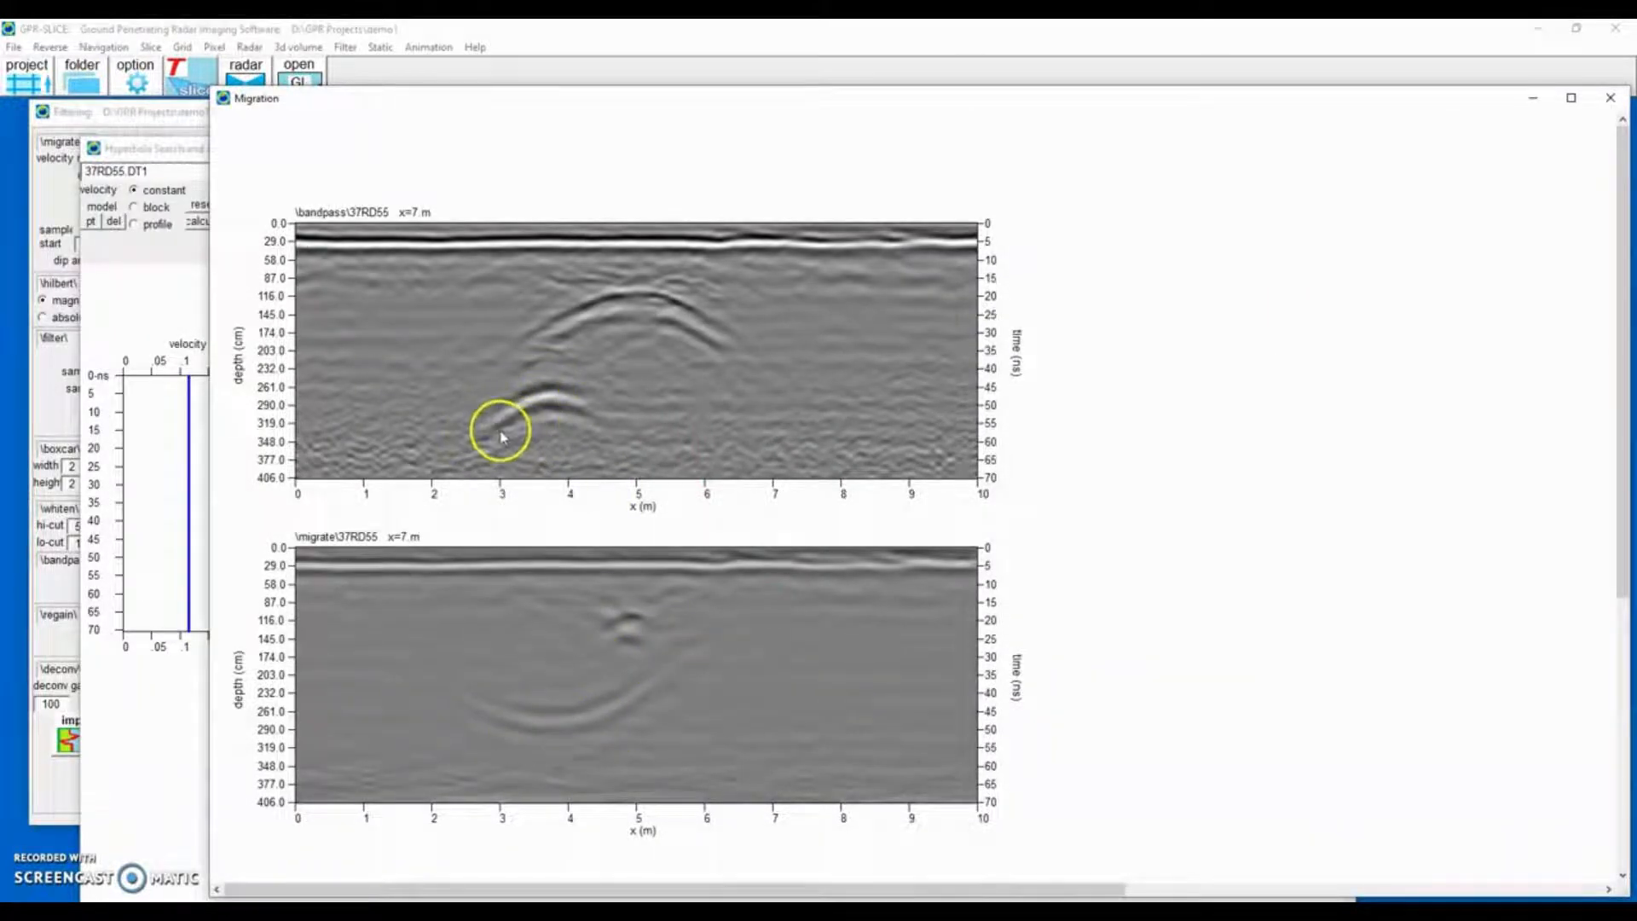
click(1611, 98)
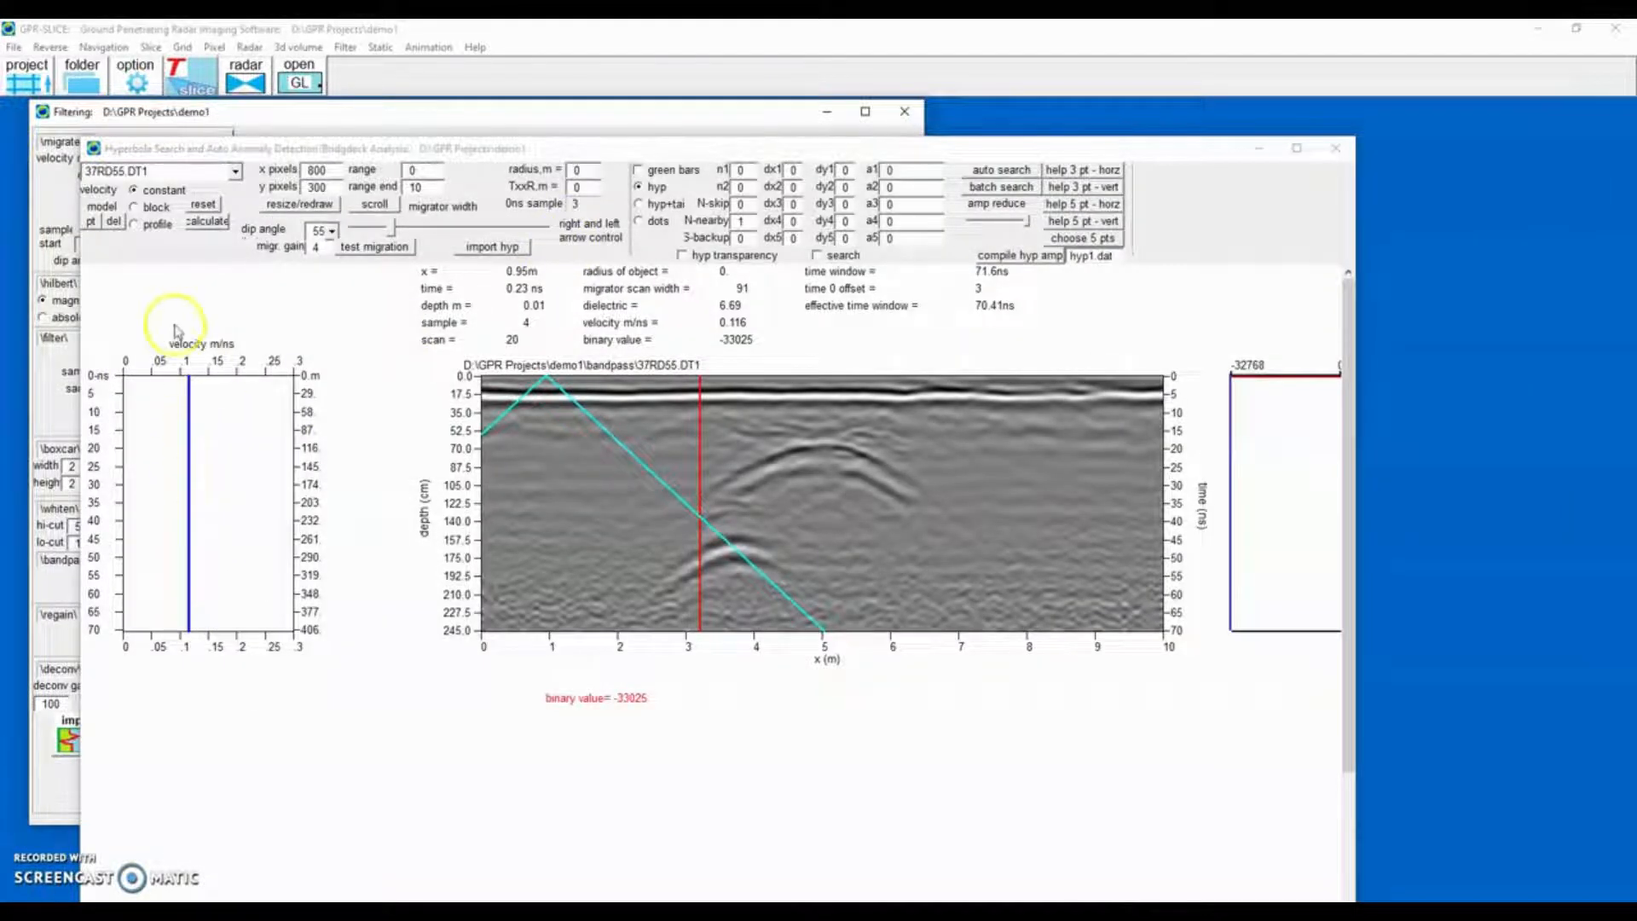
Switch the velocity model to profile, reset it, and fit a hyperbola on the upper anomaly to add a velocity point.
click(134, 225)
click(205, 212)
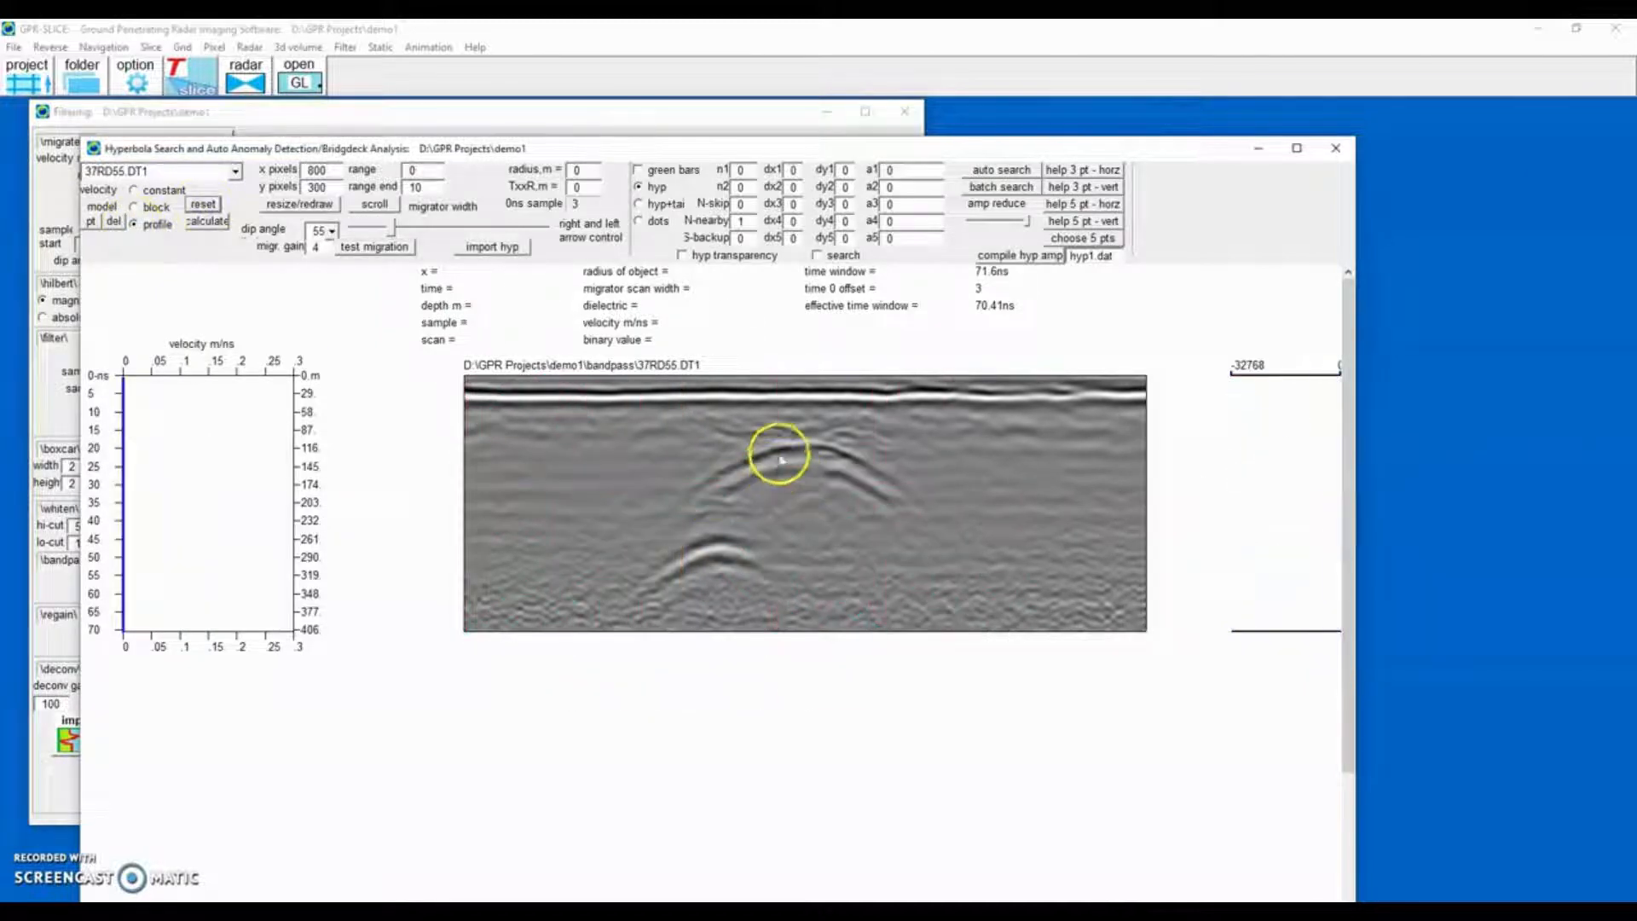
click(801, 449)
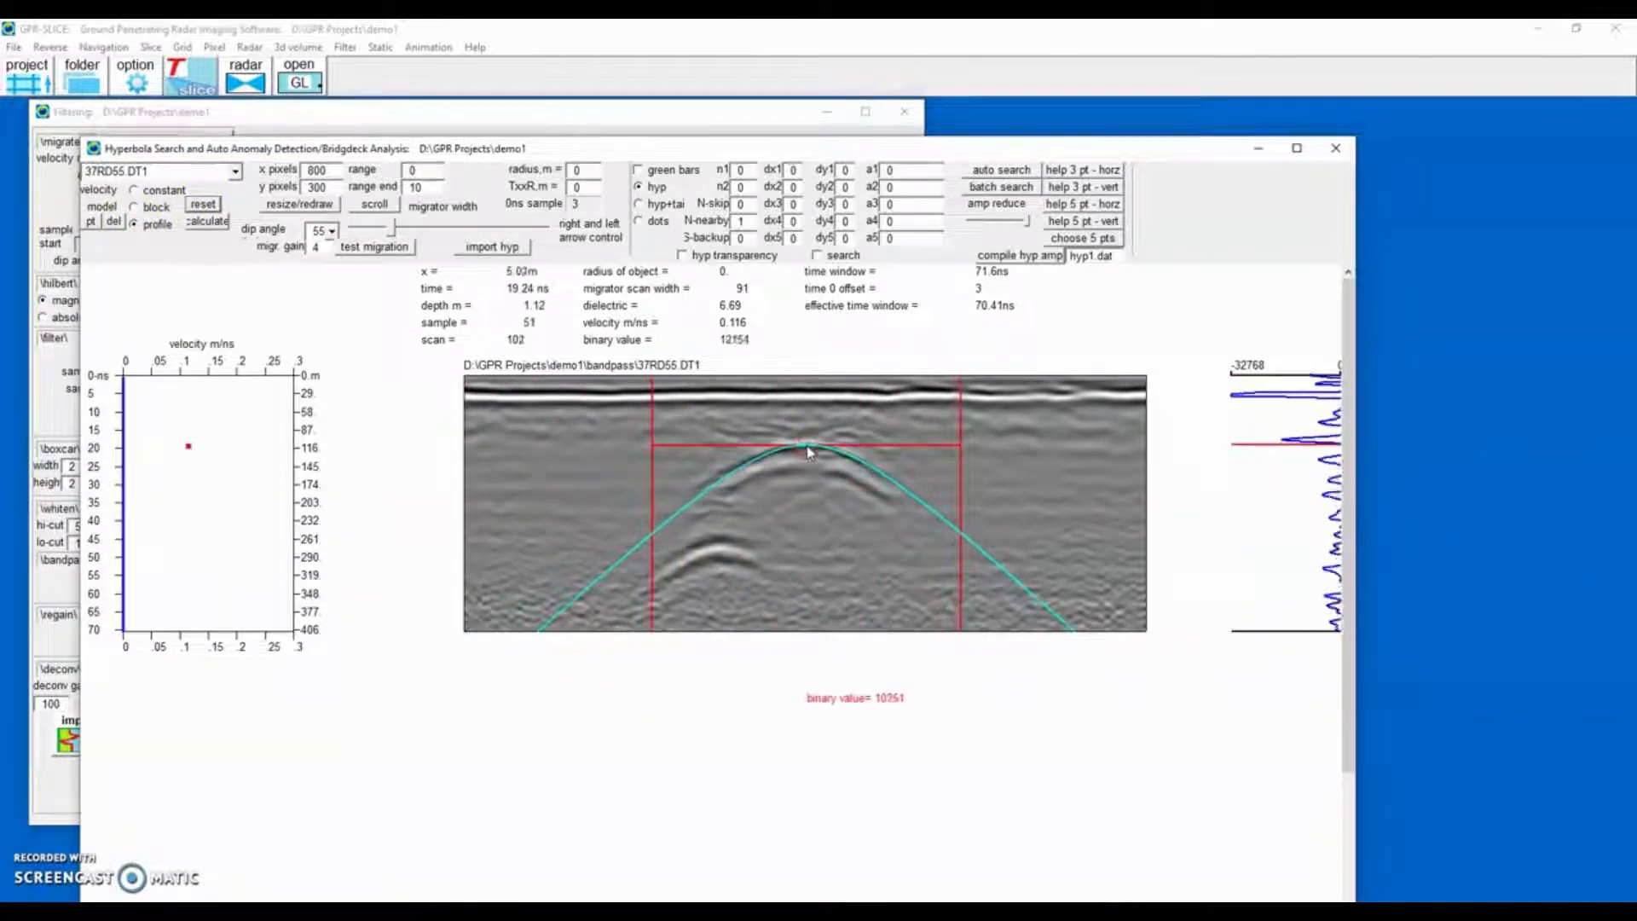
Fit and adjust a hyperbola on the lower anomaly to add a second velocity point.
click(716, 535)
click(722, 539)
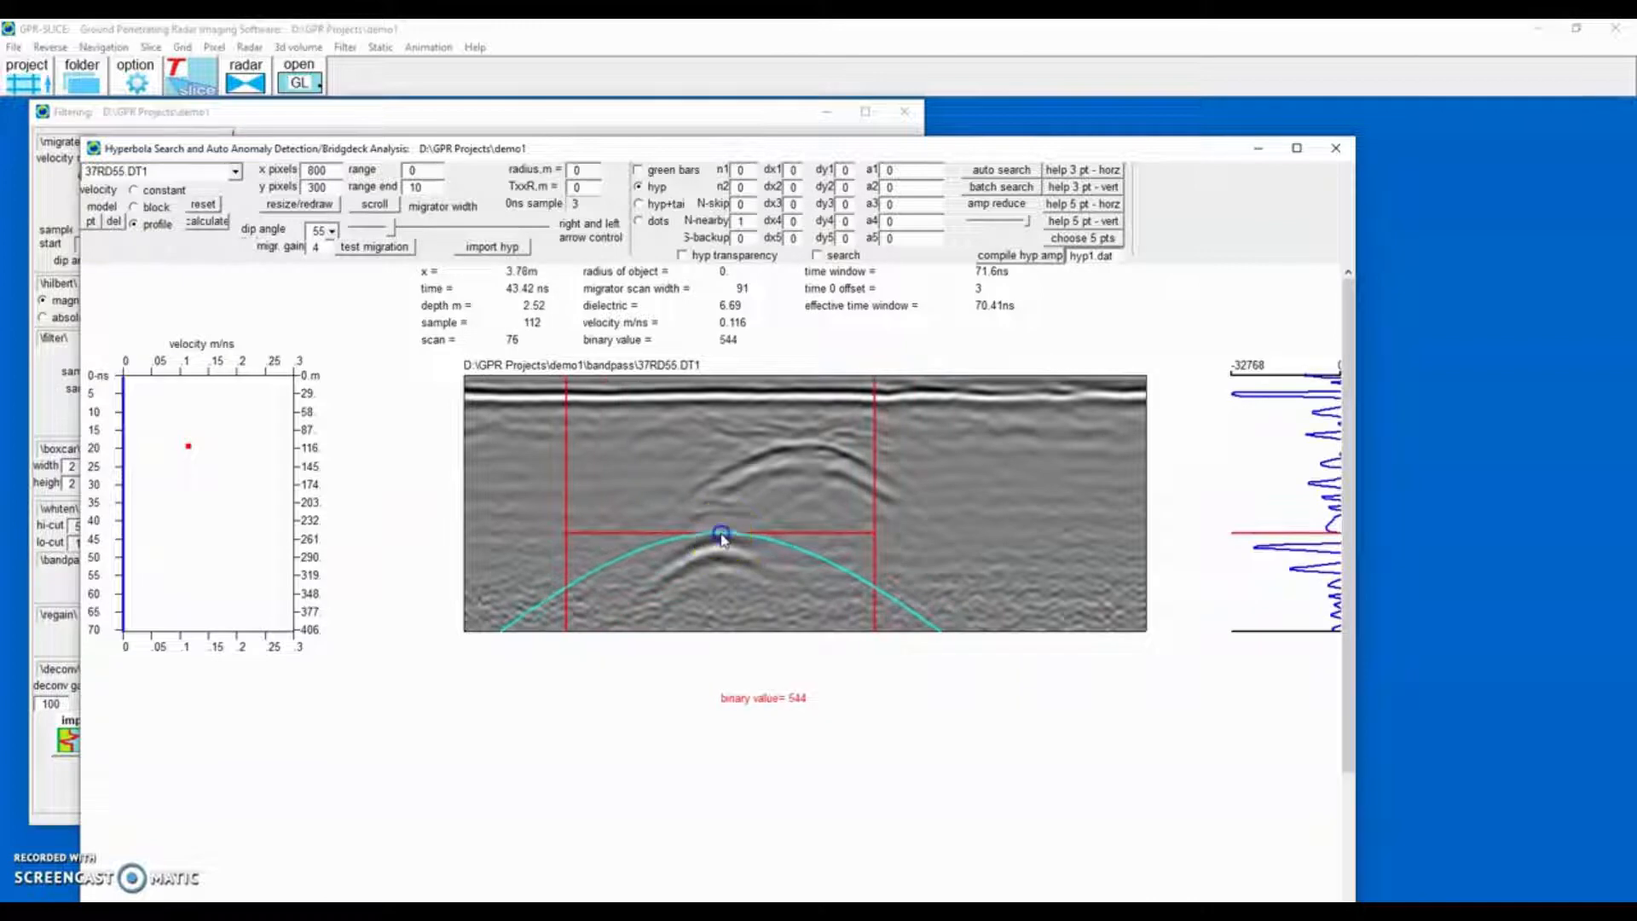
drag(722, 535, 738, 541)
scroll(728, 550, up, 3)
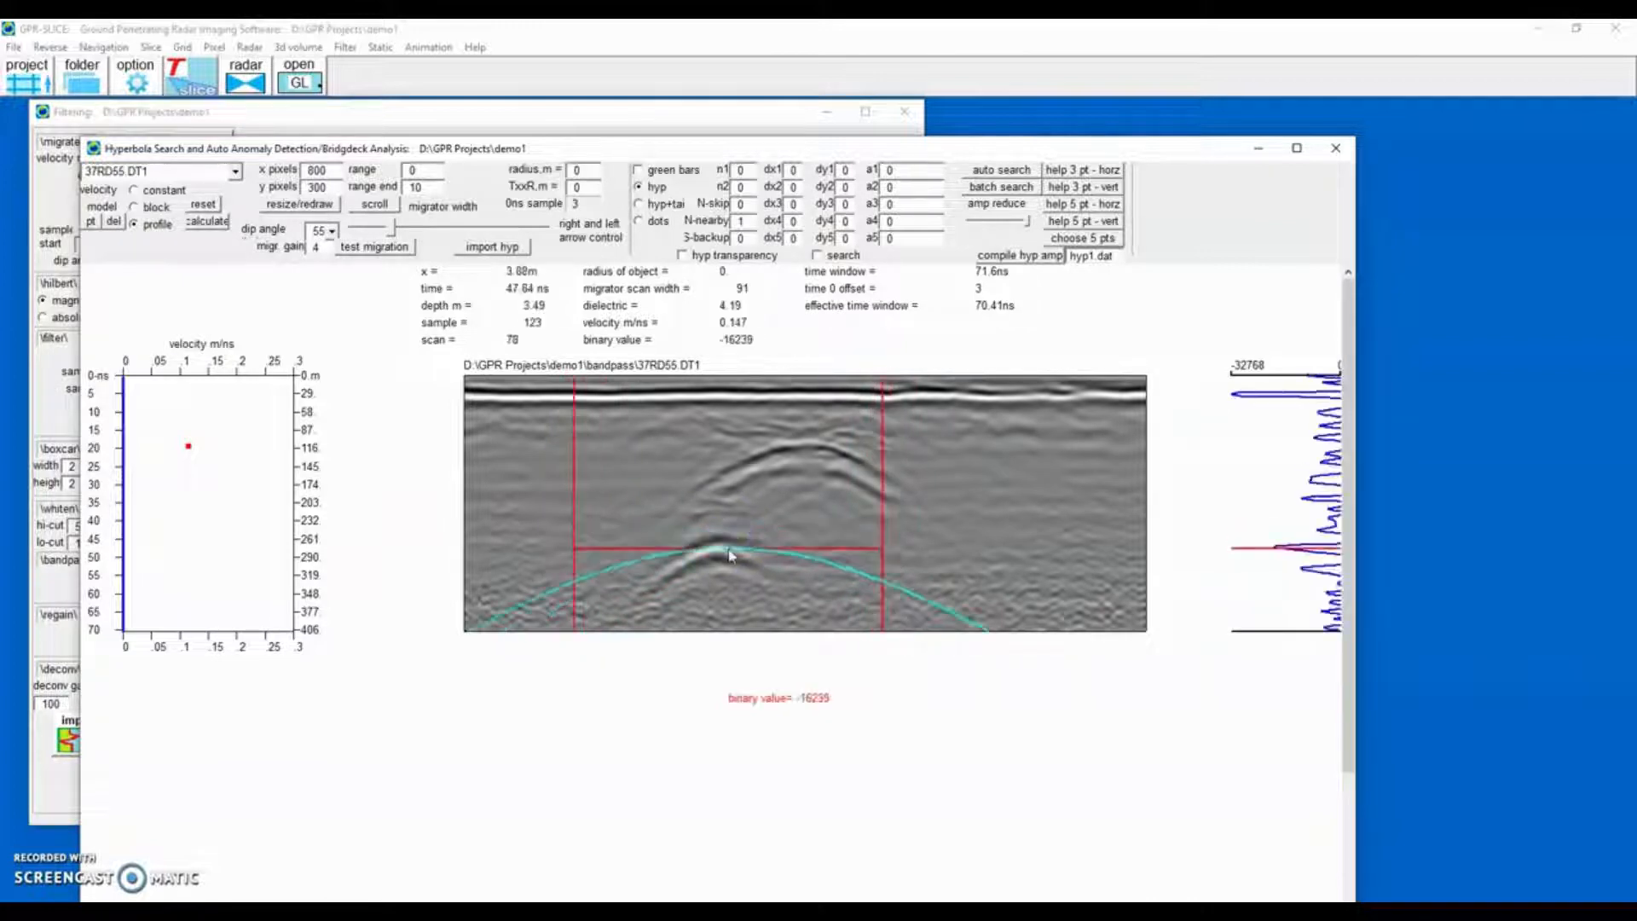
scroll(729, 546, down, 3)
scroll(729, 549, down, 4)
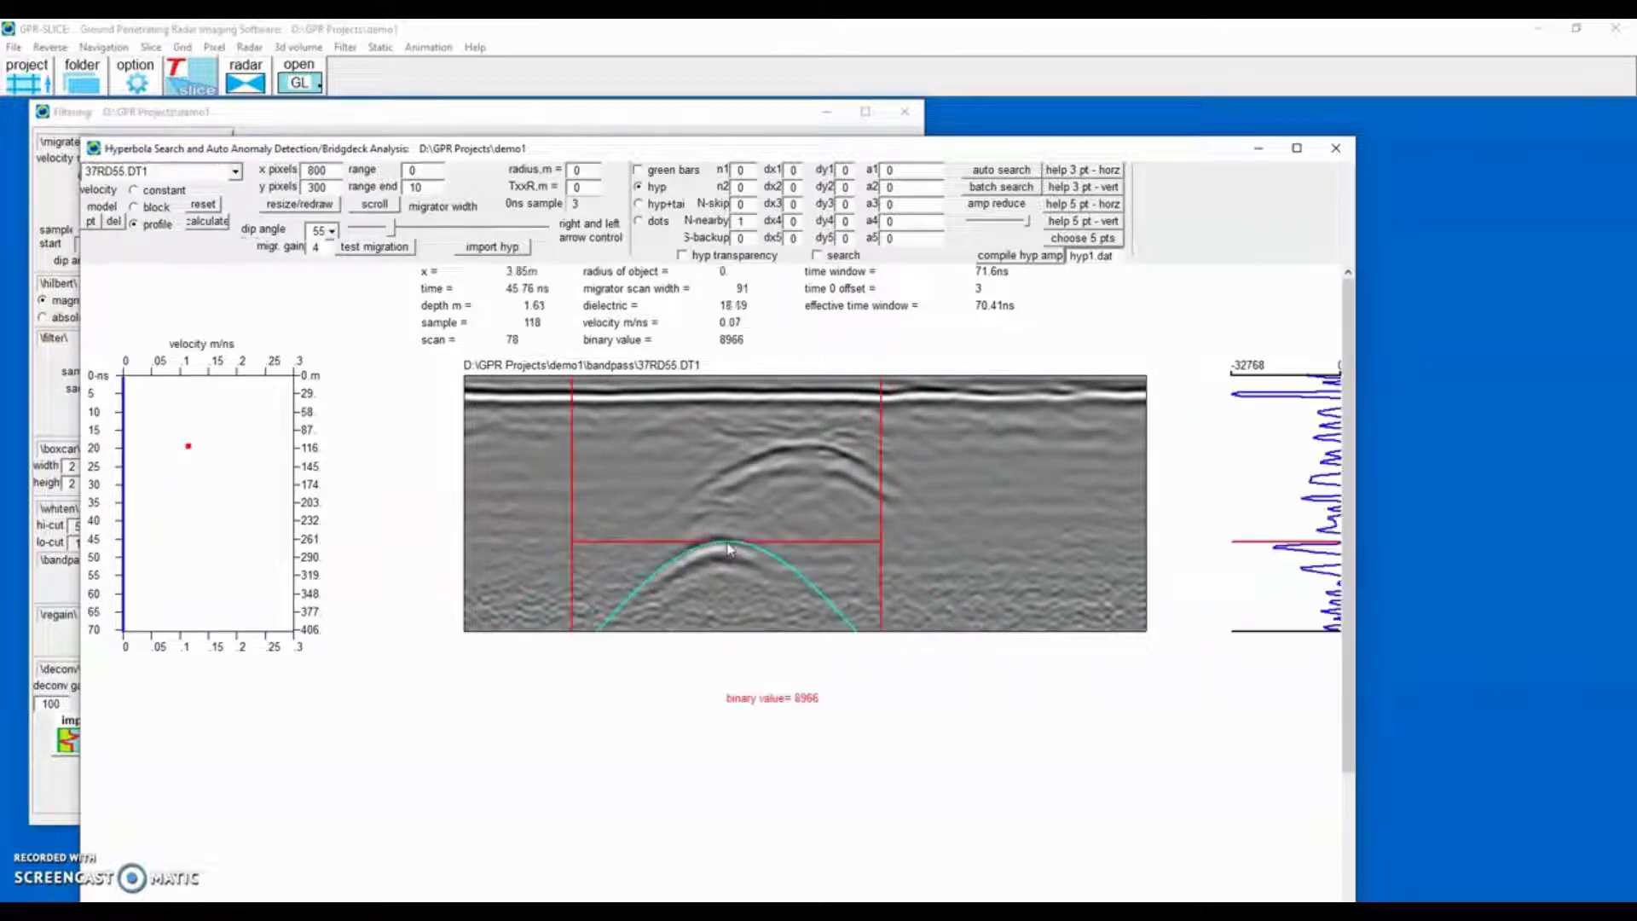
click(726, 538)
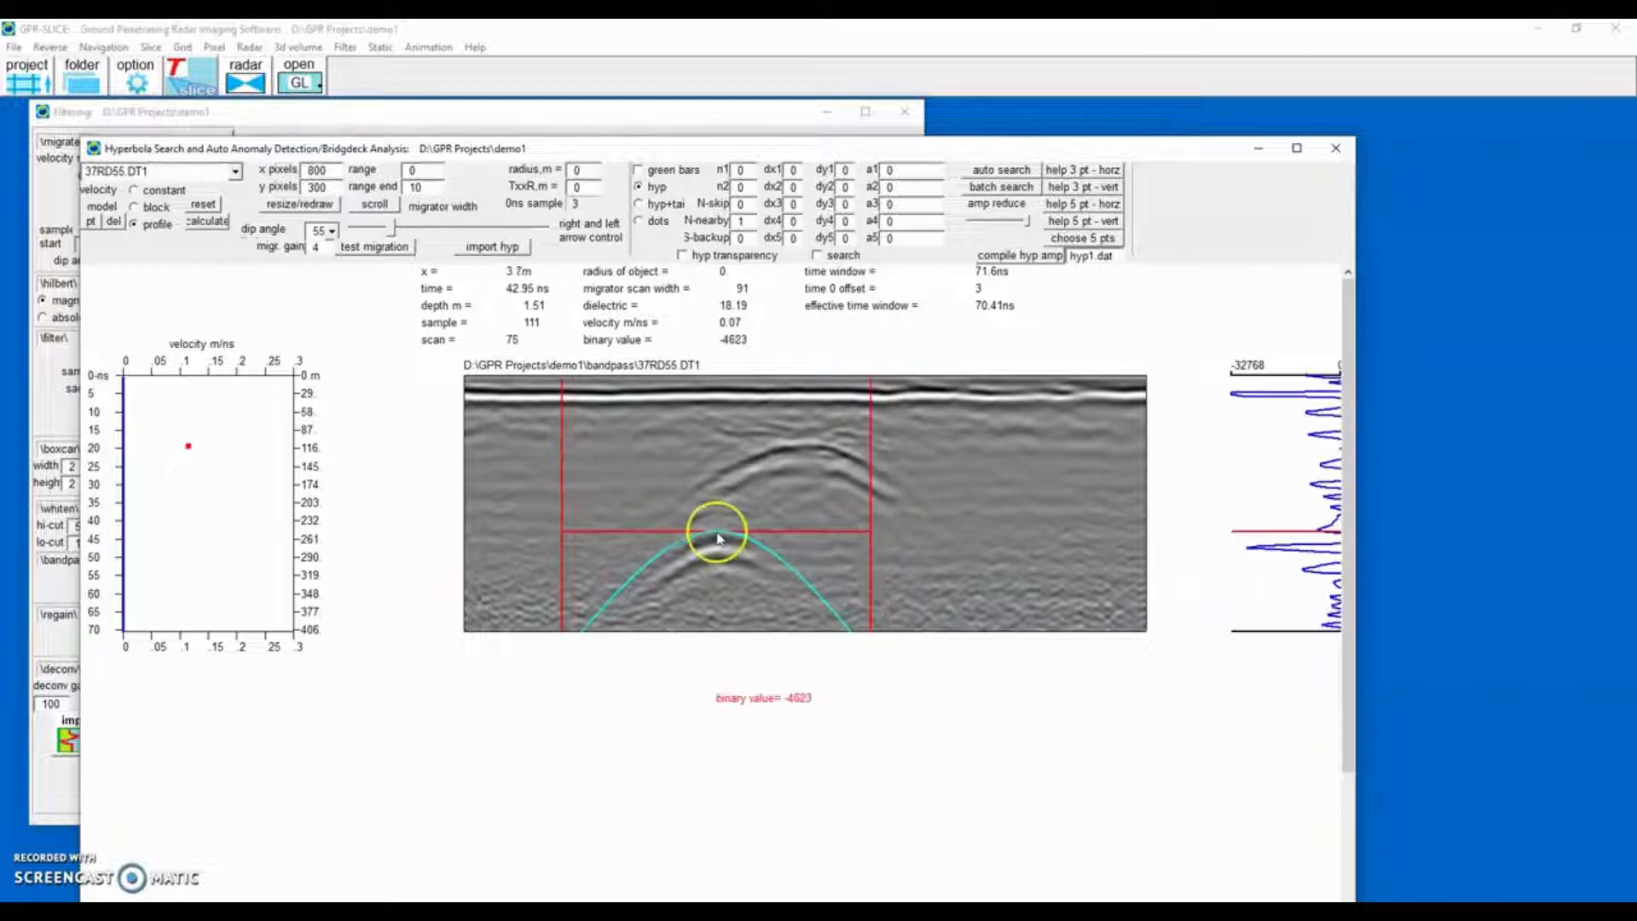
Add a velocity point at the bottom of the profile and calculate the velocity profile.
drag(718, 537, 726, 640)
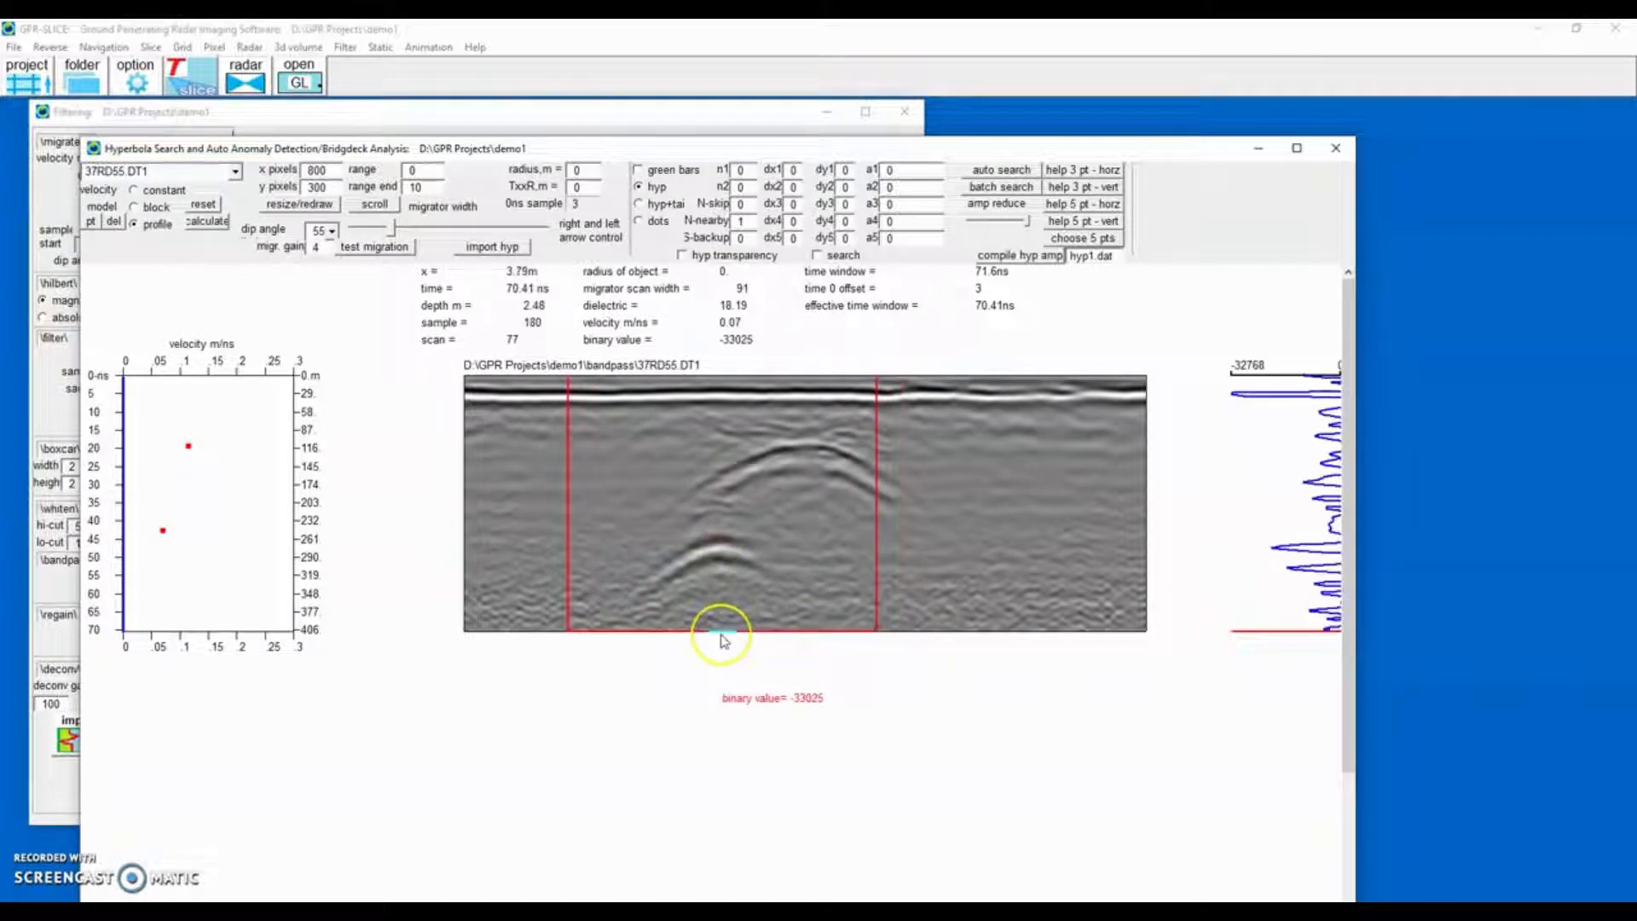
click(723, 639)
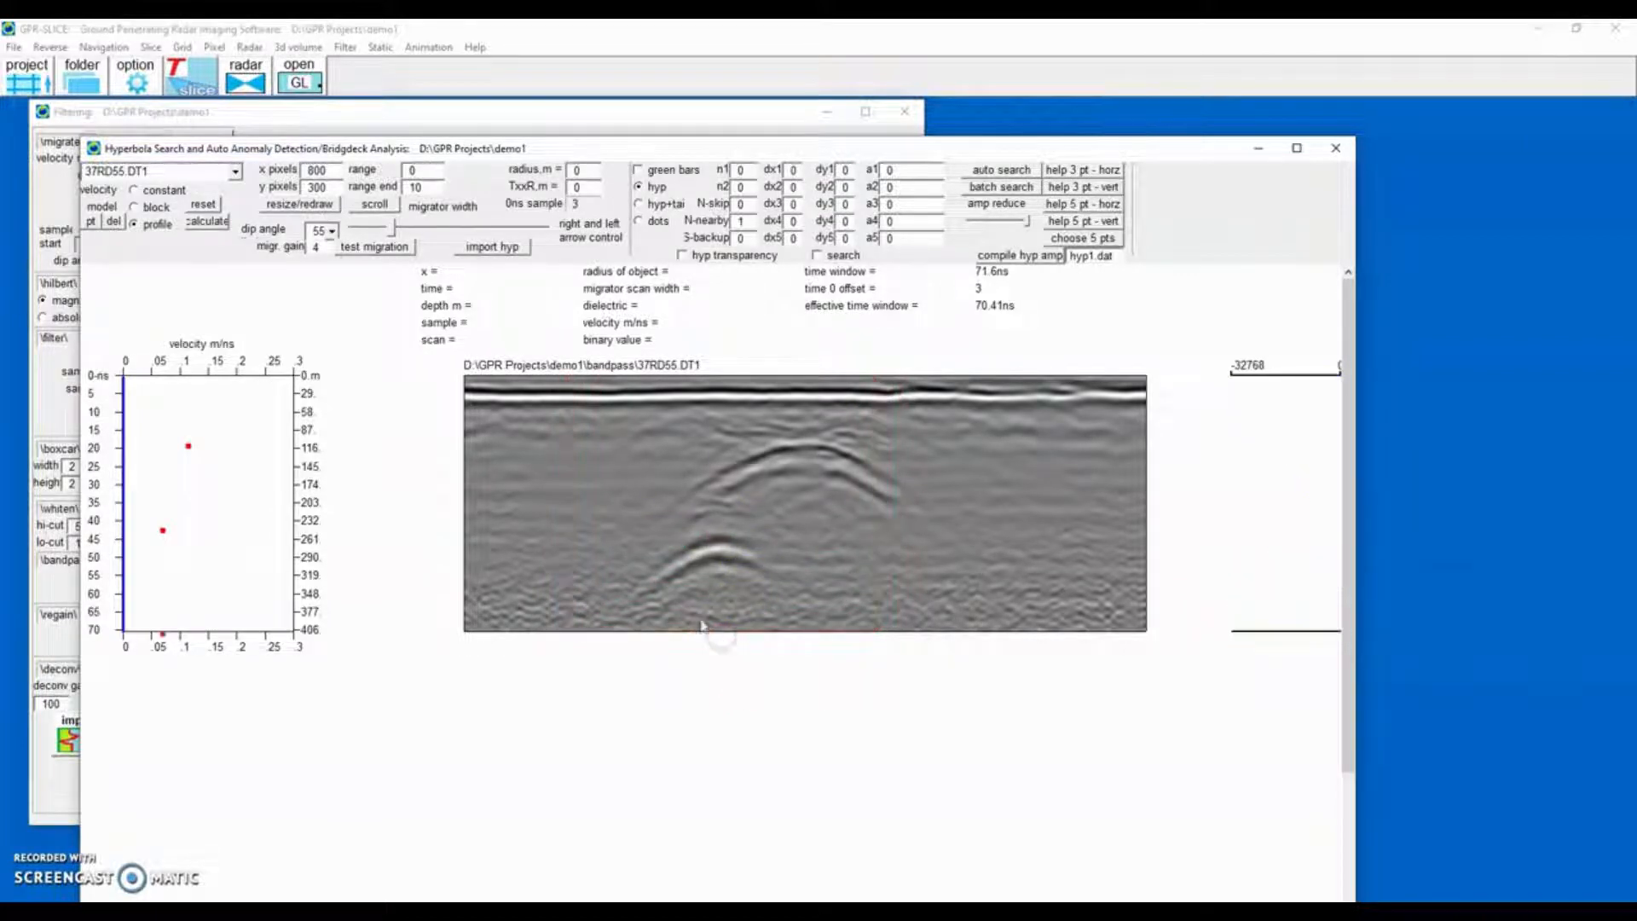
click(208, 221)
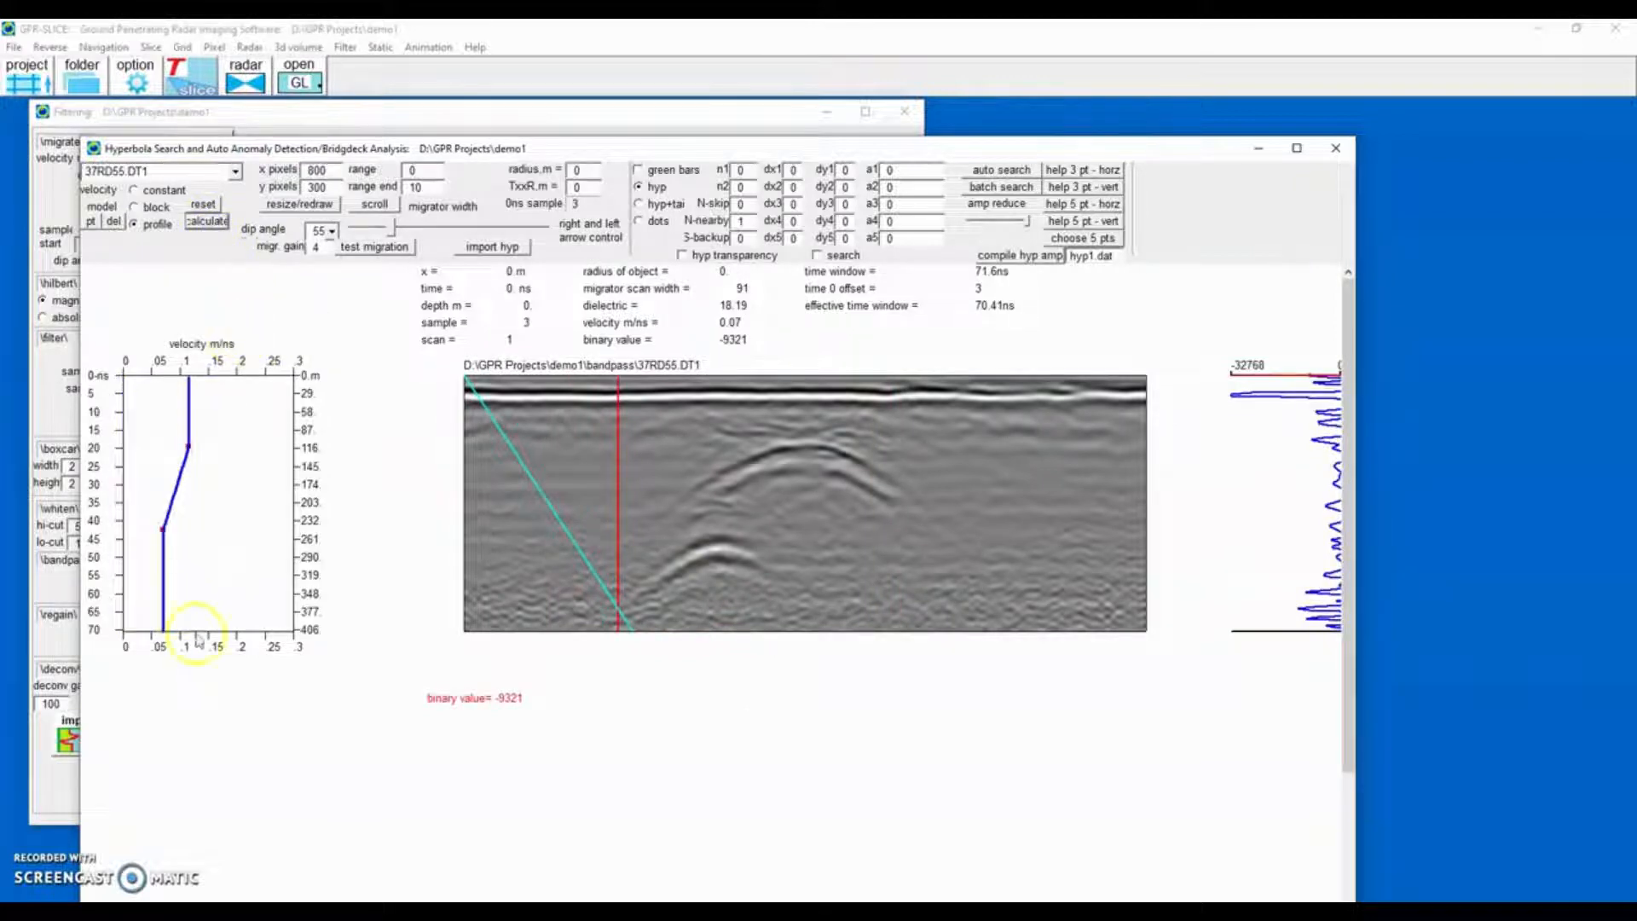
Run a test migration with the profile velocity model and close the preview.
click(384, 249)
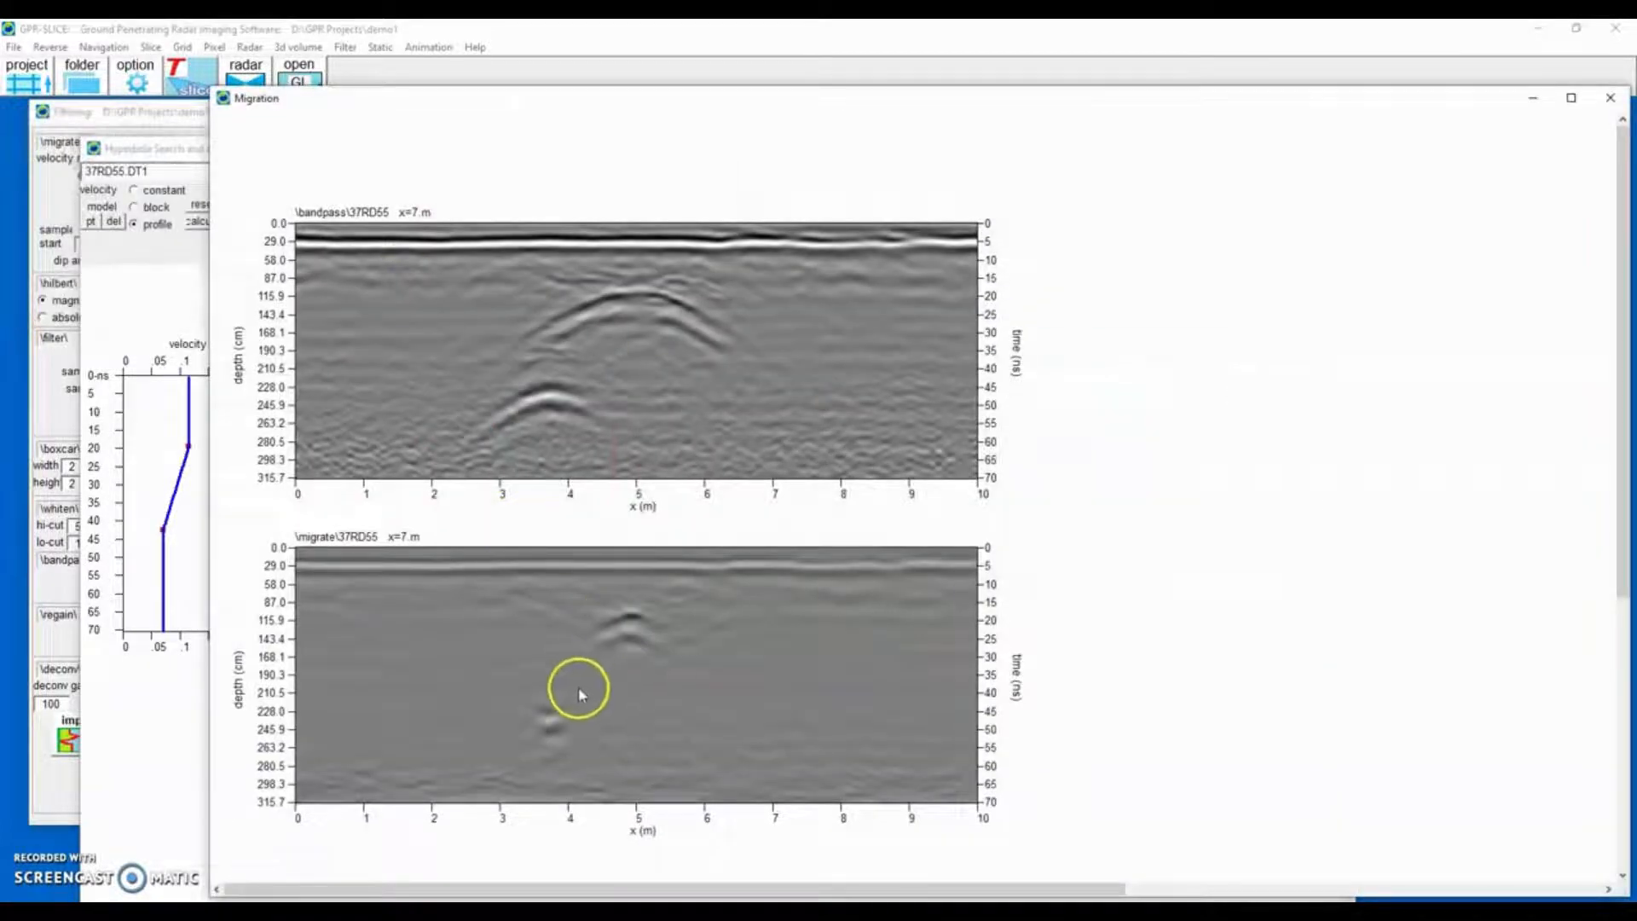
click(1611, 97)
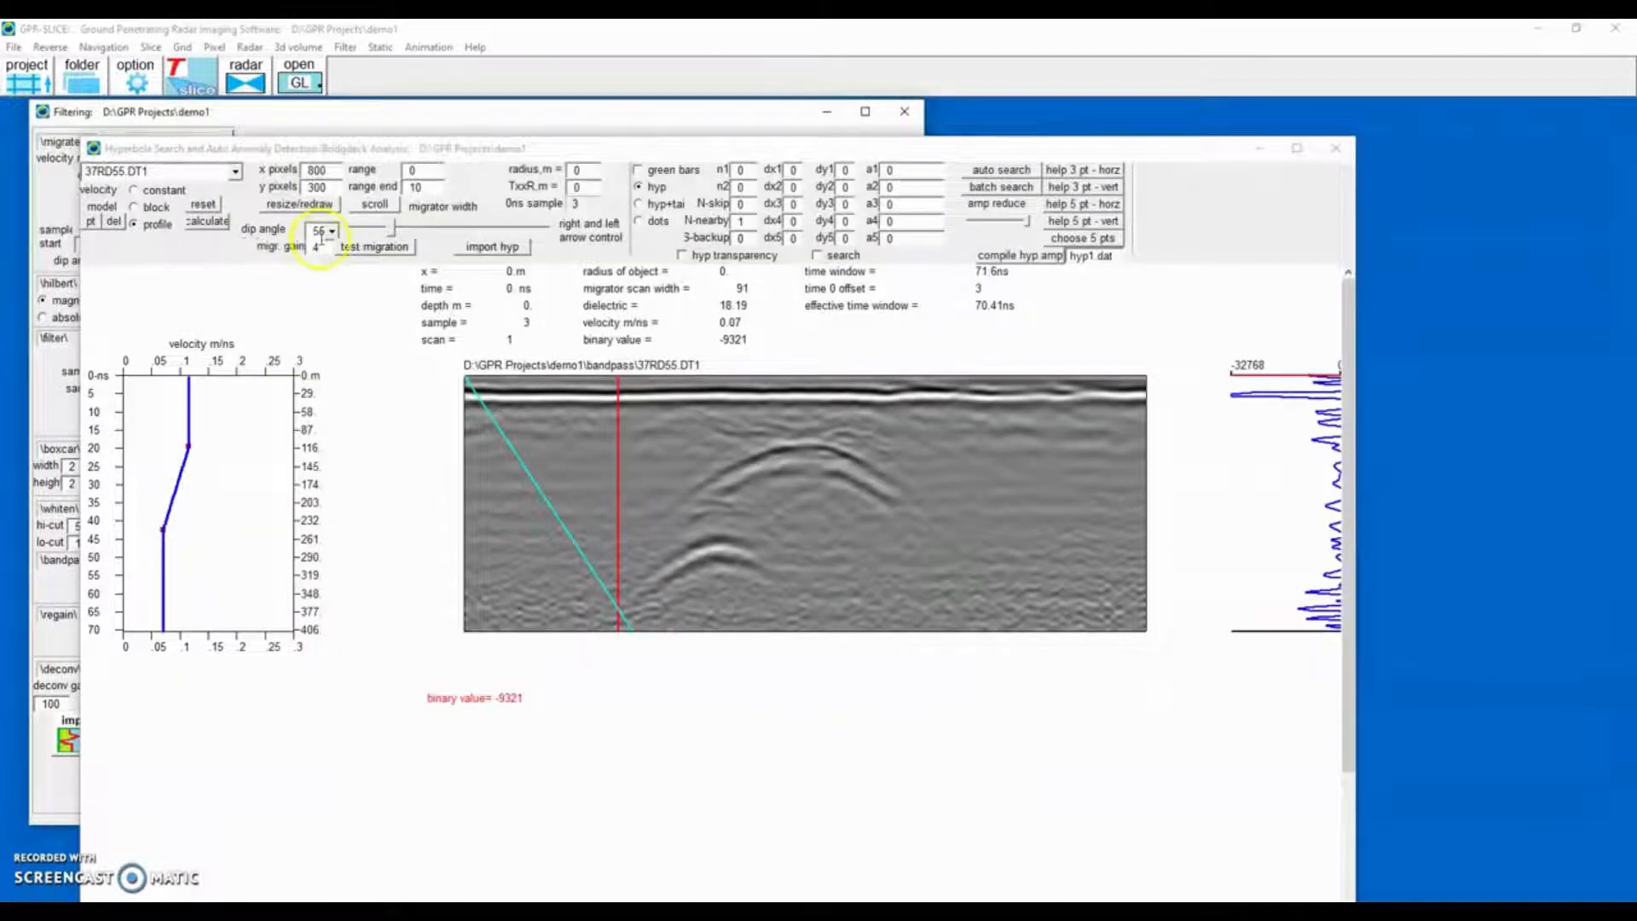
Set the migration gain to 6, rerun the test migration, and close the hyperbola search.
click(291, 249)
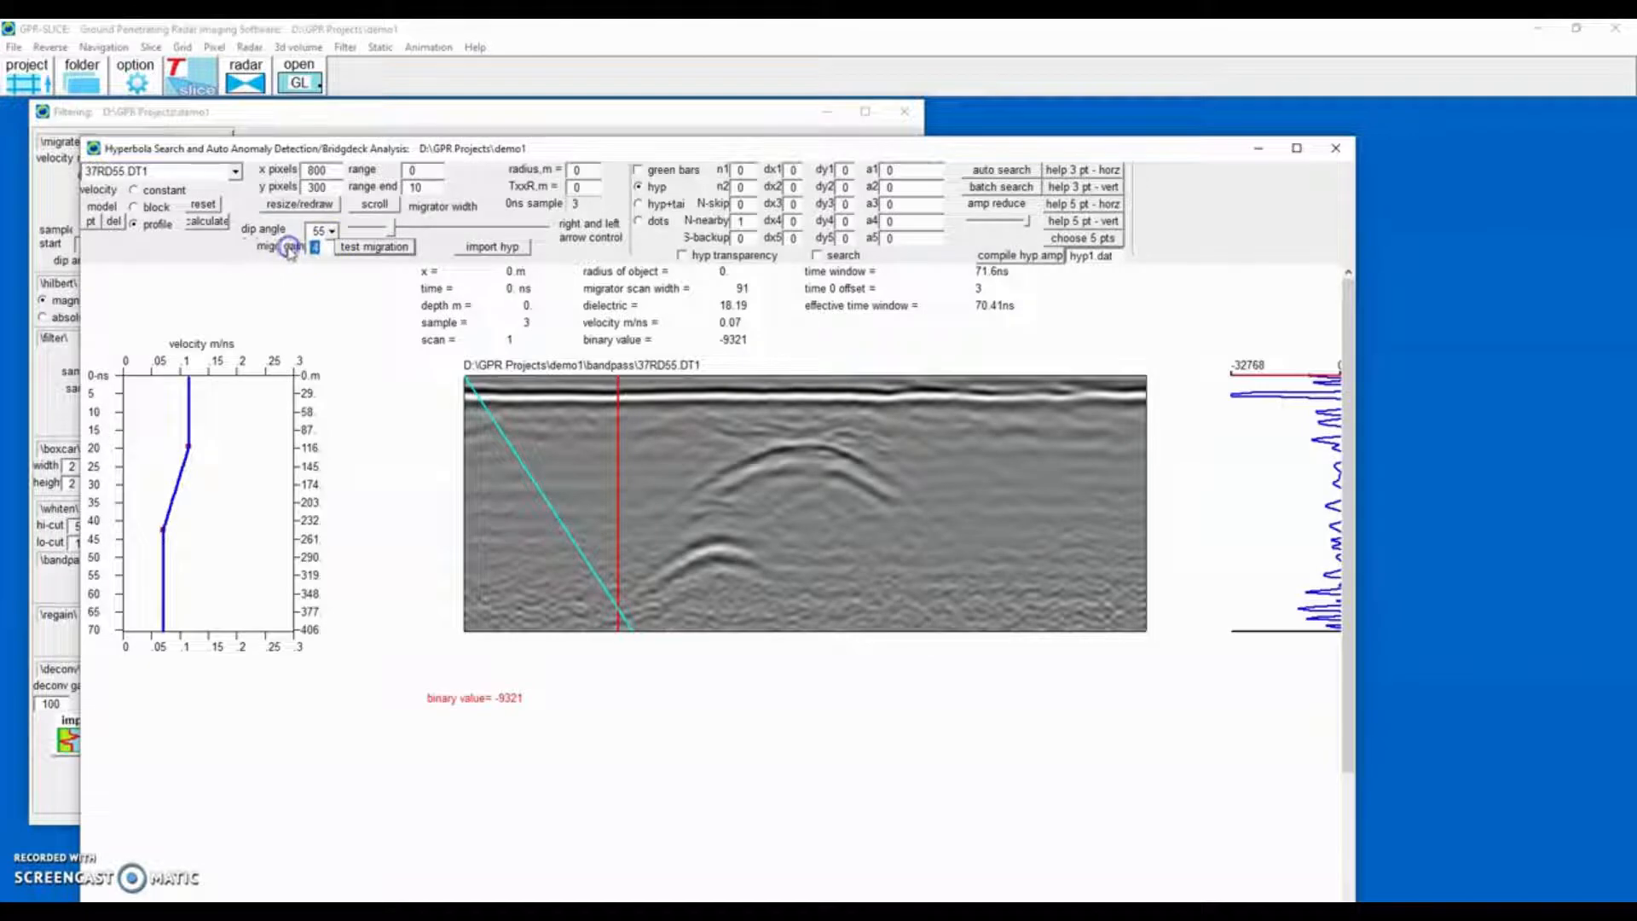
click(381, 253)
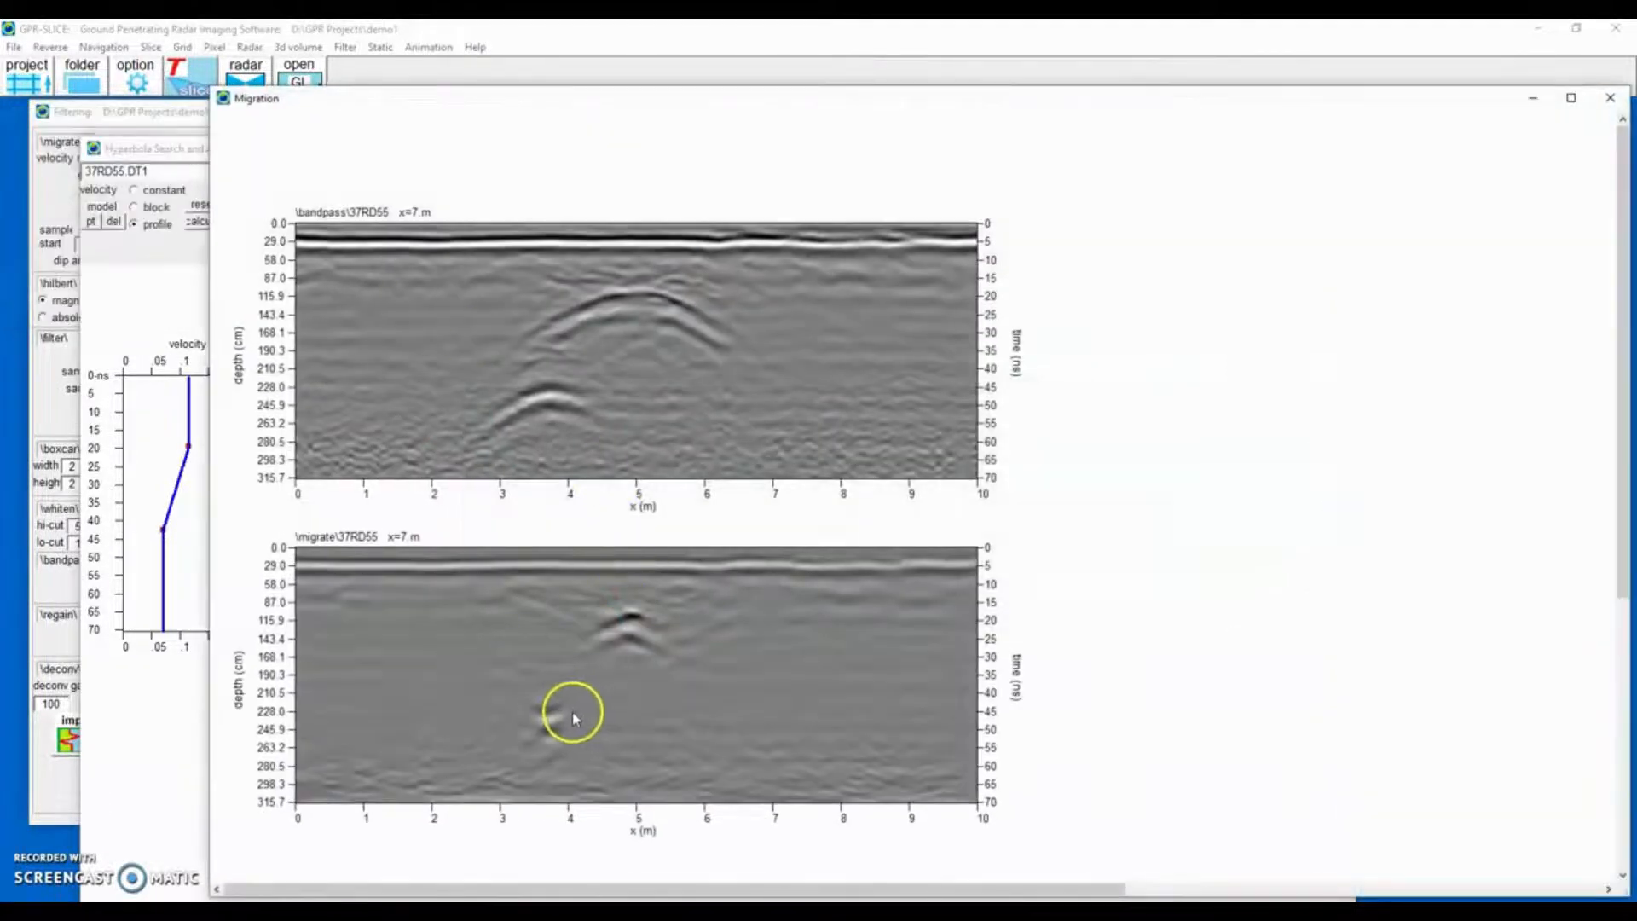
click(1611, 97)
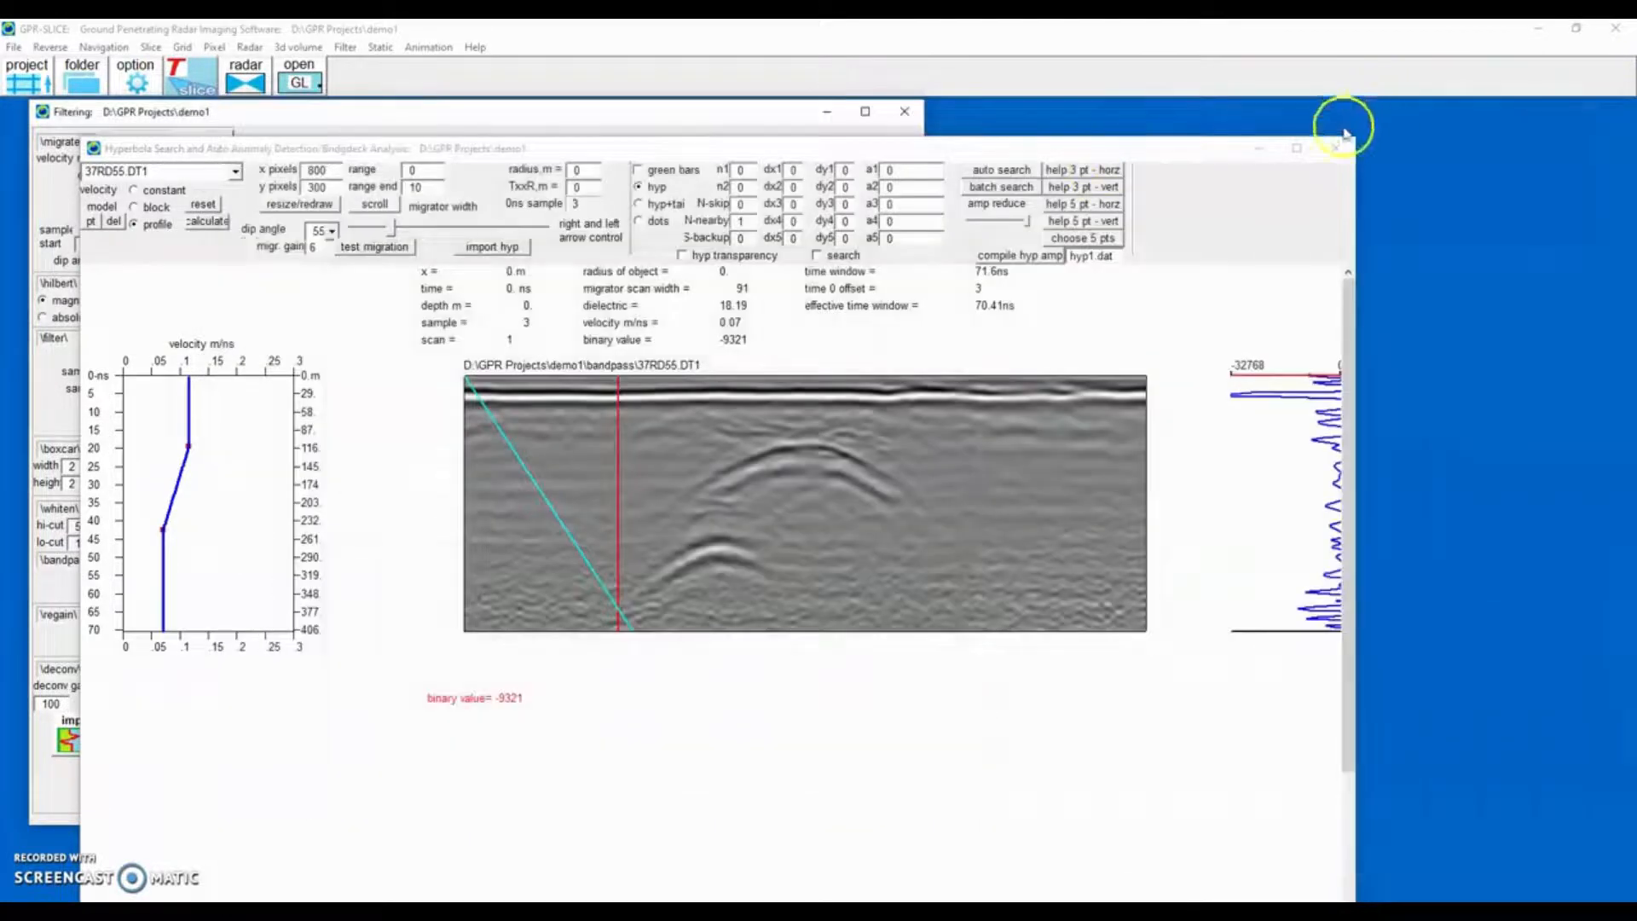
click(1336, 147)
Set the number of logical cores to 12 in the plot options.
click(123, 72)
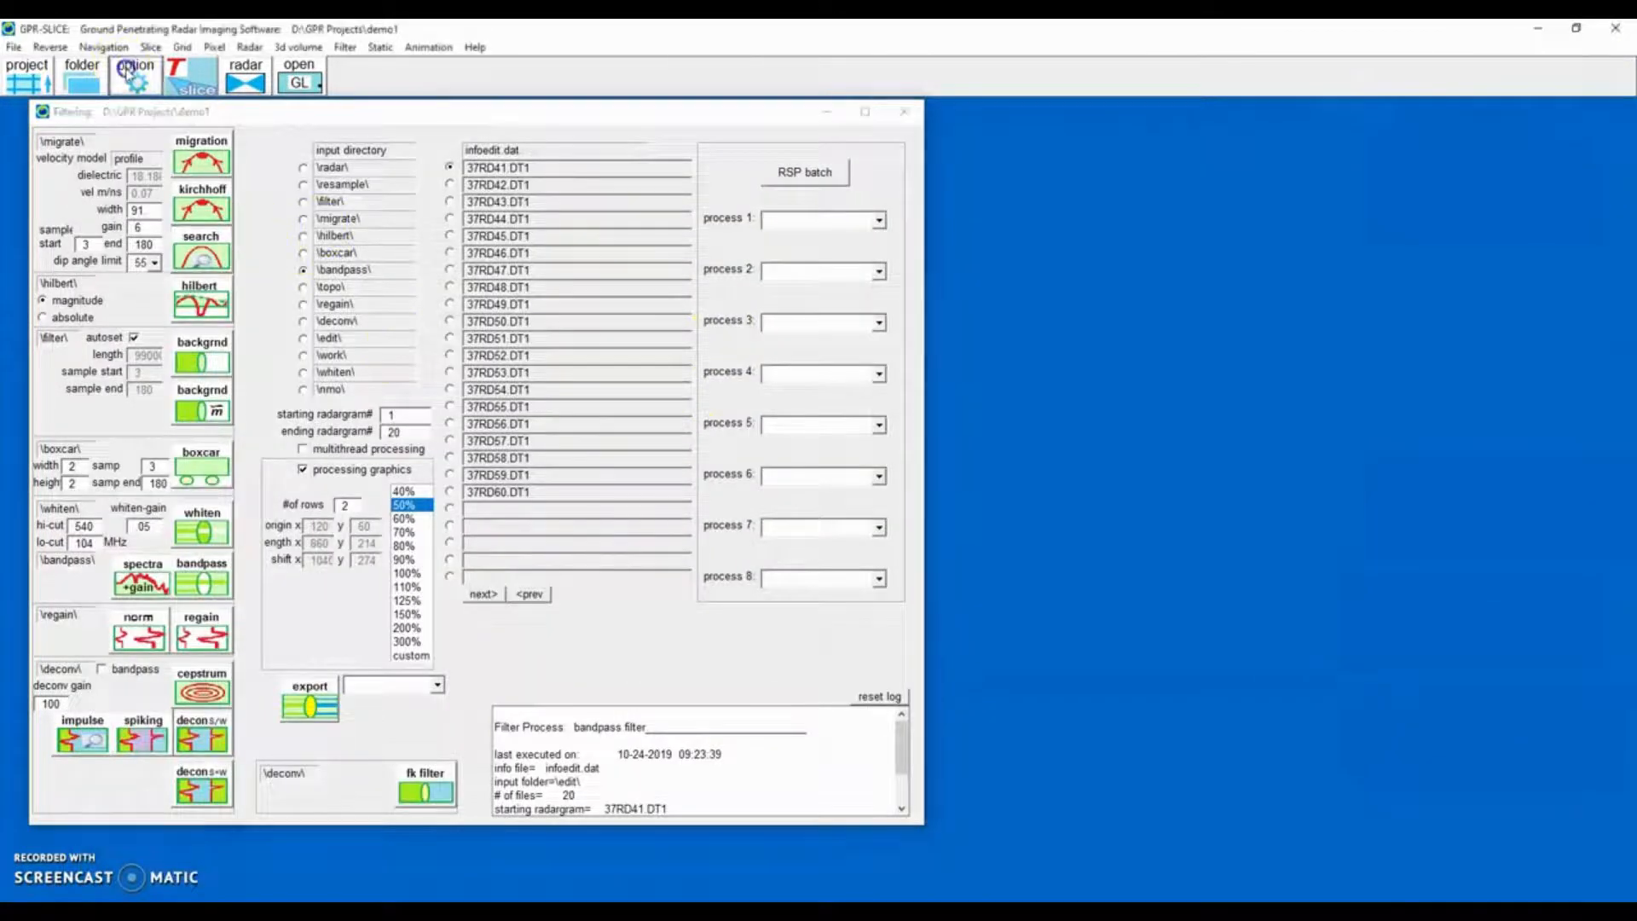
double_click(662, 167)
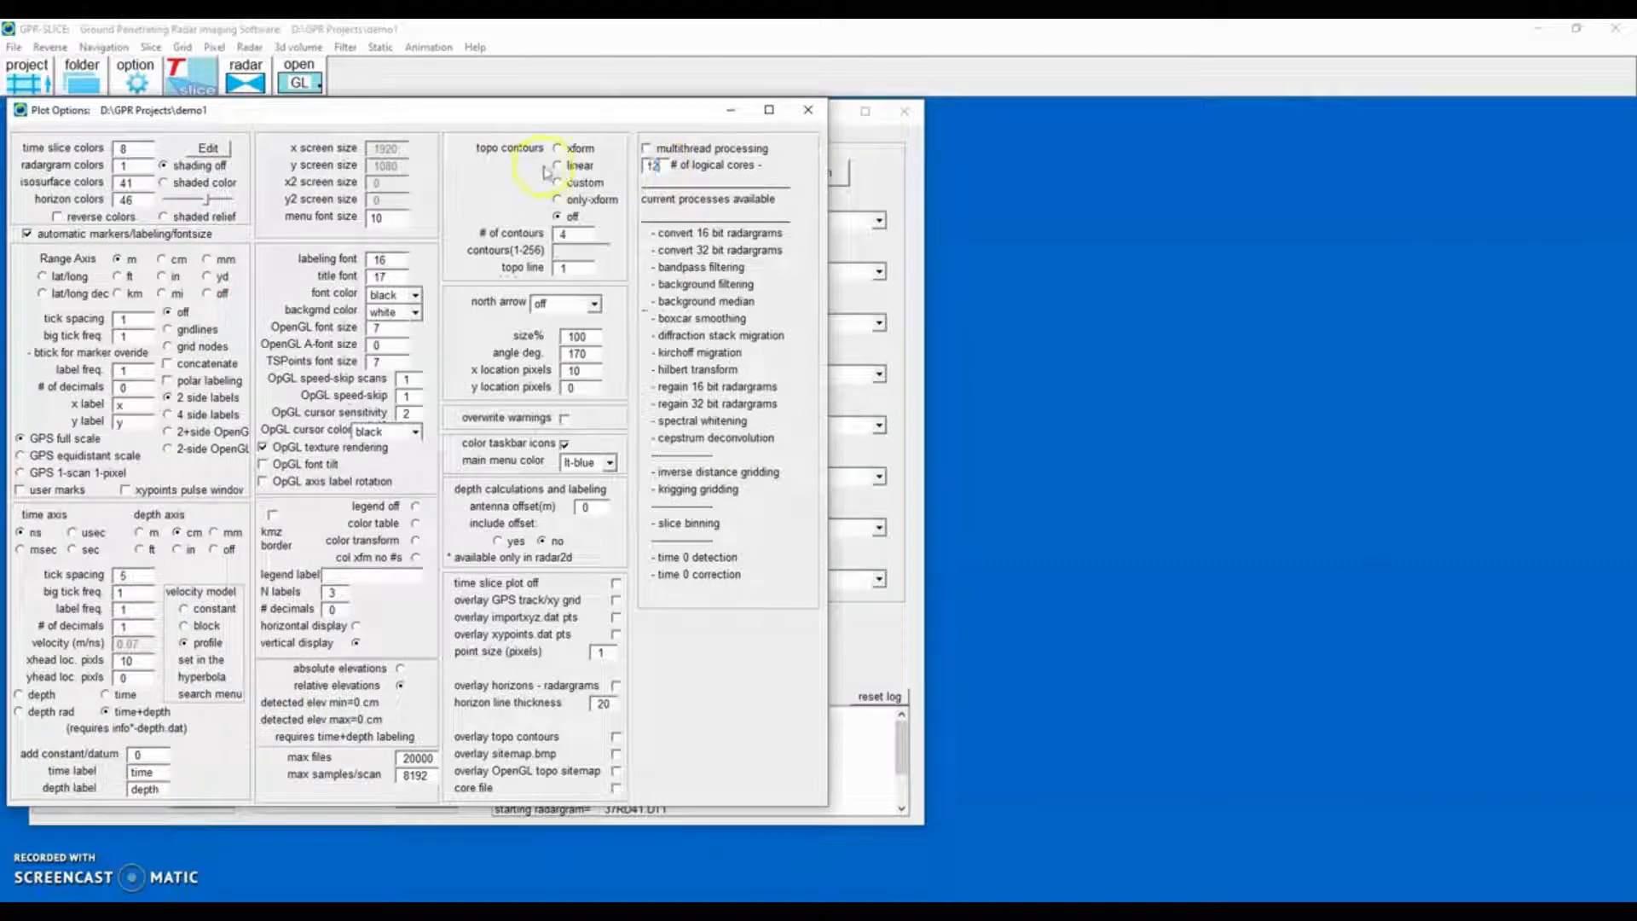
click(808, 109)
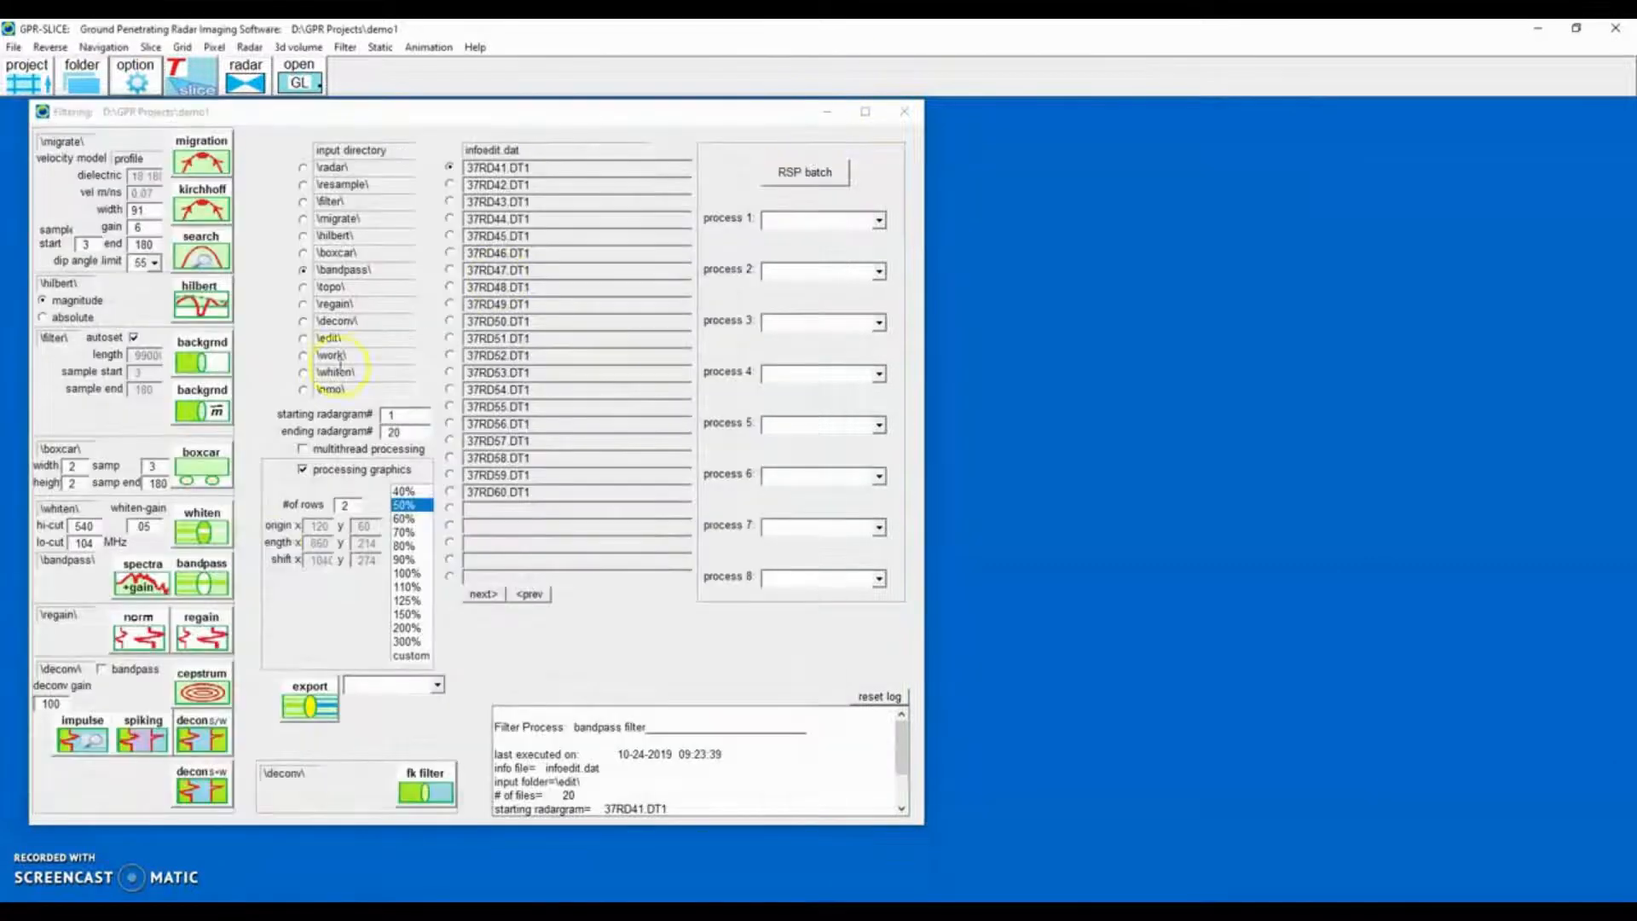
Enable multithread processing and run Kirchhoff migration on the bandpass radargrams.
click(304, 450)
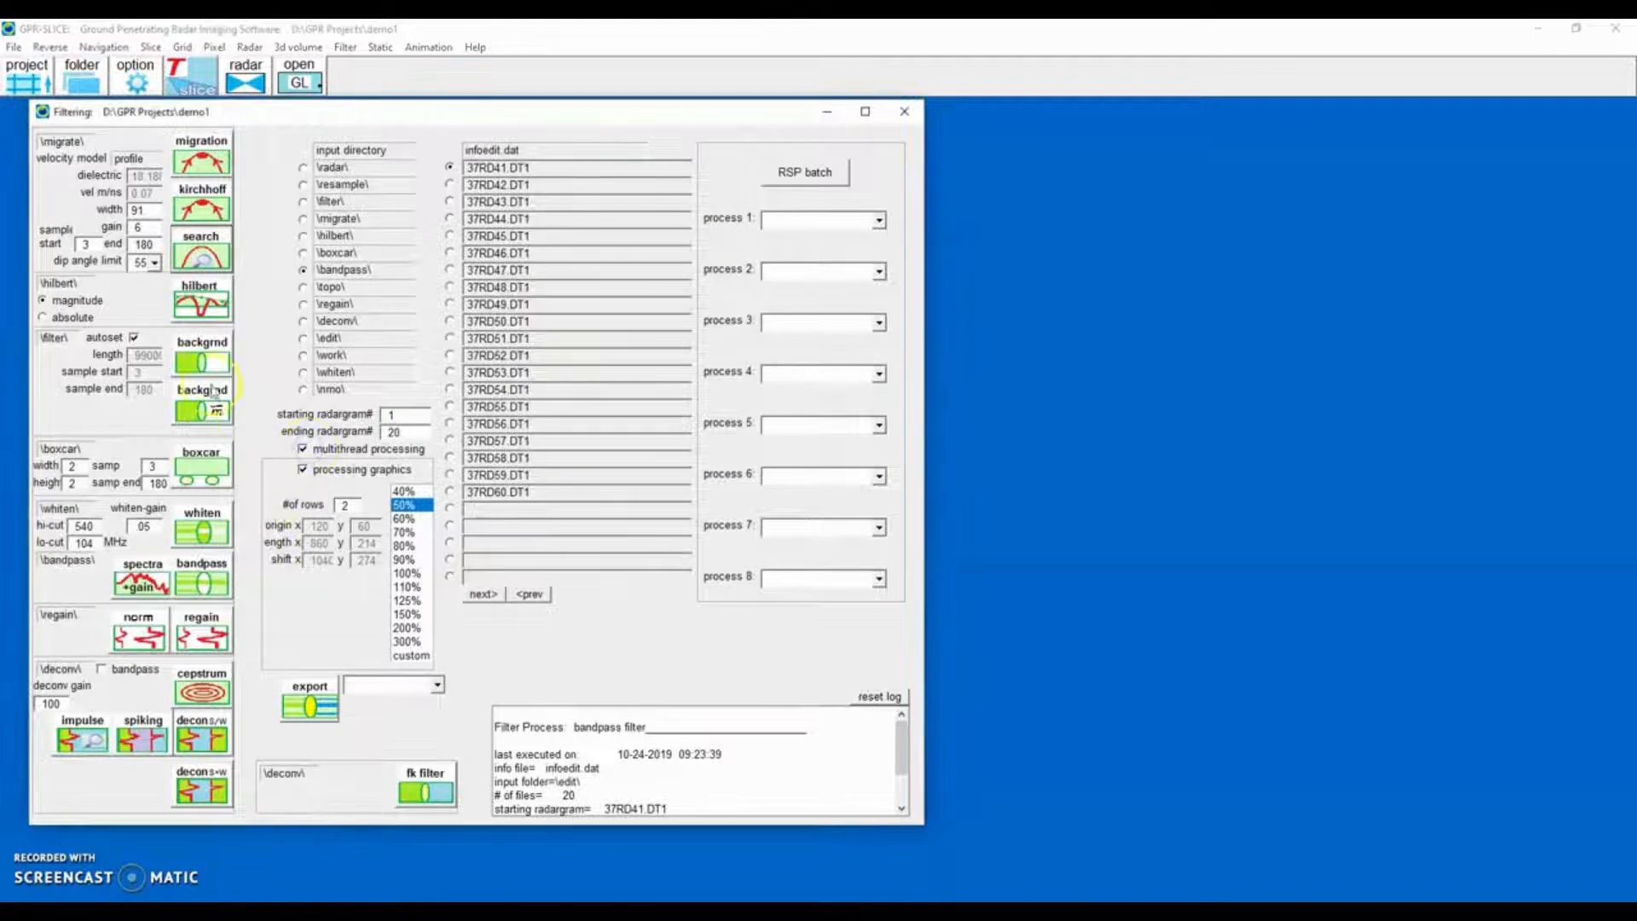
click(200, 209)
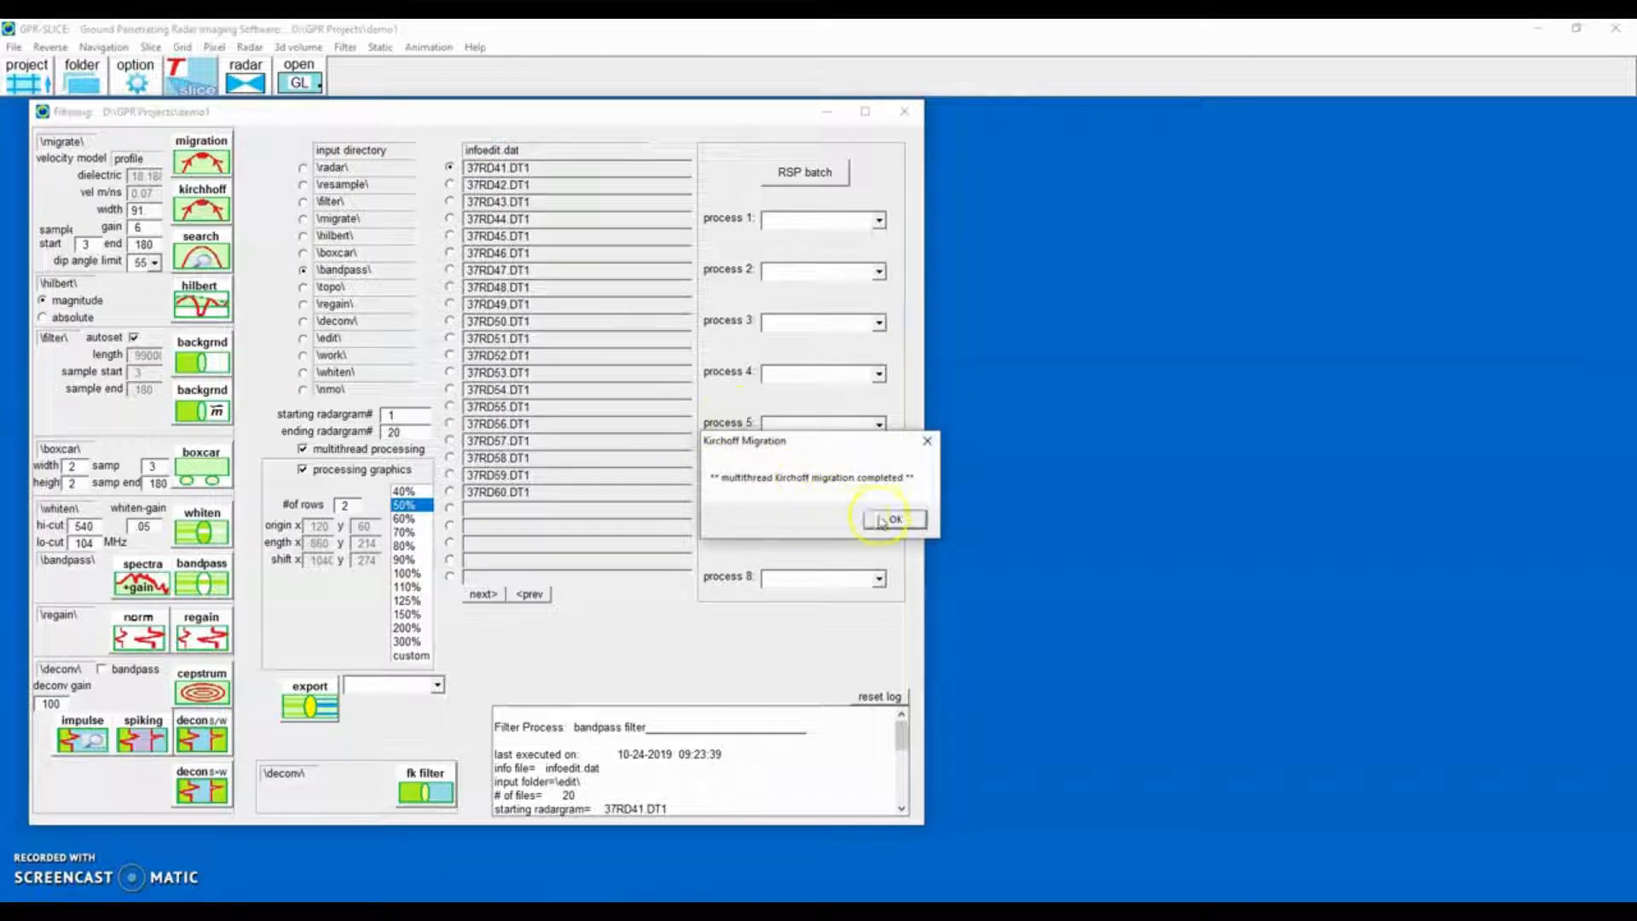
click(892, 519)
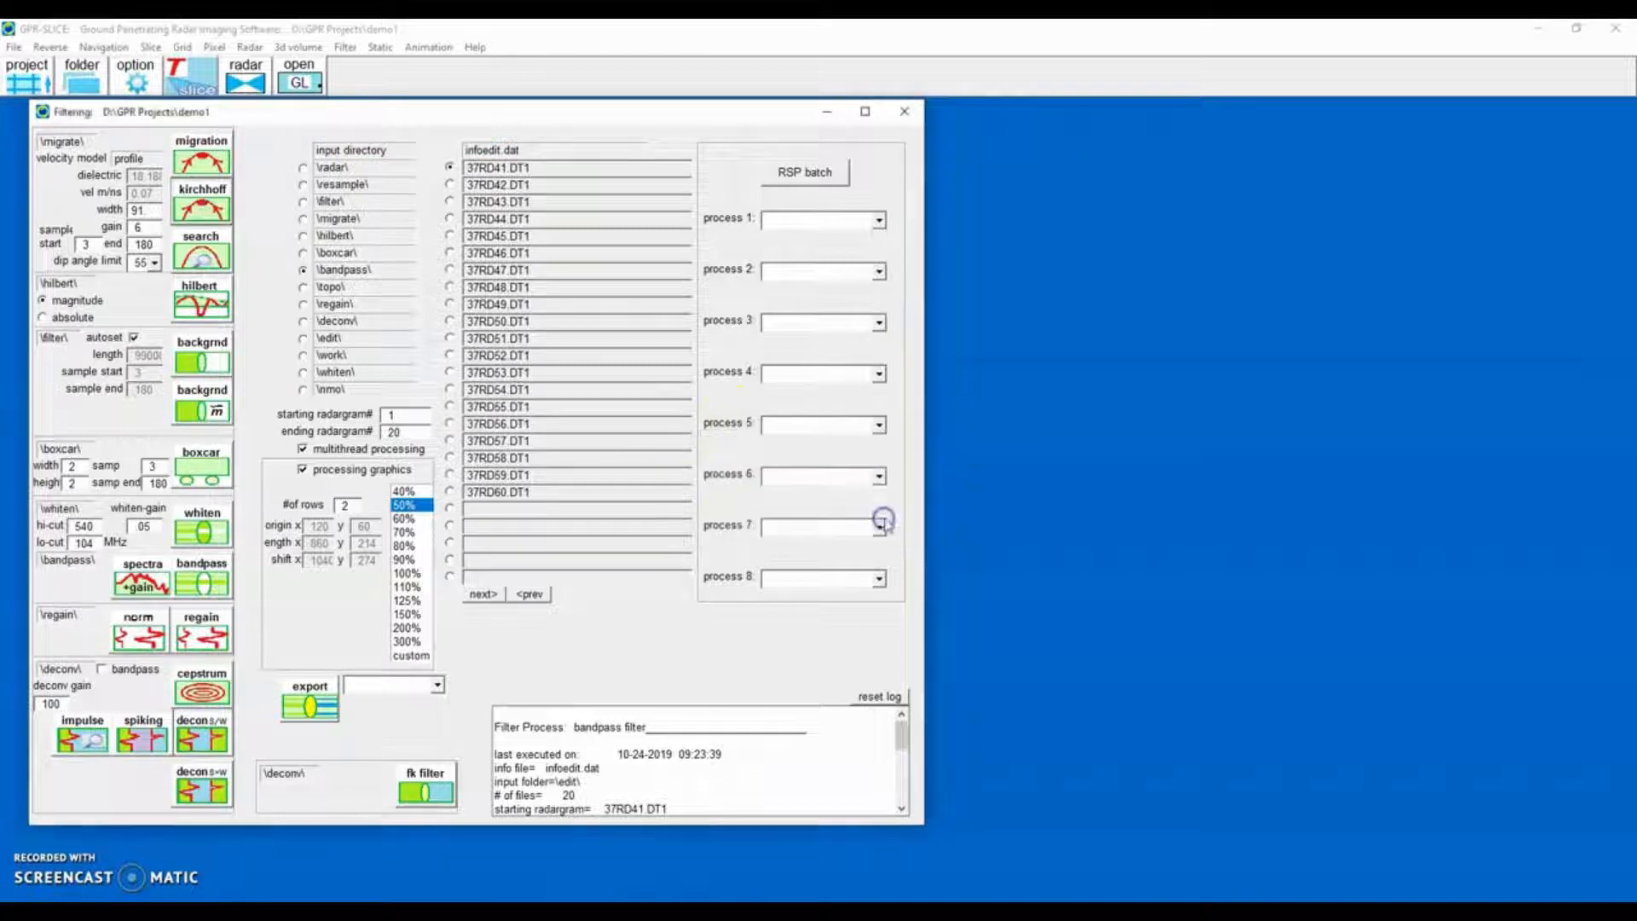
Apply the Hilbert transform to the migrated radargrams without multithreading and close the filtering window.
click(305, 221)
click(308, 451)
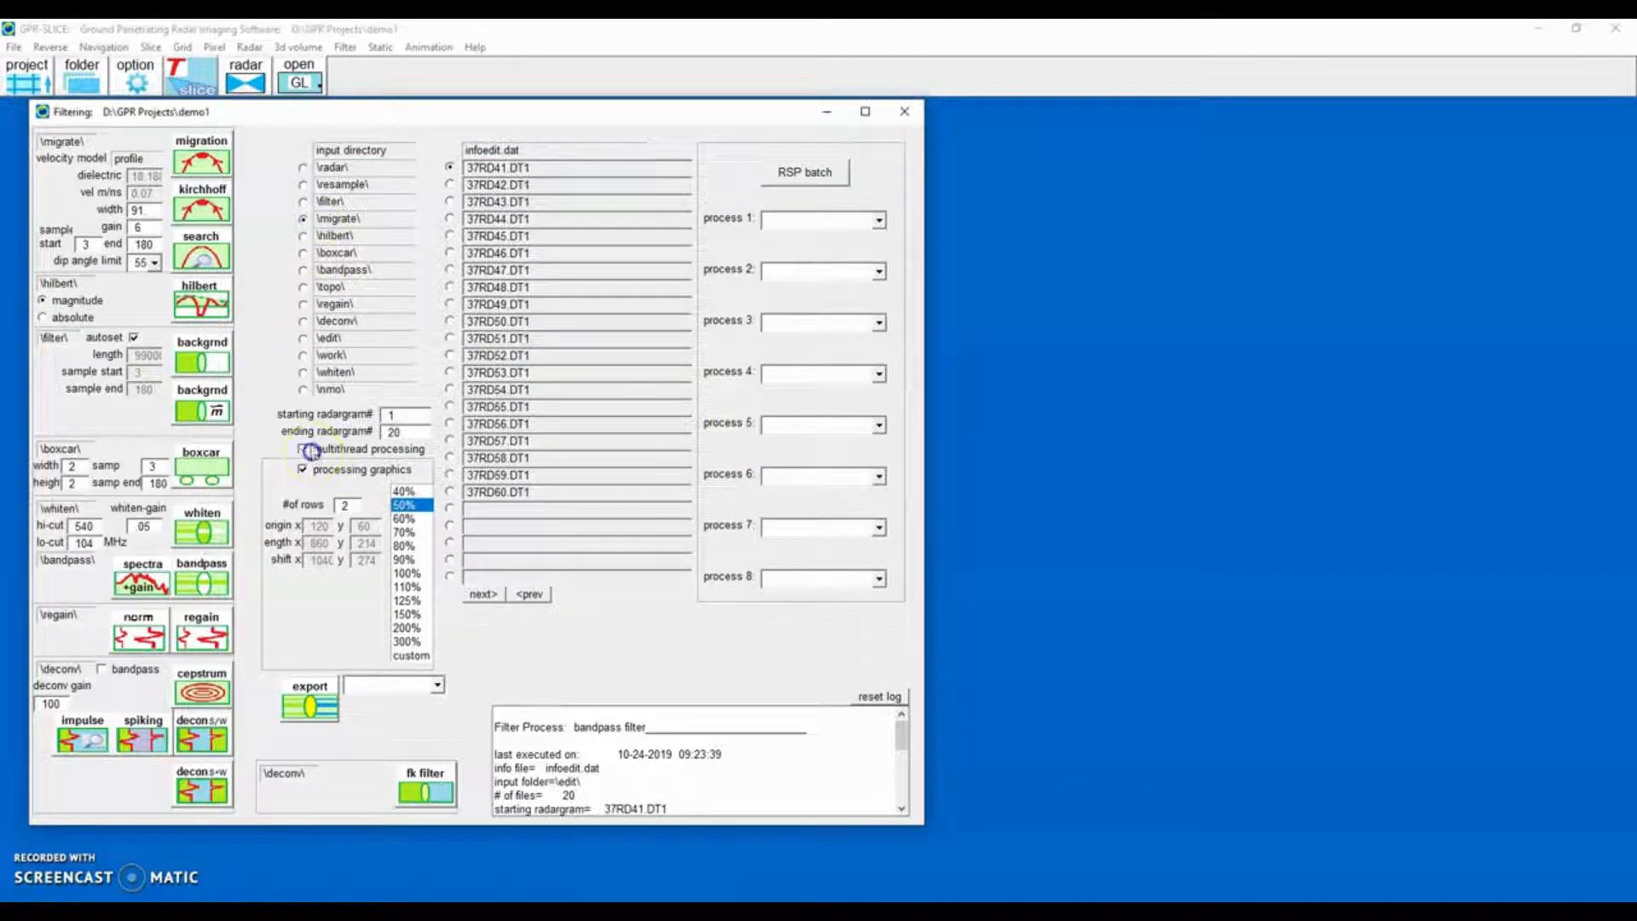
click(204, 308)
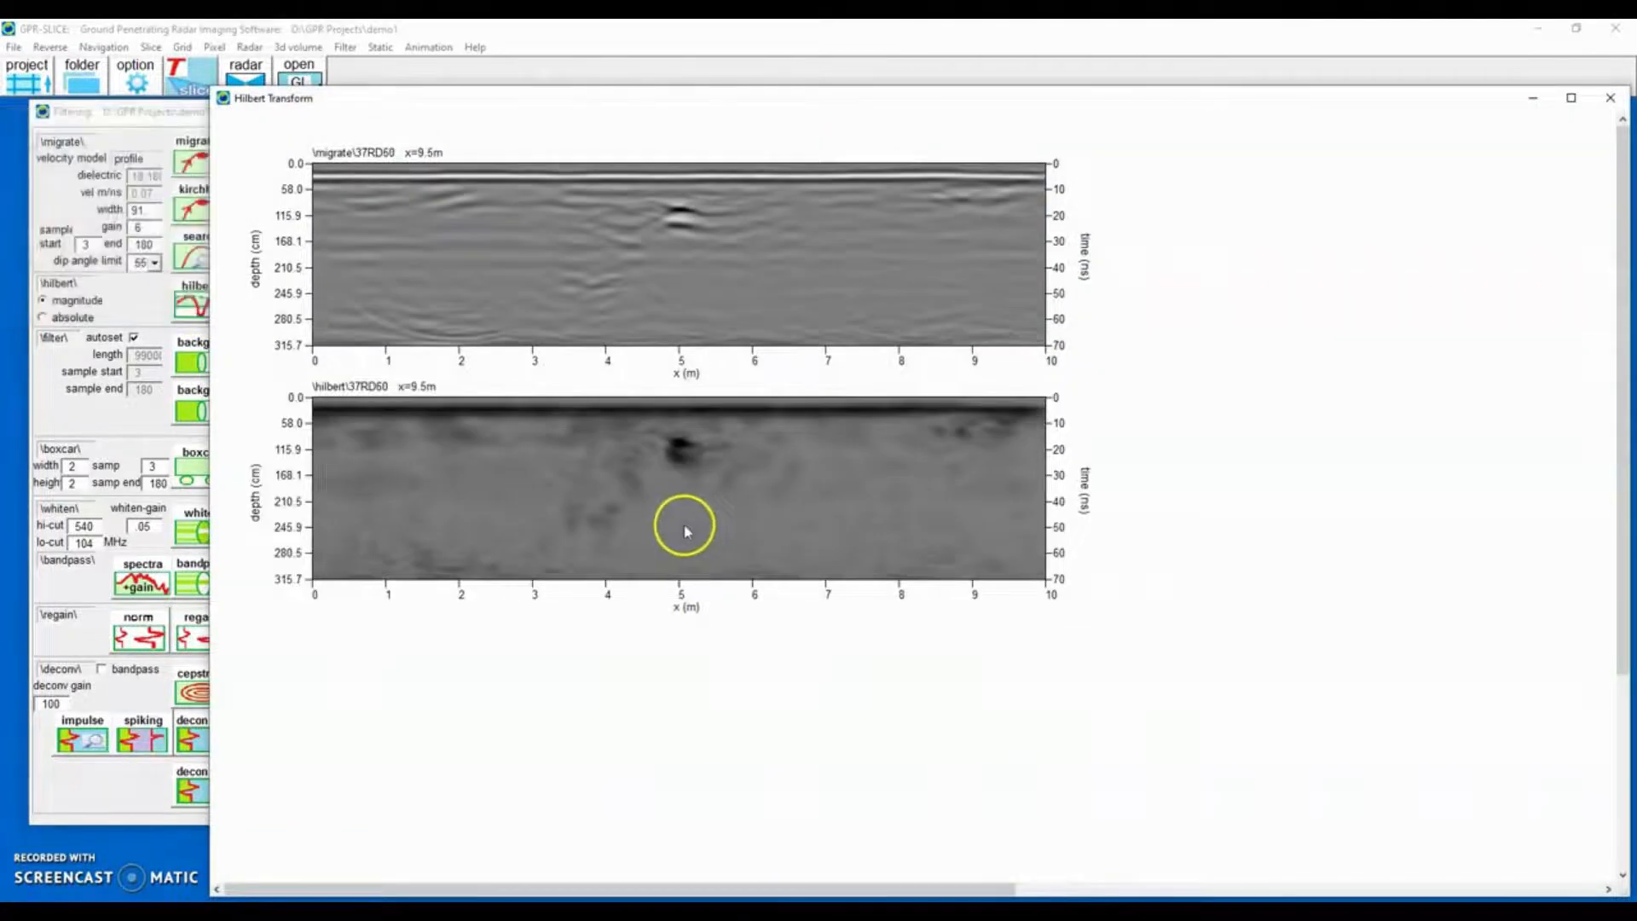
click(1610, 98)
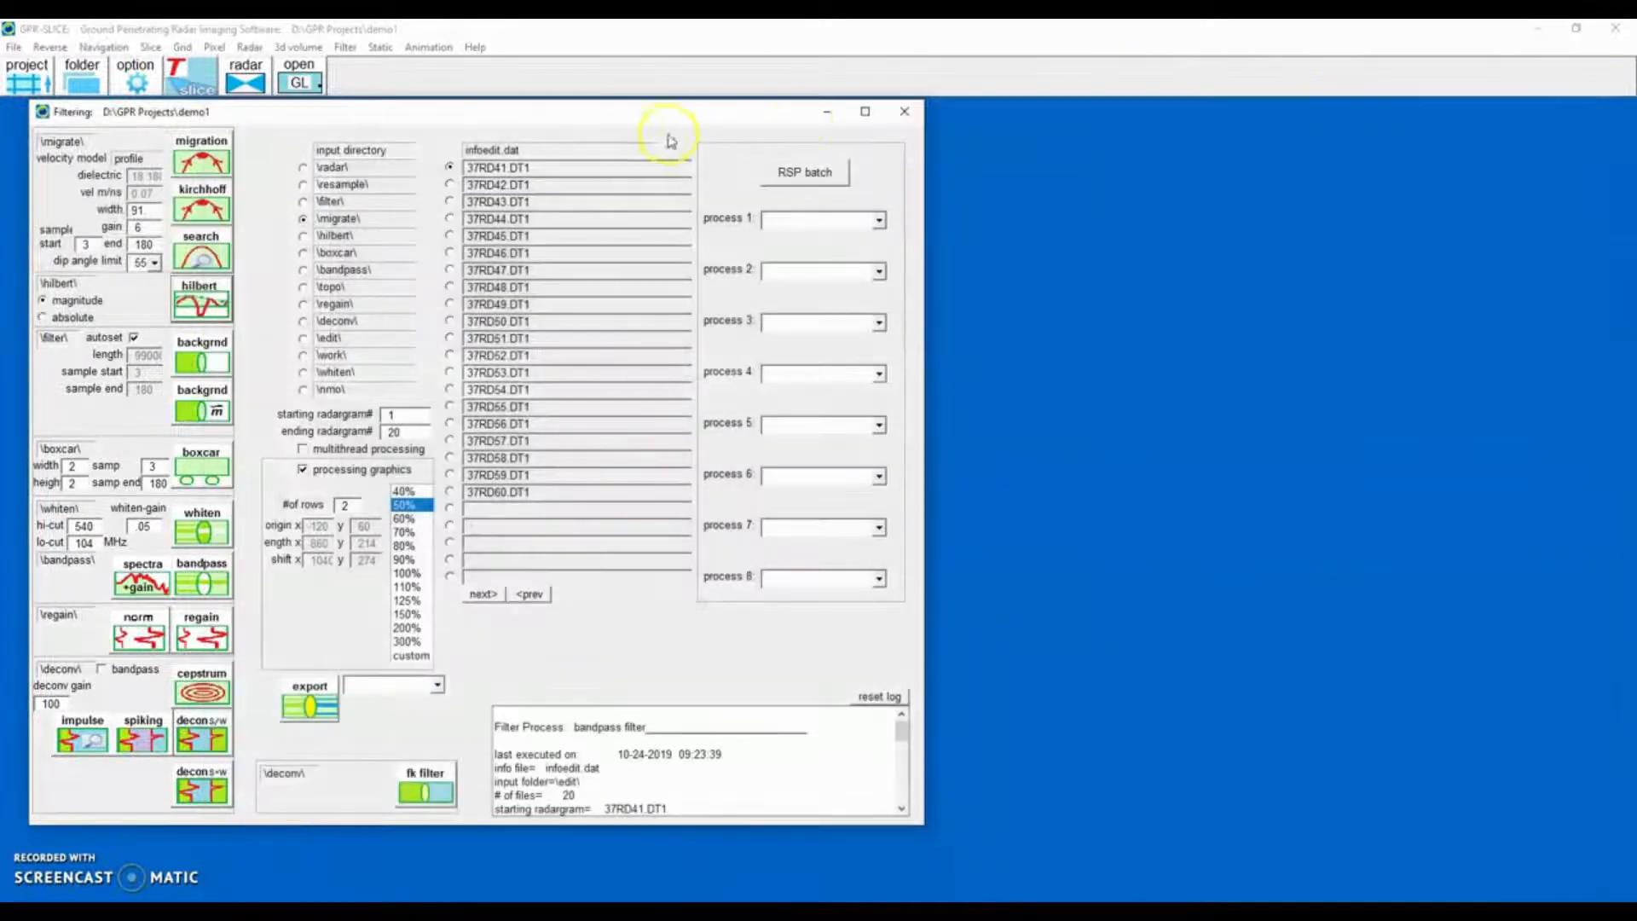
click(895, 113)
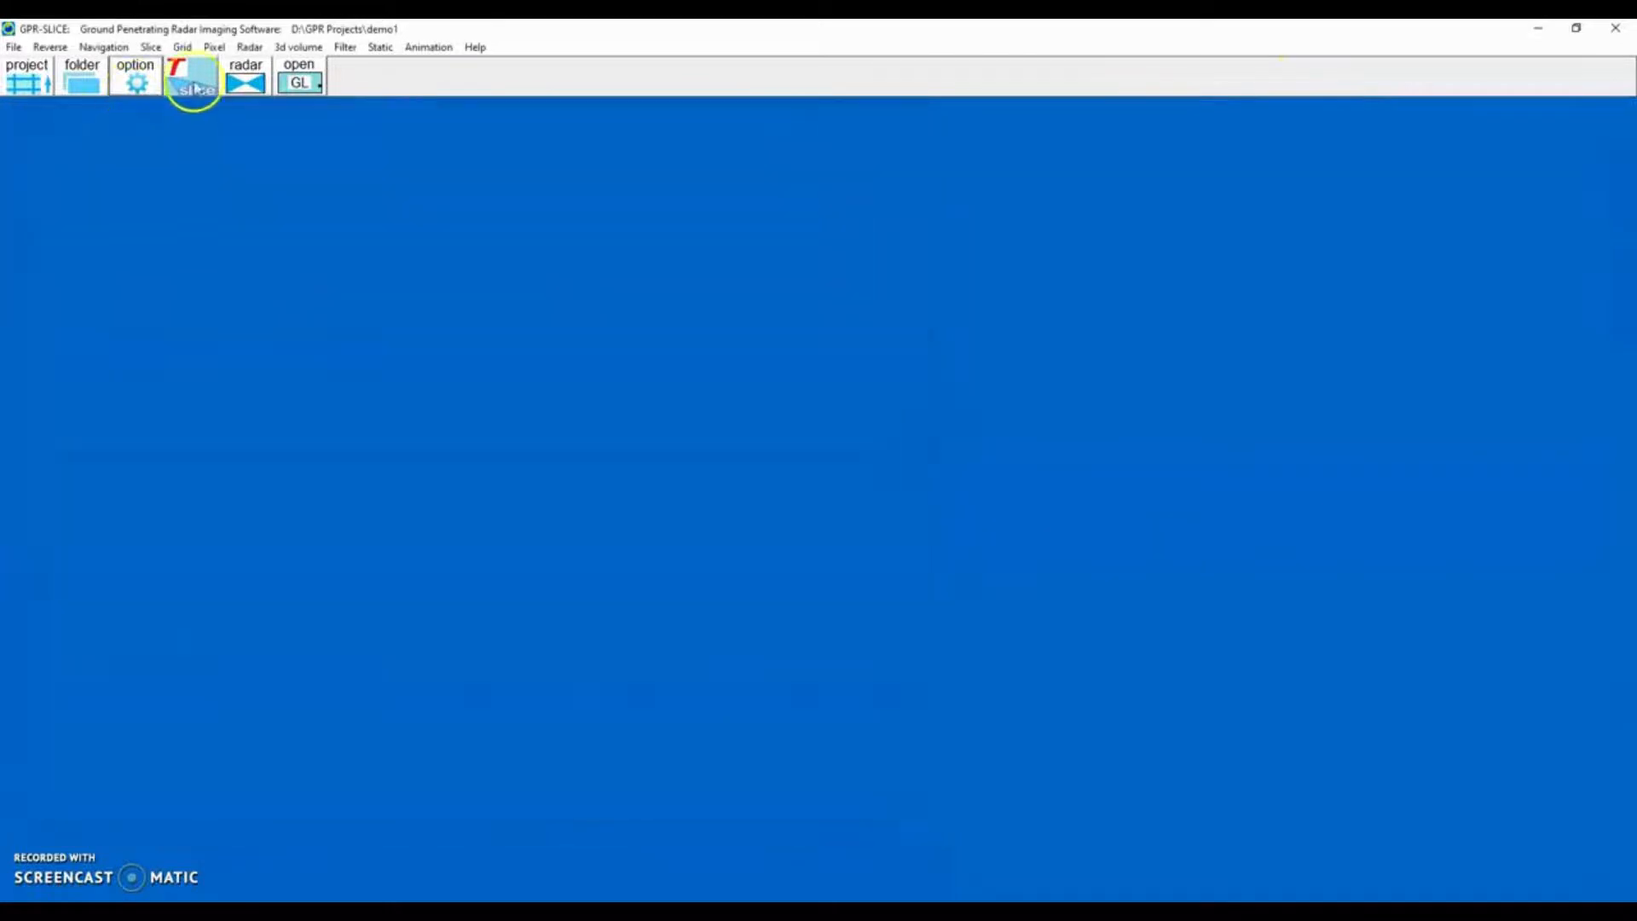
Display the migrated, Hilbert, bandpass and edited radargrams together at 90% scan display.
click(251, 81)
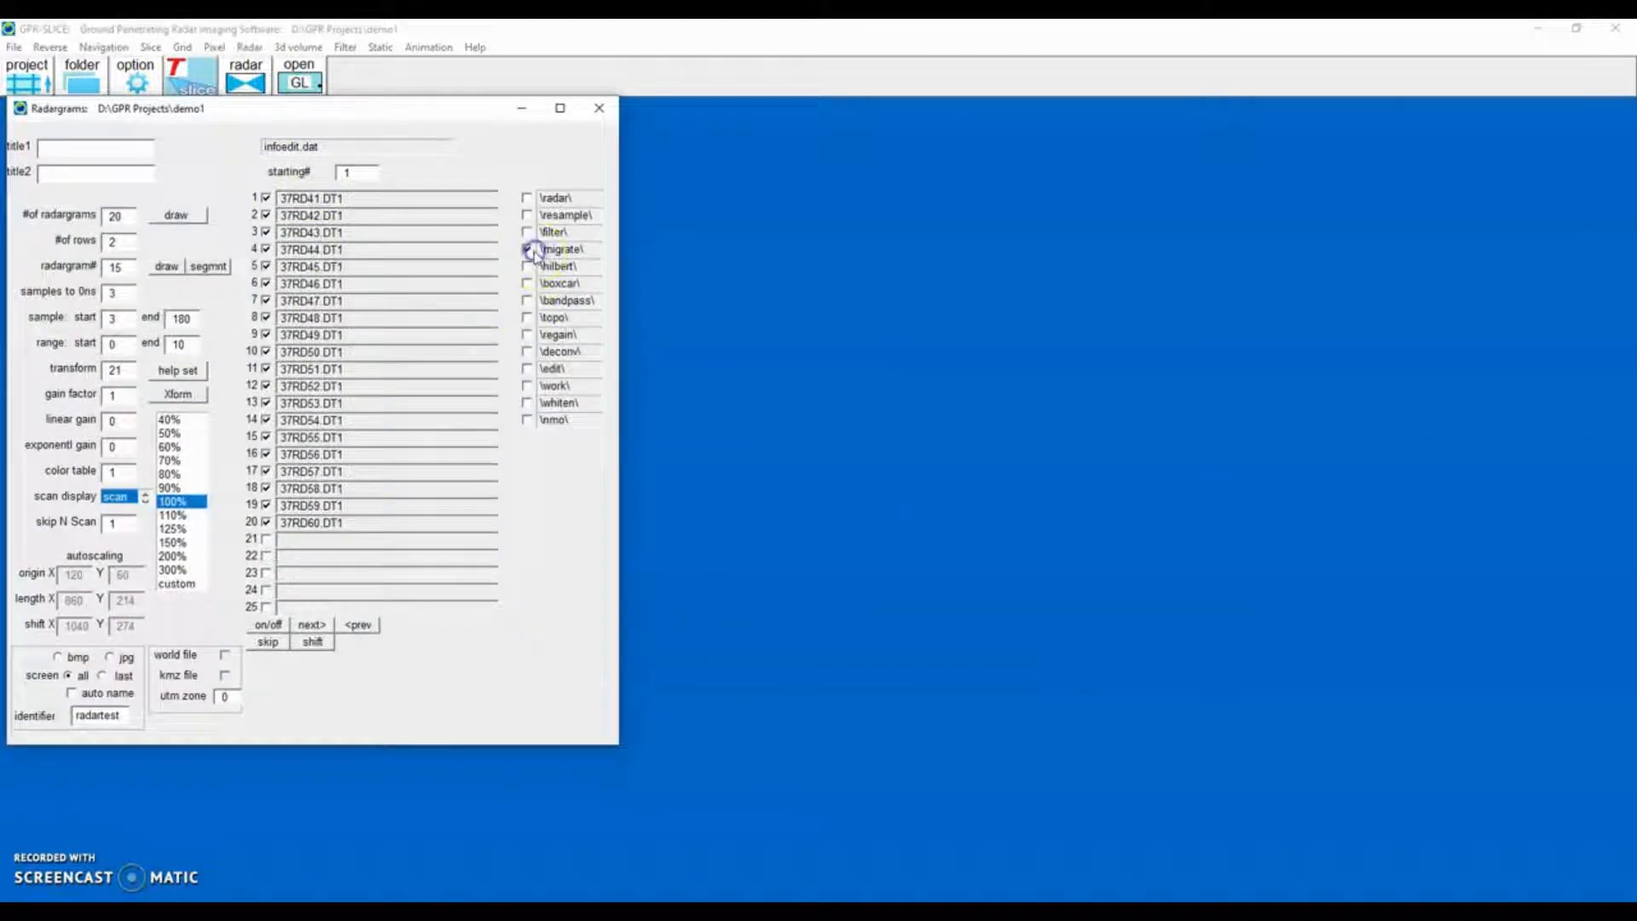
click(527, 266)
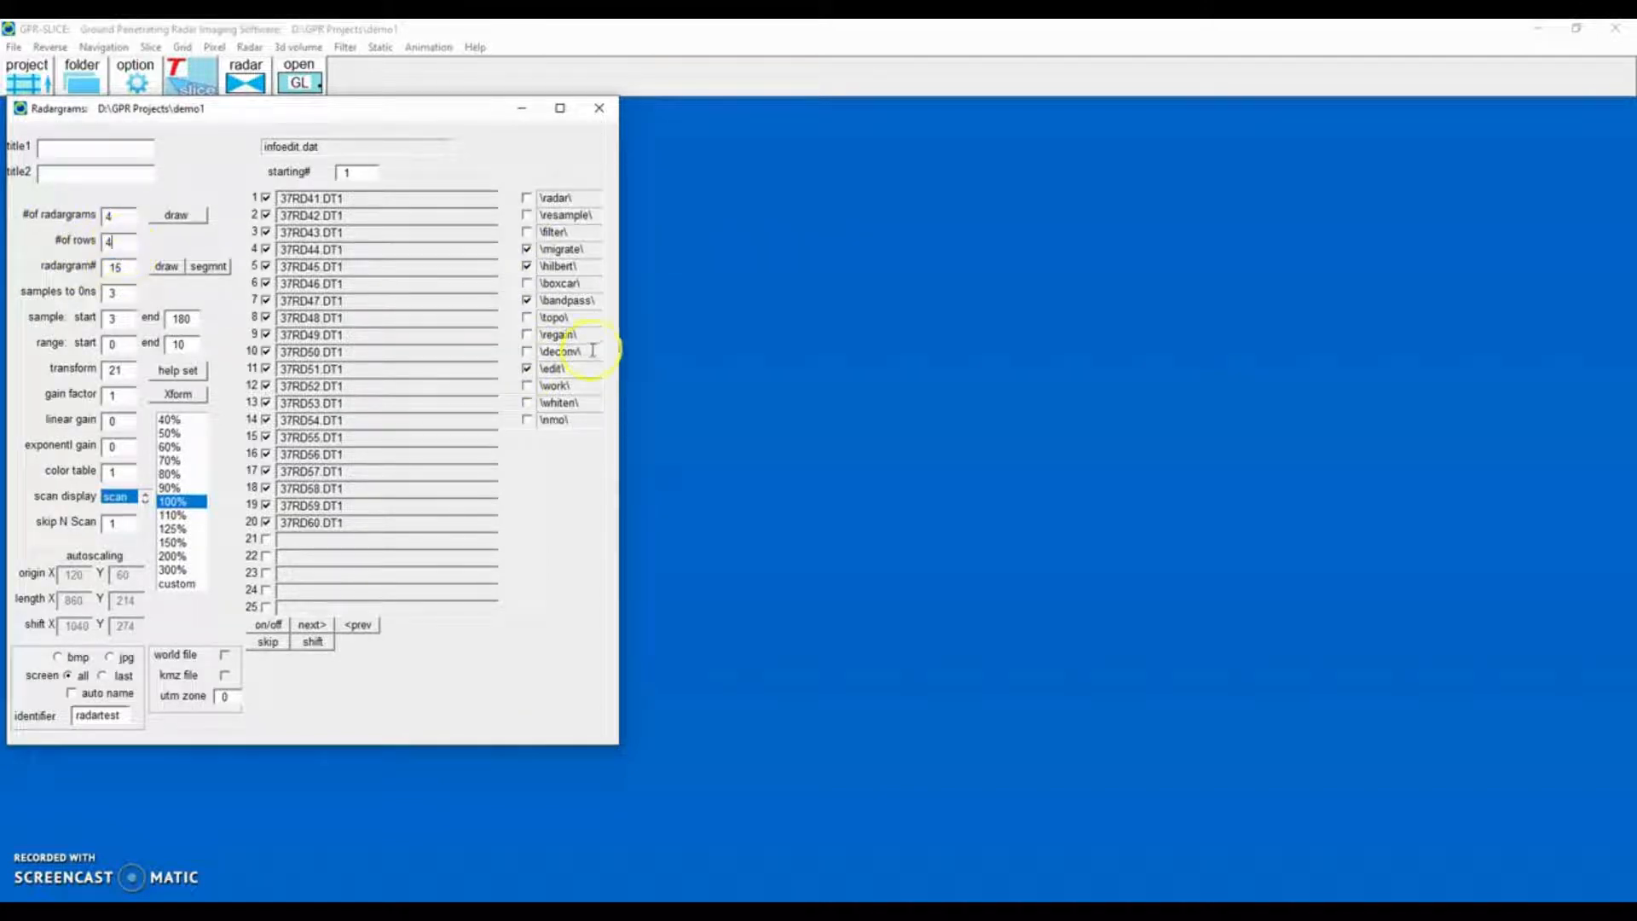
click(169, 488)
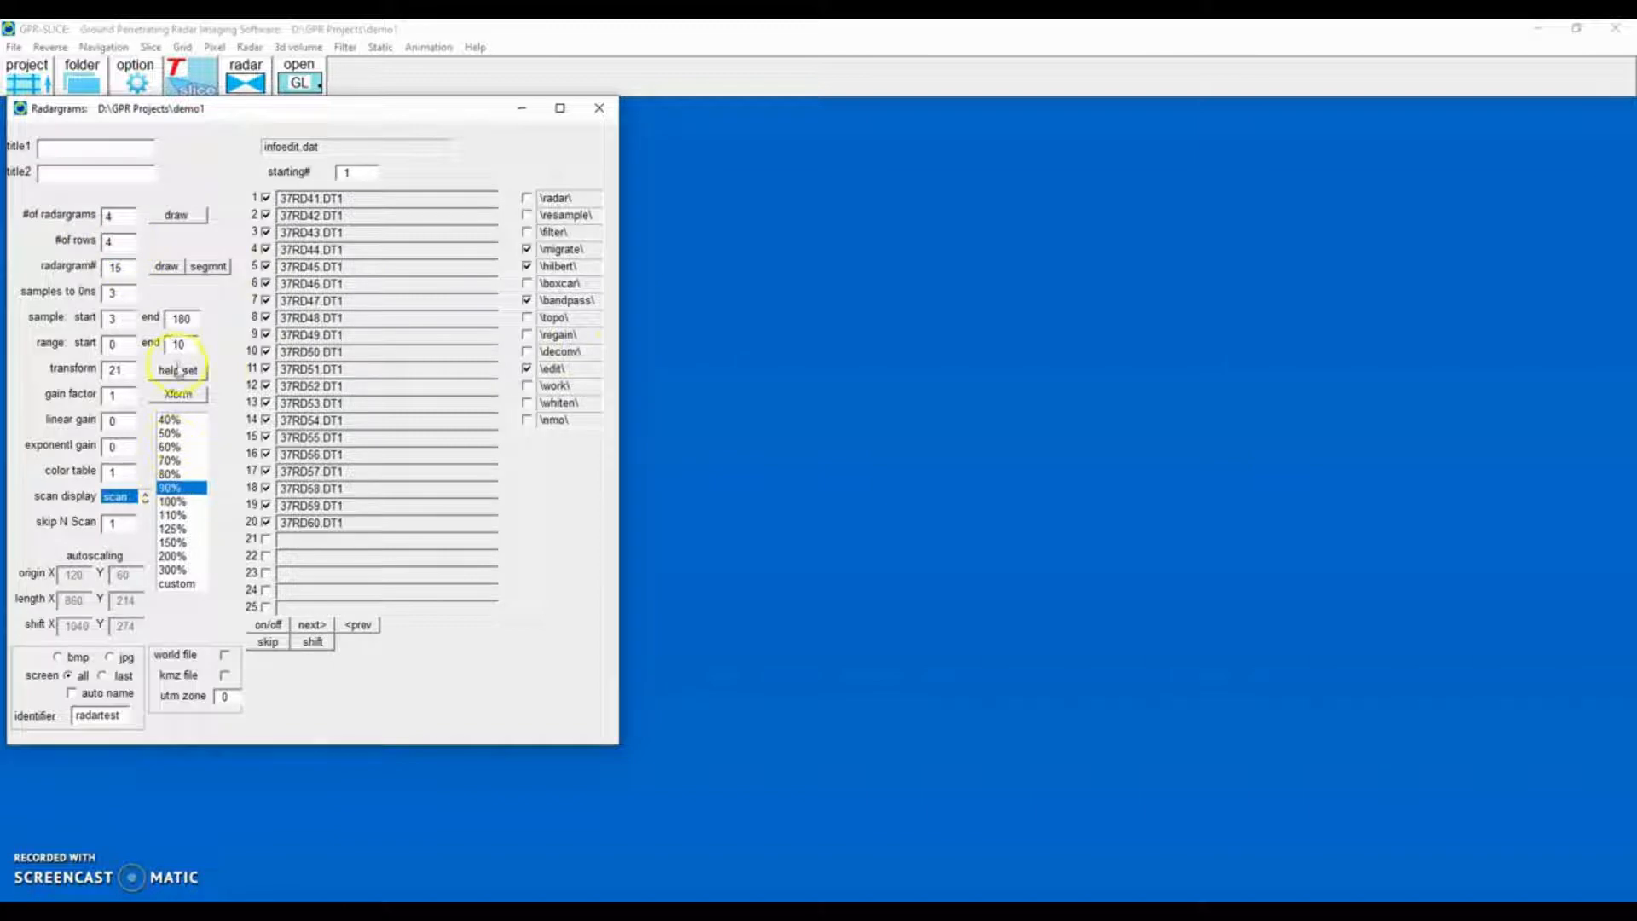
click(175, 215)
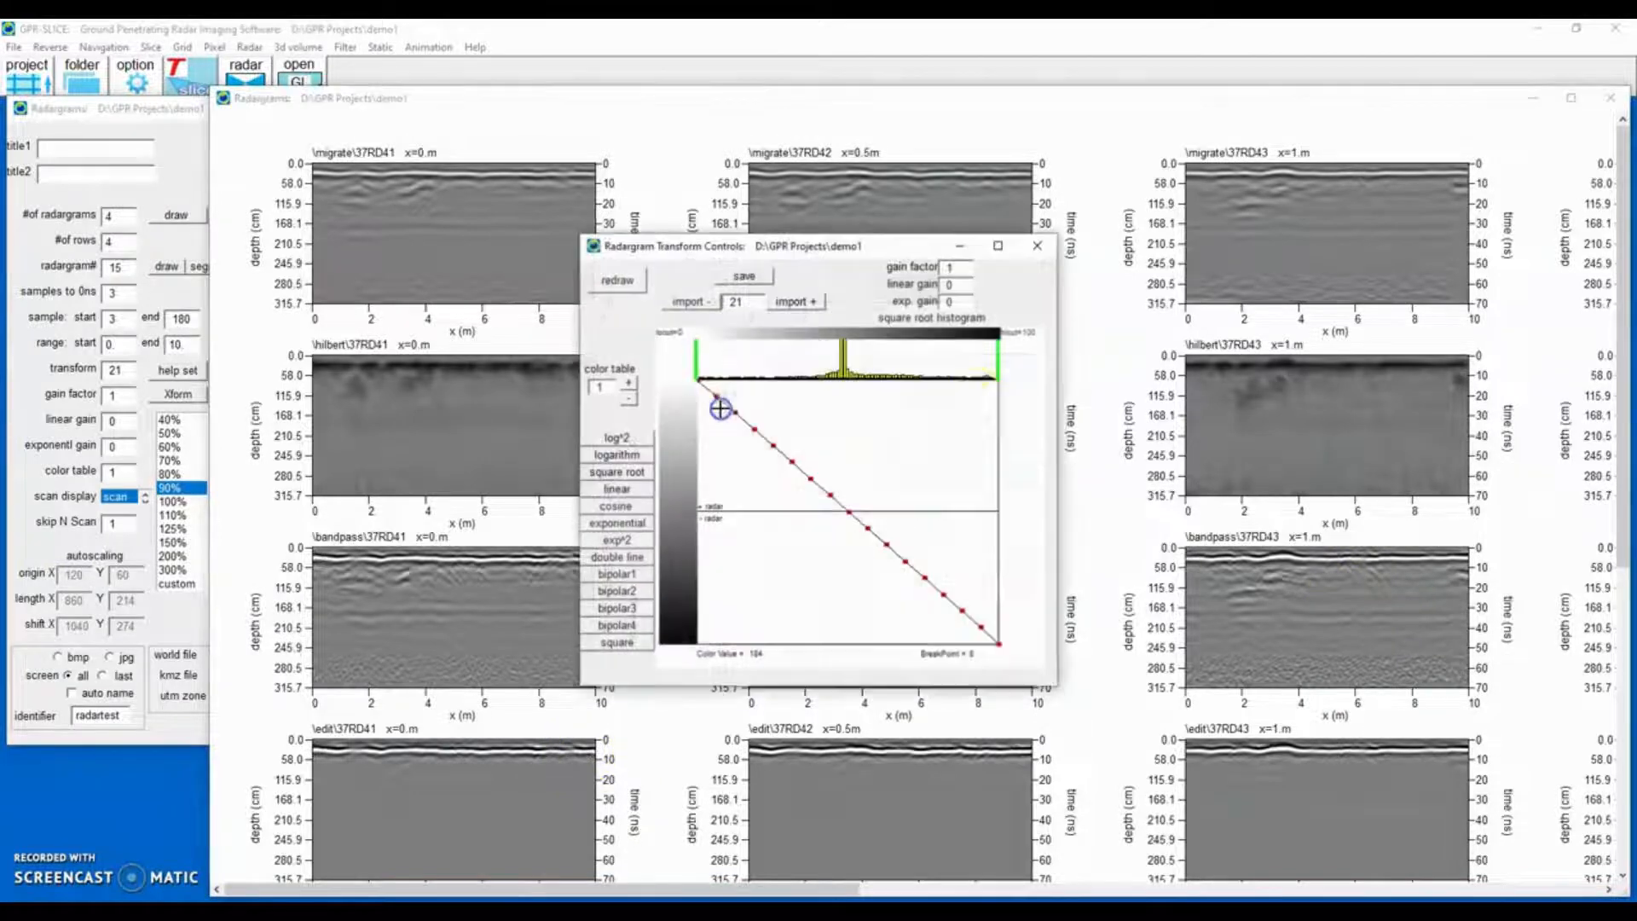
Apply the bipolar2 color transform to the radargrams, redraw them, and close the radargram windows.
click(733, 403)
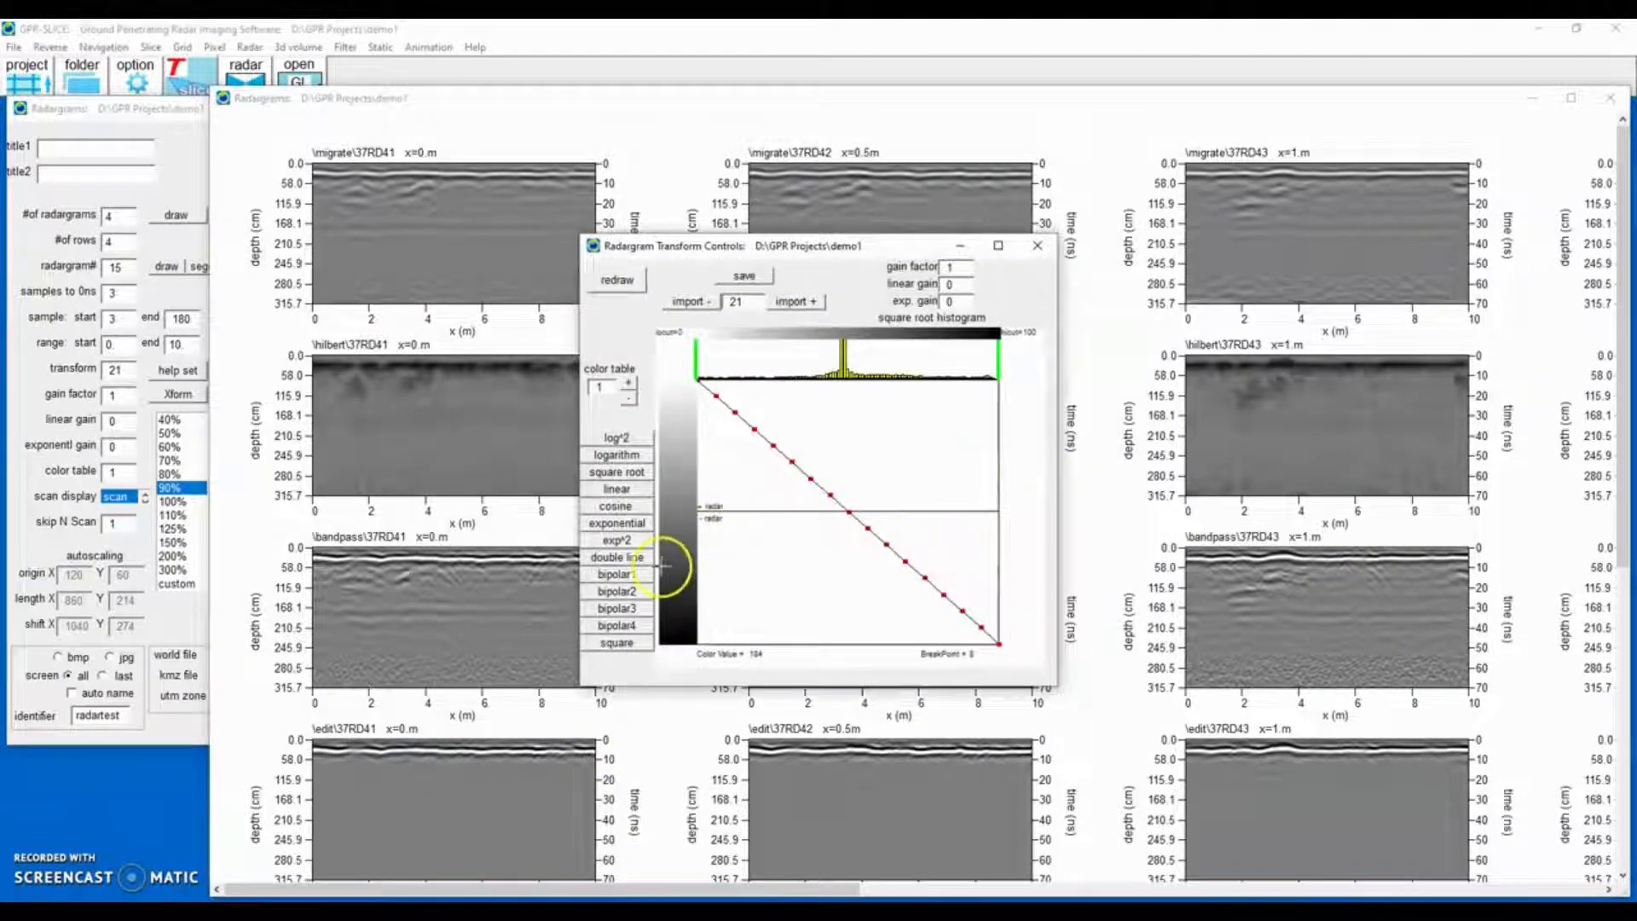
click(623, 592)
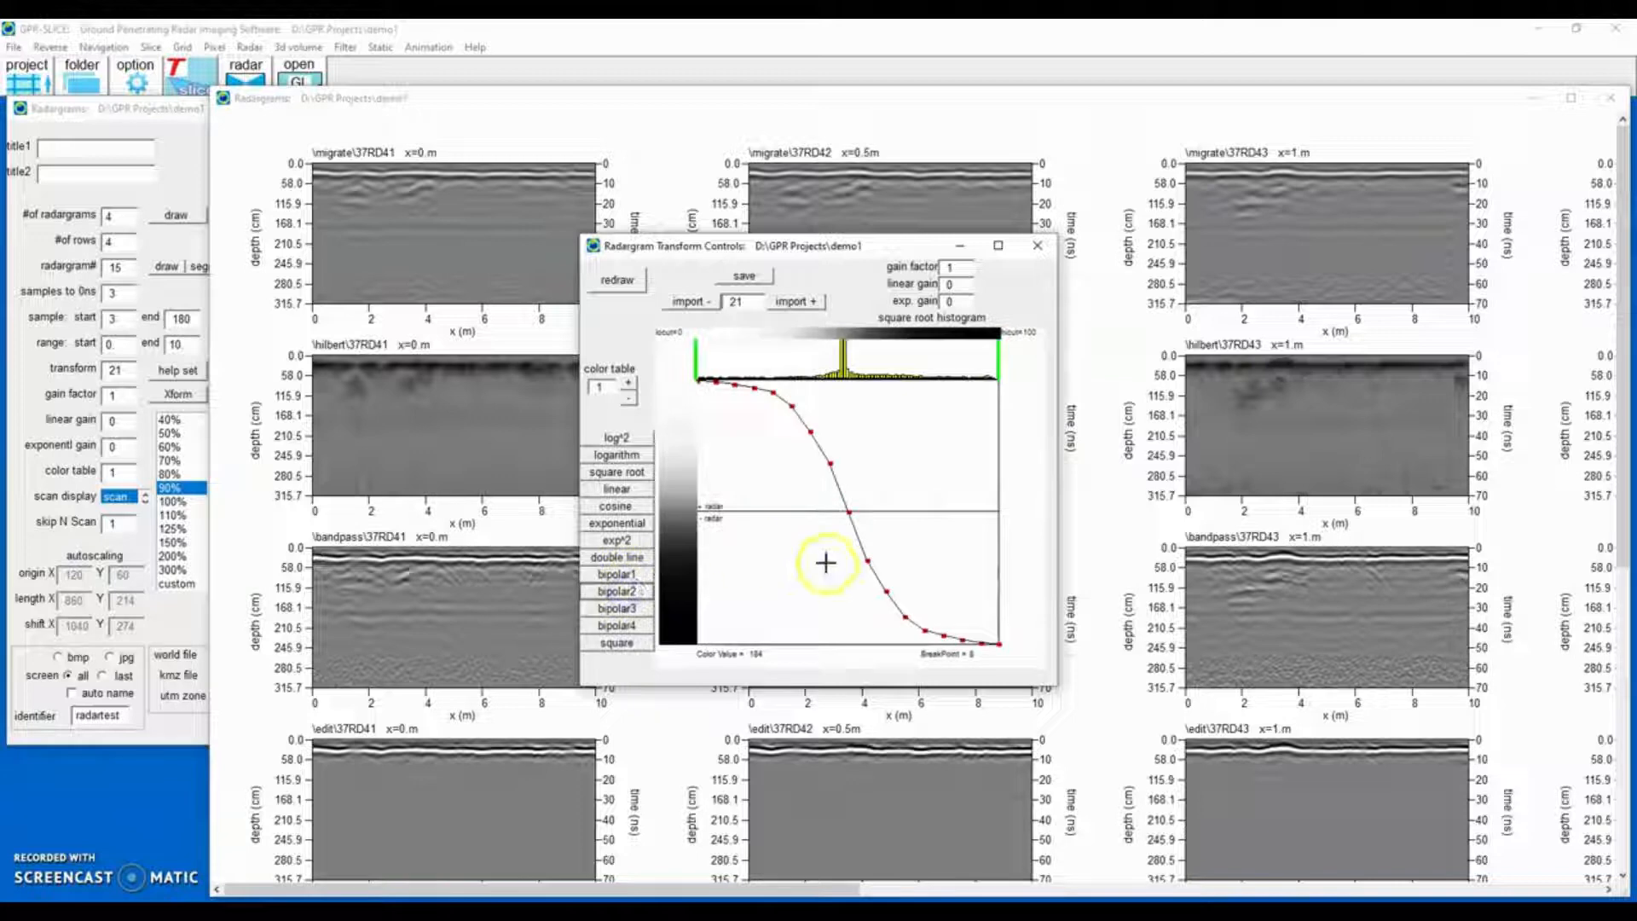
click(615, 278)
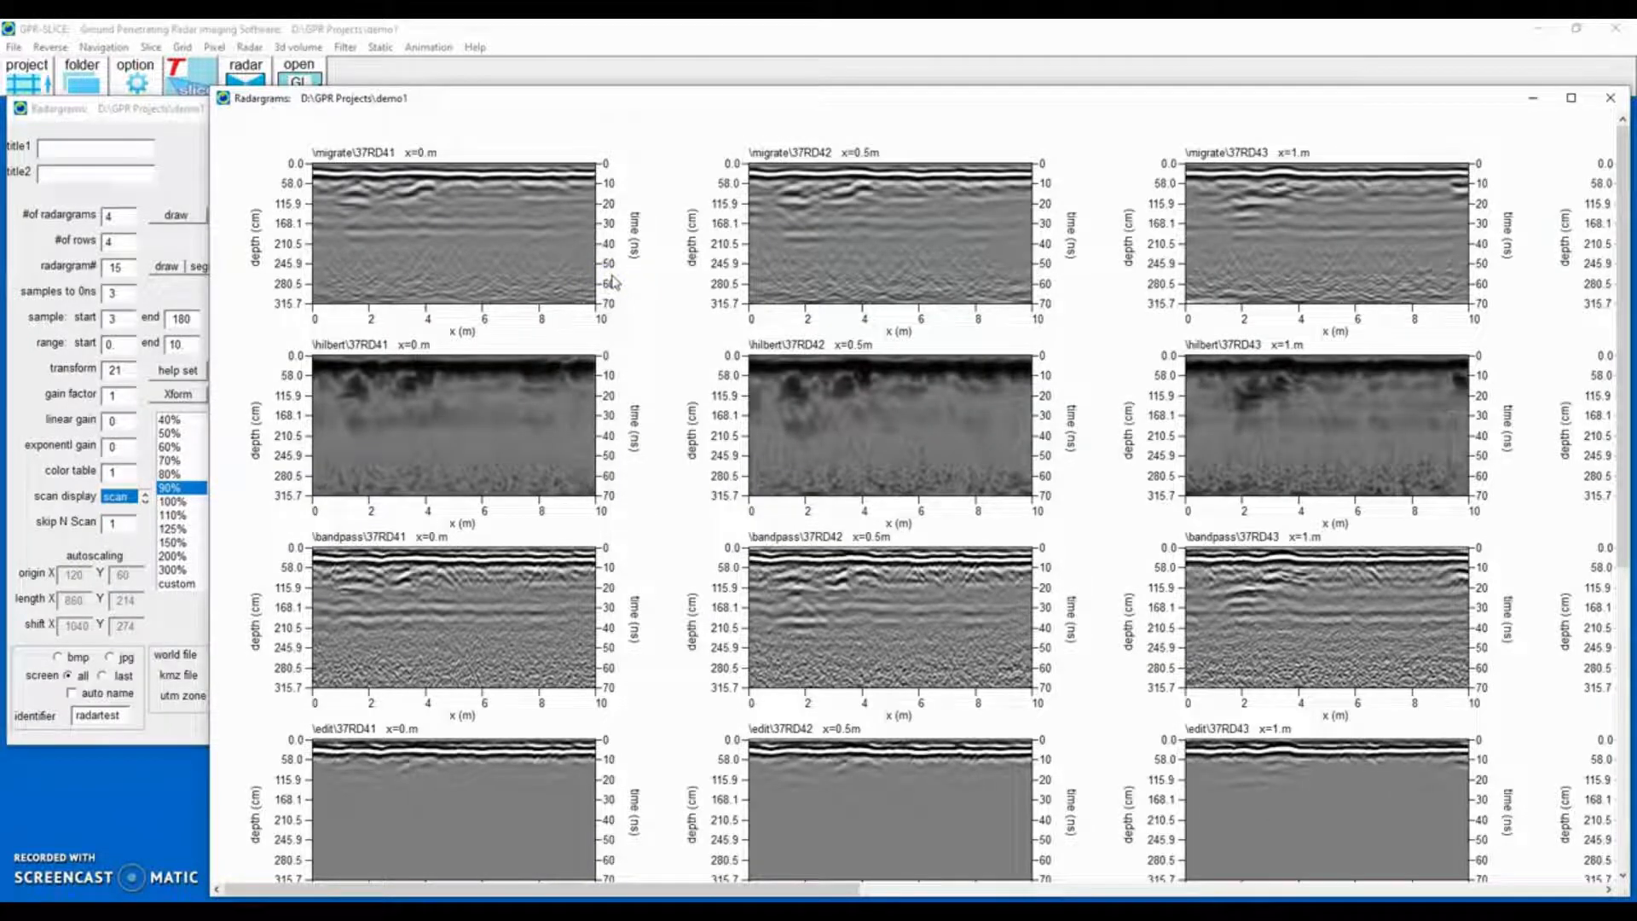
click(1611, 98)
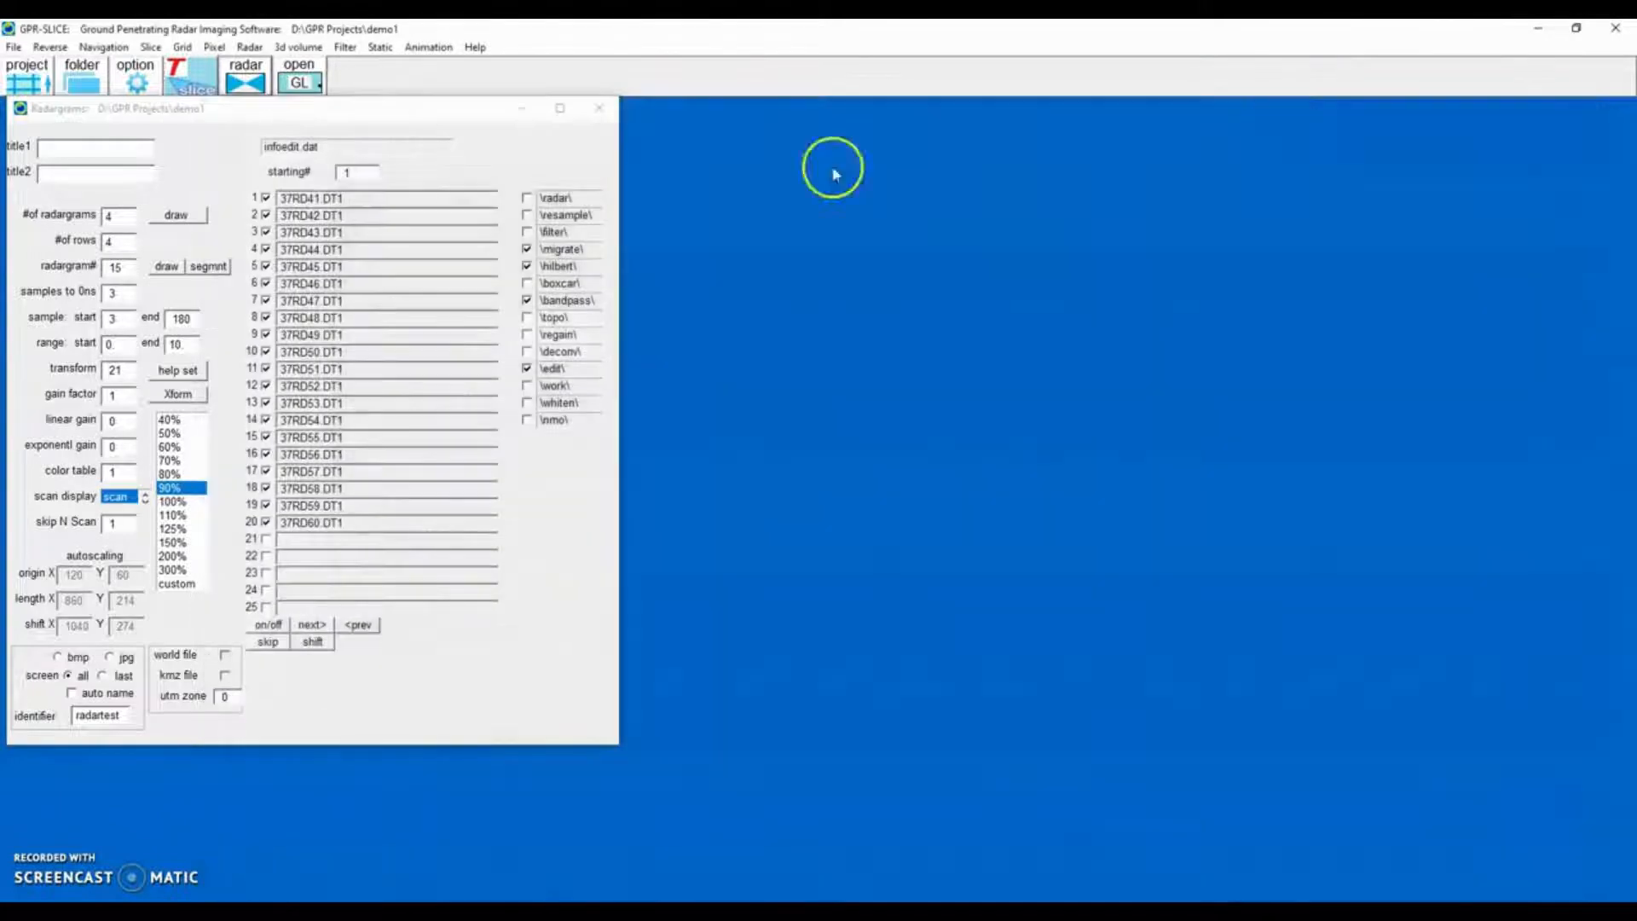
click(597, 125)
Open the slice/resample tool and choose the hilbert directory as input.
click(149, 48)
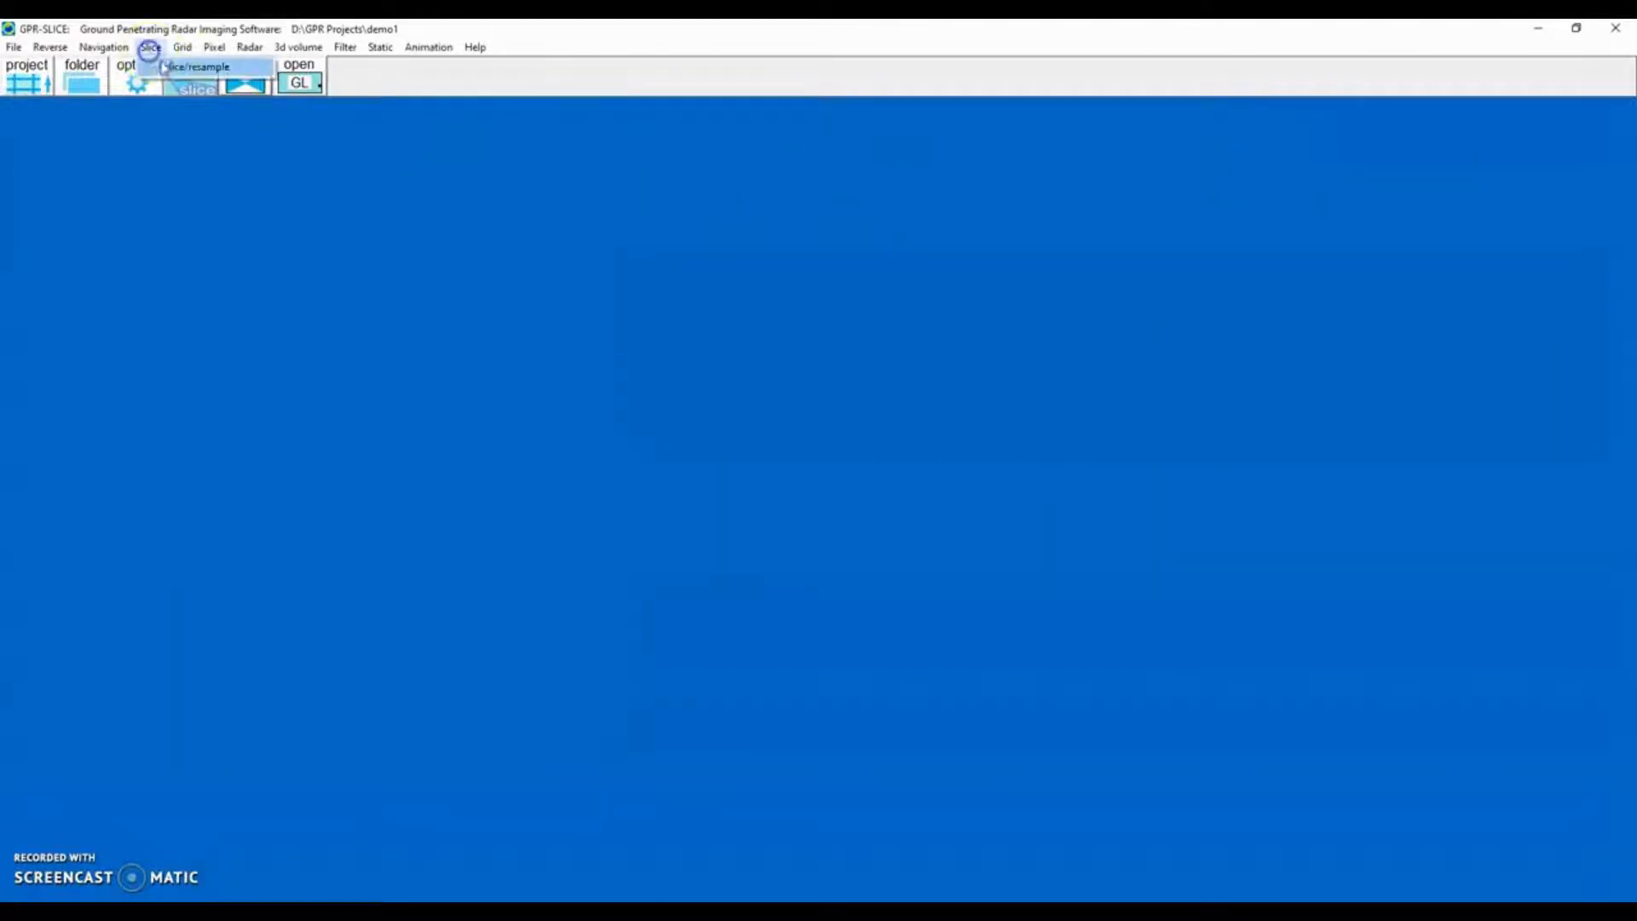
click(167, 68)
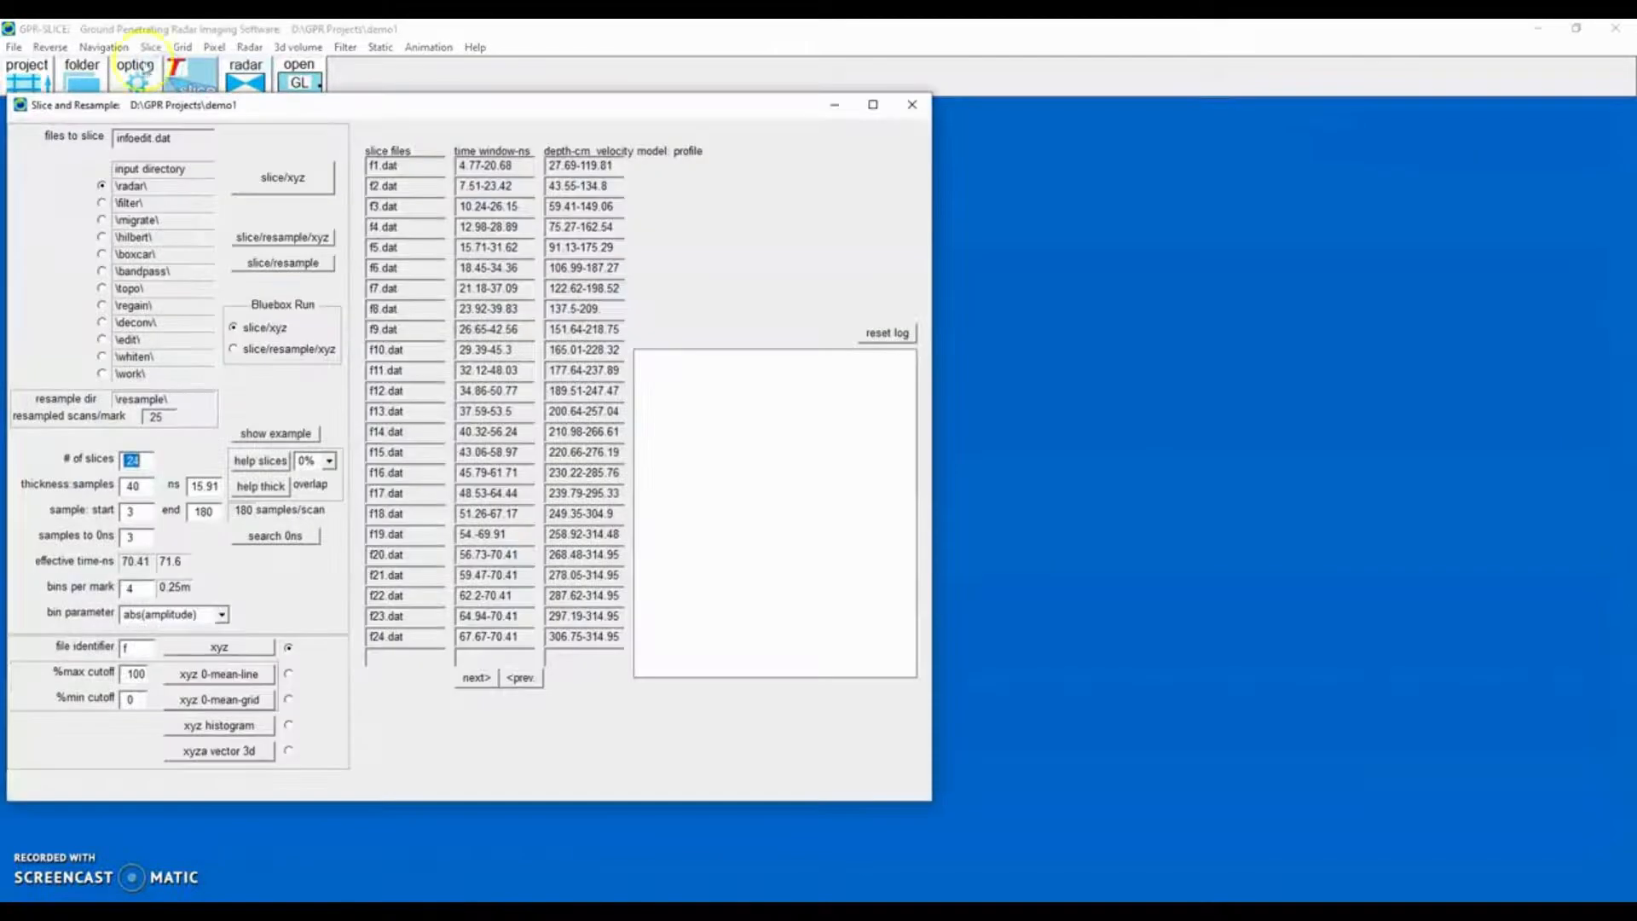
click(103, 238)
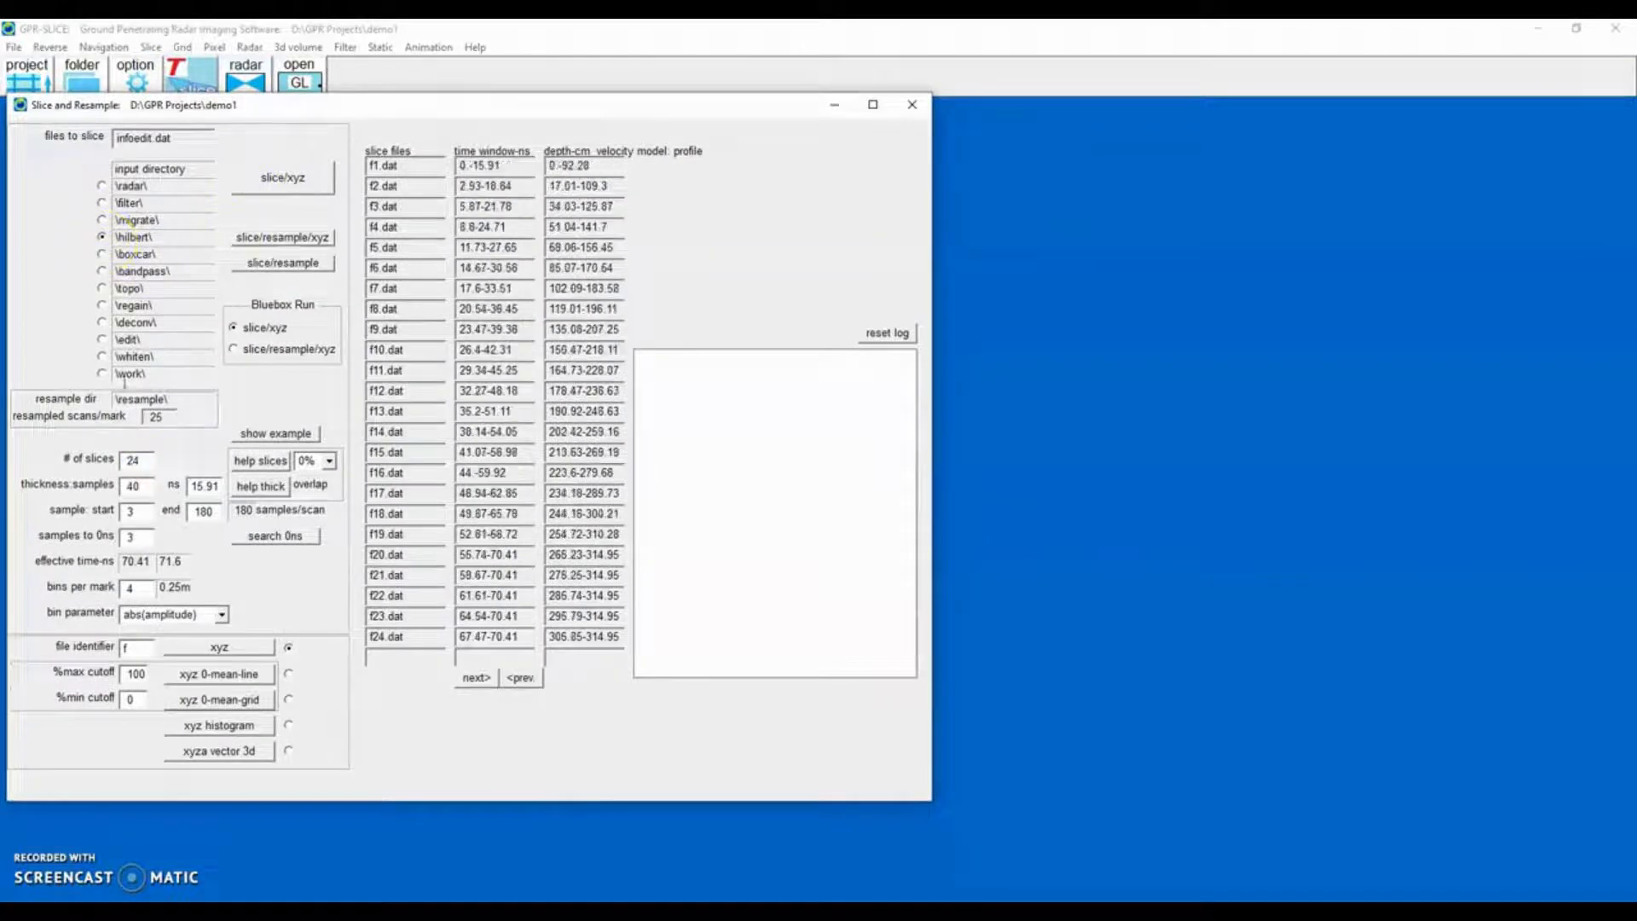
Set the slice overlap to 50% and auto-set the slice thickness.
click(328, 462)
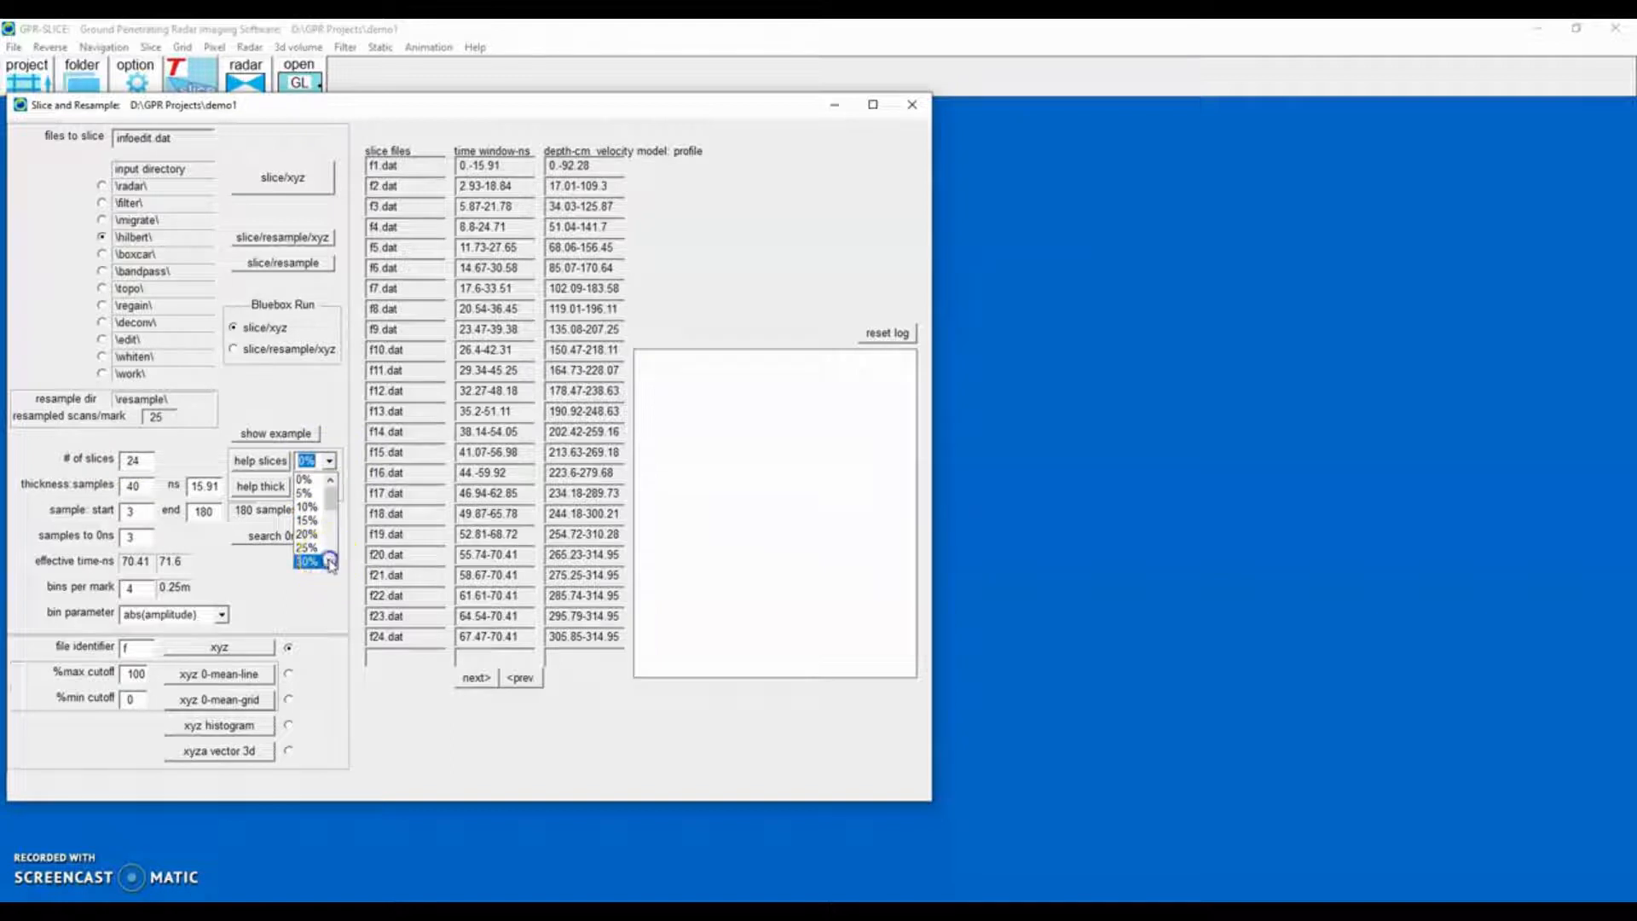
click(330, 562)
click(330, 562)
click(330, 562)
click(330, 562)
click(311, 563)
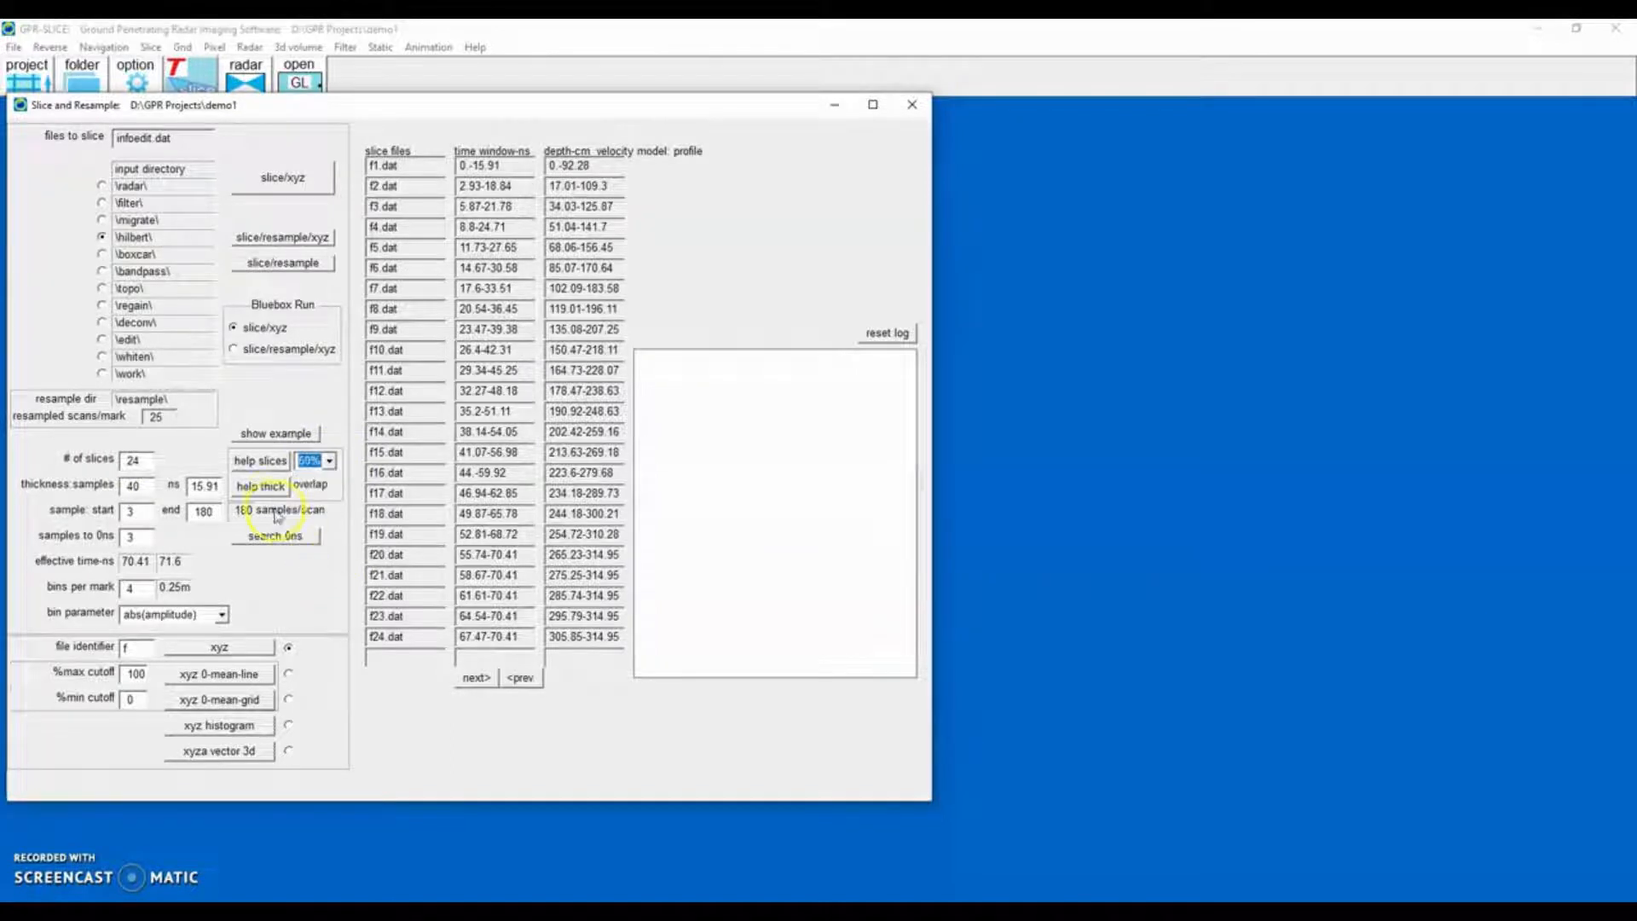
click(262, 487)
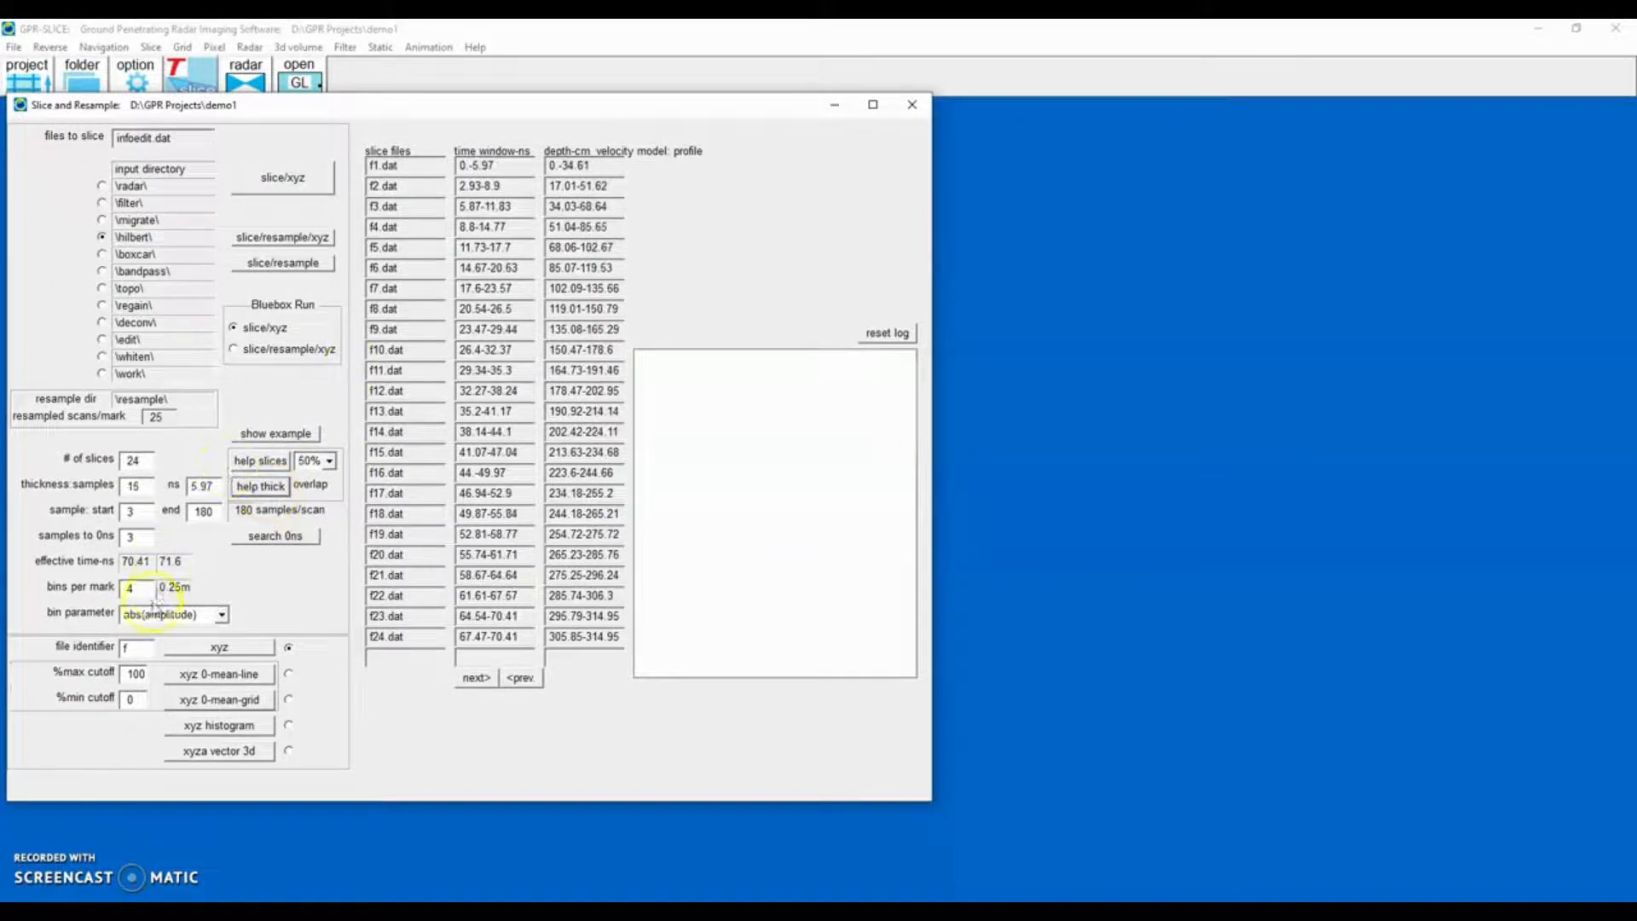
Show the time slice example window with bins per mark, then close it.
click(284, 436)
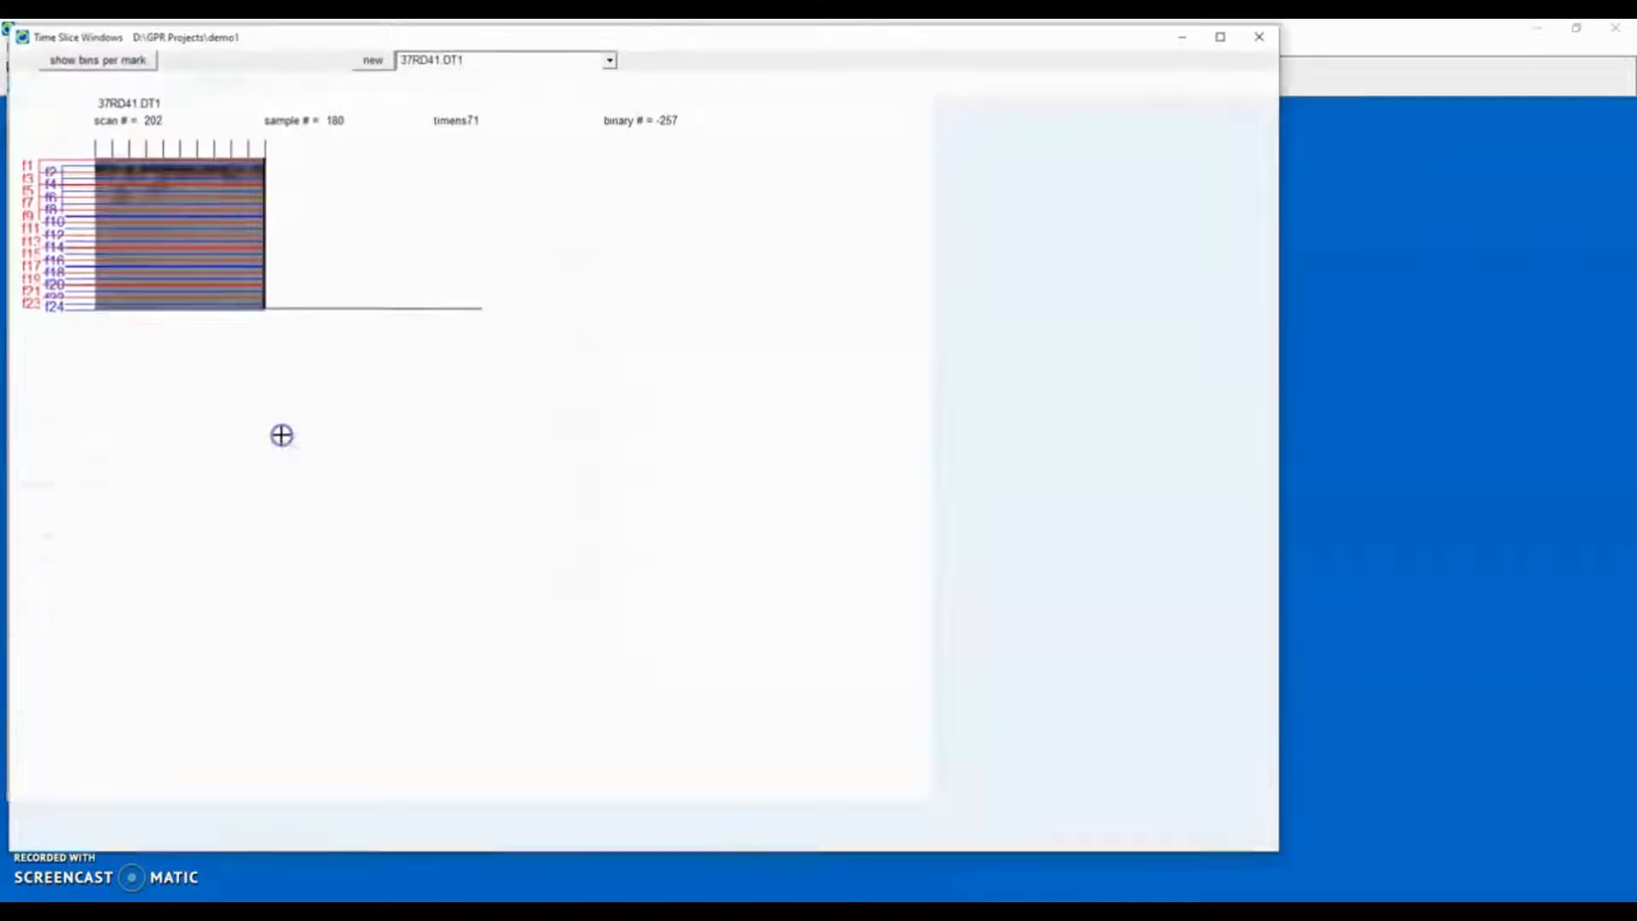
click(111, 183)
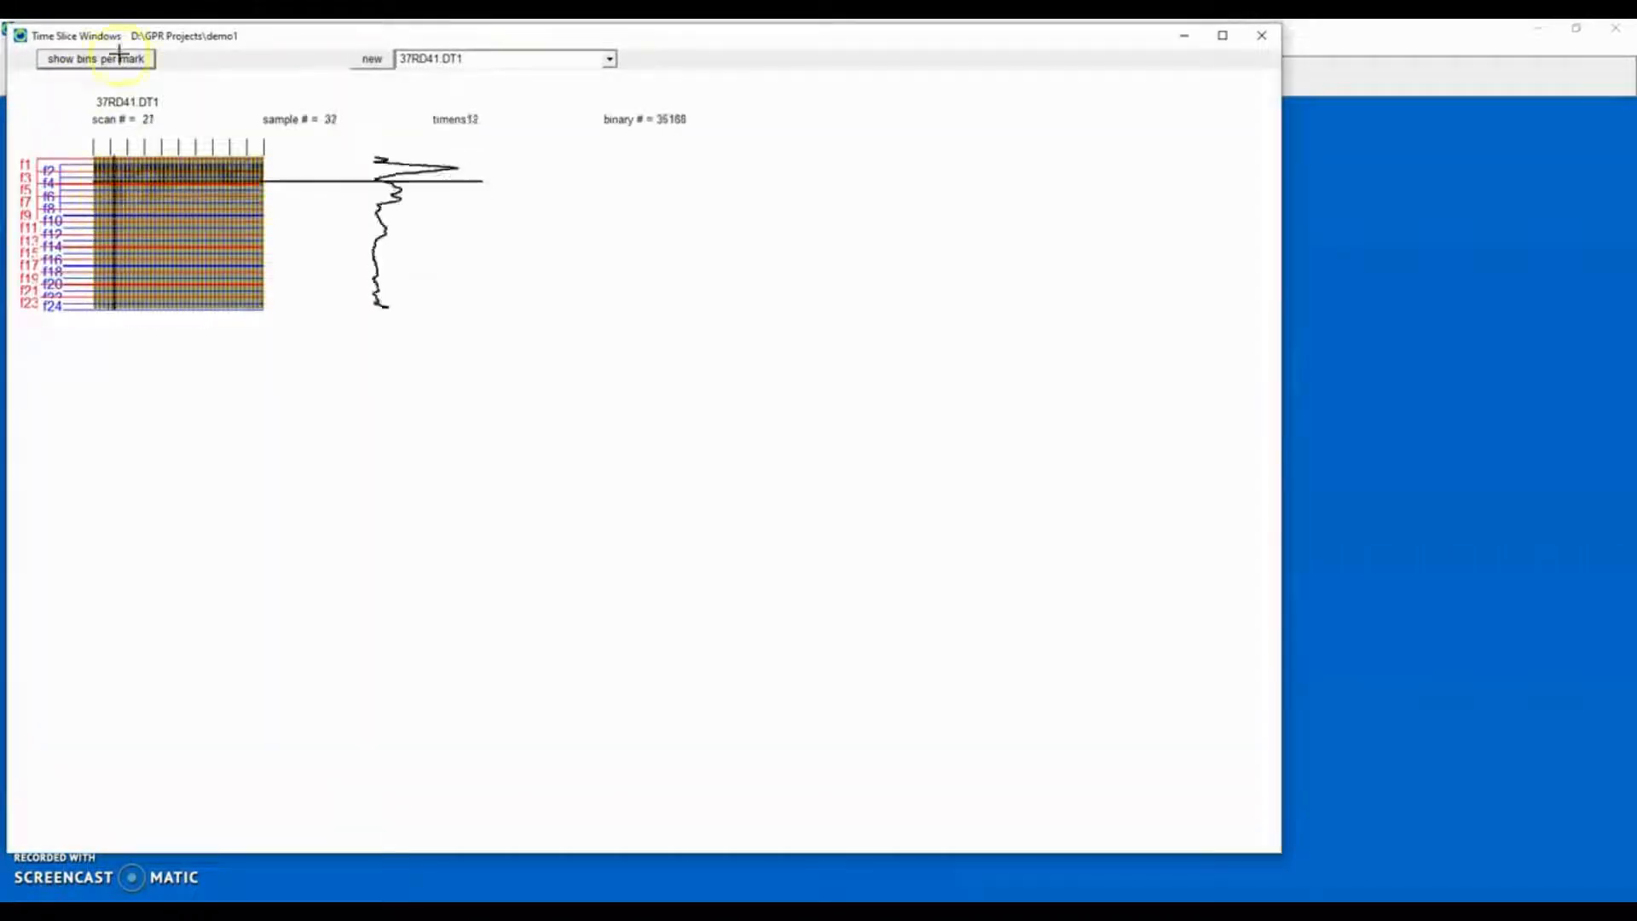
drag(282, 35, 647, 95)
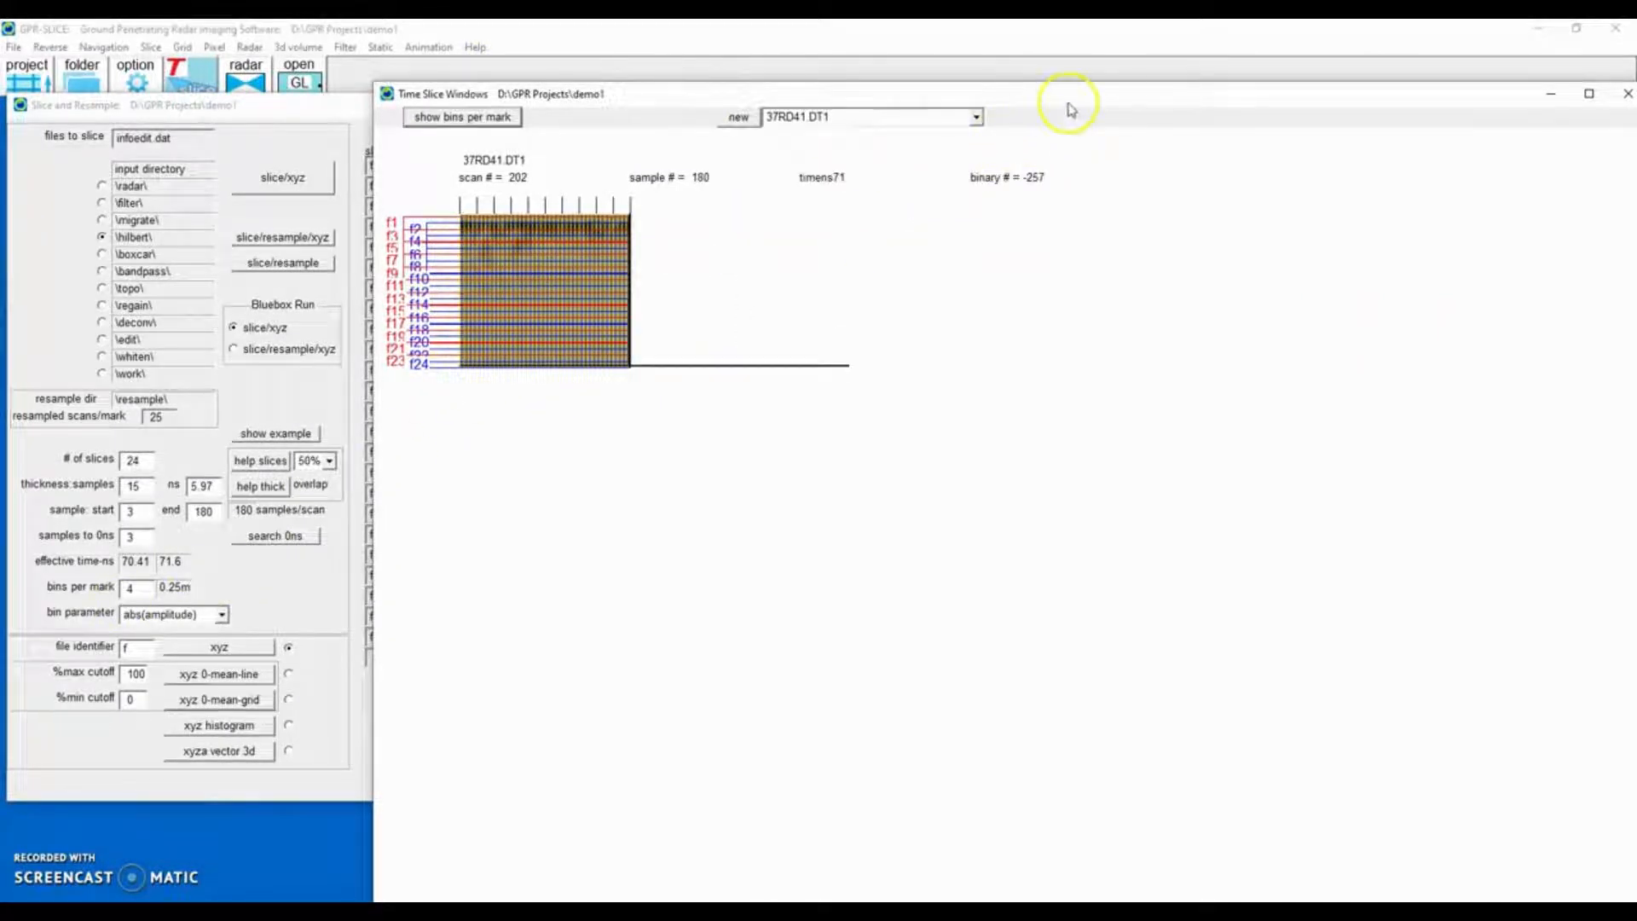
drag(1075, 104, 859, 117)
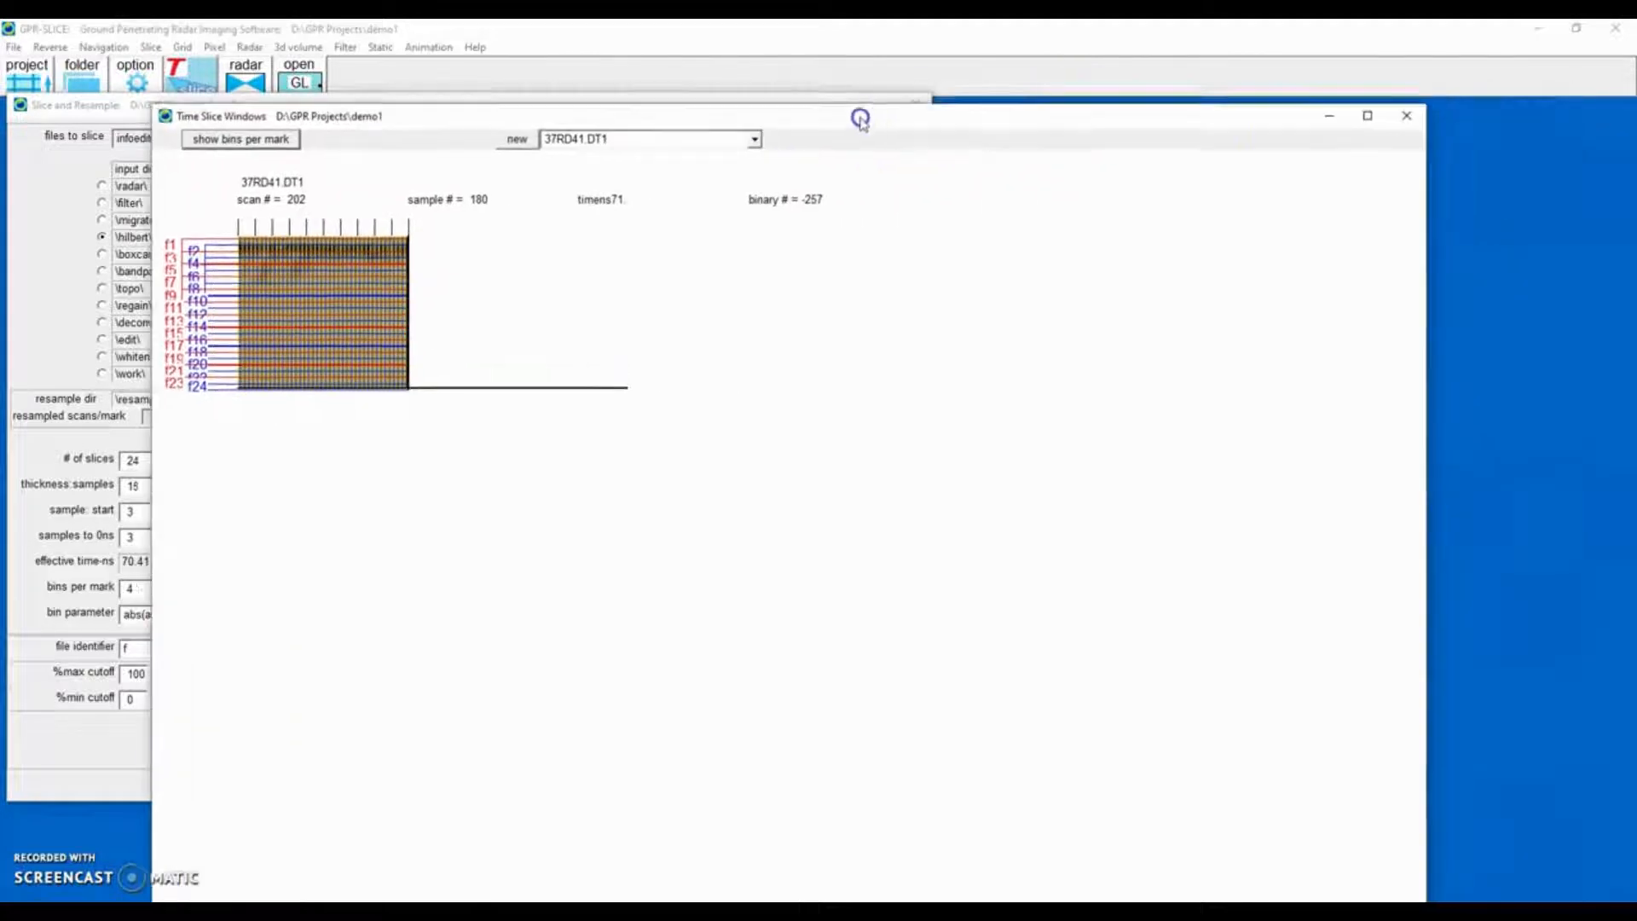
click(1403, 115)
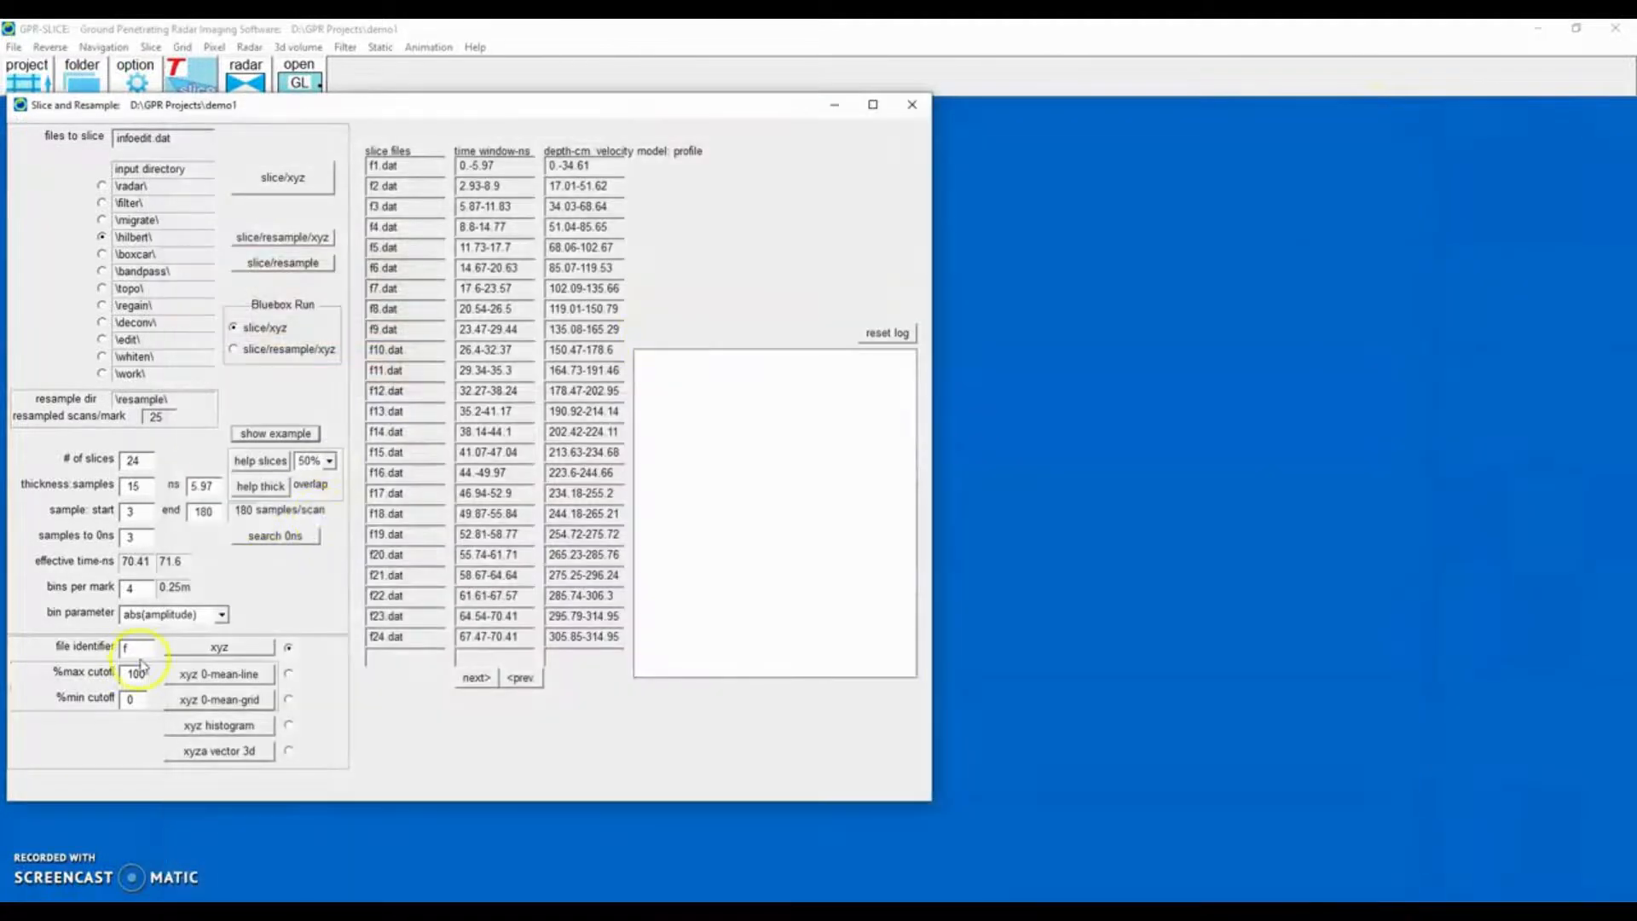
Set the file identifier to h, create the time slices with slice/xyz, and close the dialog.
drag(139, 654, 23, 646)
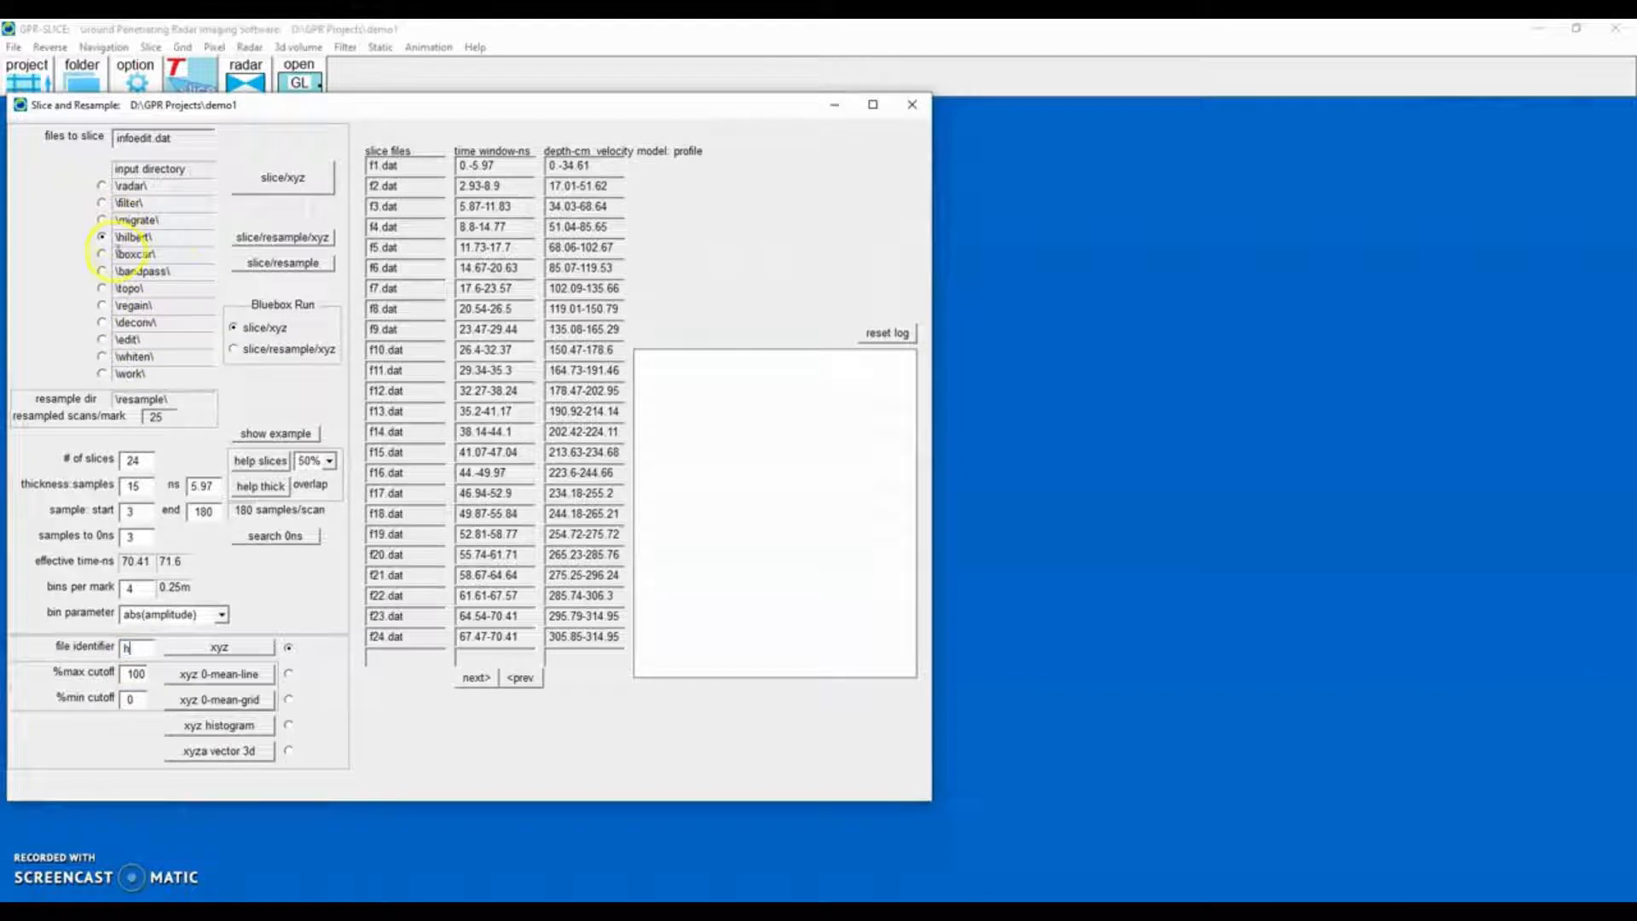
click(288, 183)
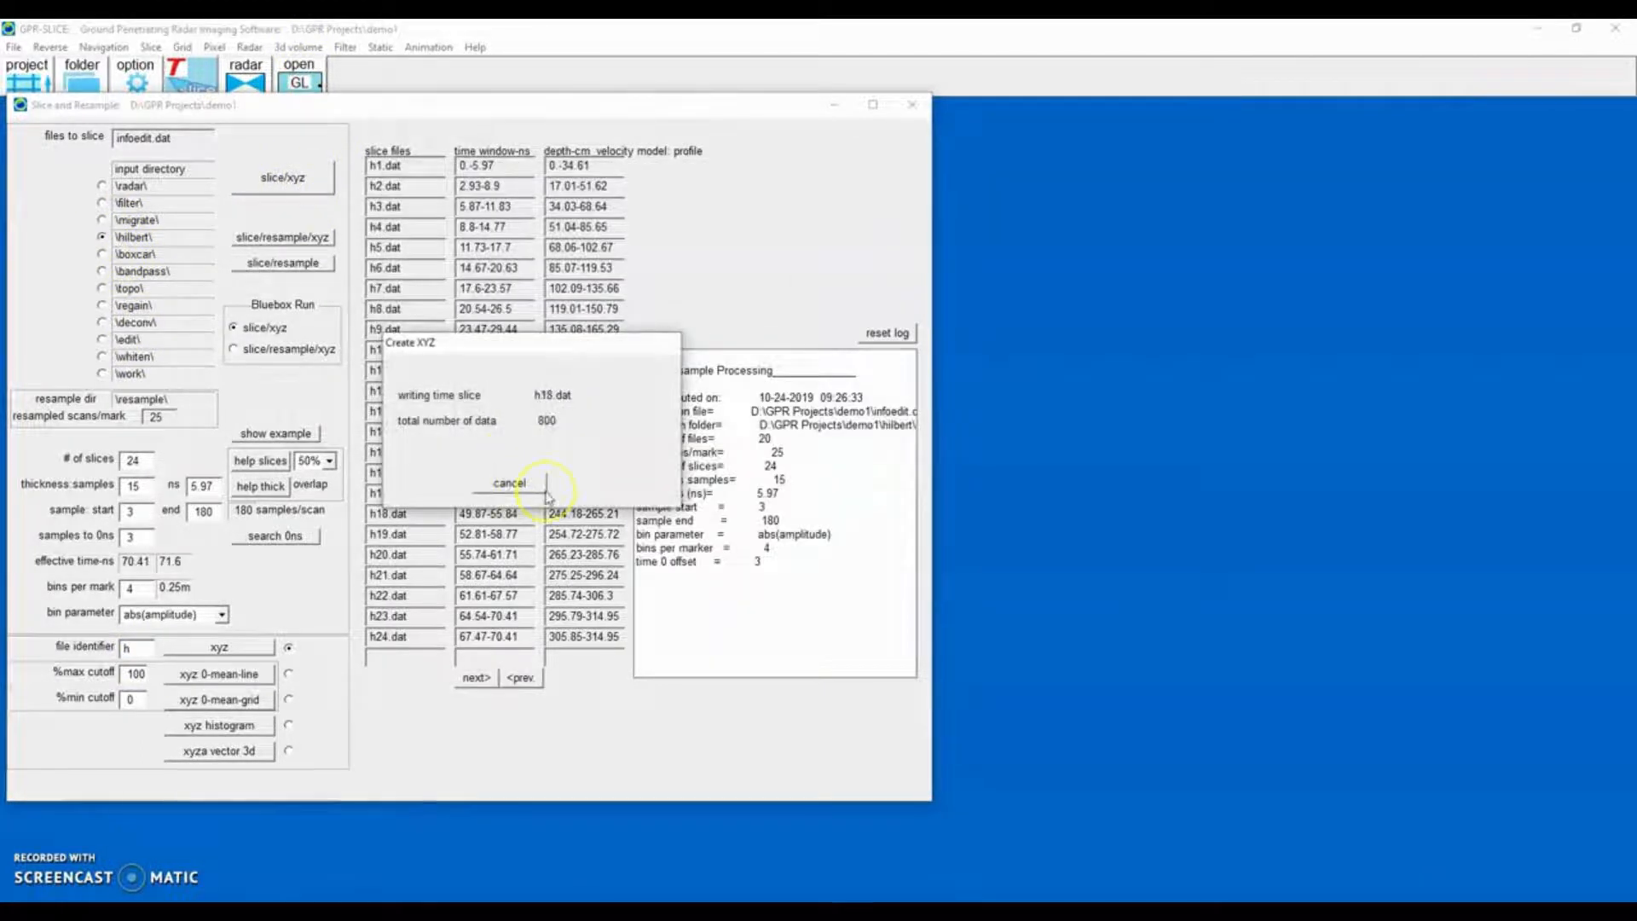
click(912, 104)
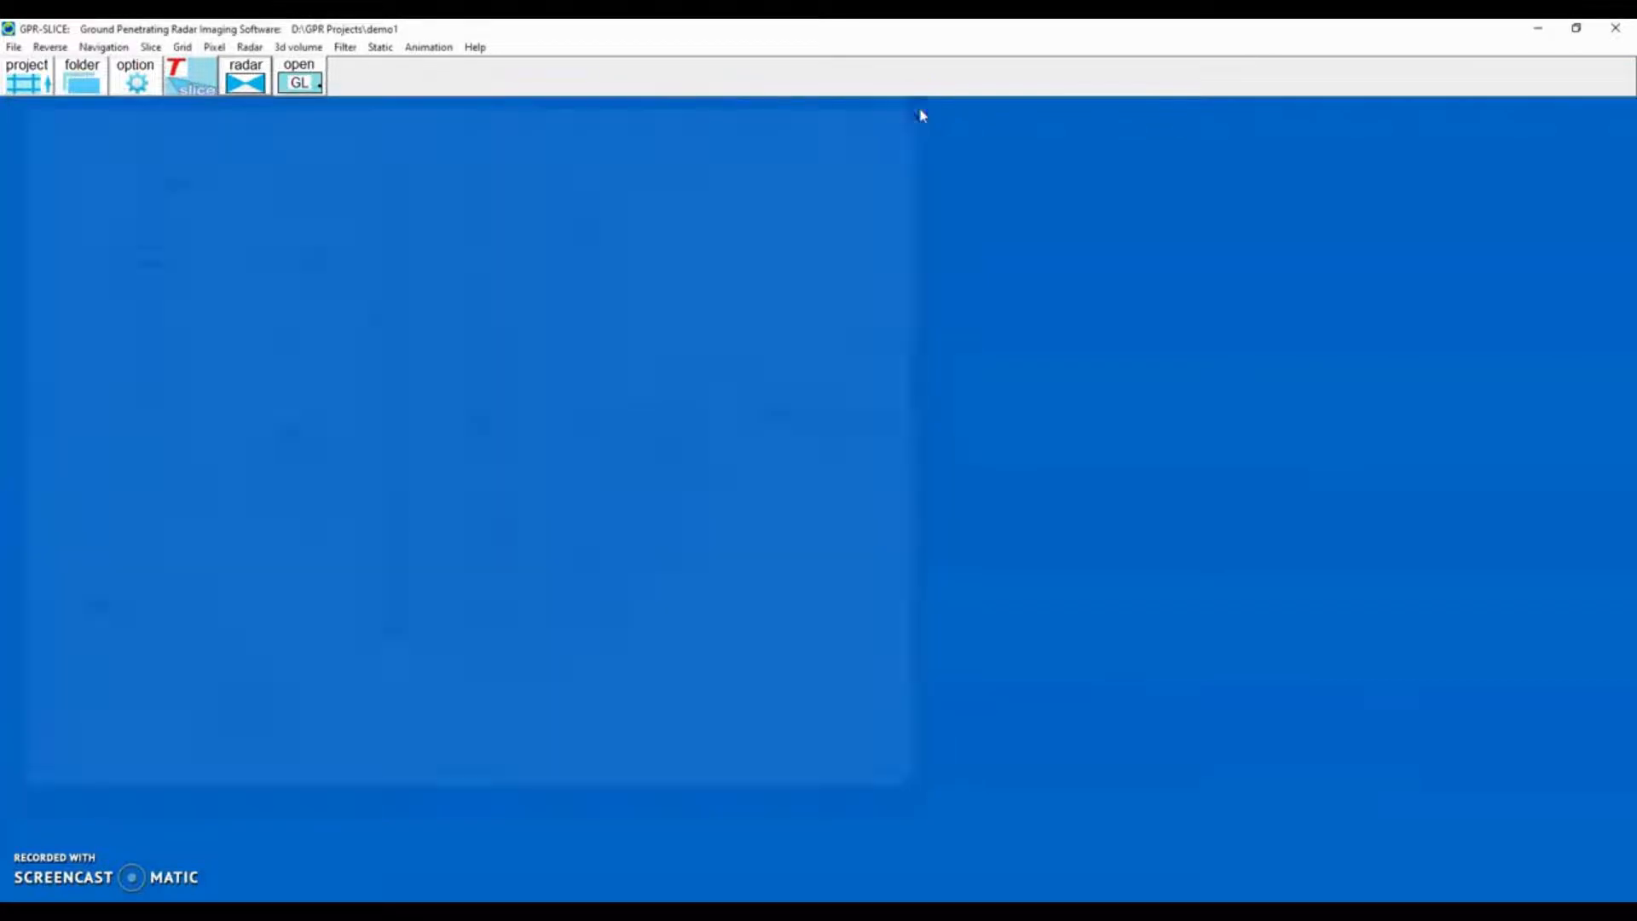
Open the gridding tool, auto-set the grid parameters, and start inverse distance gridding of the h slices.
click(182, 47)
click(198, 65)
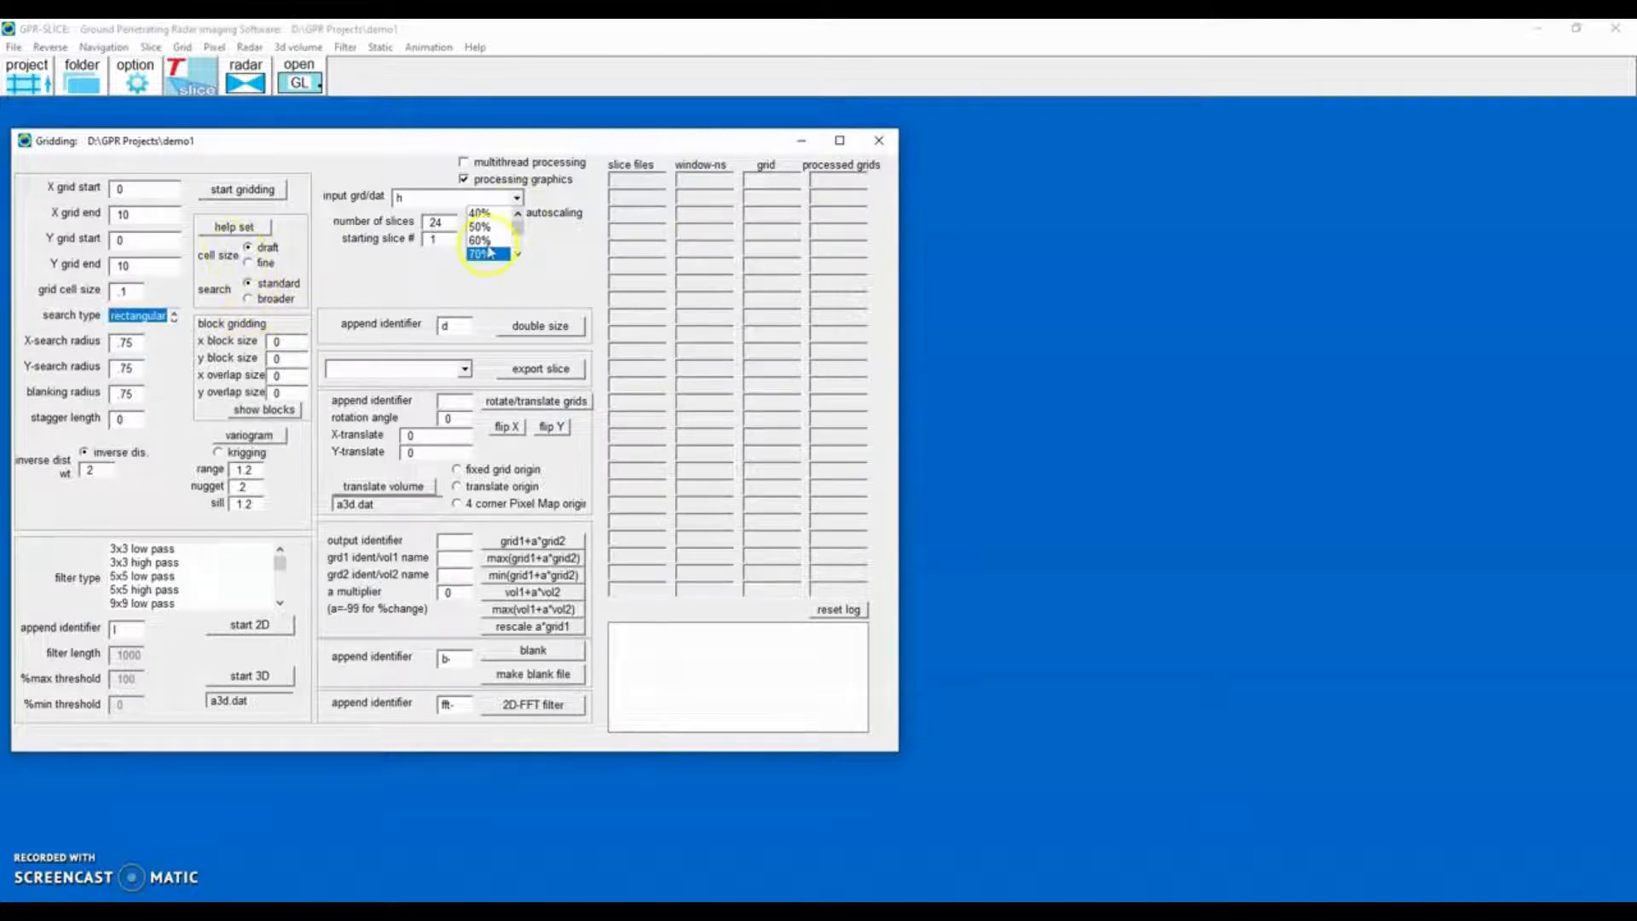
click(237, 228)
click(243, 191)
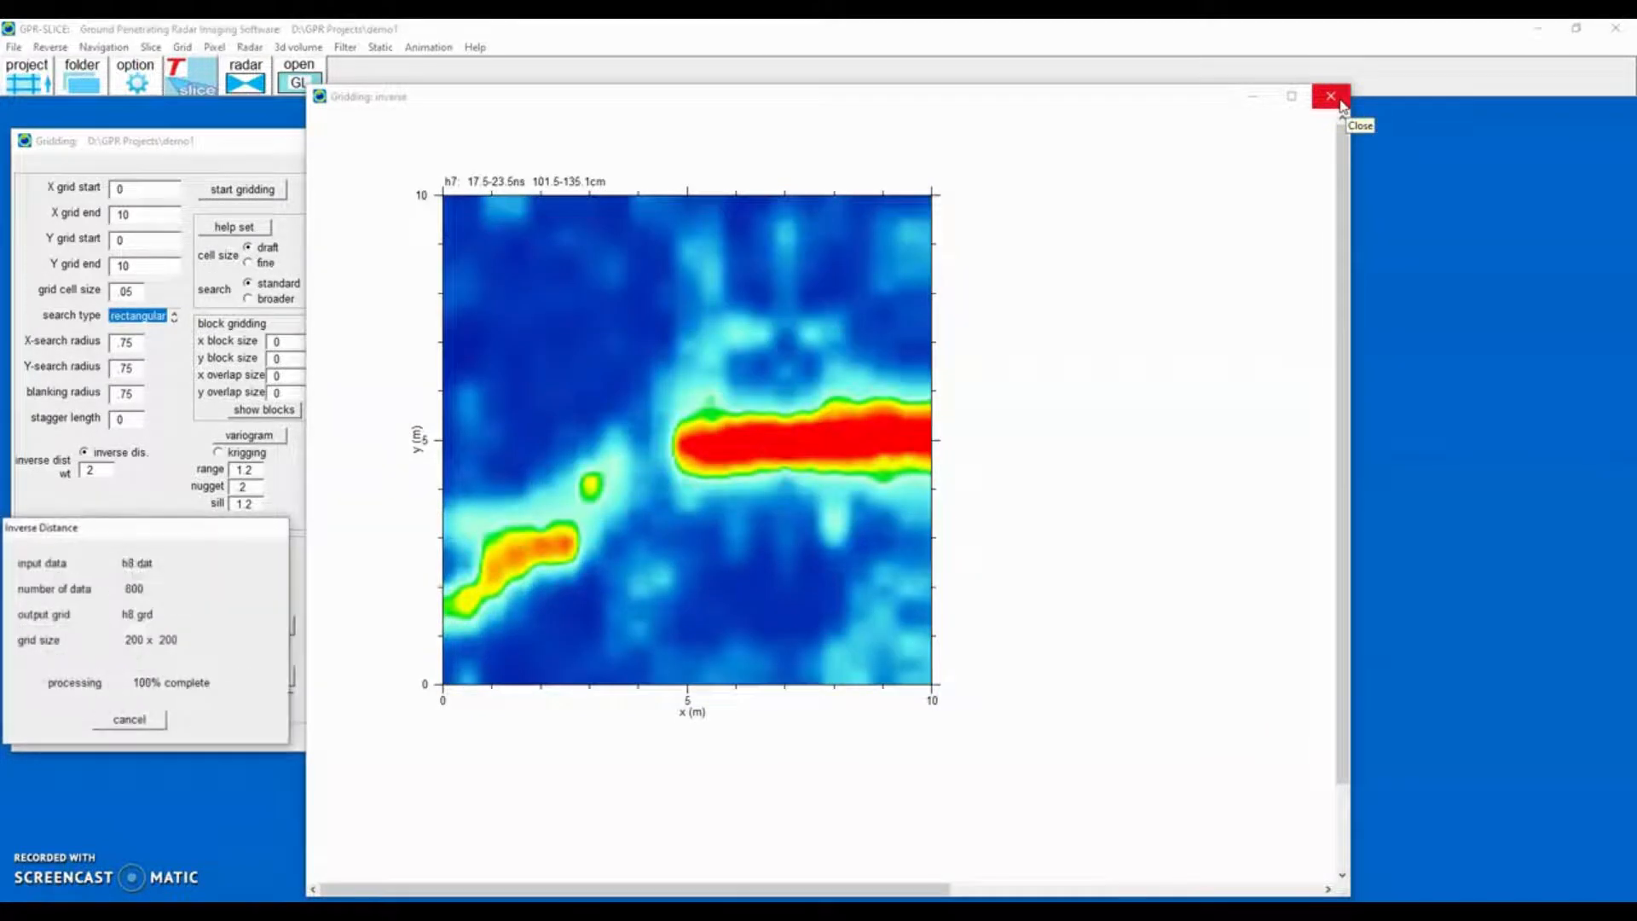
click(1331, 96)
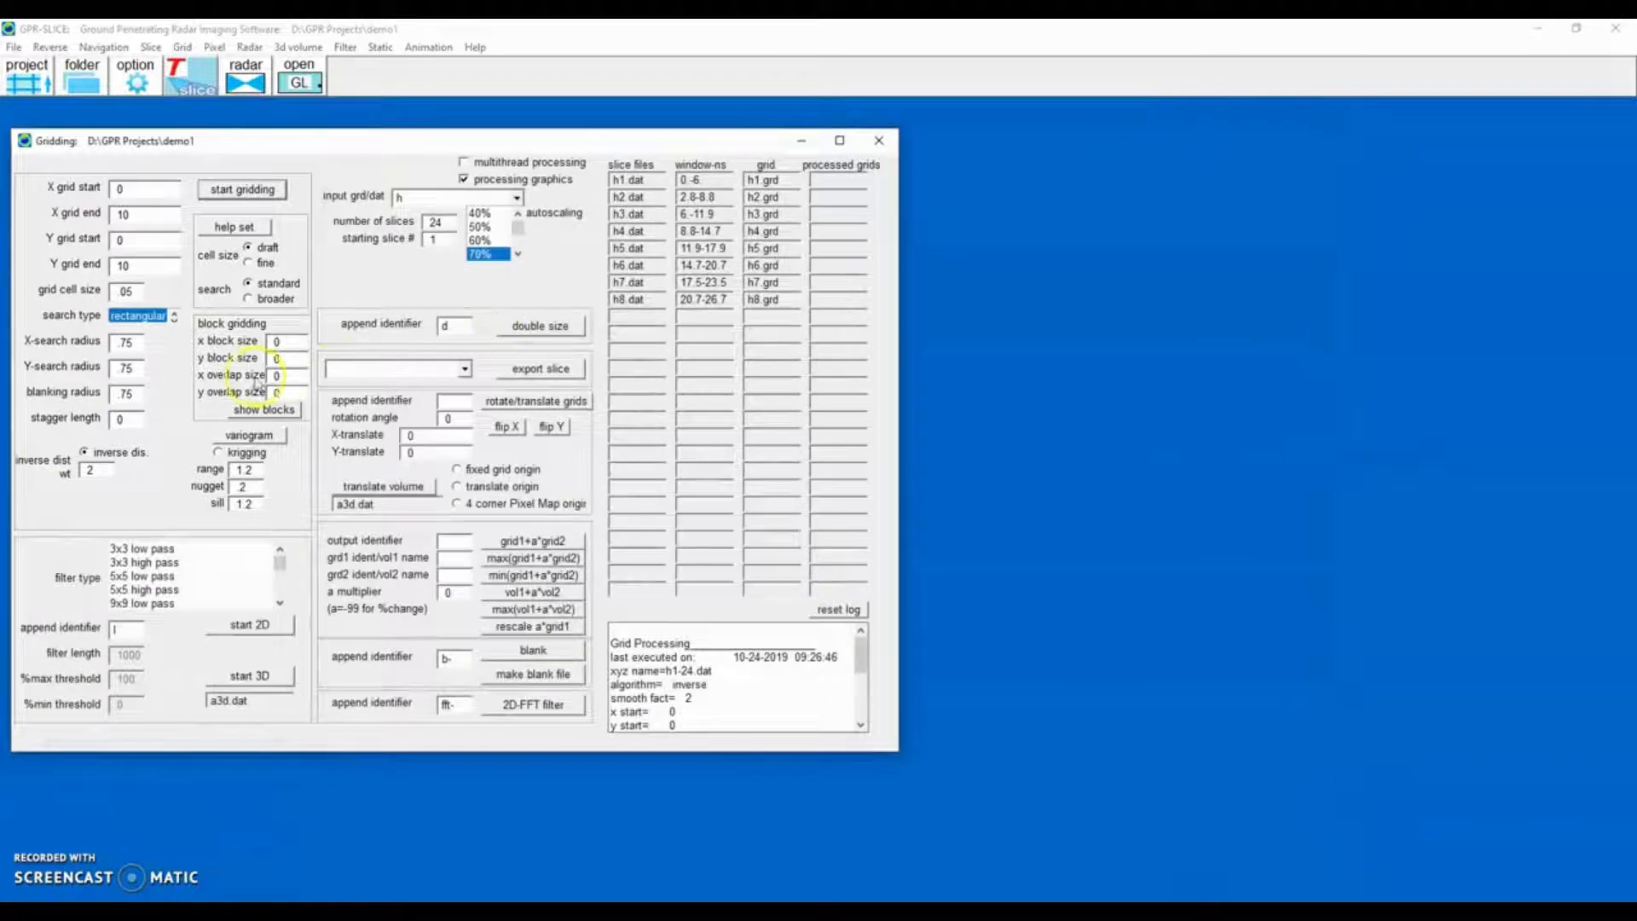
Switch the search to broader and restart gridding, closing the gridding preview.
click(246, 300)
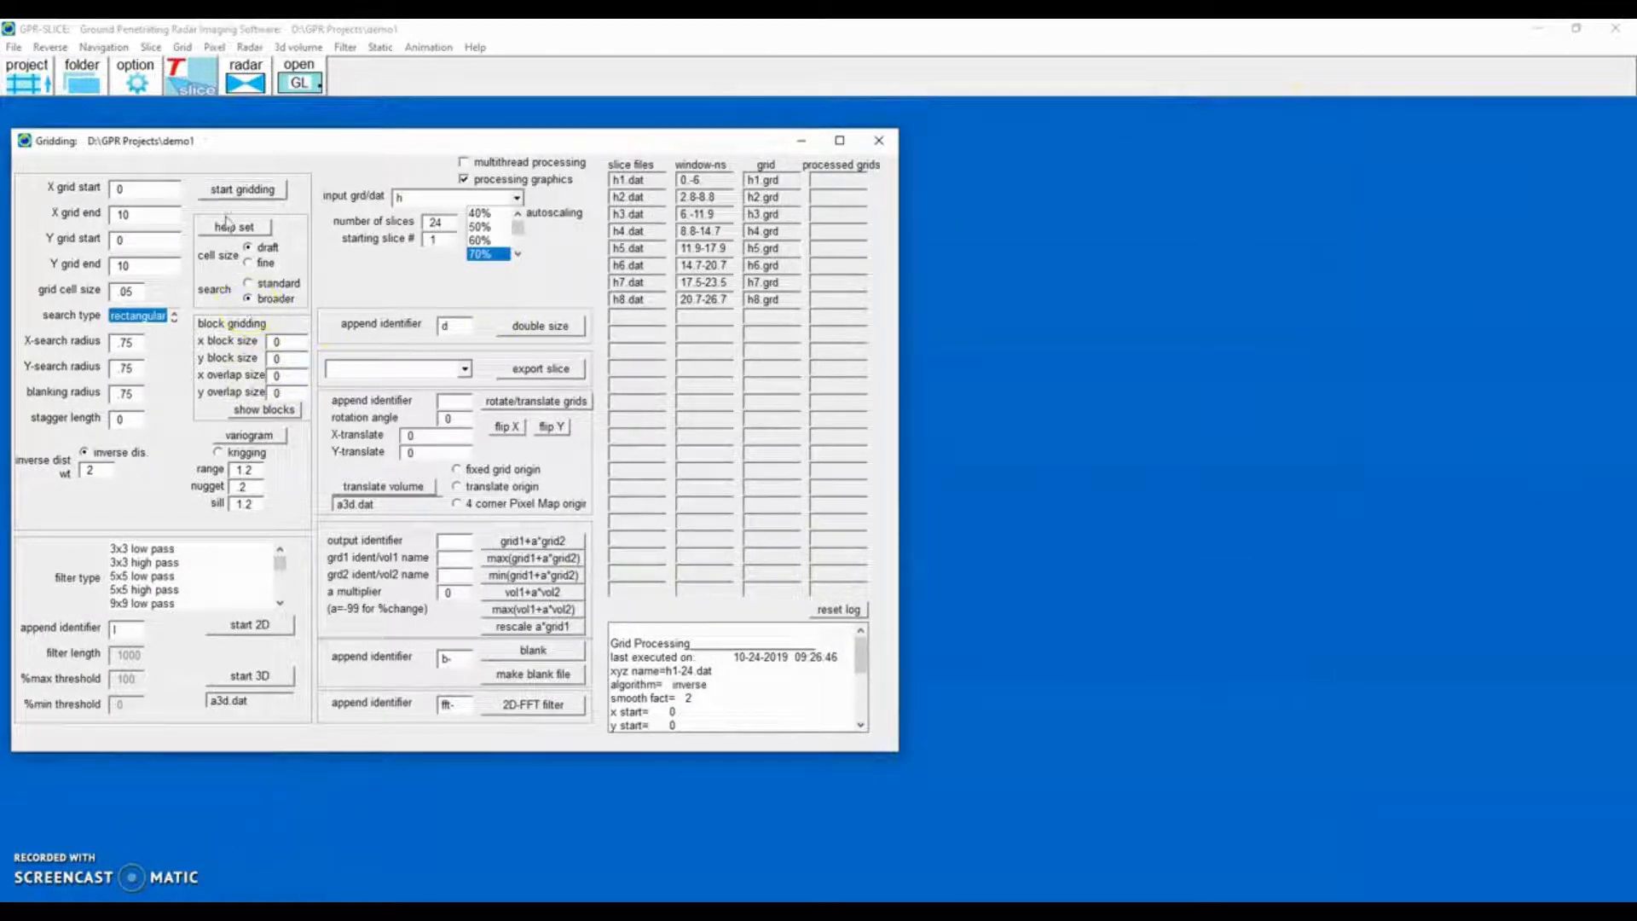
click(134, 77)
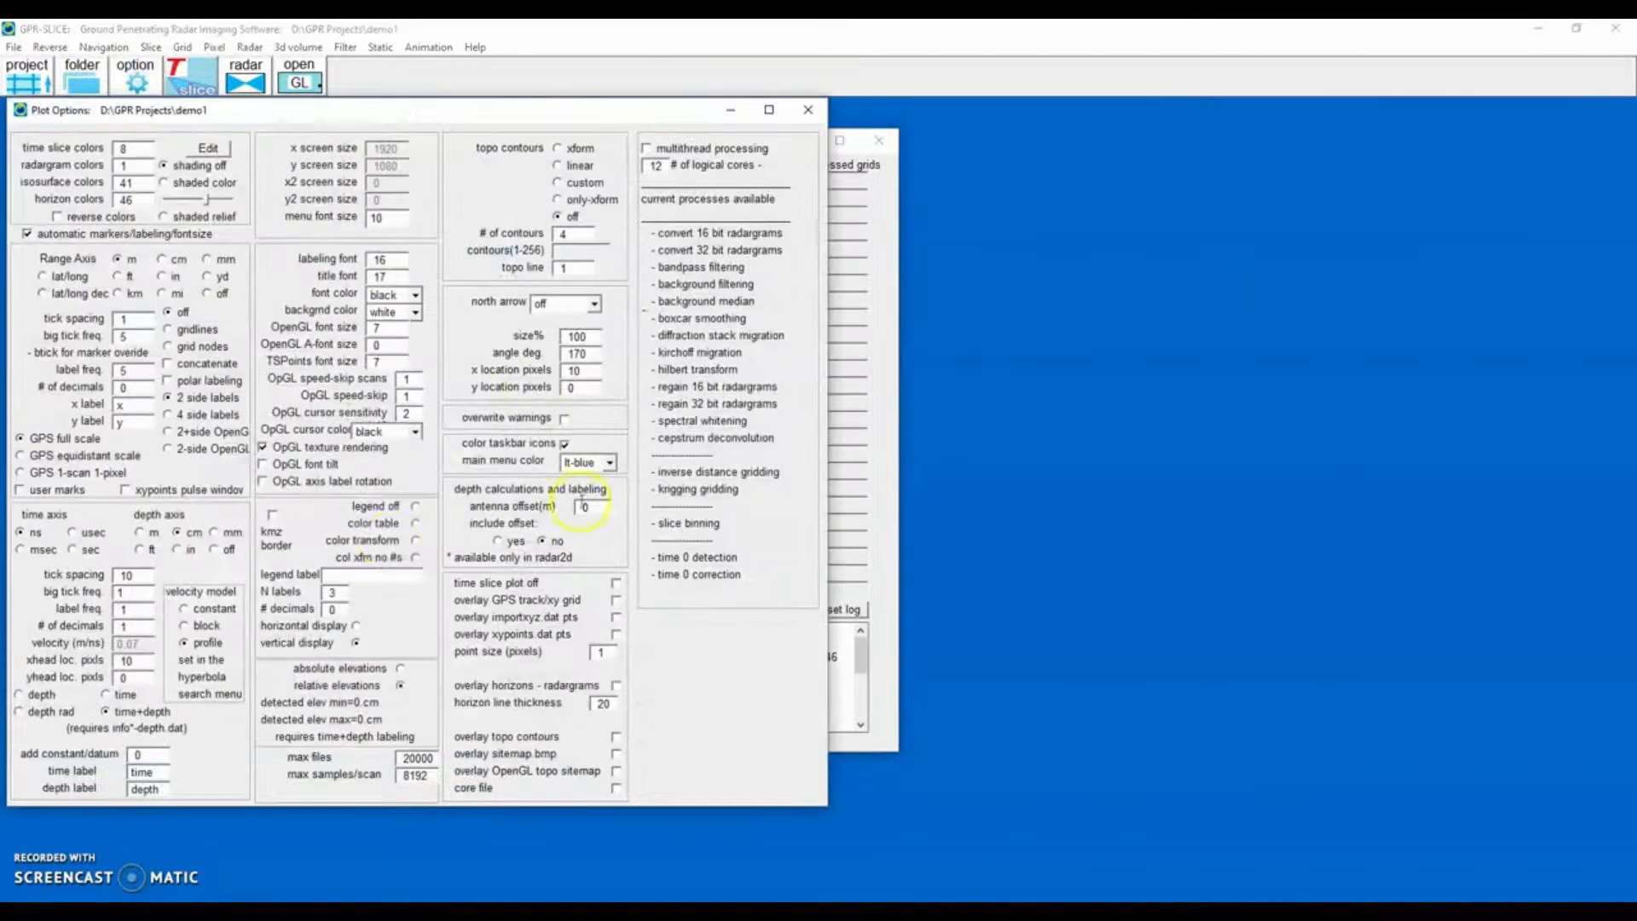
click(807, 109)
click(253, 196)
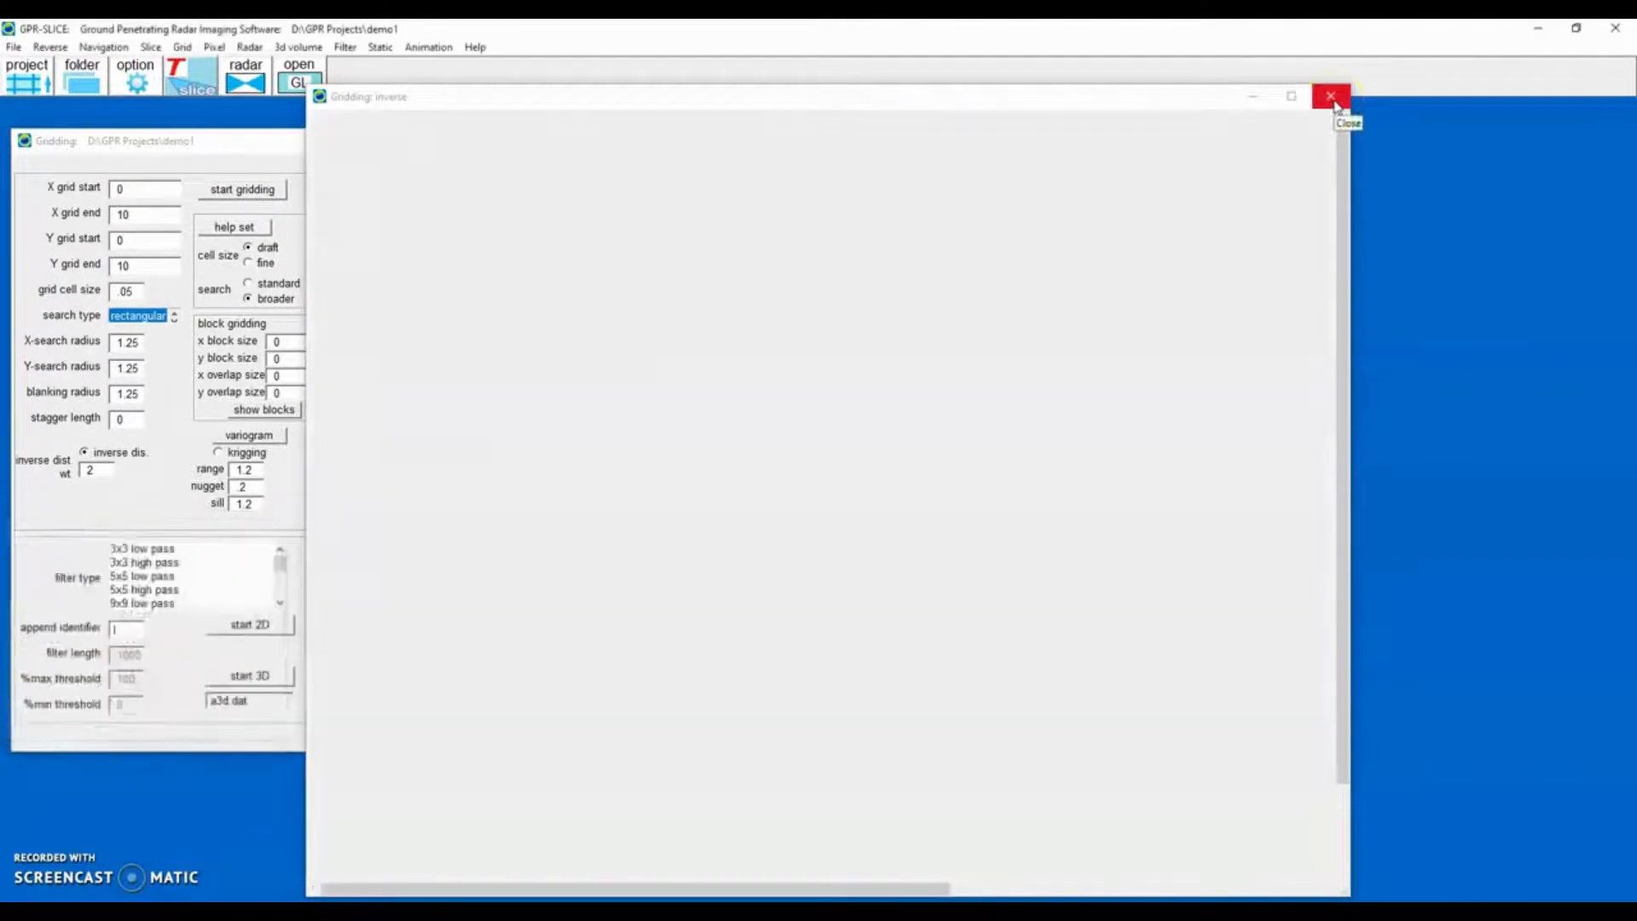
click(1335, 100)
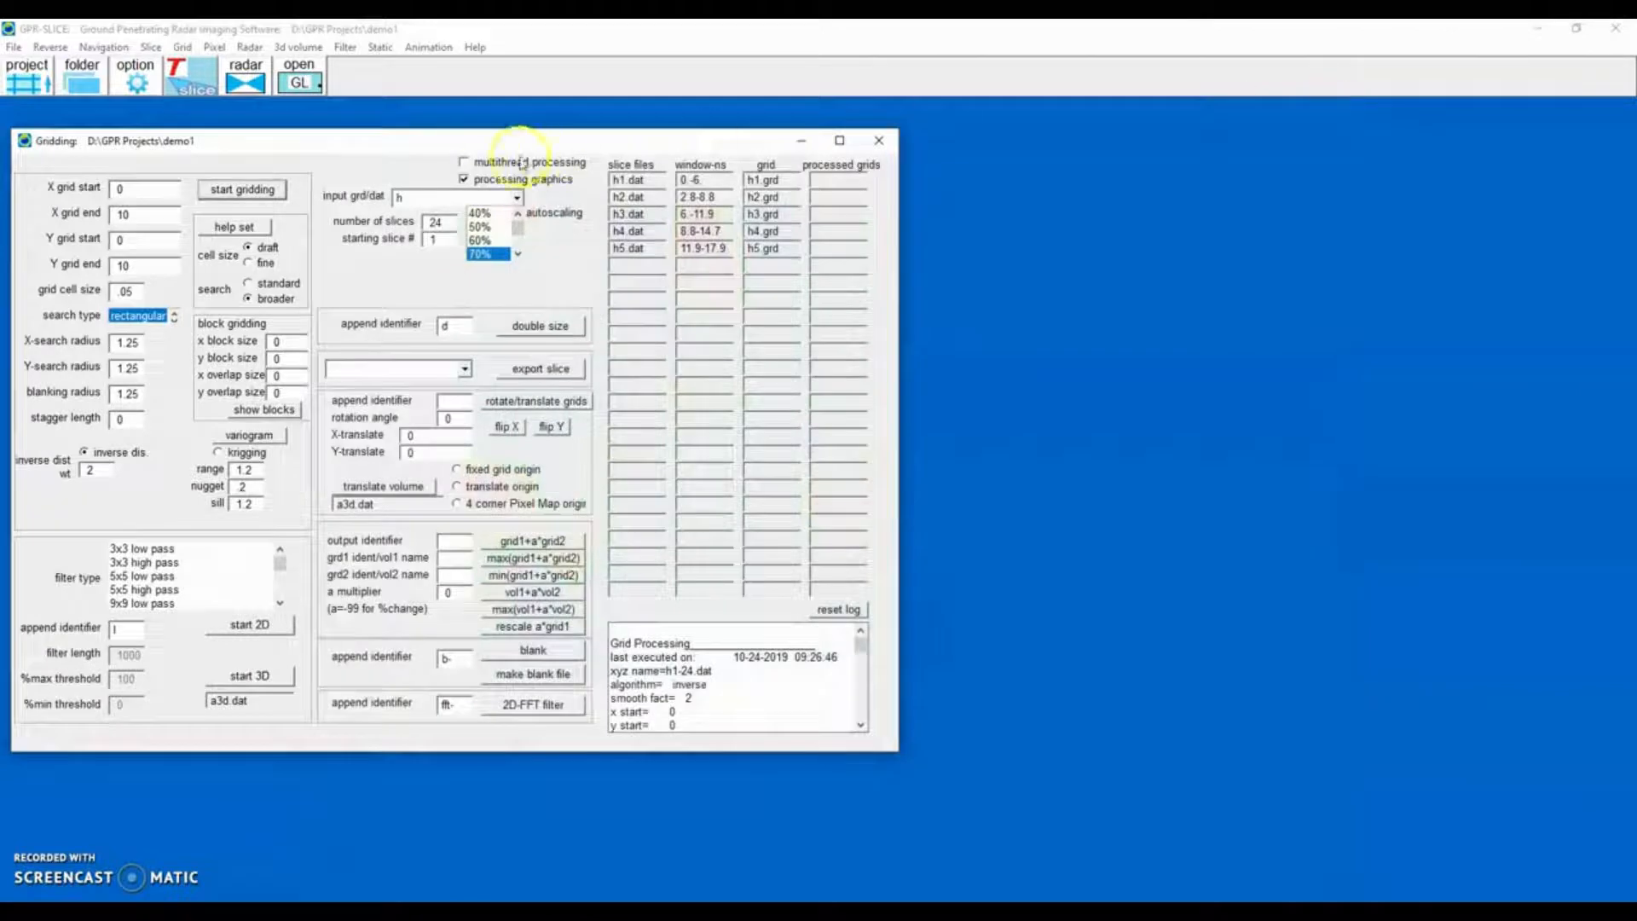
Enable multithread processing and grid all slices, confirming completion.
click(475, 162)
click(225, 194)
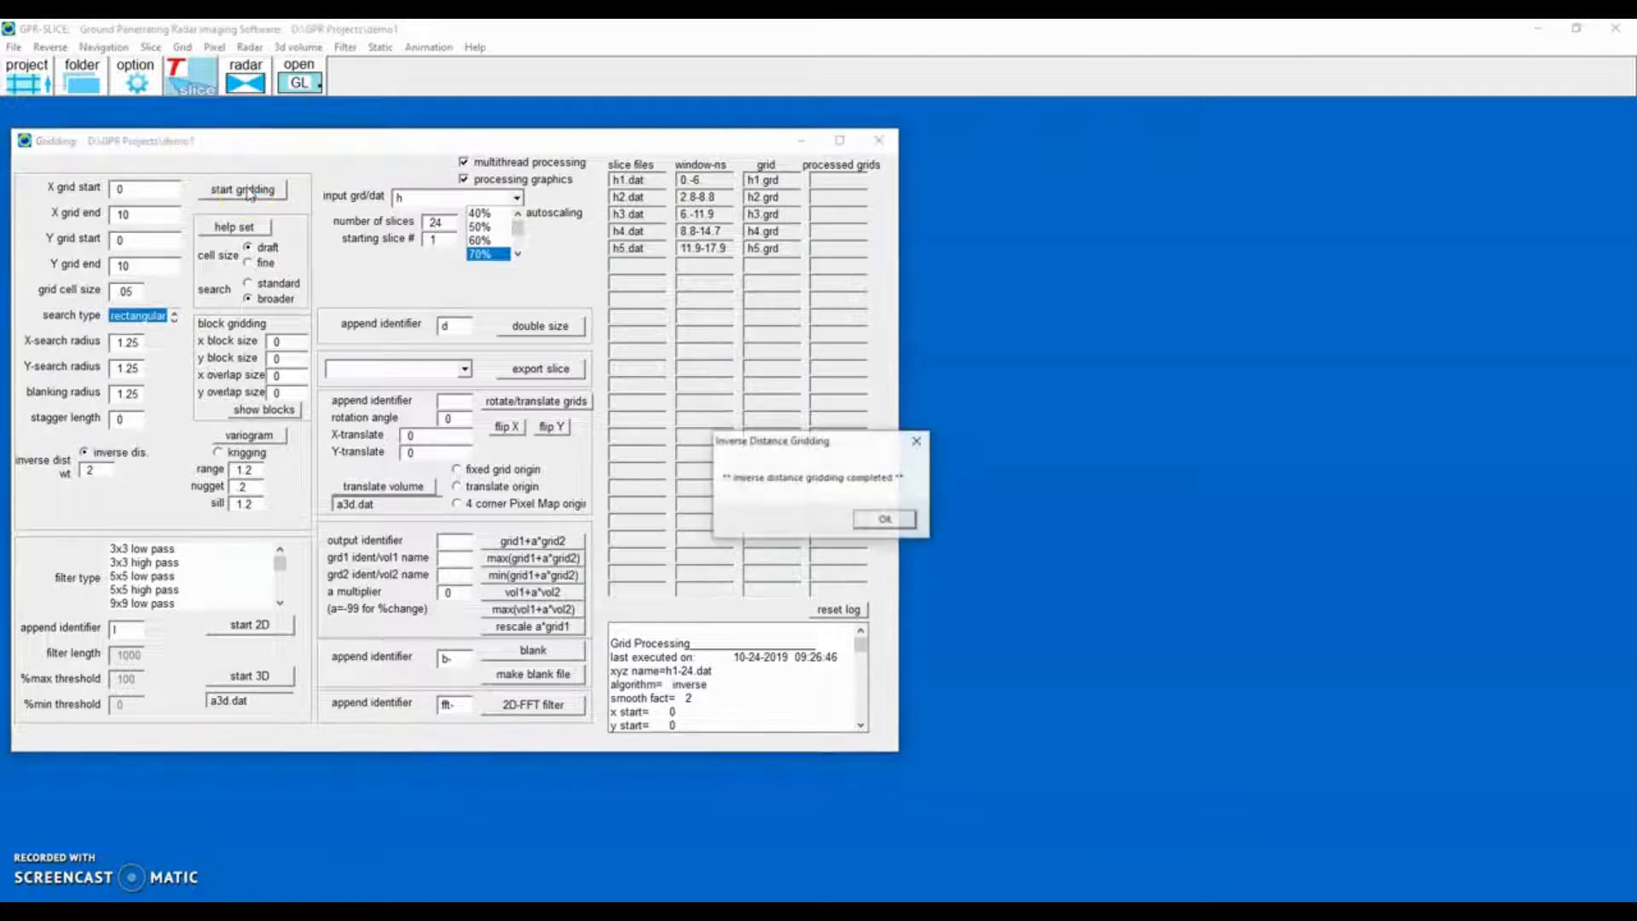
click(886, 522)
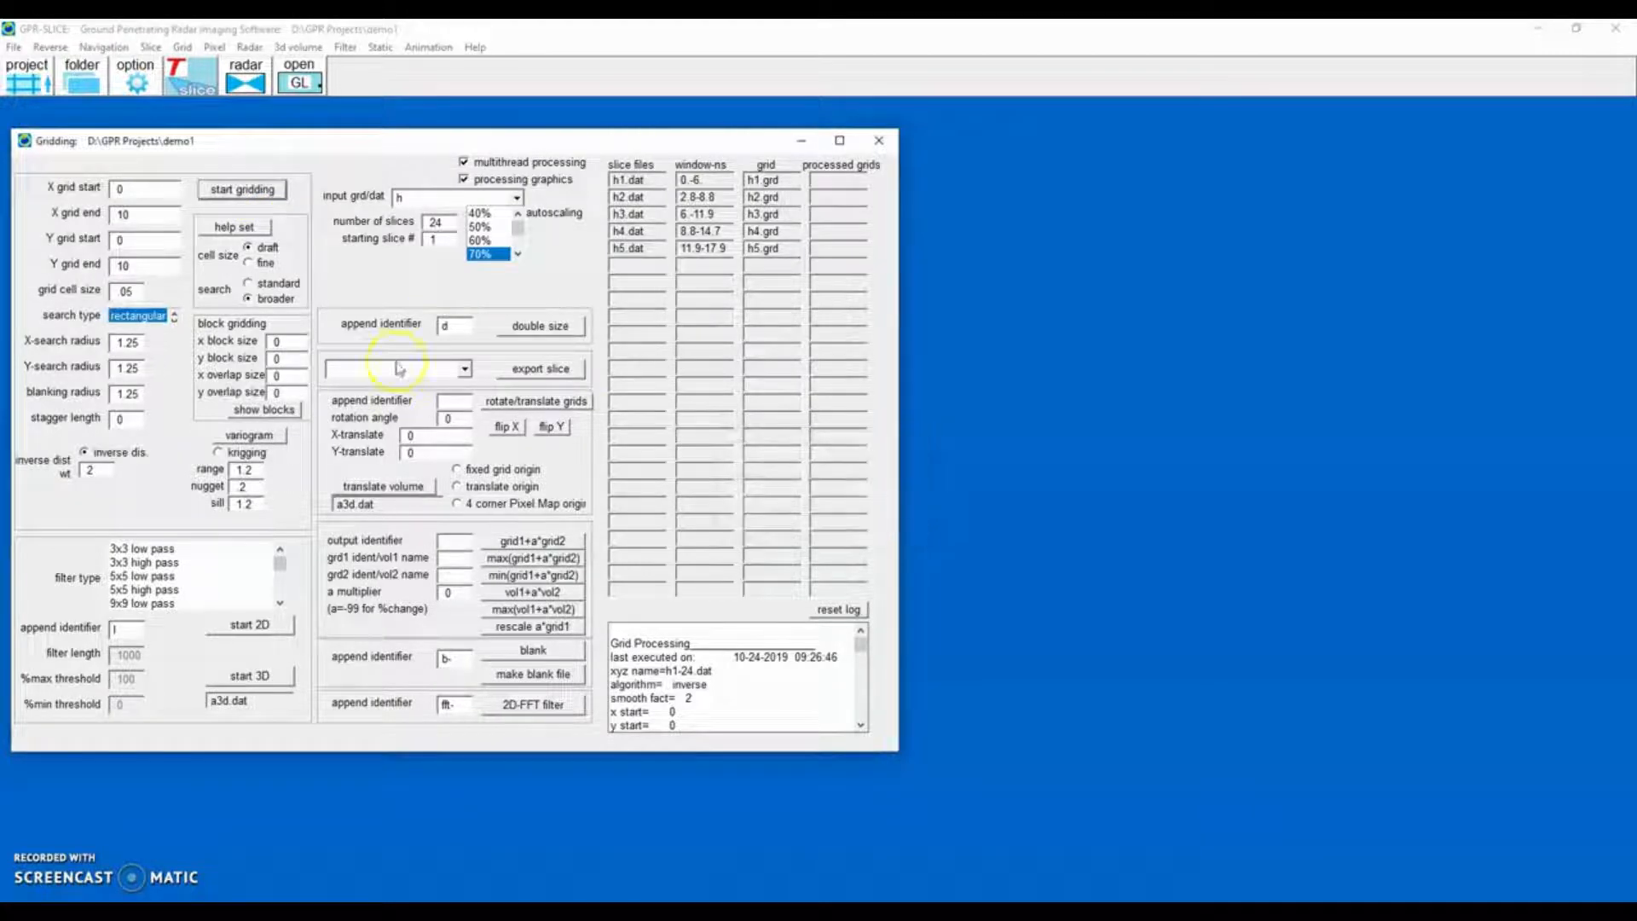
Disable multithreading, apply a 5x5 low pass 2D filter to the grids, view it maximized, and close gridding.
click(465, 162)
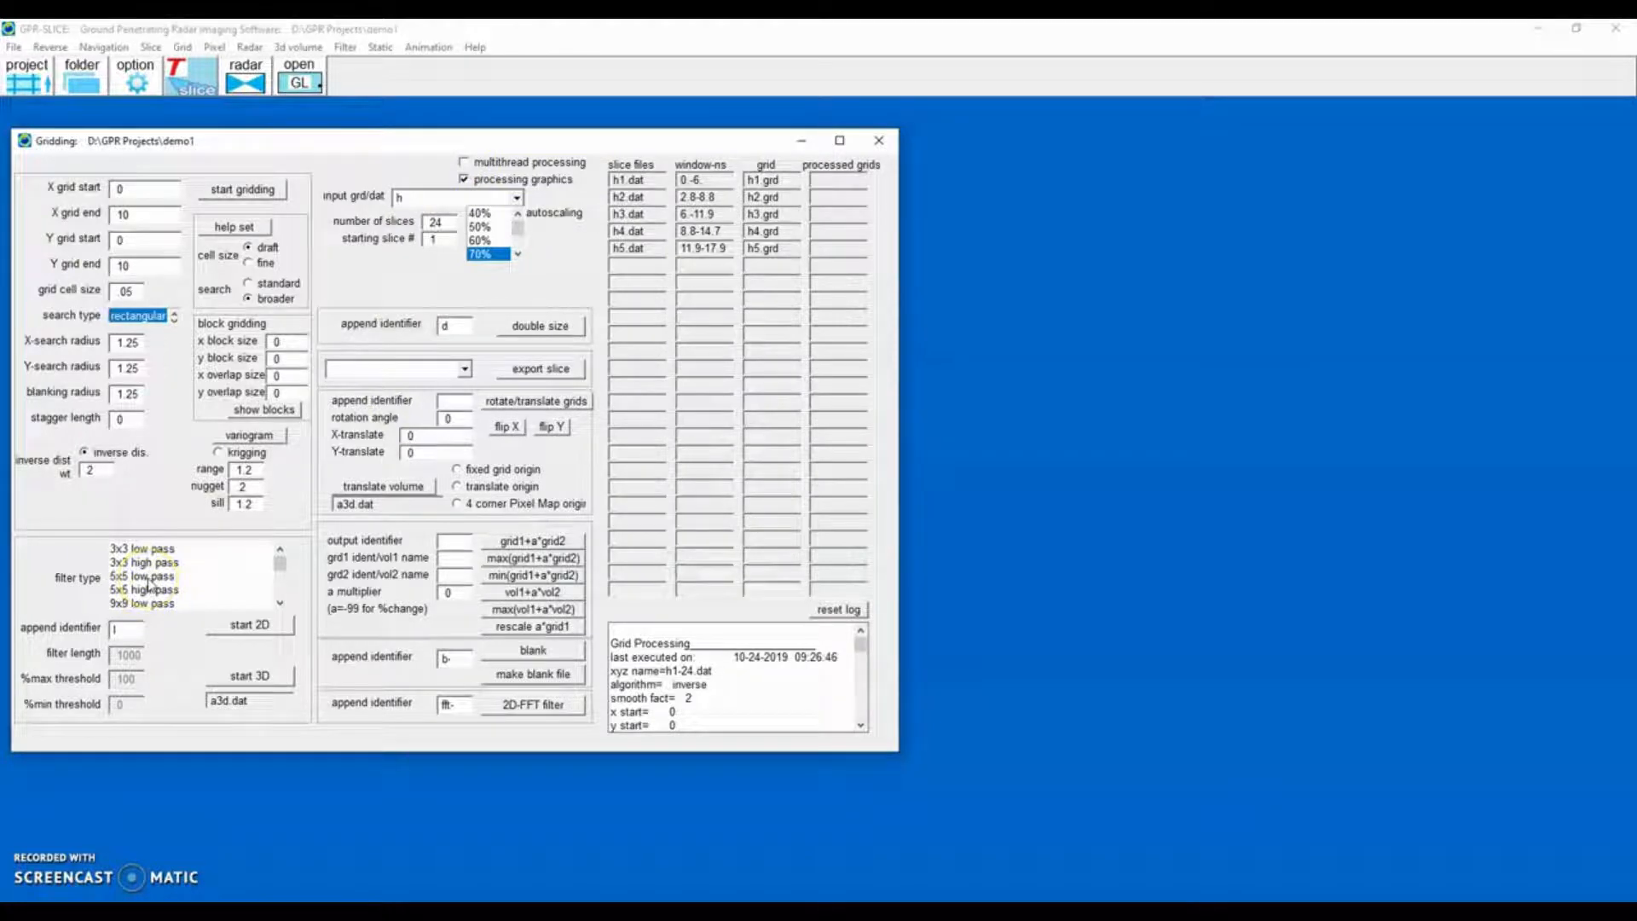
click(147, 580)
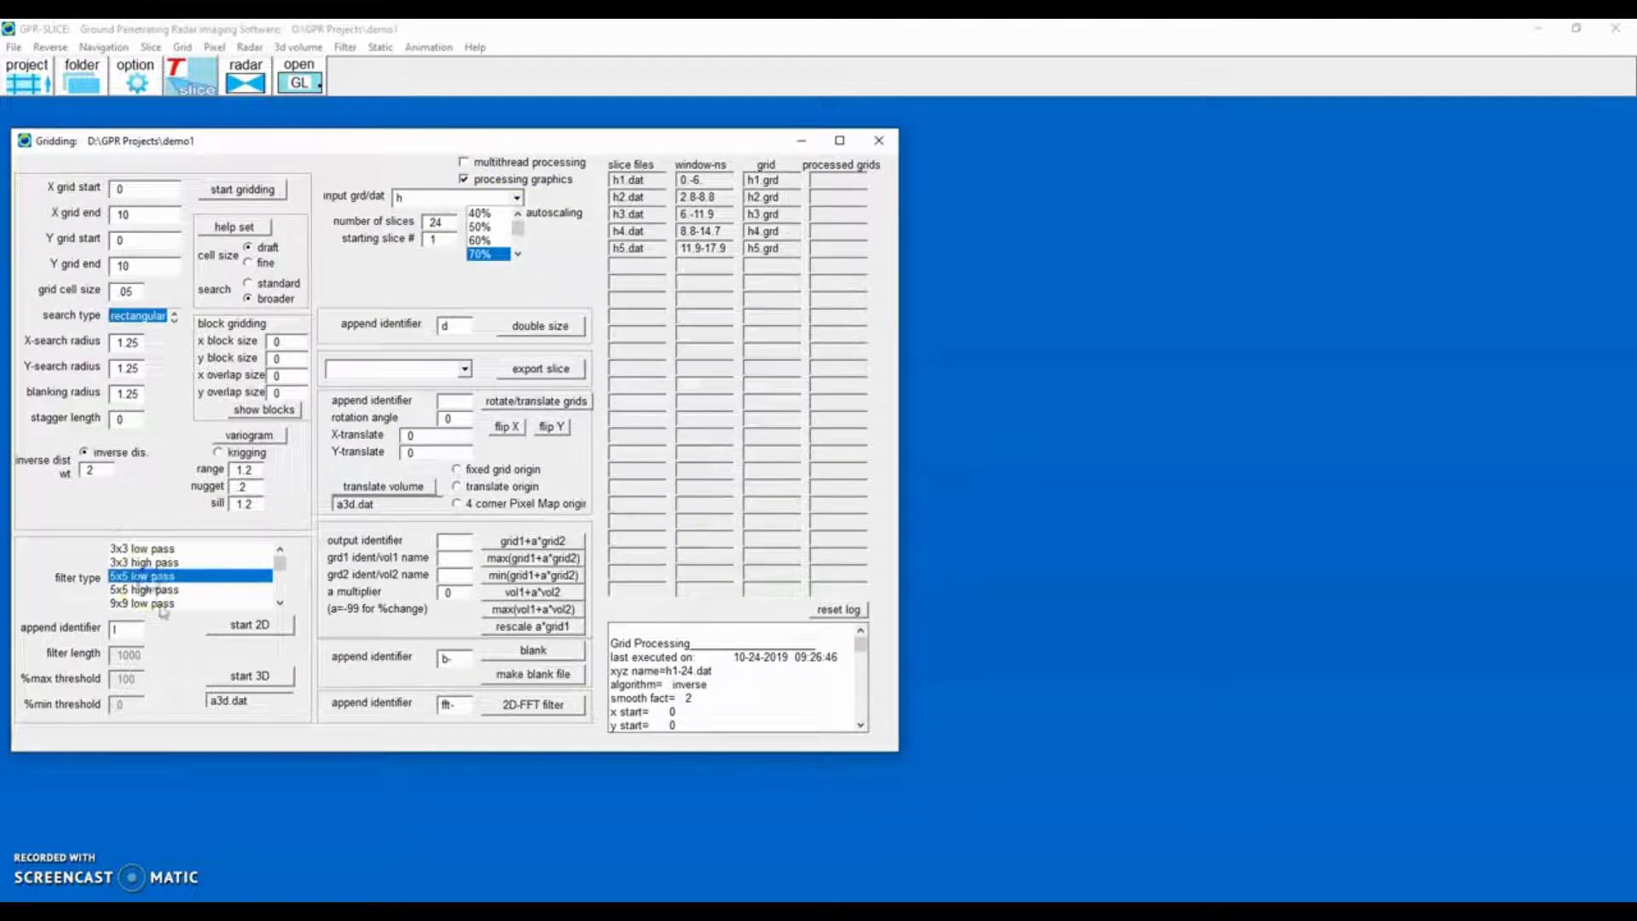
click(243, 627)
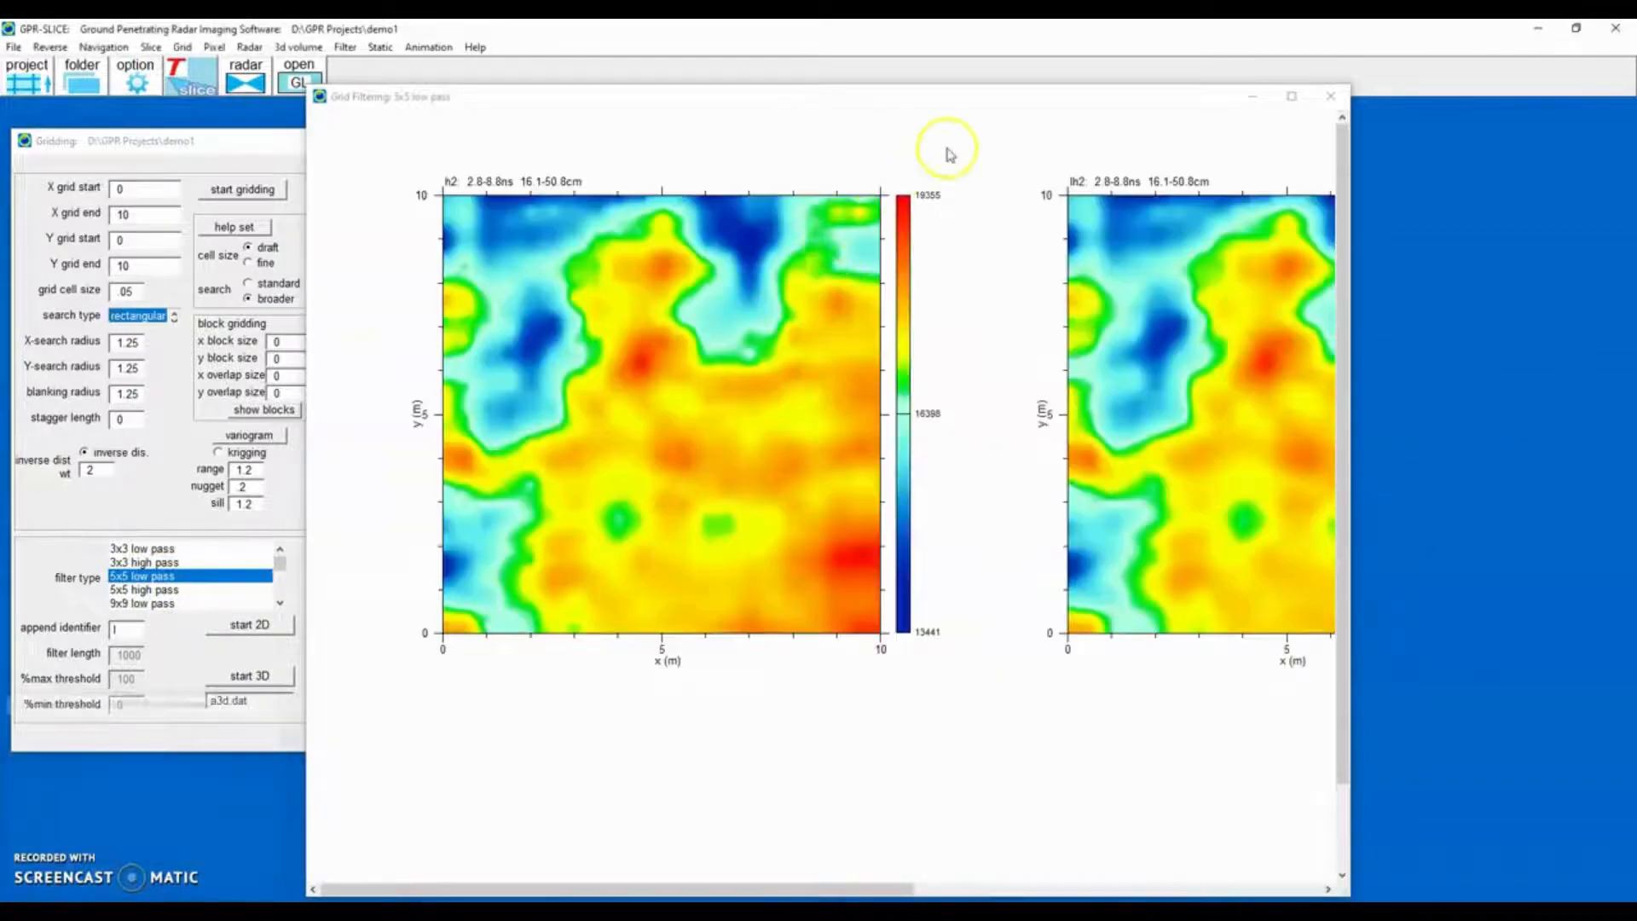
click(1291, 98)
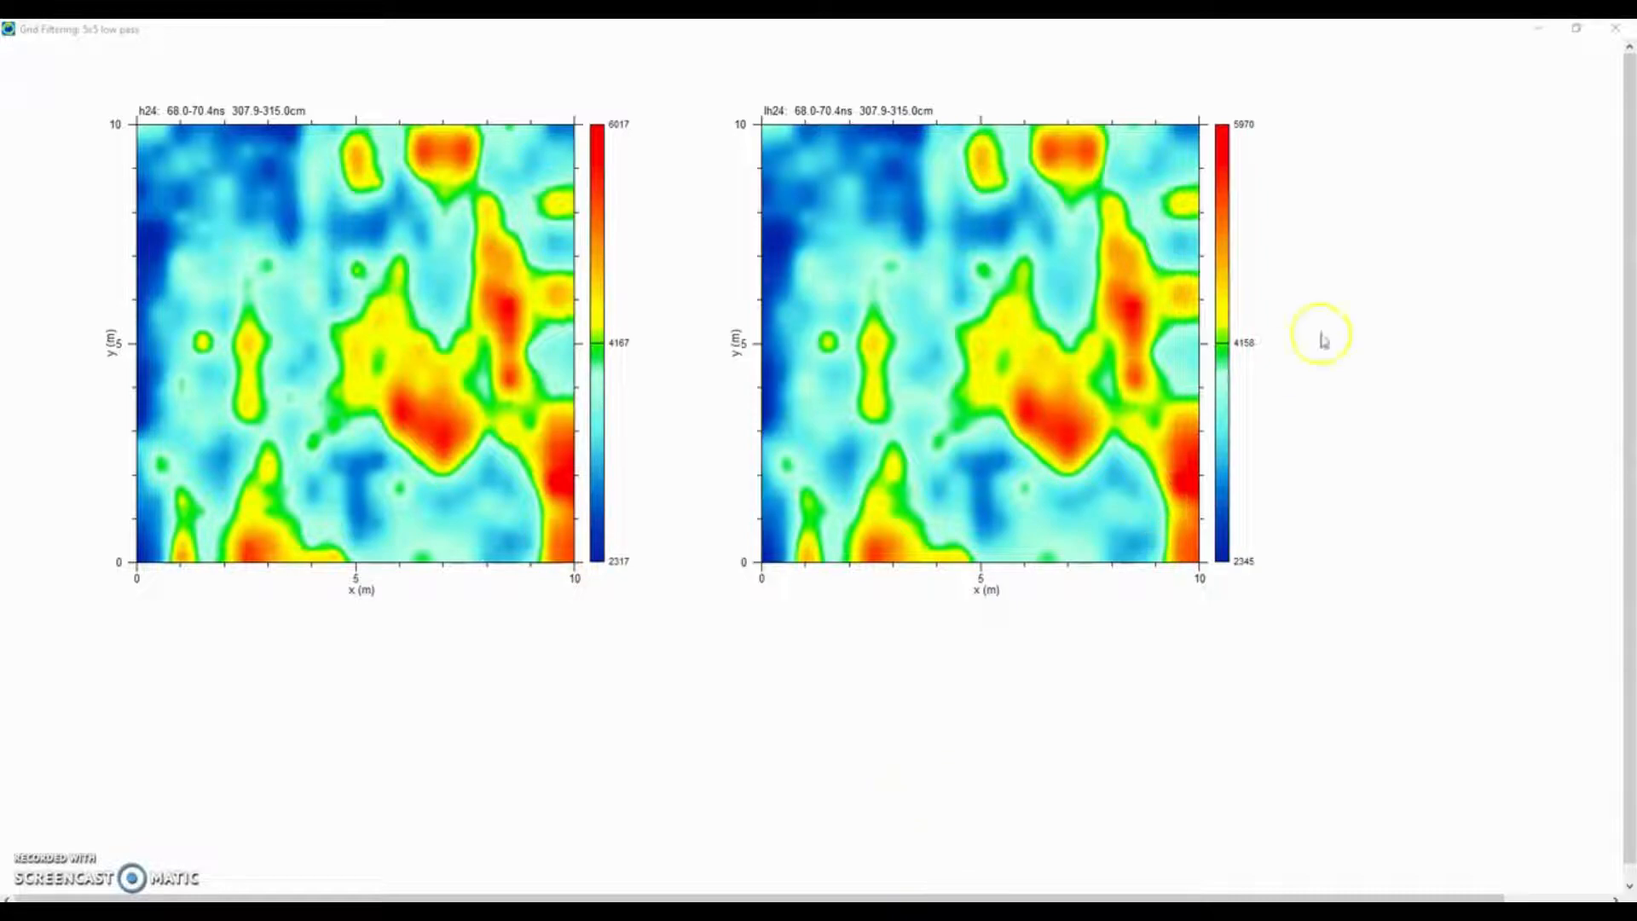
click(1615, 28)
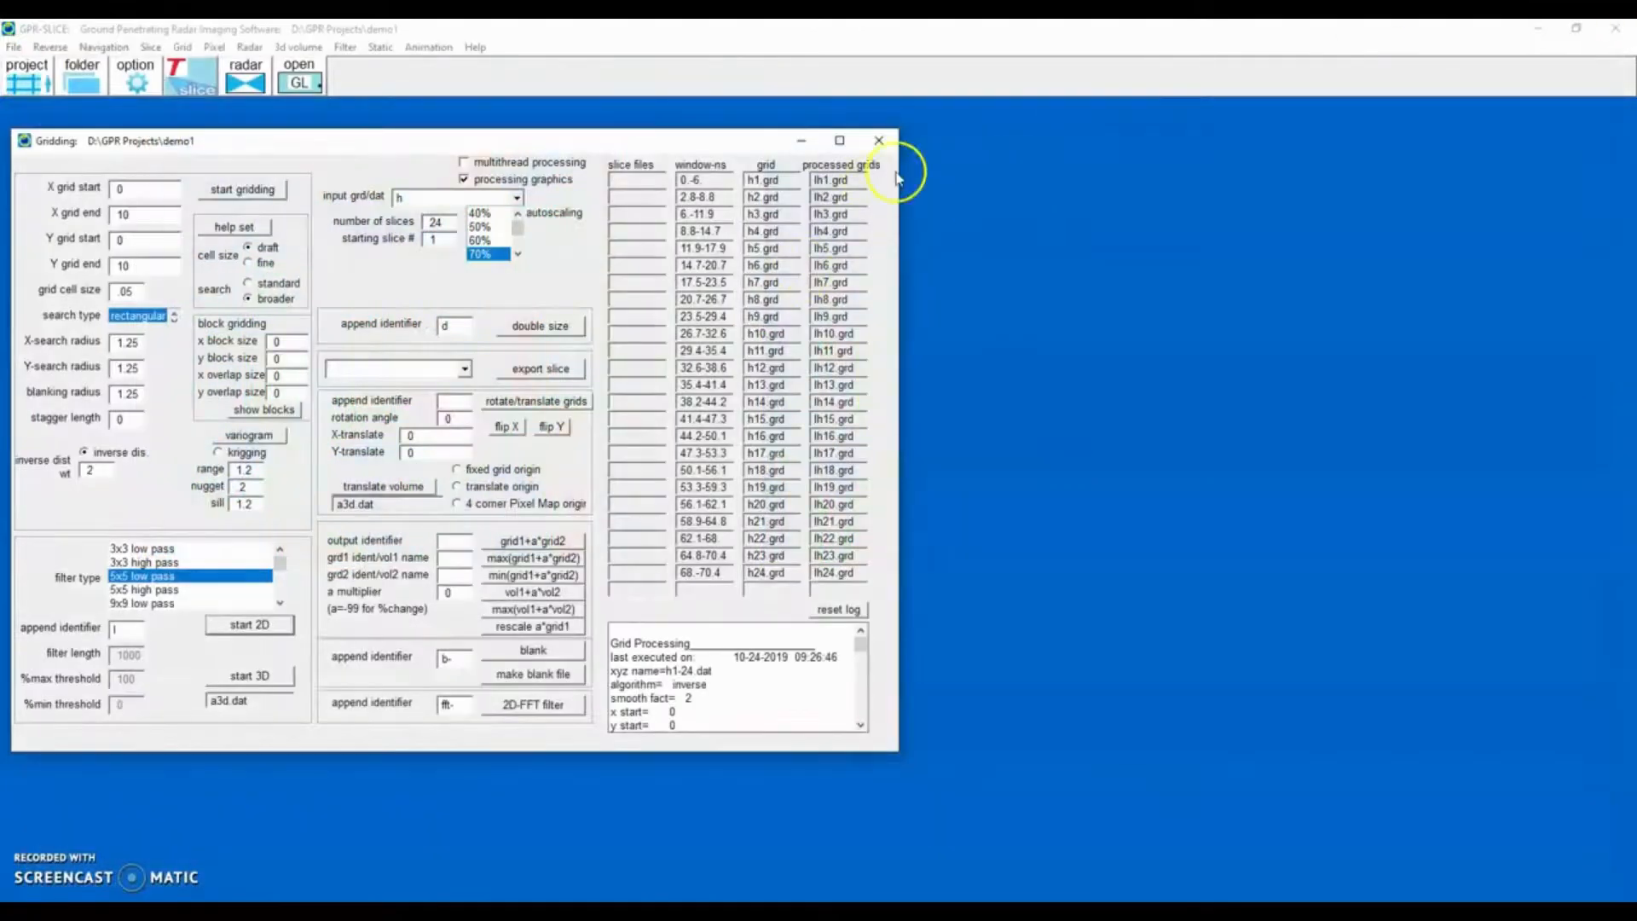
click(878, 140)
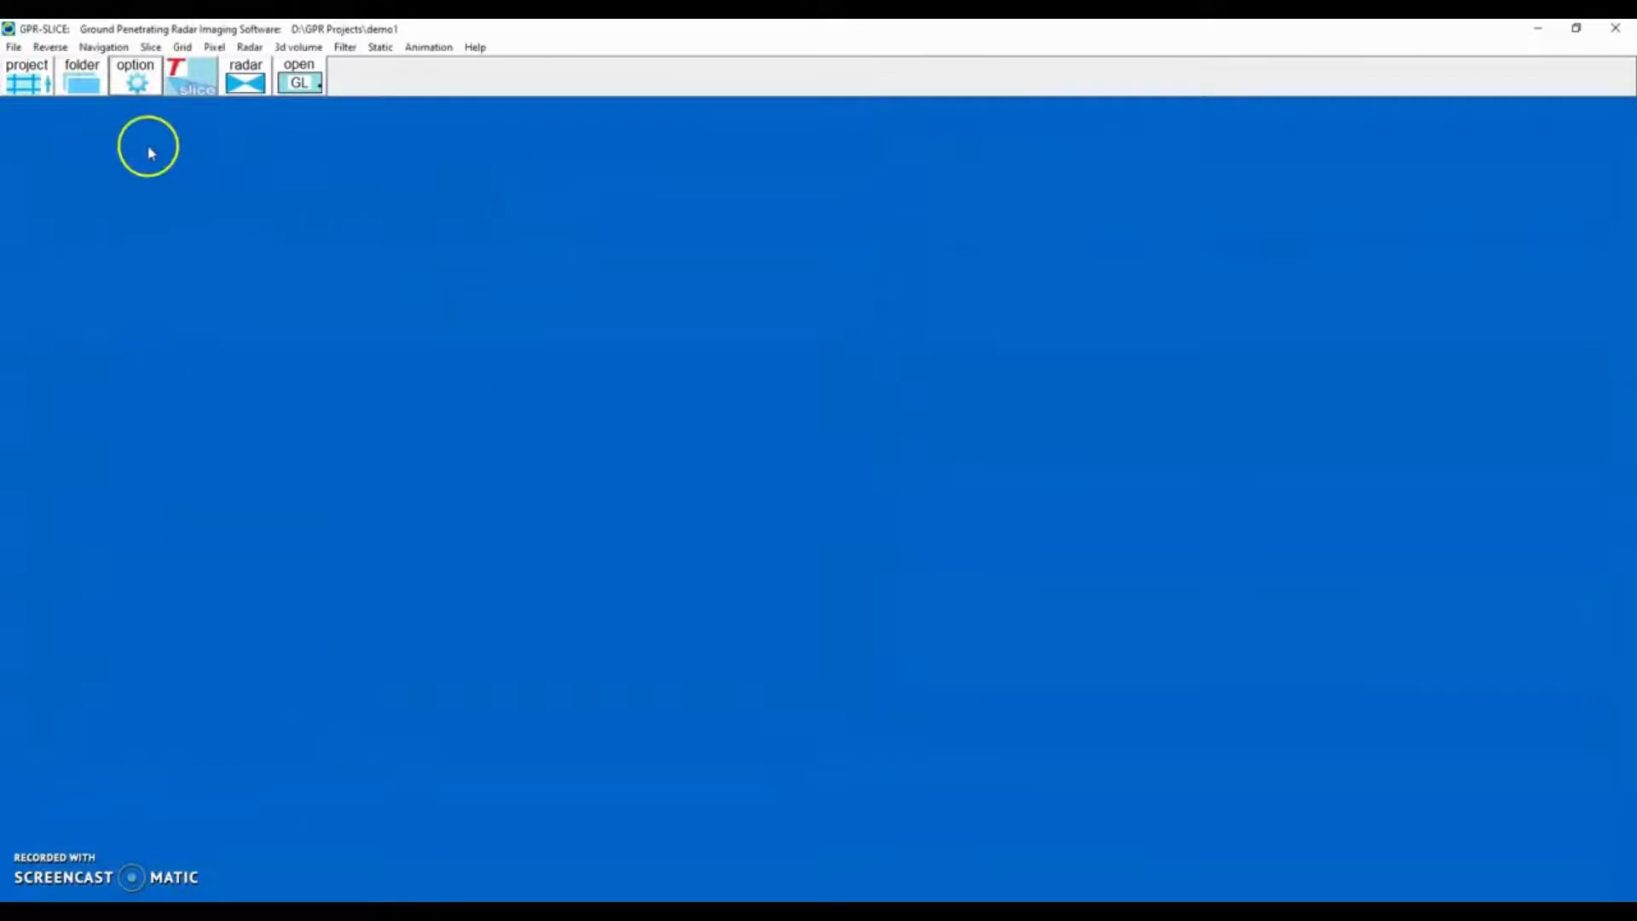
Open the pixel maps tool, load the lh grids, pick 90% relative normalization with 4 rows, and draw the time slices.
click(190, 84)
drag(313, 107, 438, 136)
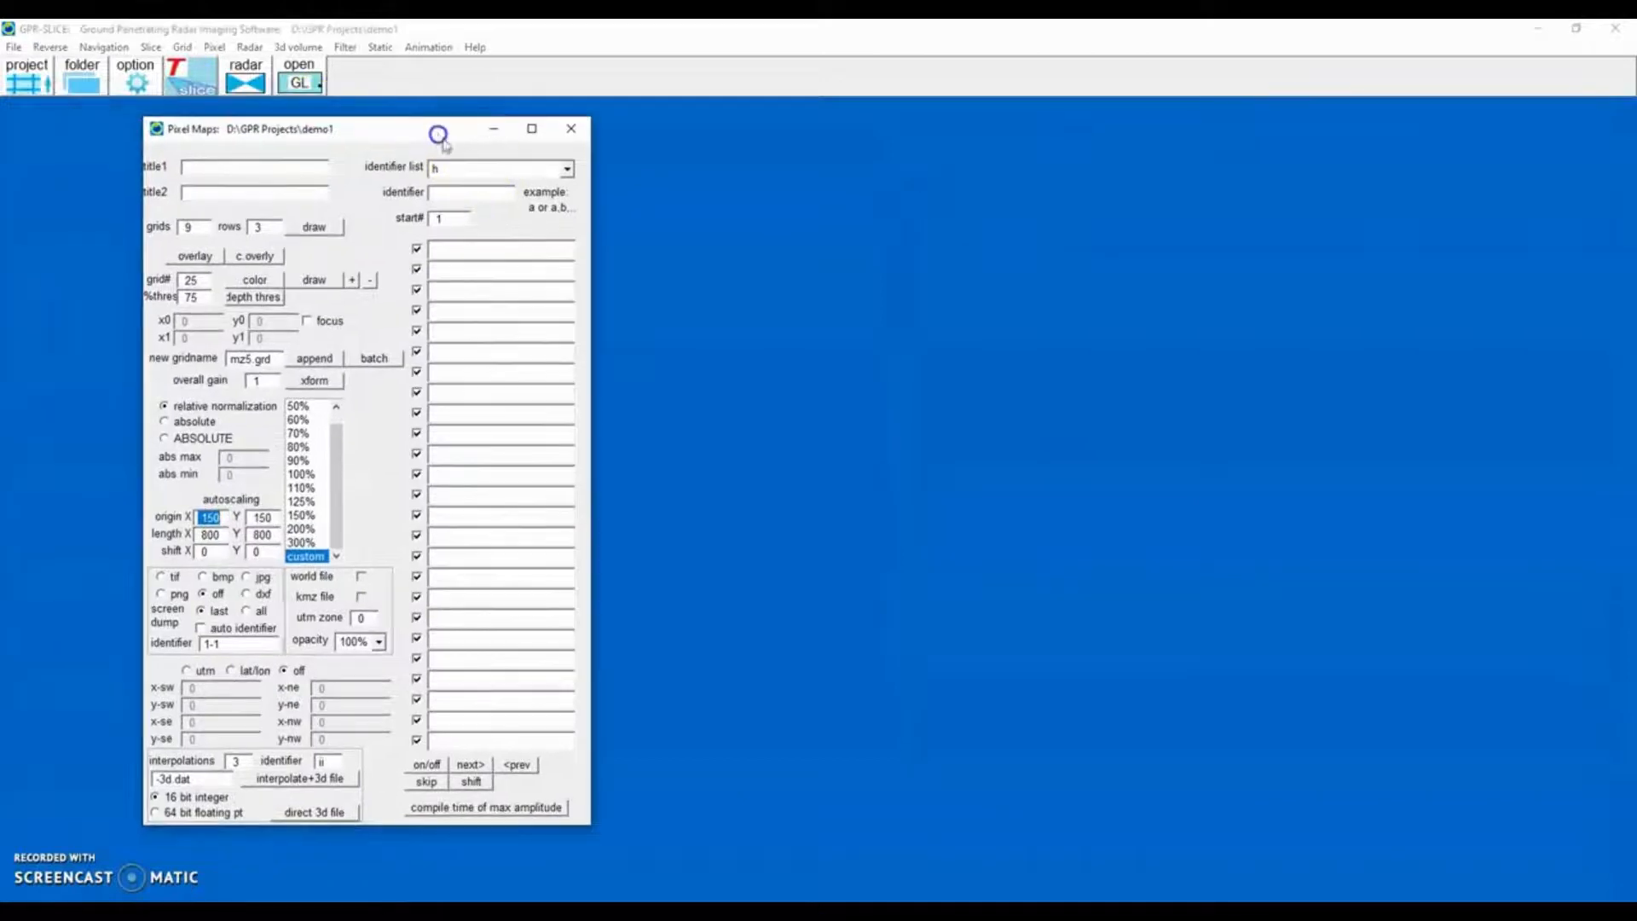
click(567, 169)
click(504, 202)
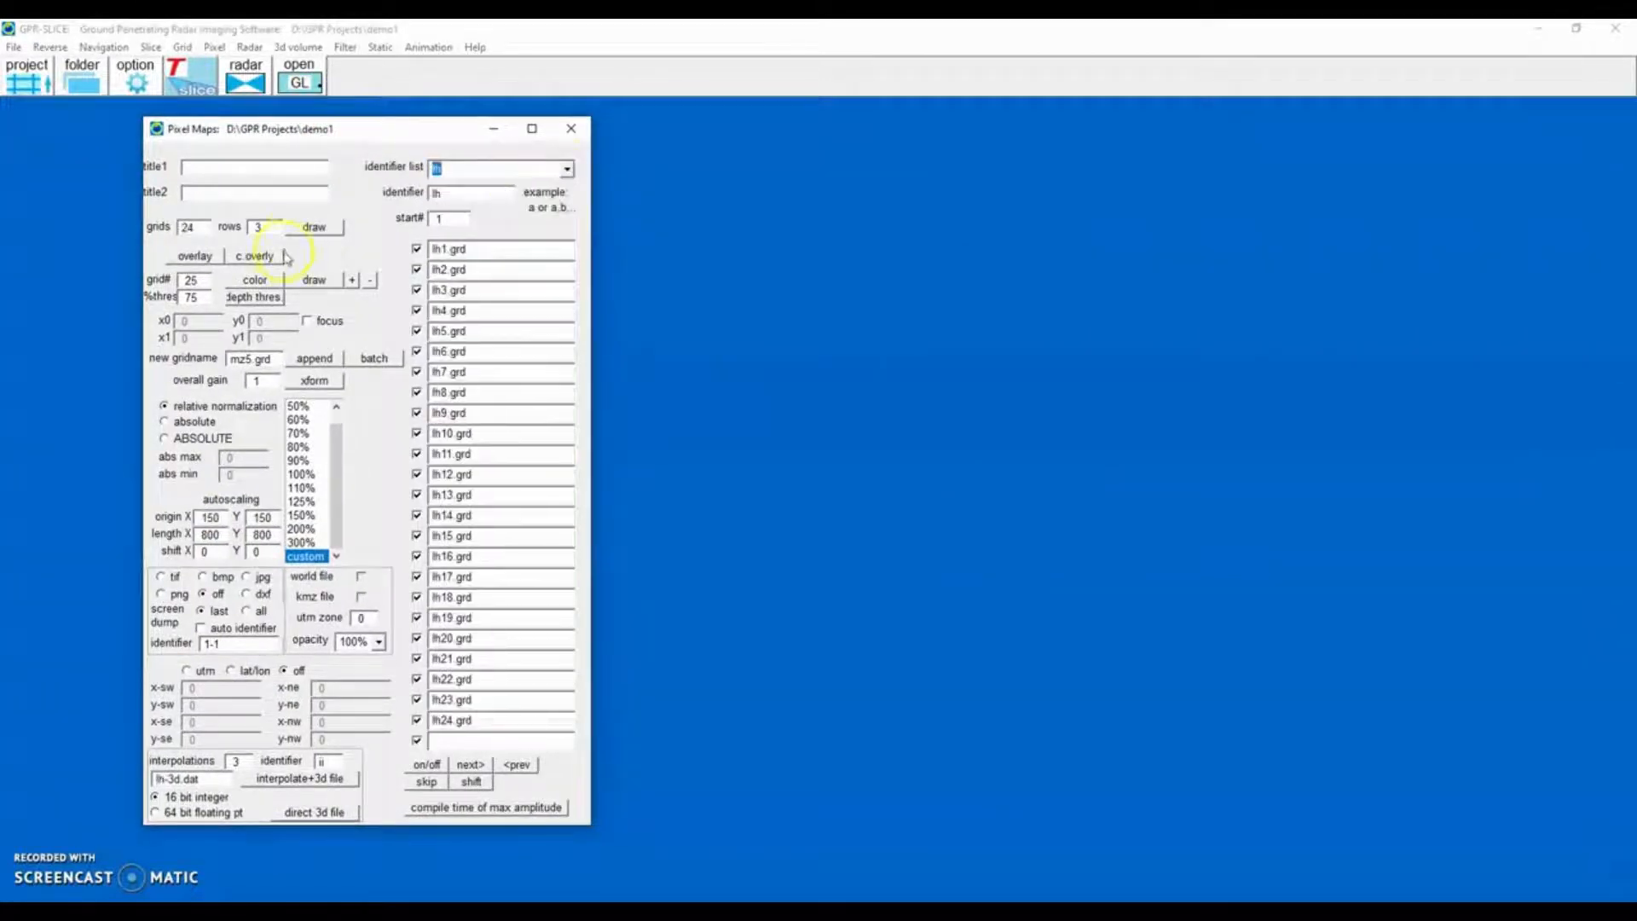
click(299, 461)
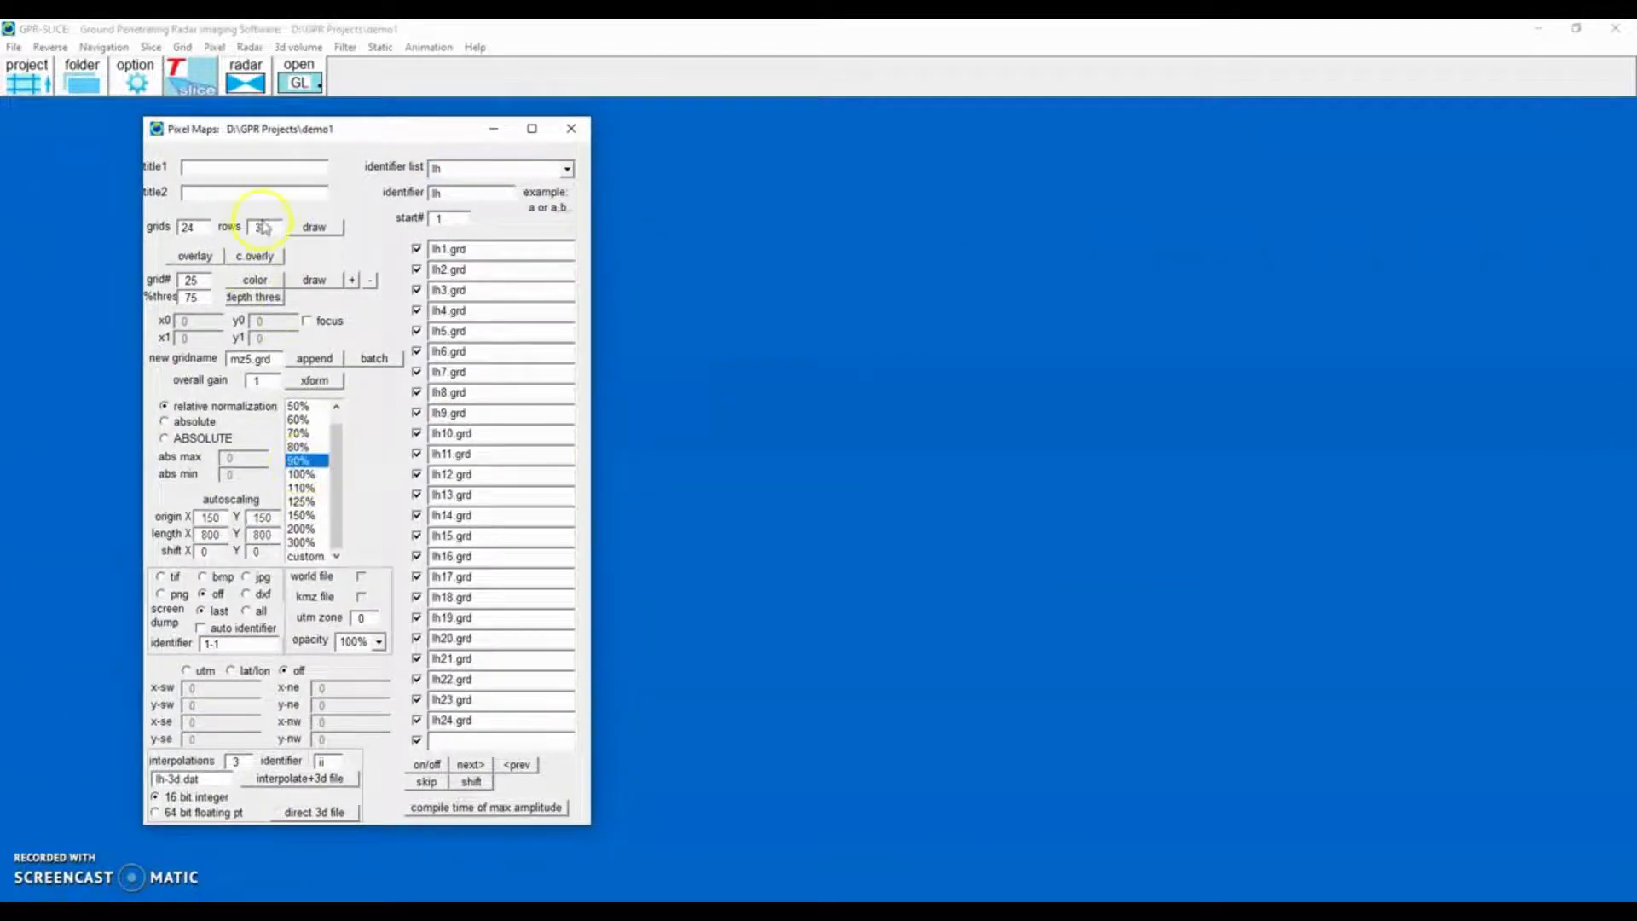
drag(263, 228, 219, 236)
click(338, 230)
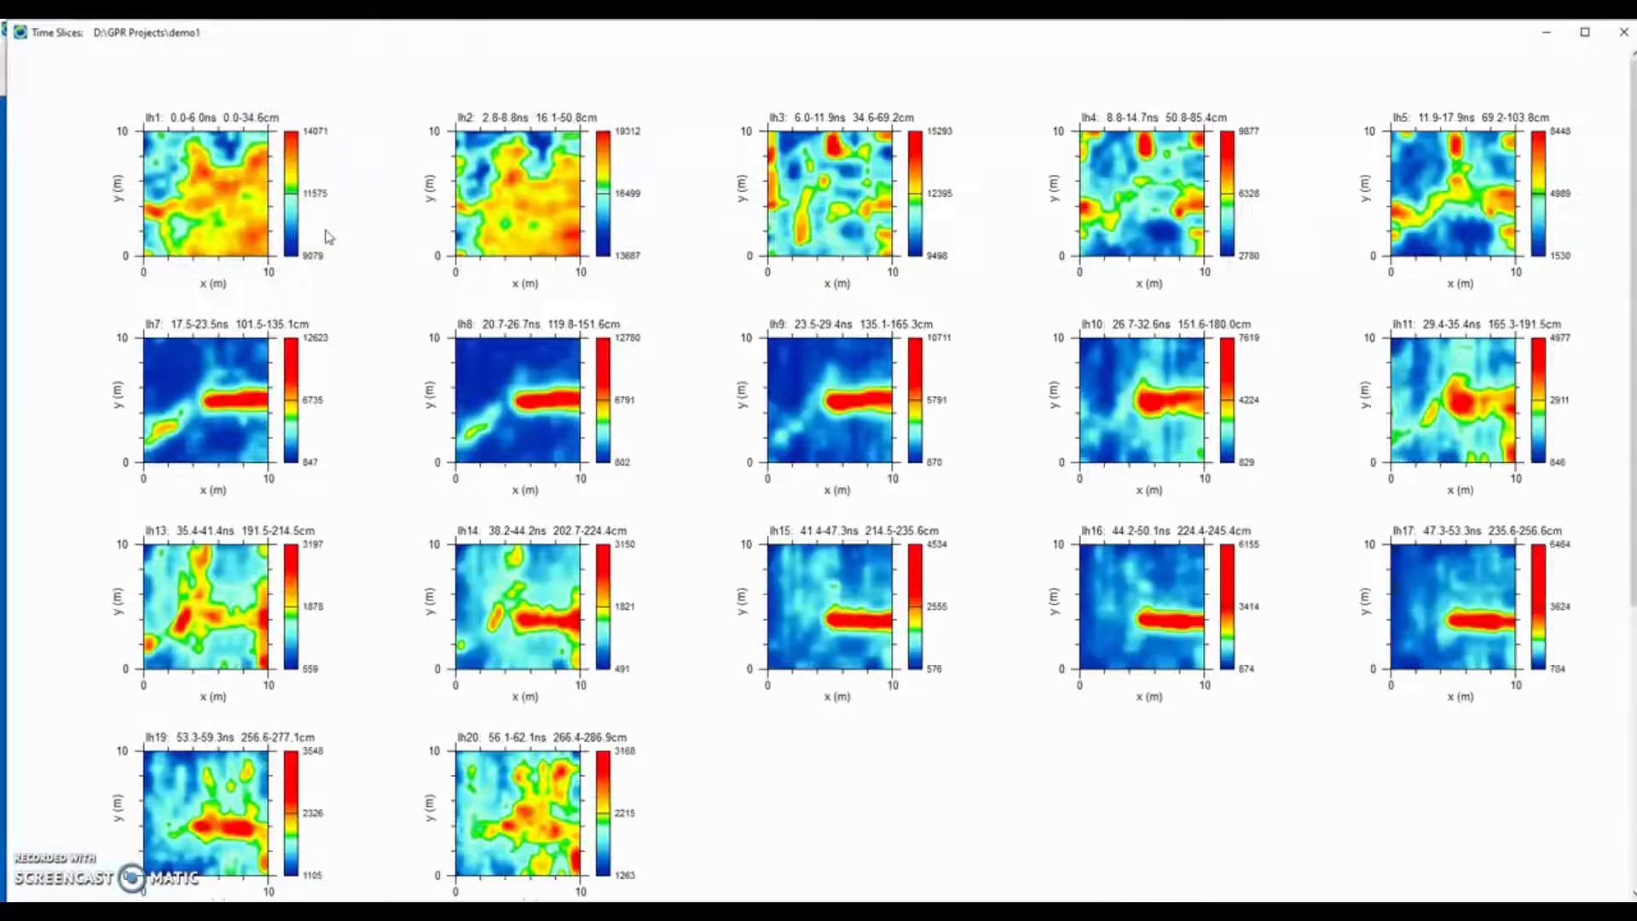
Open transform controls on the time slices, apply auto-gain to all grids, step through the zscans, and close the controls.
right_click(751, 322)
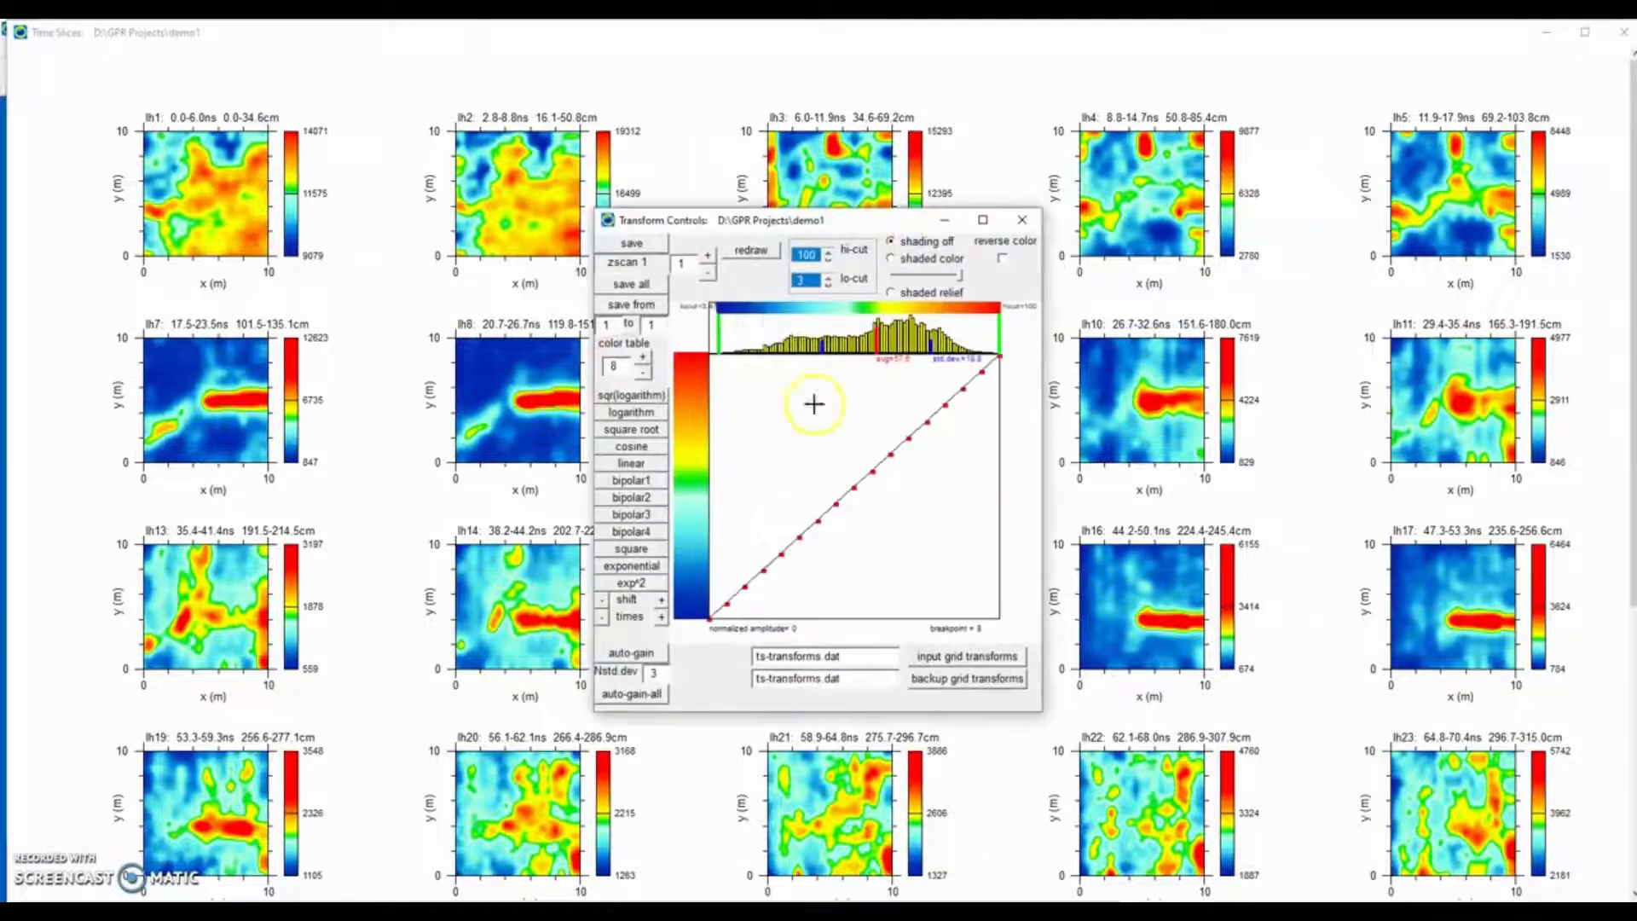
click(618, 698)
click(710, 351)
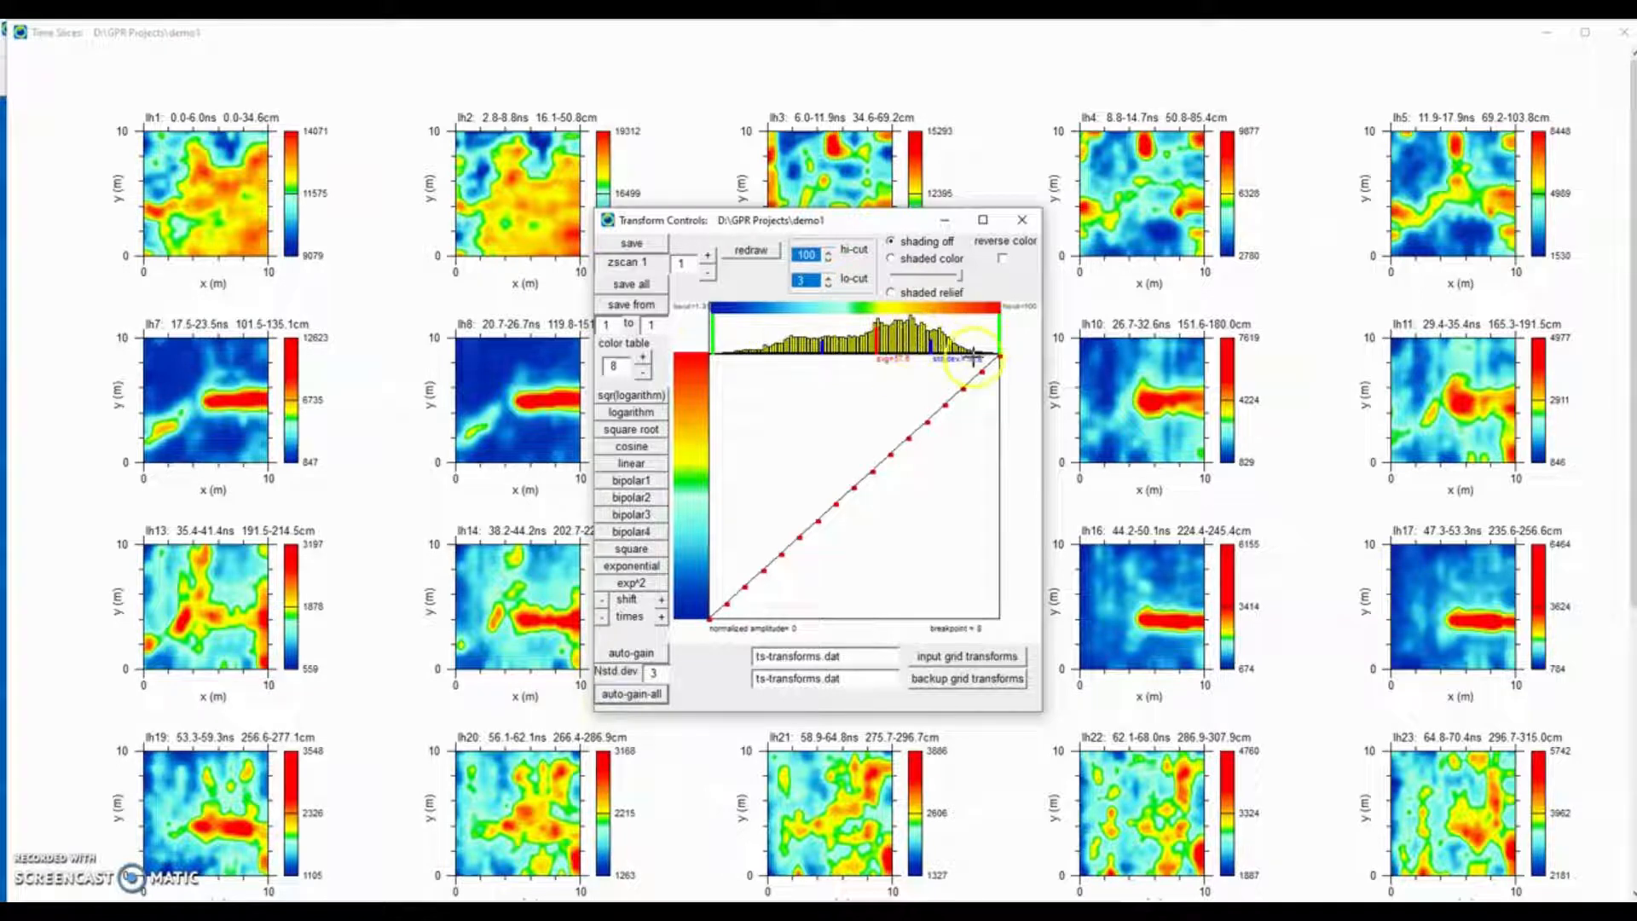
click(755, 258)
click(709, 258)
click(709, 258)
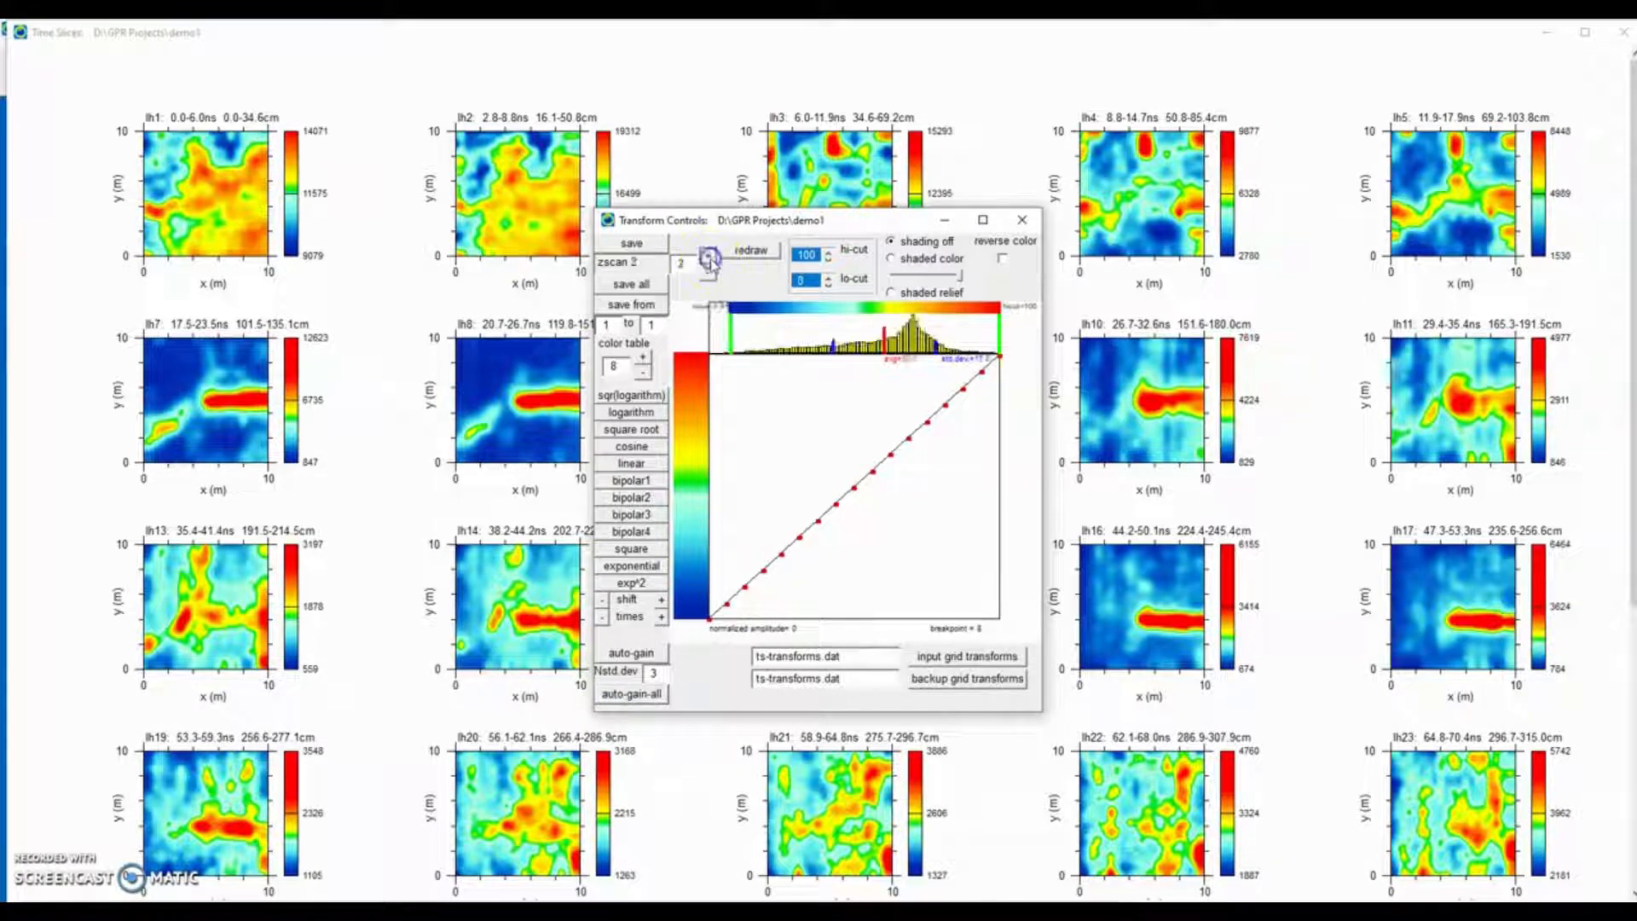
click(709, 258)
click(708, 258)
click(708, 259)
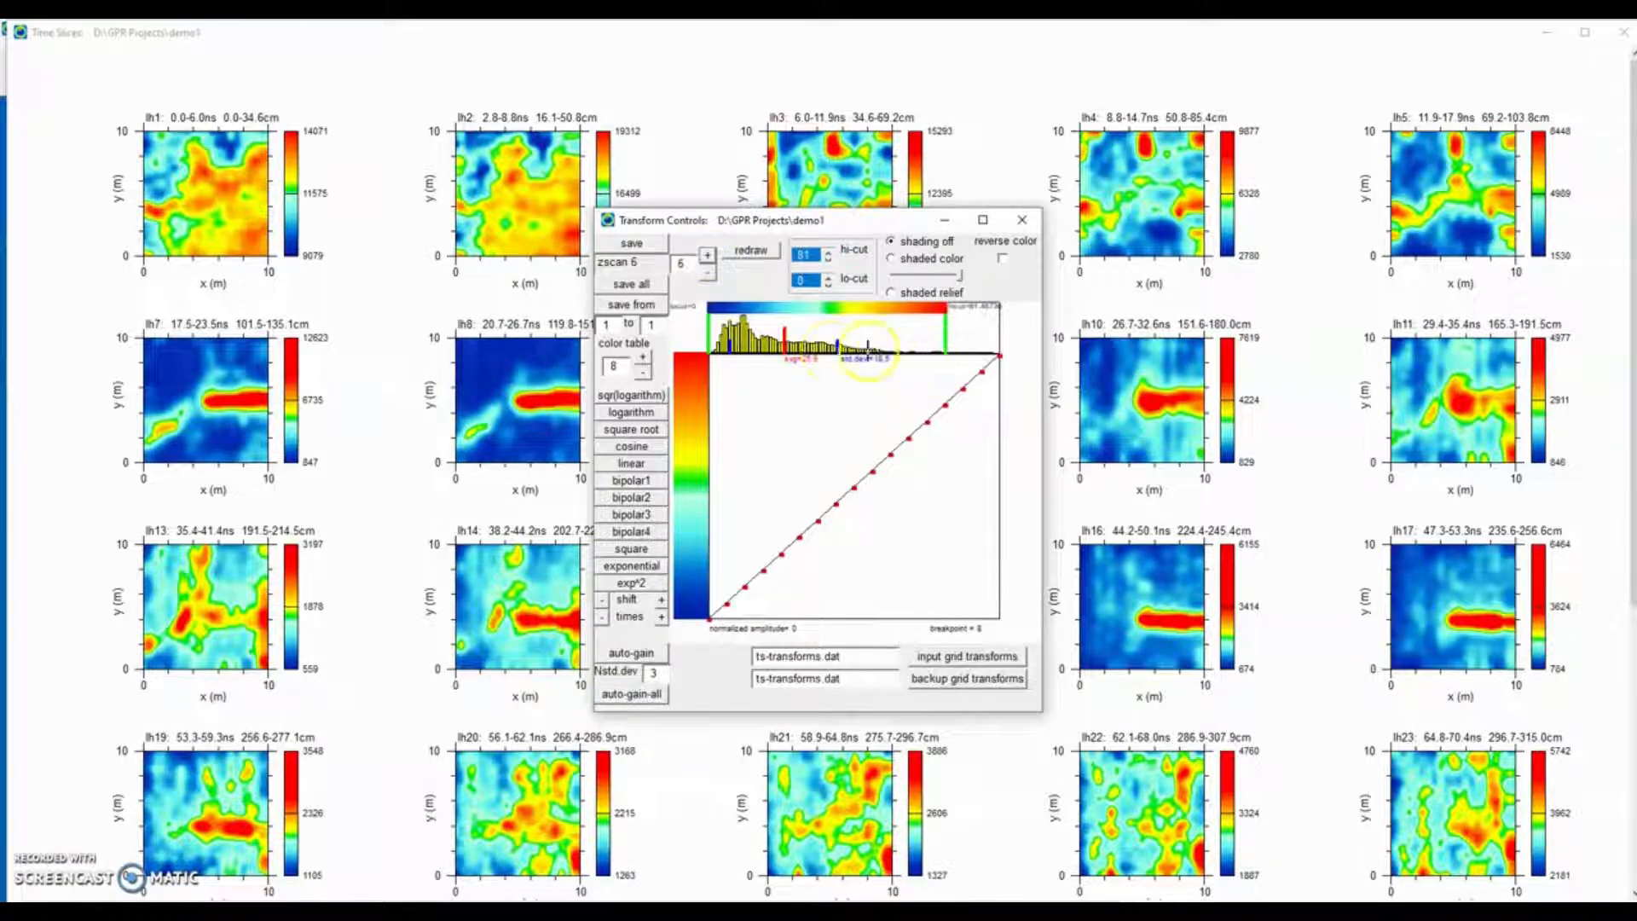
click(1023, 220)
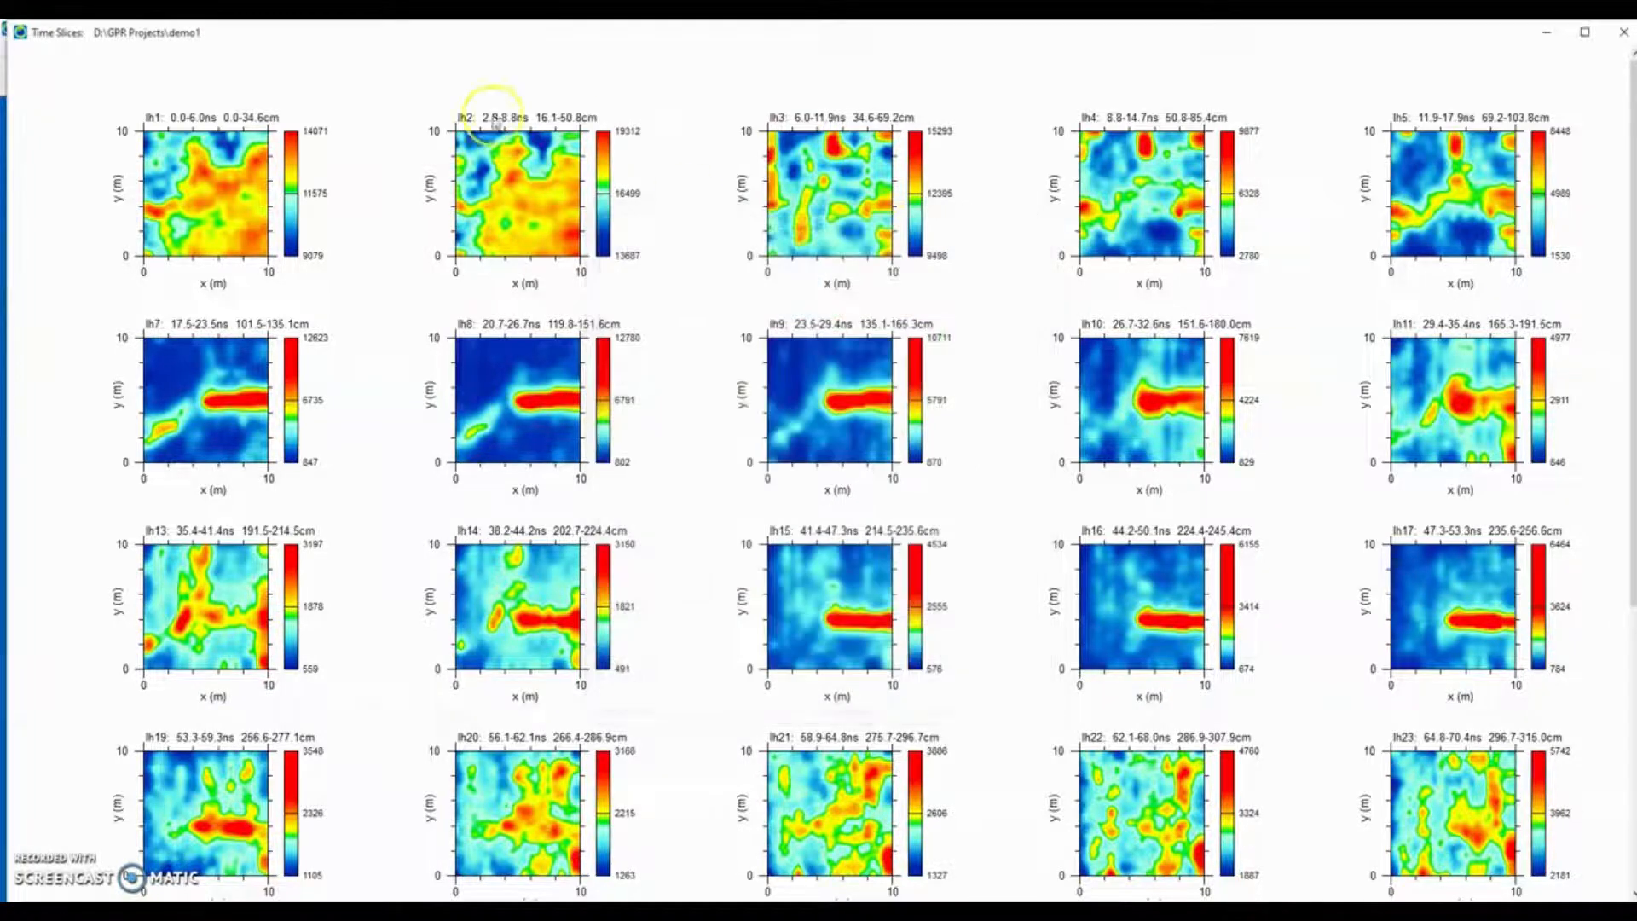
Maximize the time slices window, reopen and close the transform controls, and close the time slices display.
drag(459, 34, 766, 42)
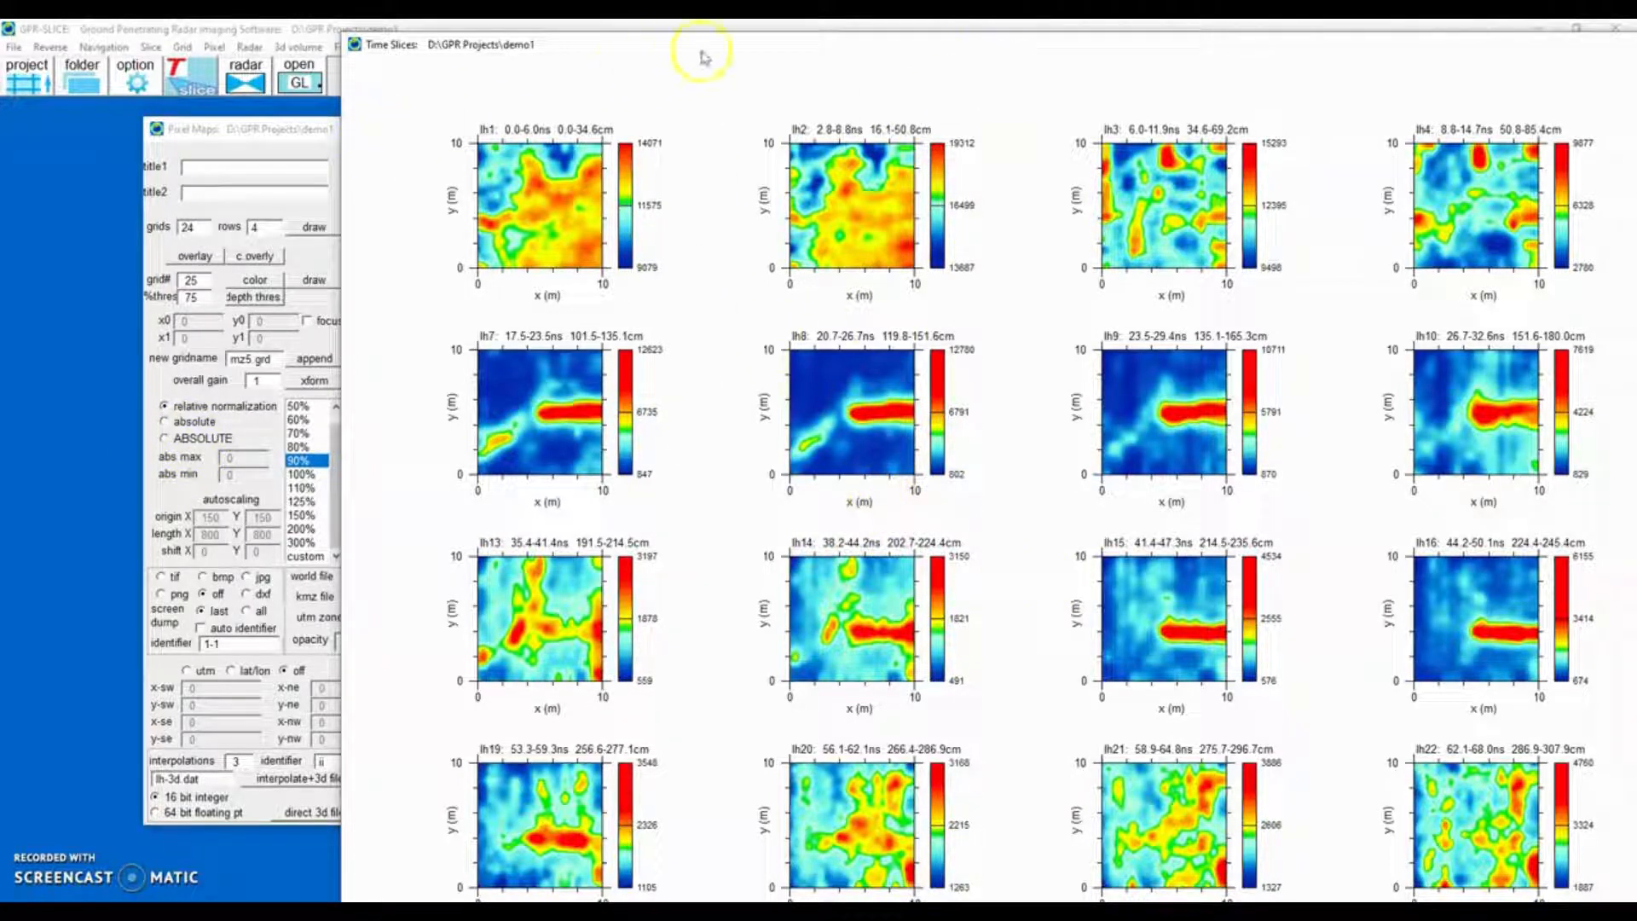
double_click(555, 48)
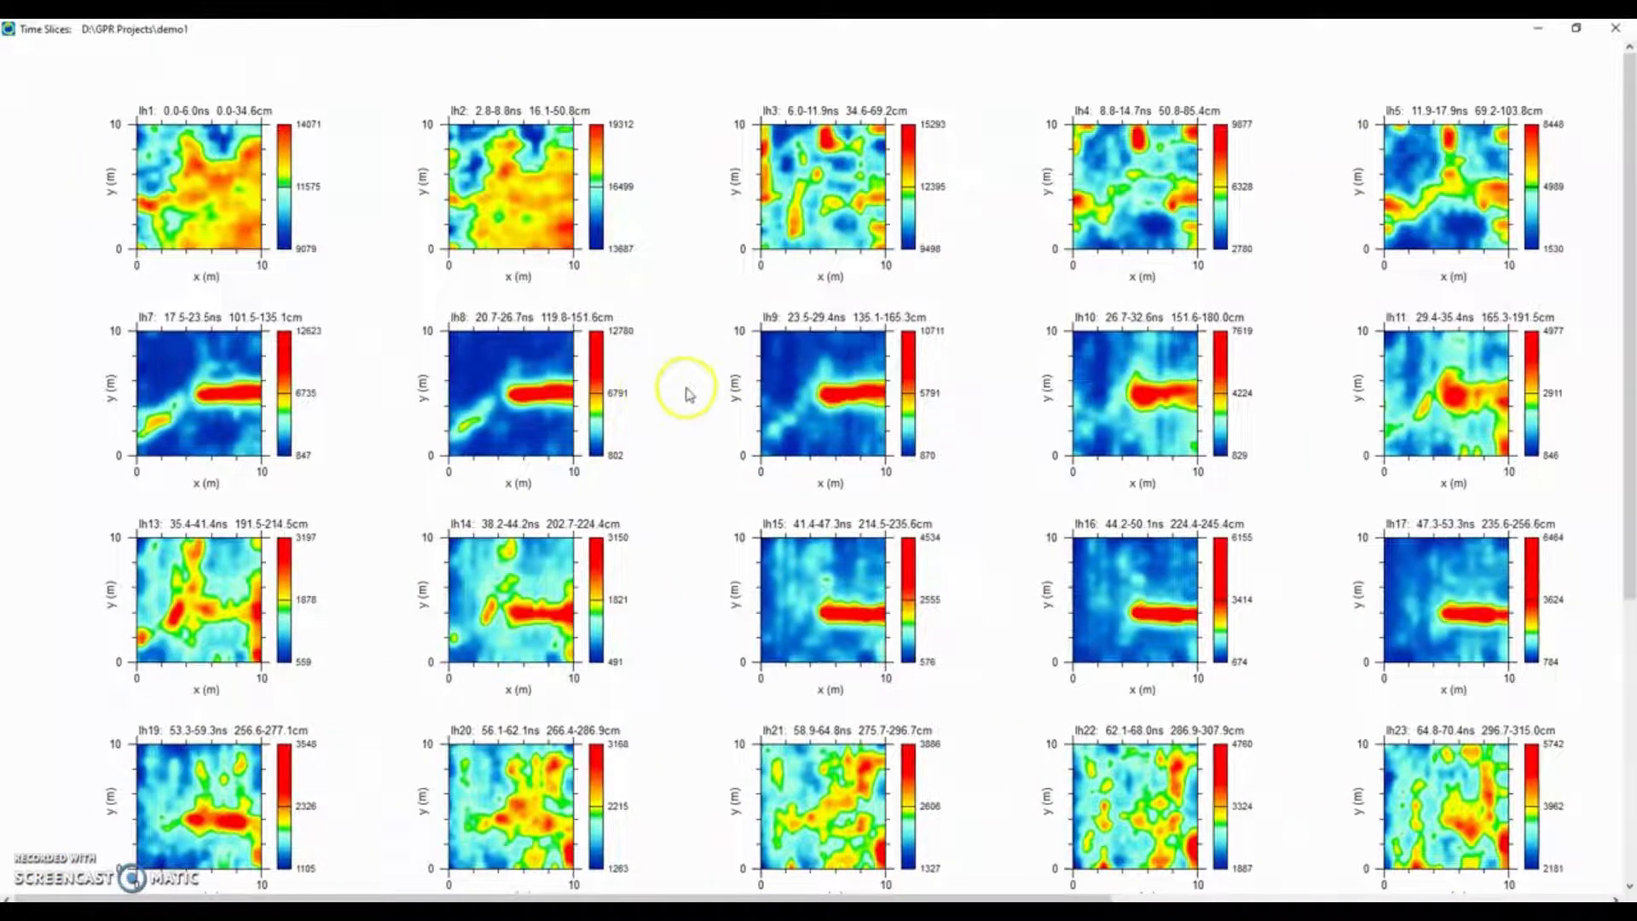
click(690, 394)
click(653, 698)
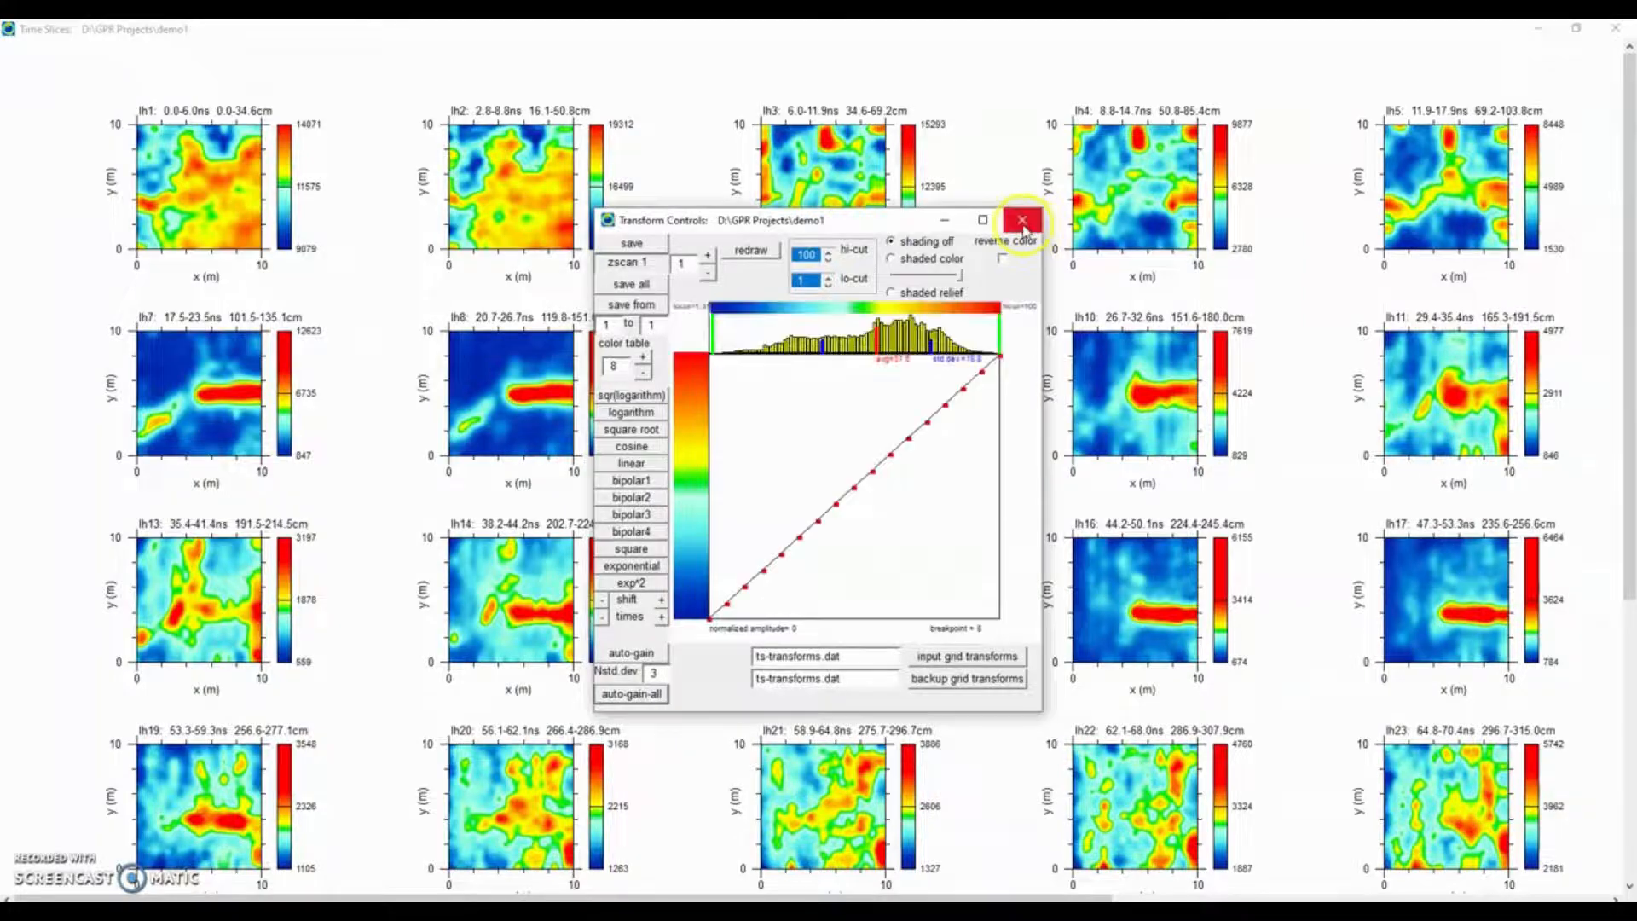
click(1022, 220)
click(1616, 29)
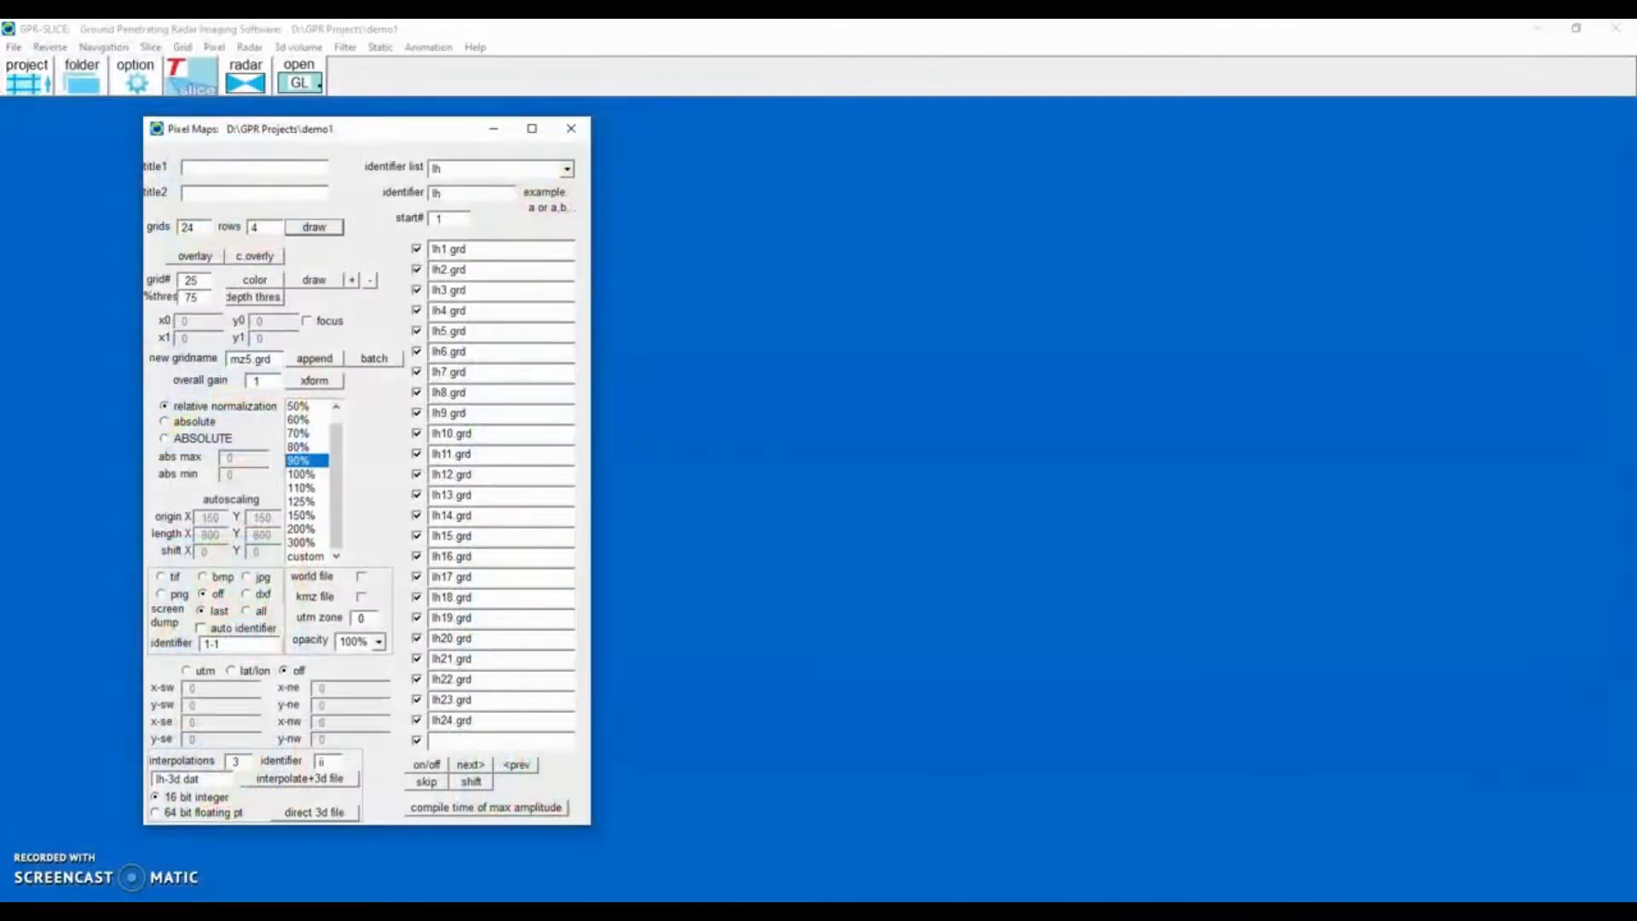
Set interpolations to 5, create the interpolated 3D file, and close the pixel maps window.
double_click(243, 760)
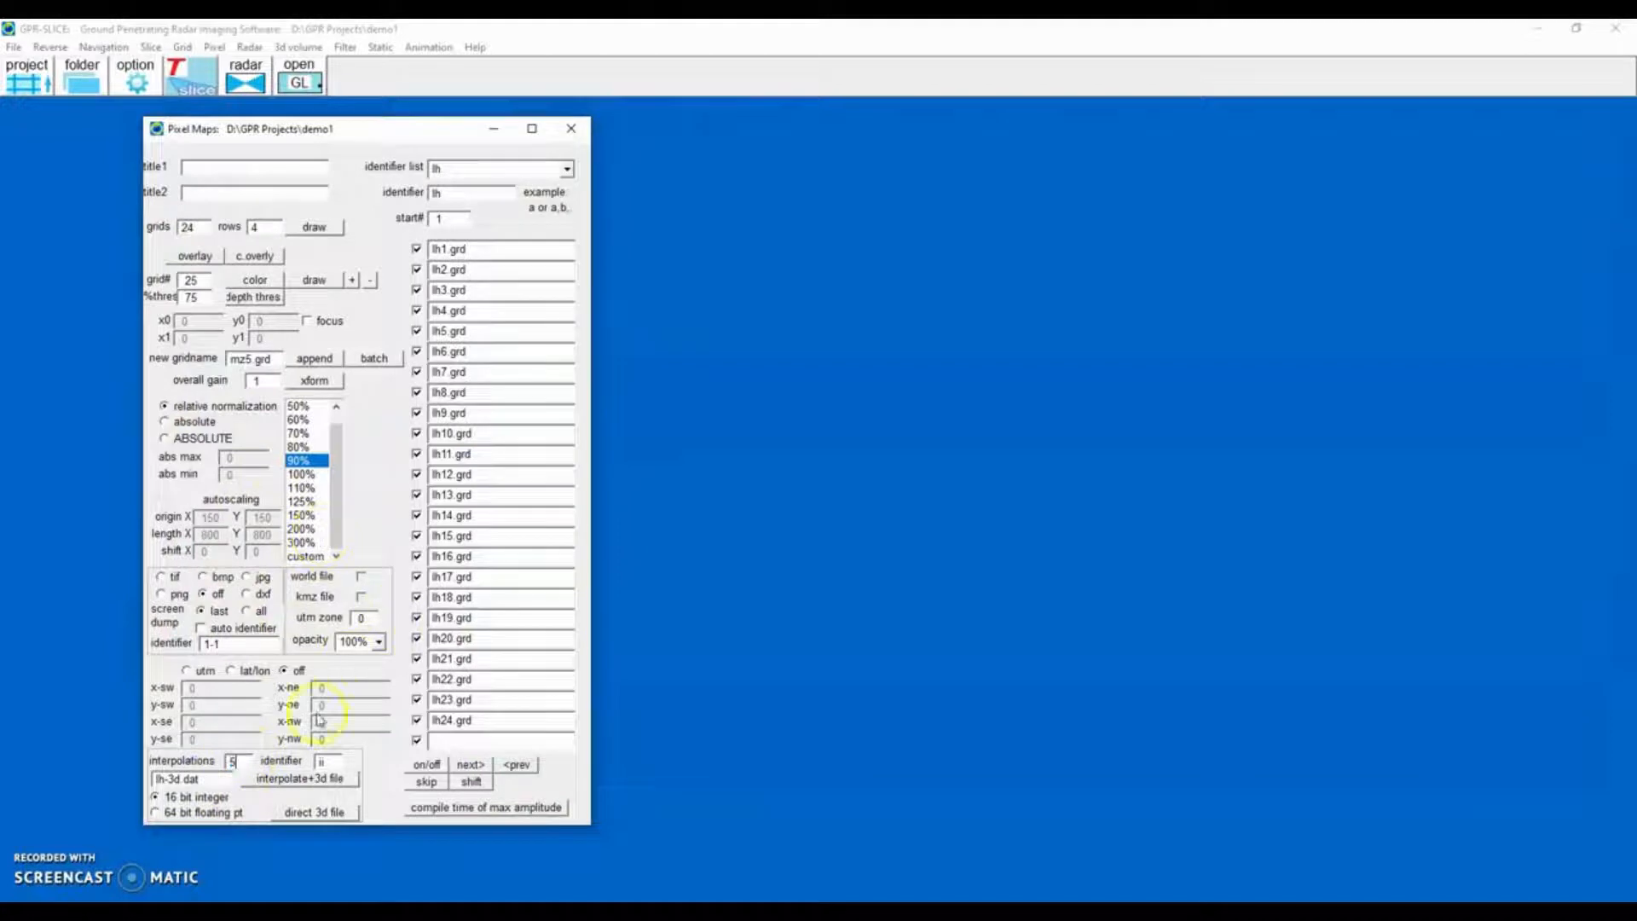
click(312, 778)
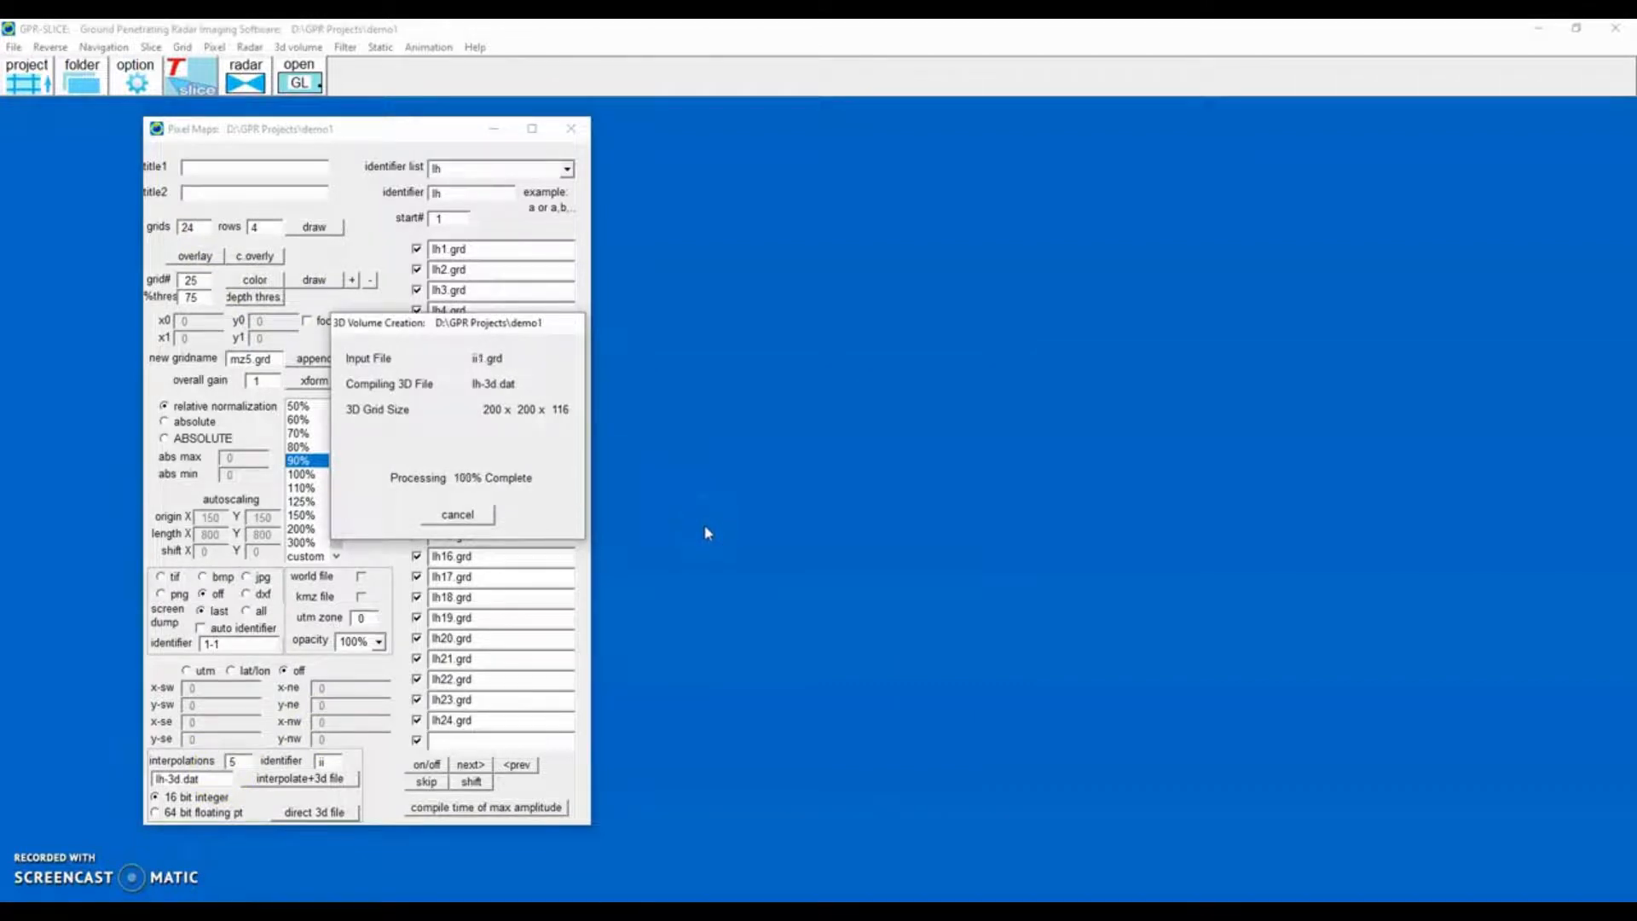
click(578, 132)
Open the lh-3d.dat volume in the OpenGL display, maximize it, and move the Z slice to about zscan 38.
click(303, 86)
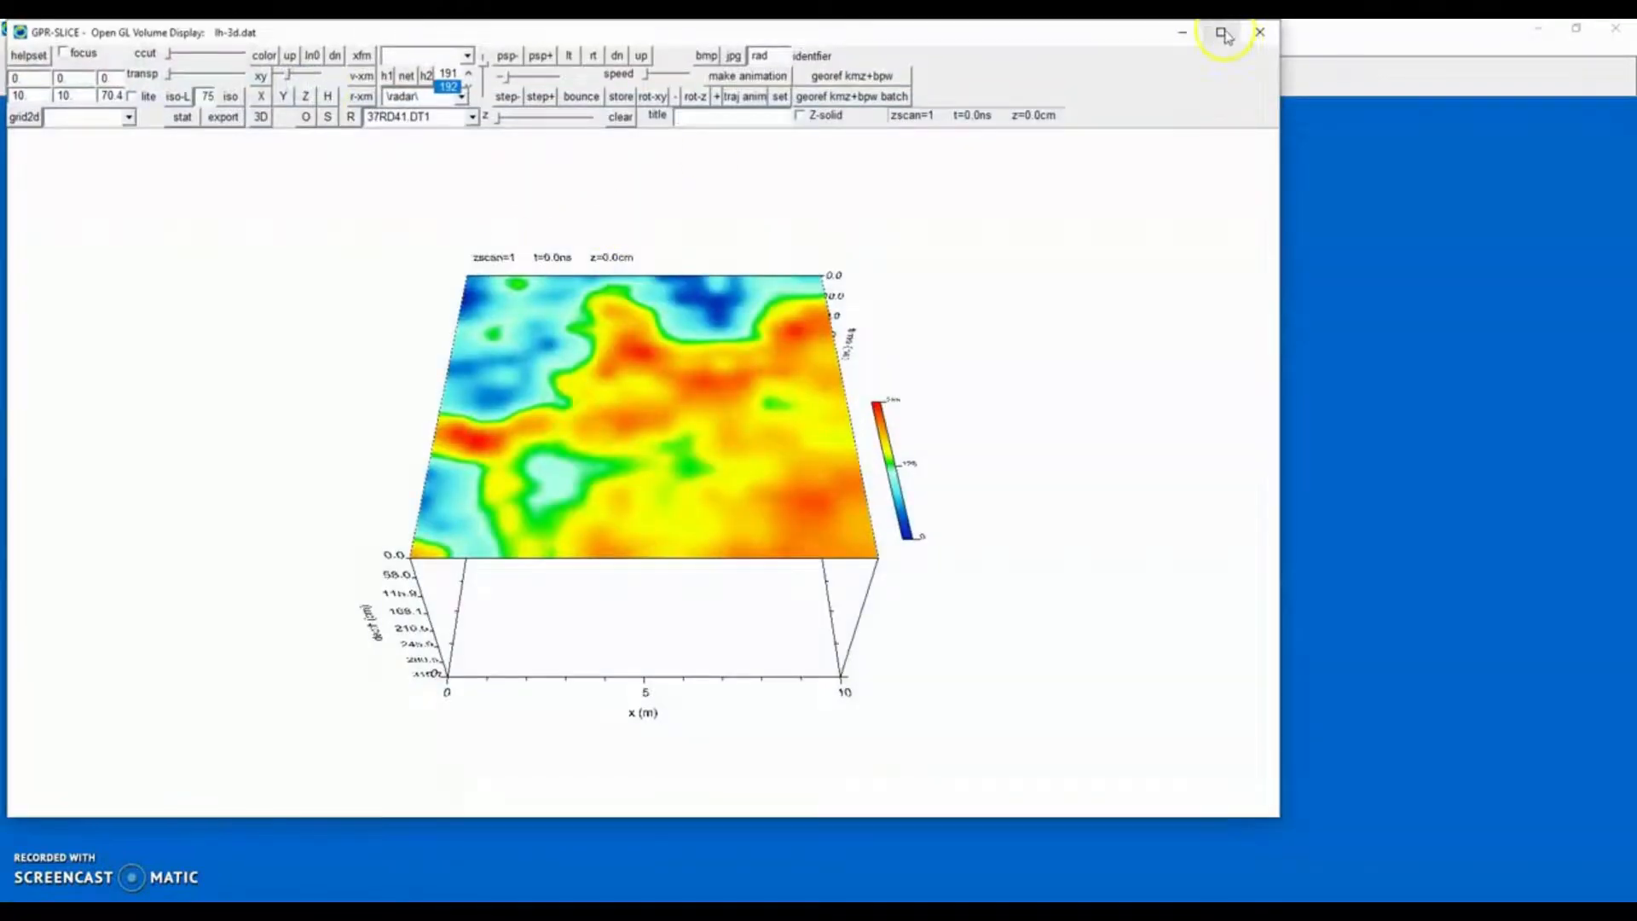
click(1222, 33)
drag(673, 512, 674, 459)
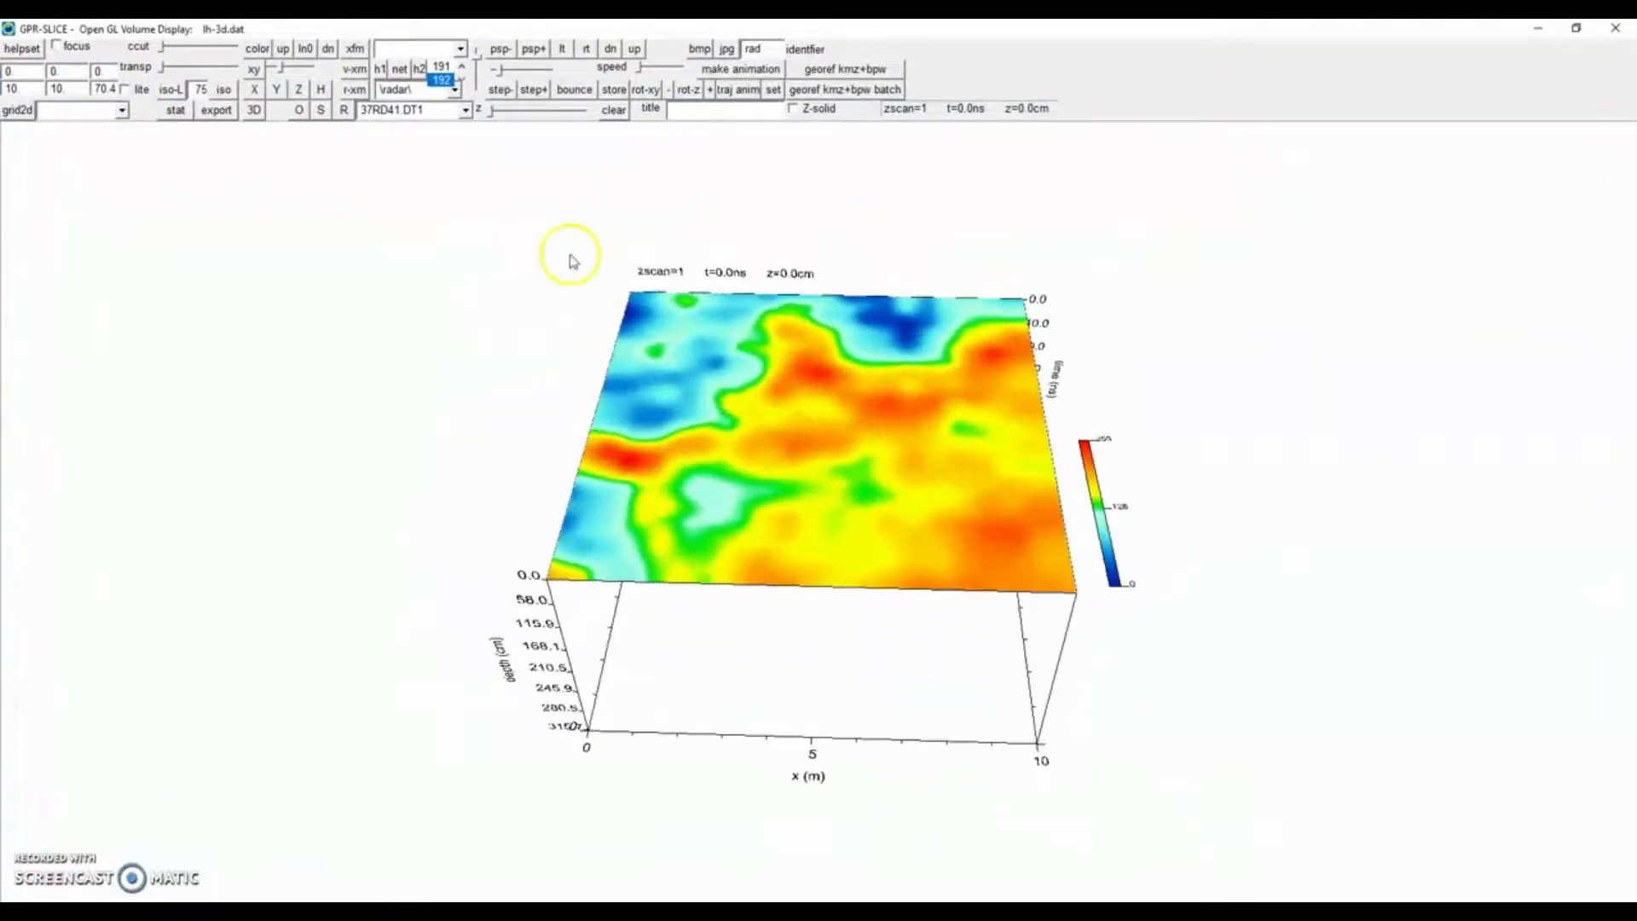
drag(491, 112, 523, 128)
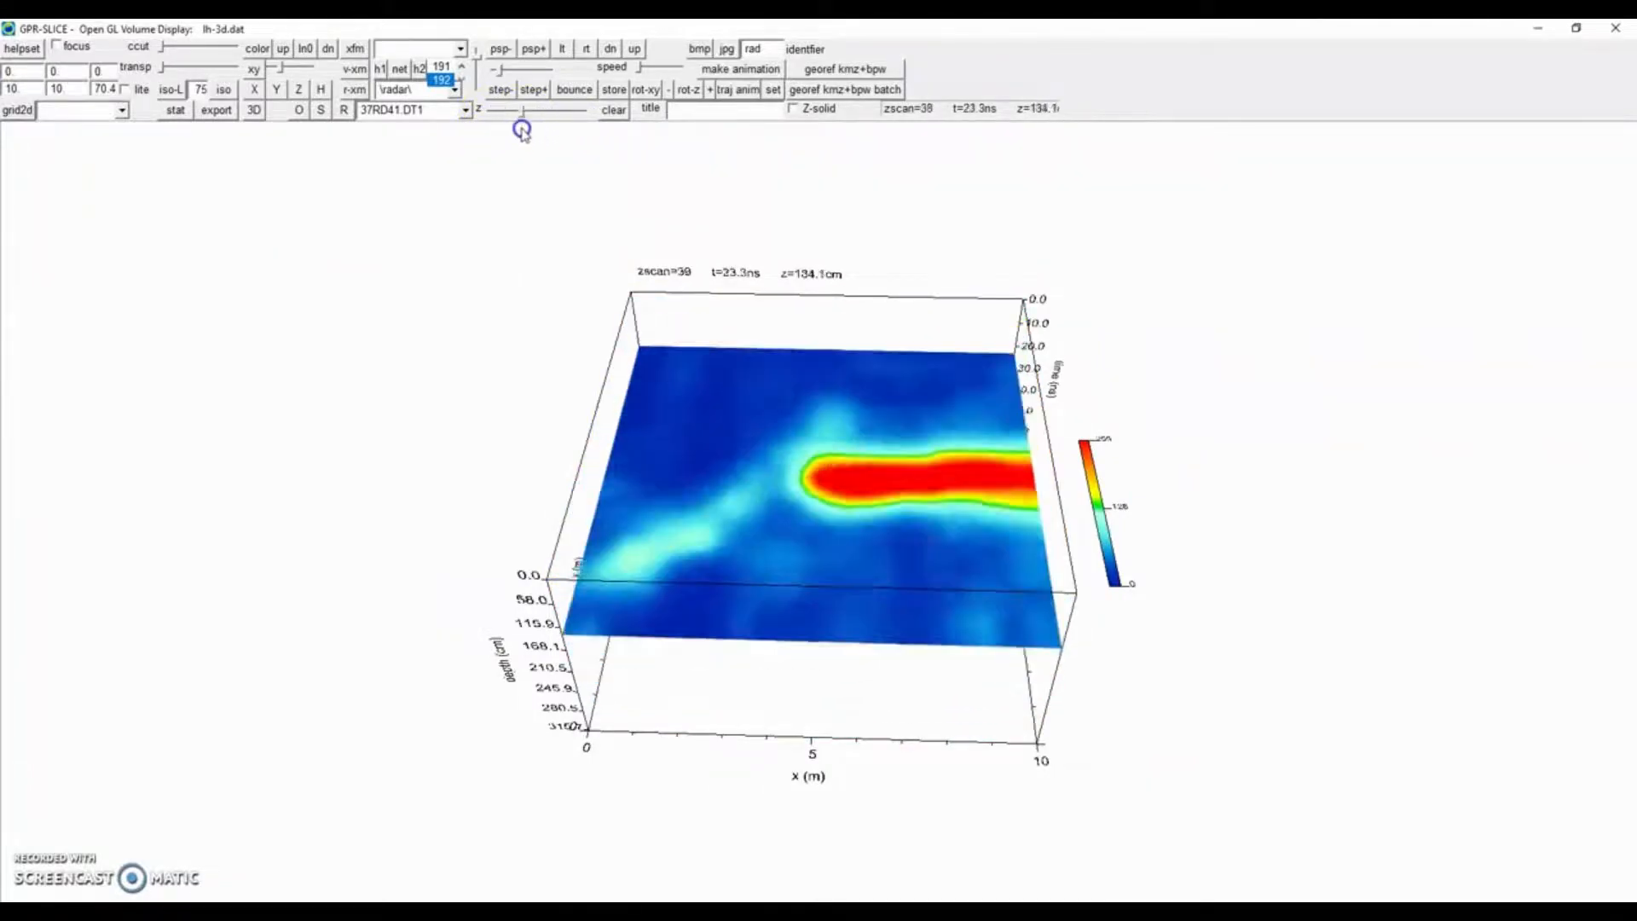
Display an X slice through the volume, move it, and switch to a Y slice.
click(251, 92)
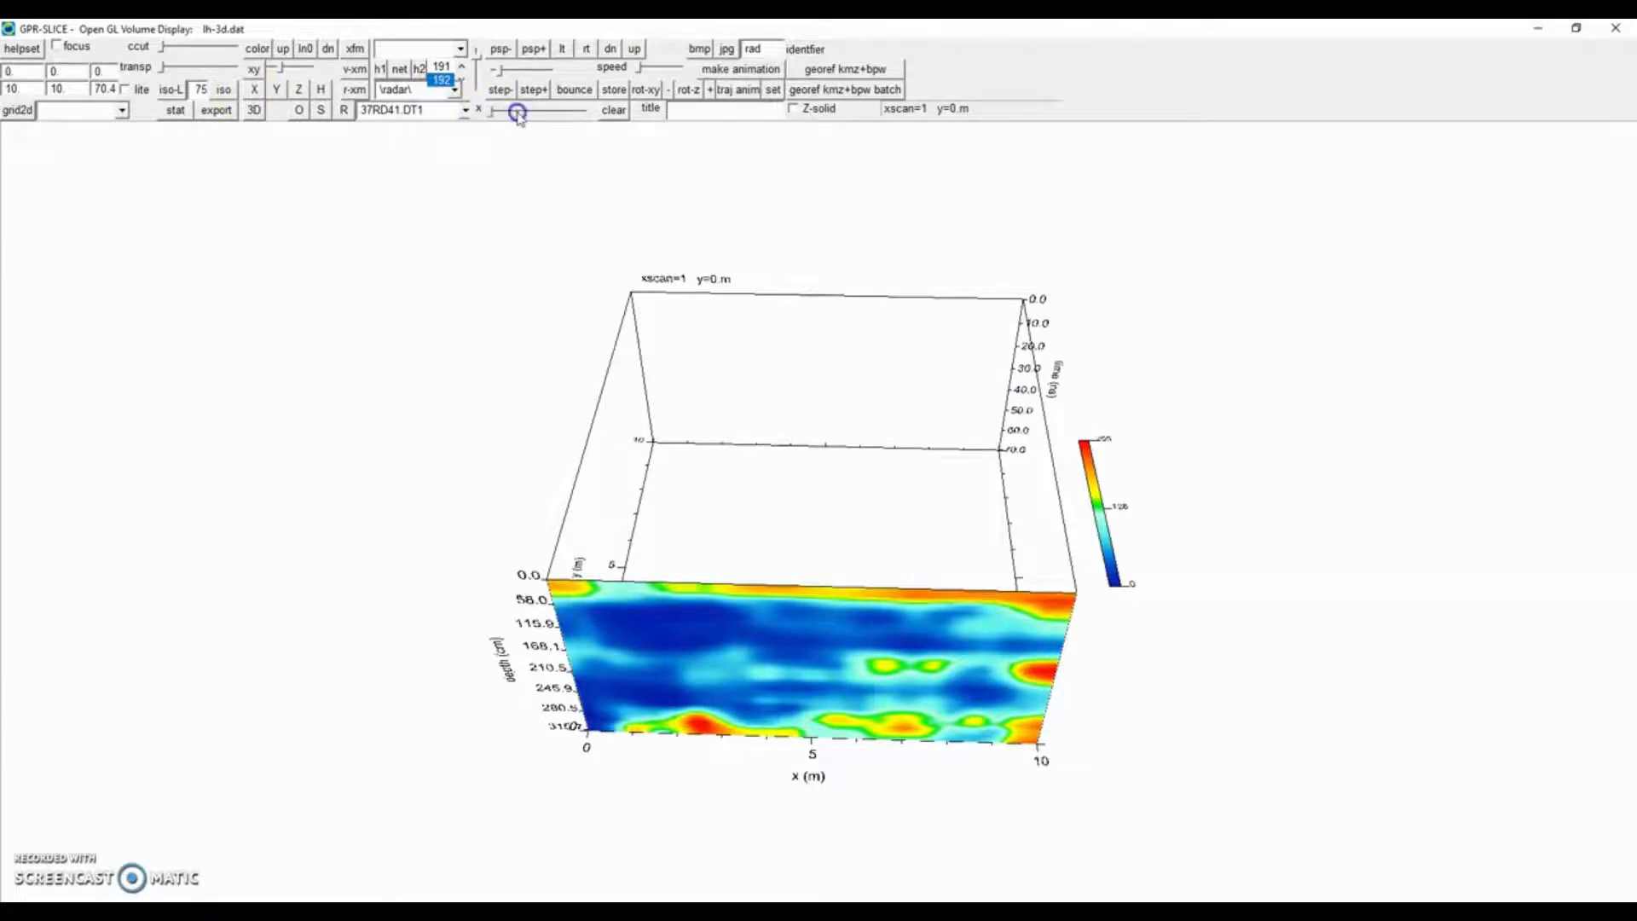
mouse_move(492, 116)
mouse_down()
mouse_move(549, 115)
mouse_move(509, 118)
mouse_up()
click(277, 92)
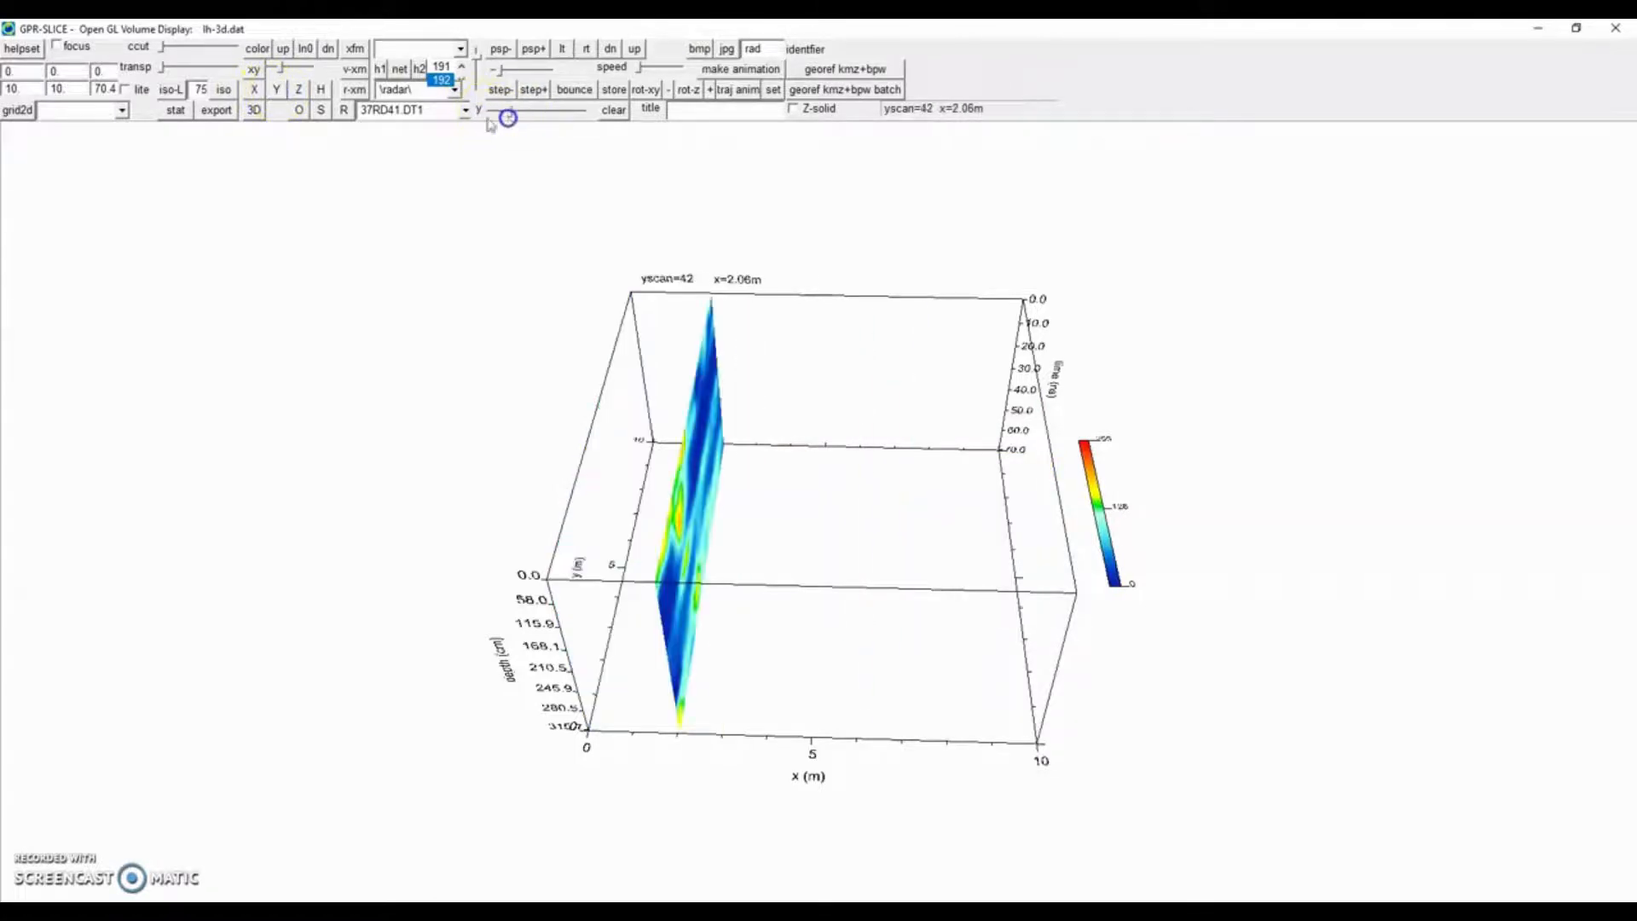
Display a diagonal xy slice and move it across the volume.
click(253, 73)
drag(280, 71, 300, 78)
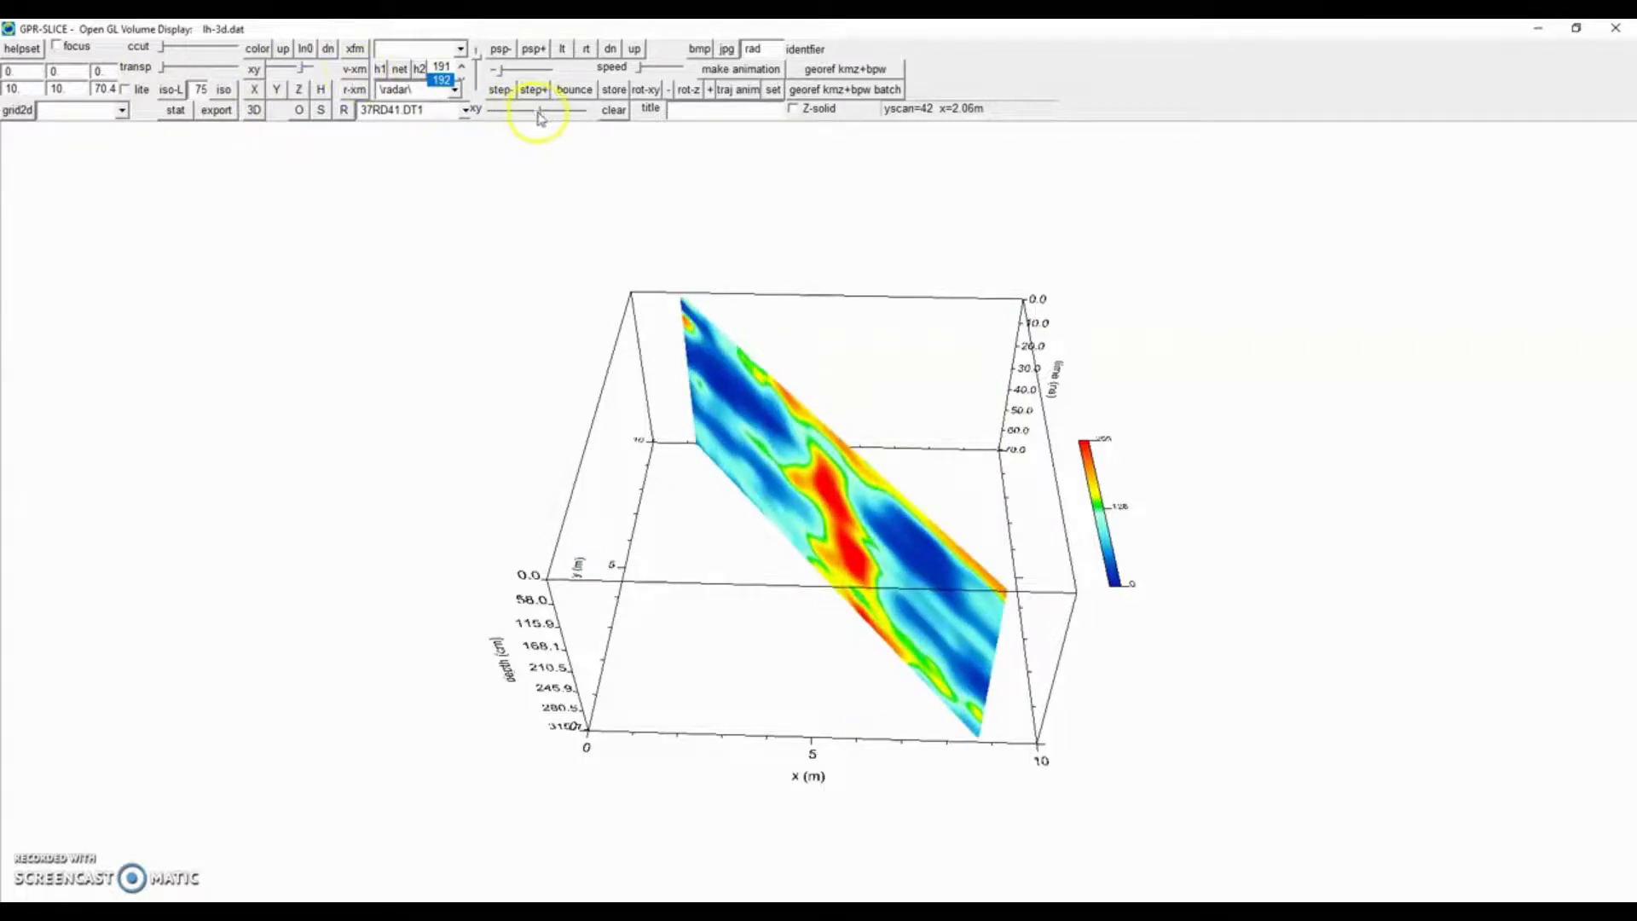
mouse_move(538, 116)
mouse_down()
mouse_move(523, 114)
mouse_move(542, 119)
mouse_up()
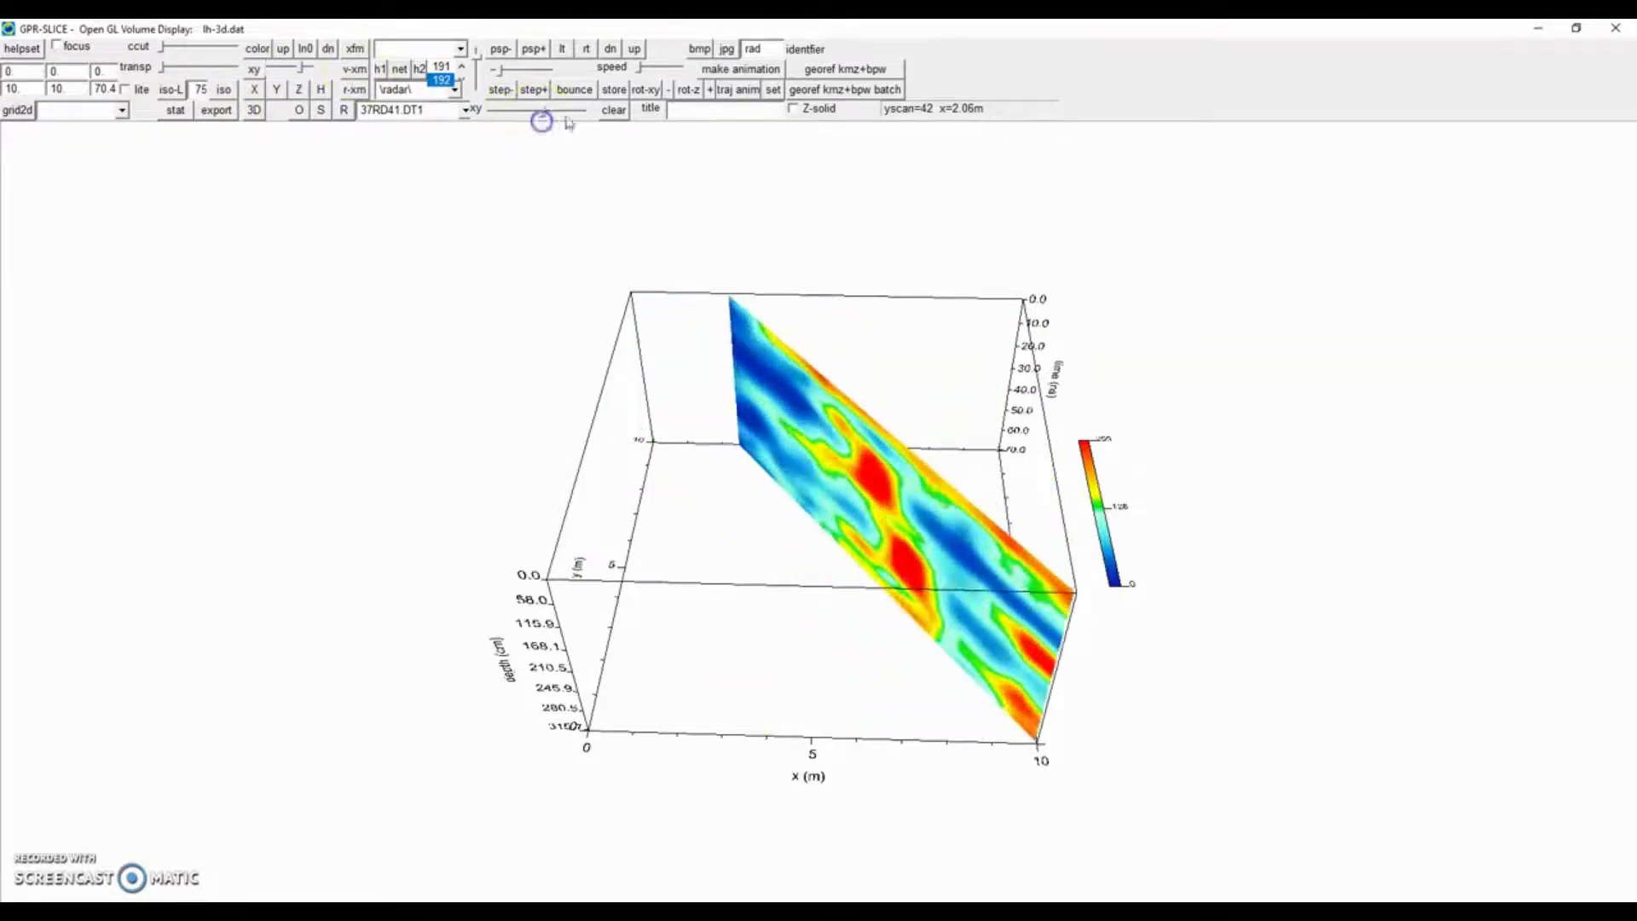
Store the xy slice and add a Z slice moved to about zscan 51.
click(613, 90)
click(299, 90)
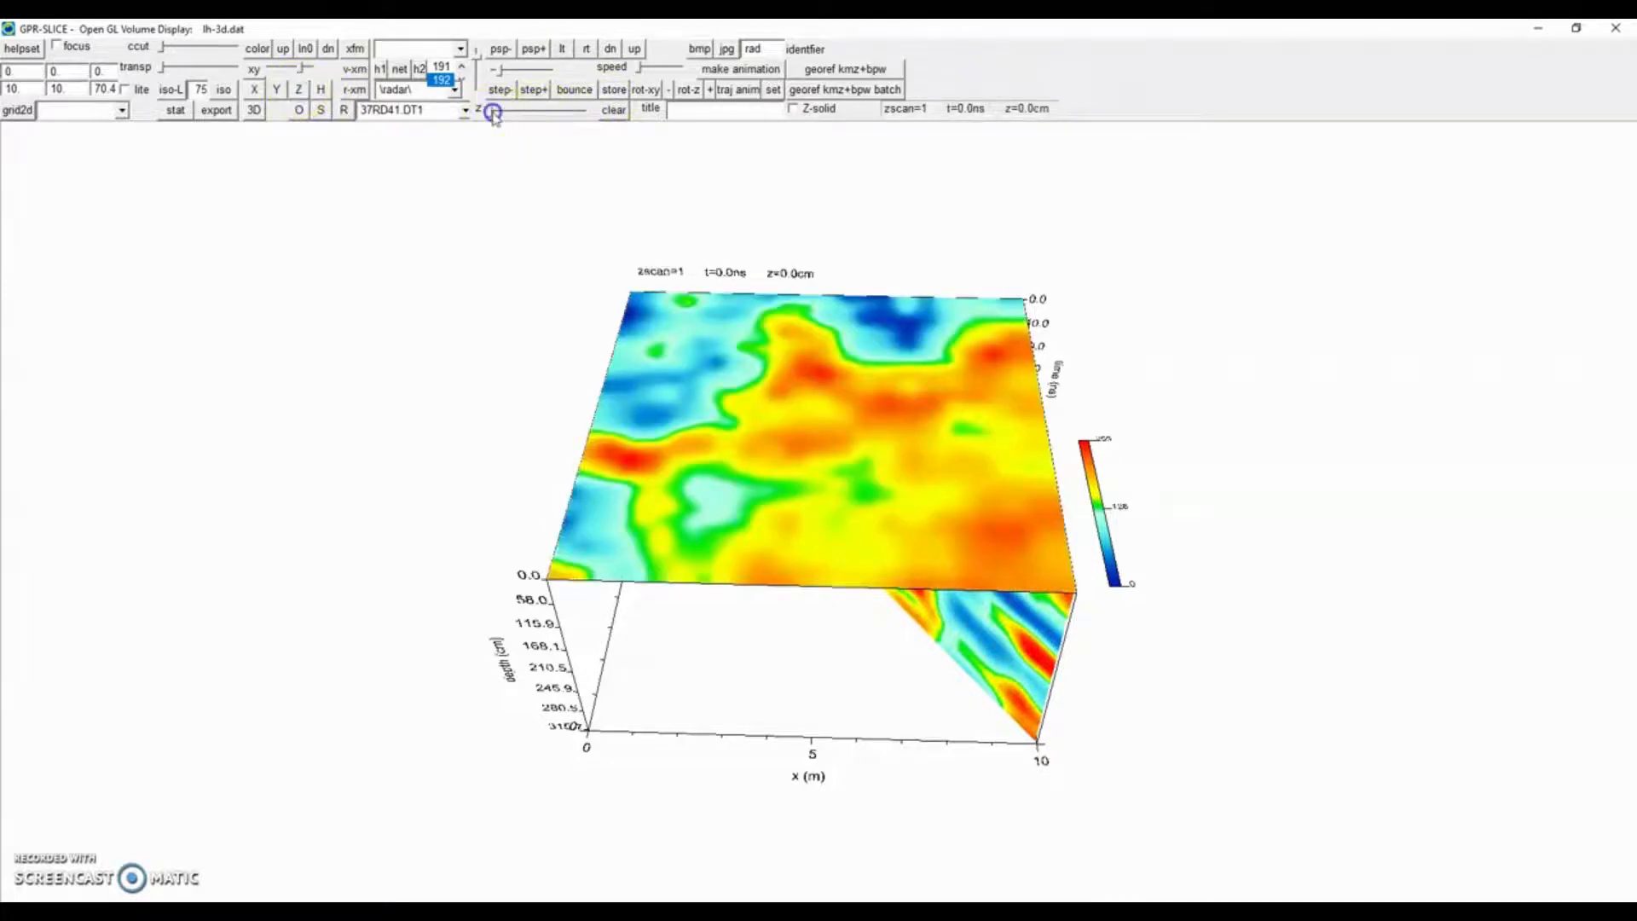
drag(494, 114, 532, 112)
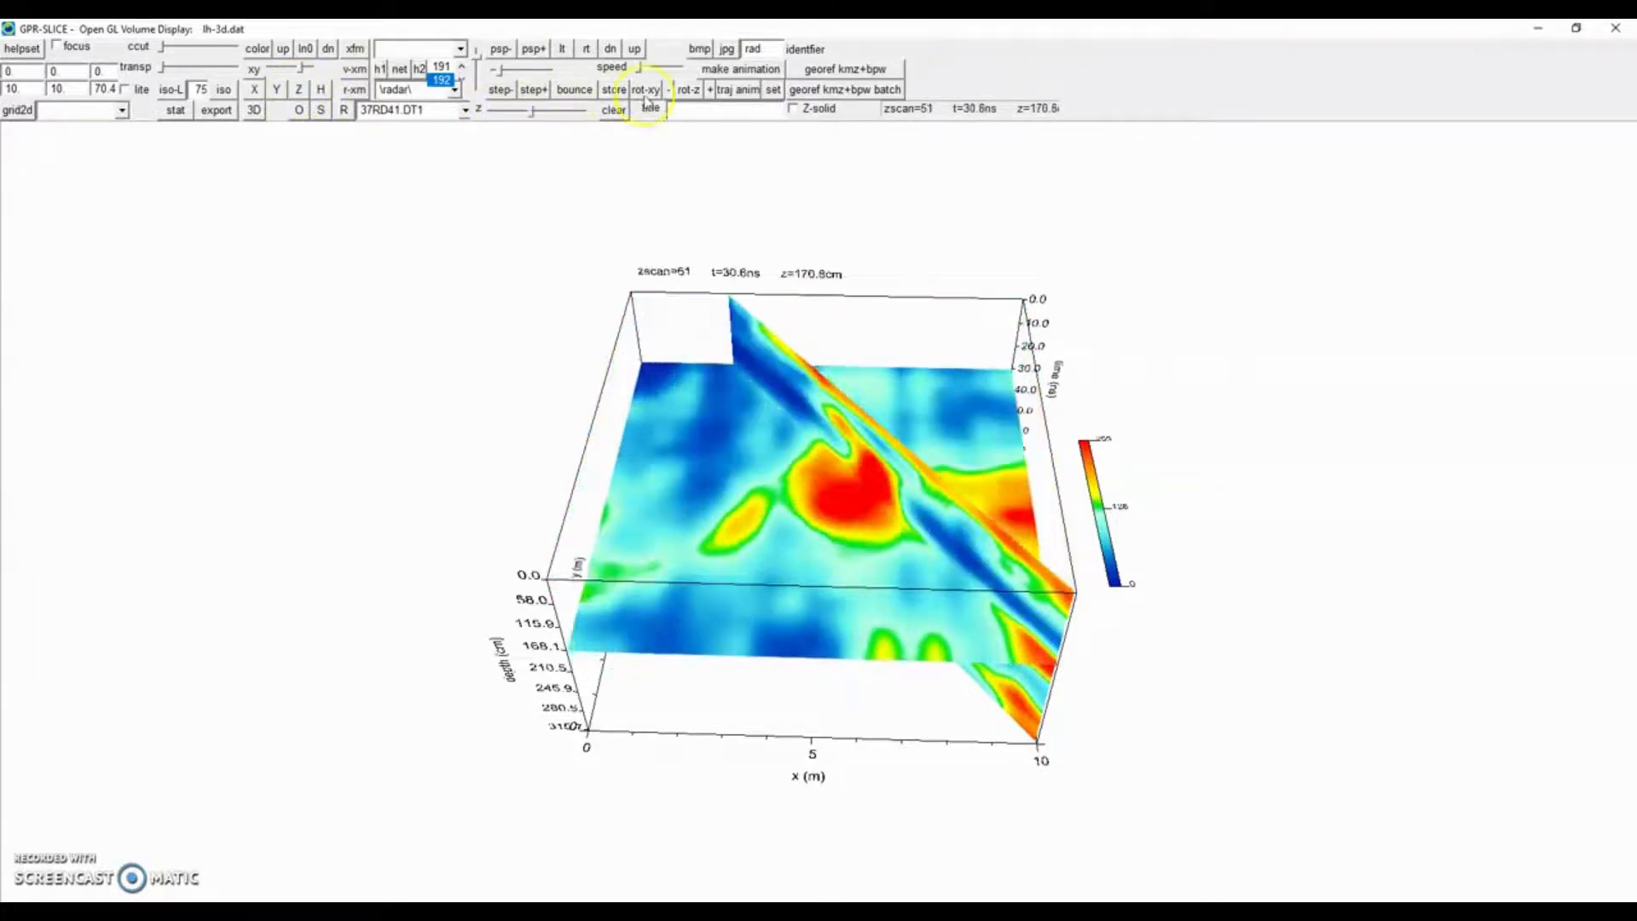
Select the migrate folder and show a radargram in the volume, moving it to 37RD52.DT1 at x=5.5 m.
click(455, 90)
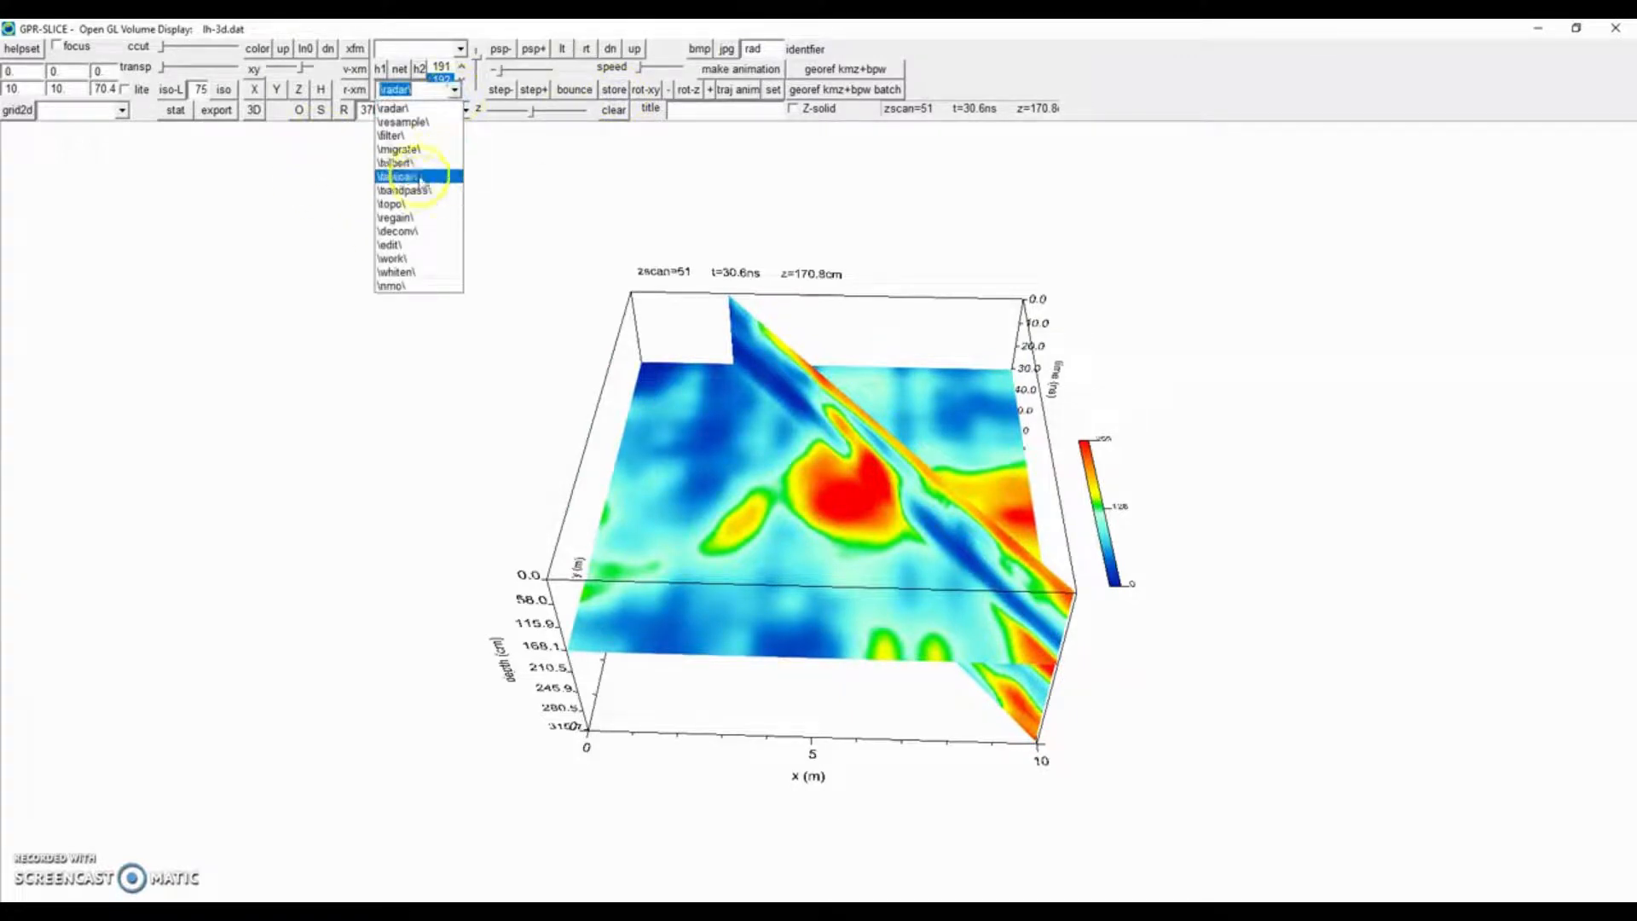
click(415, 152)
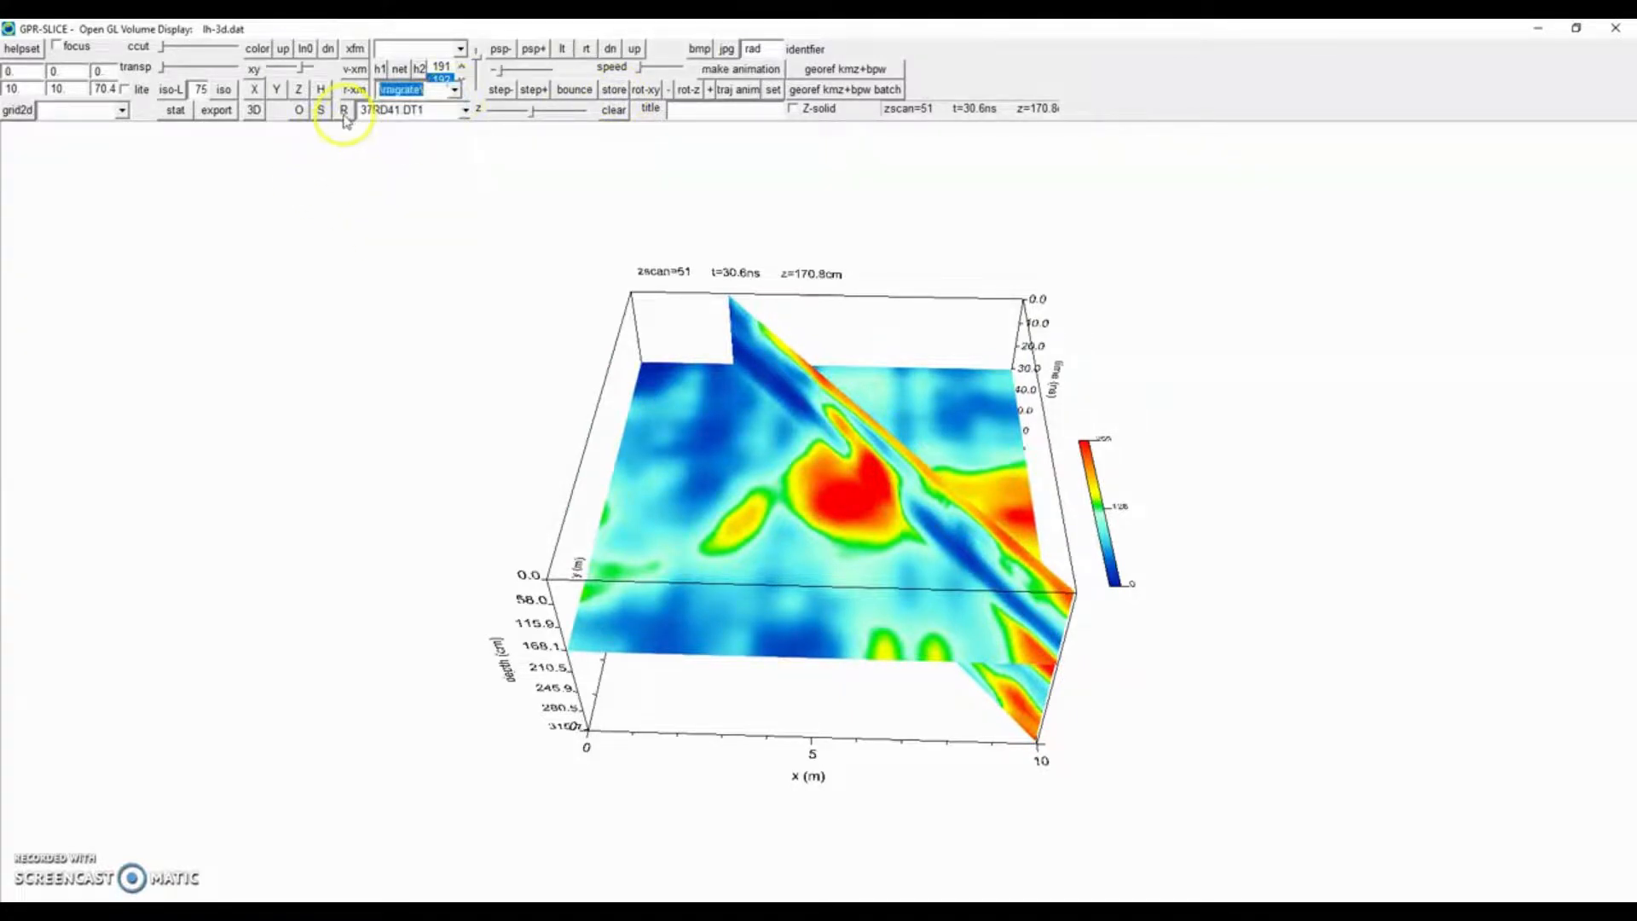
click(344, 111)
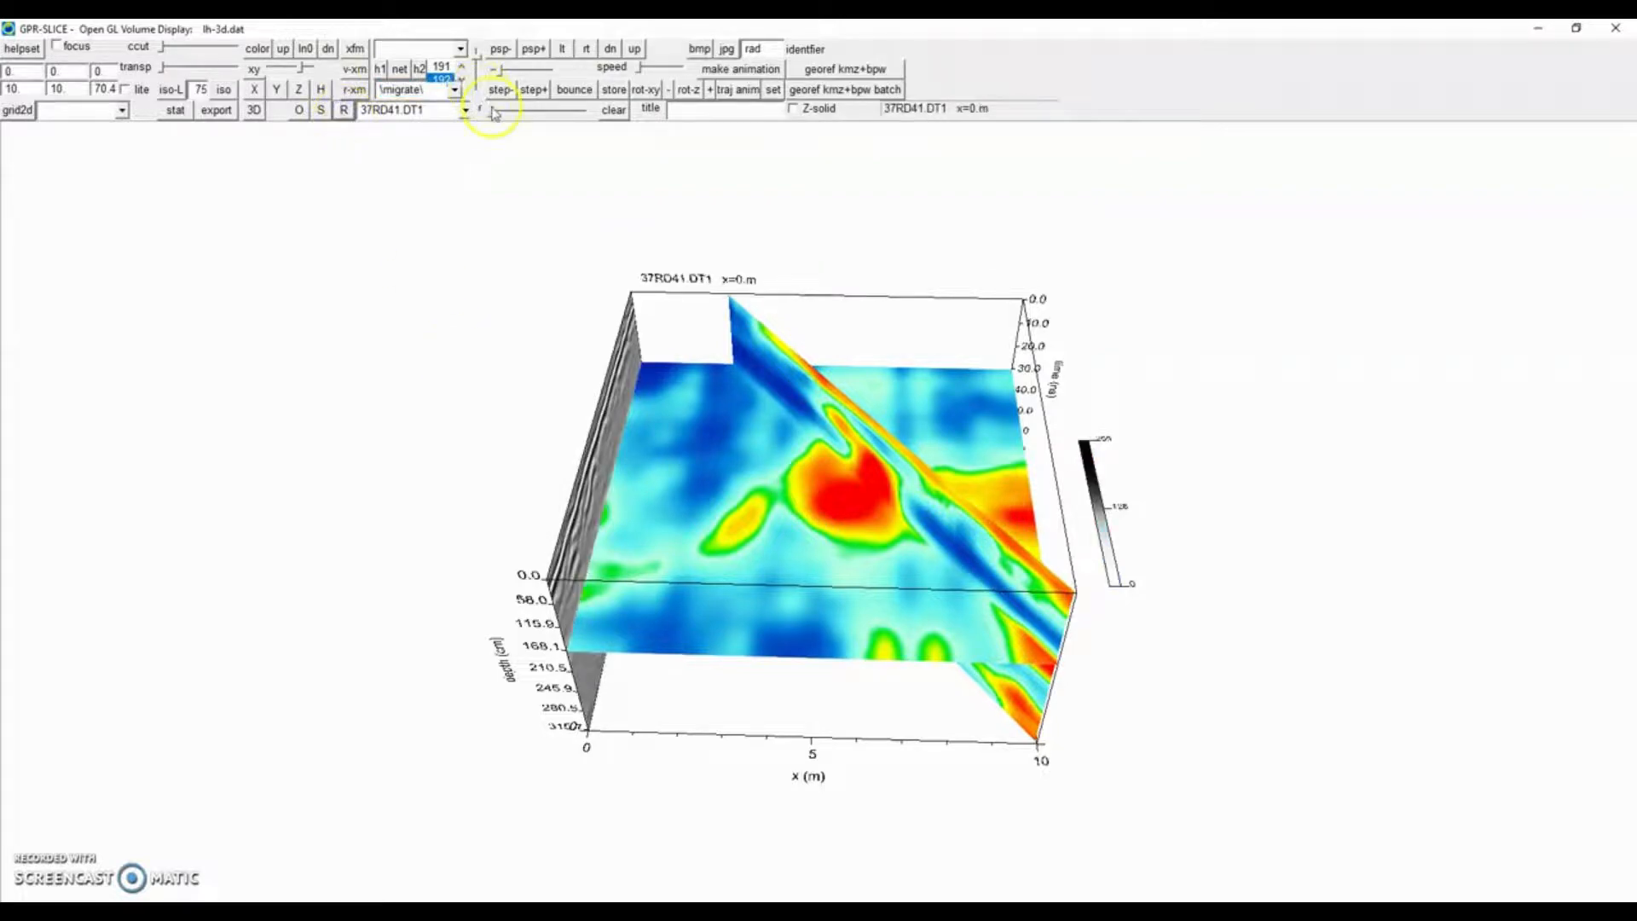
drag(494, 113, 546, 112)
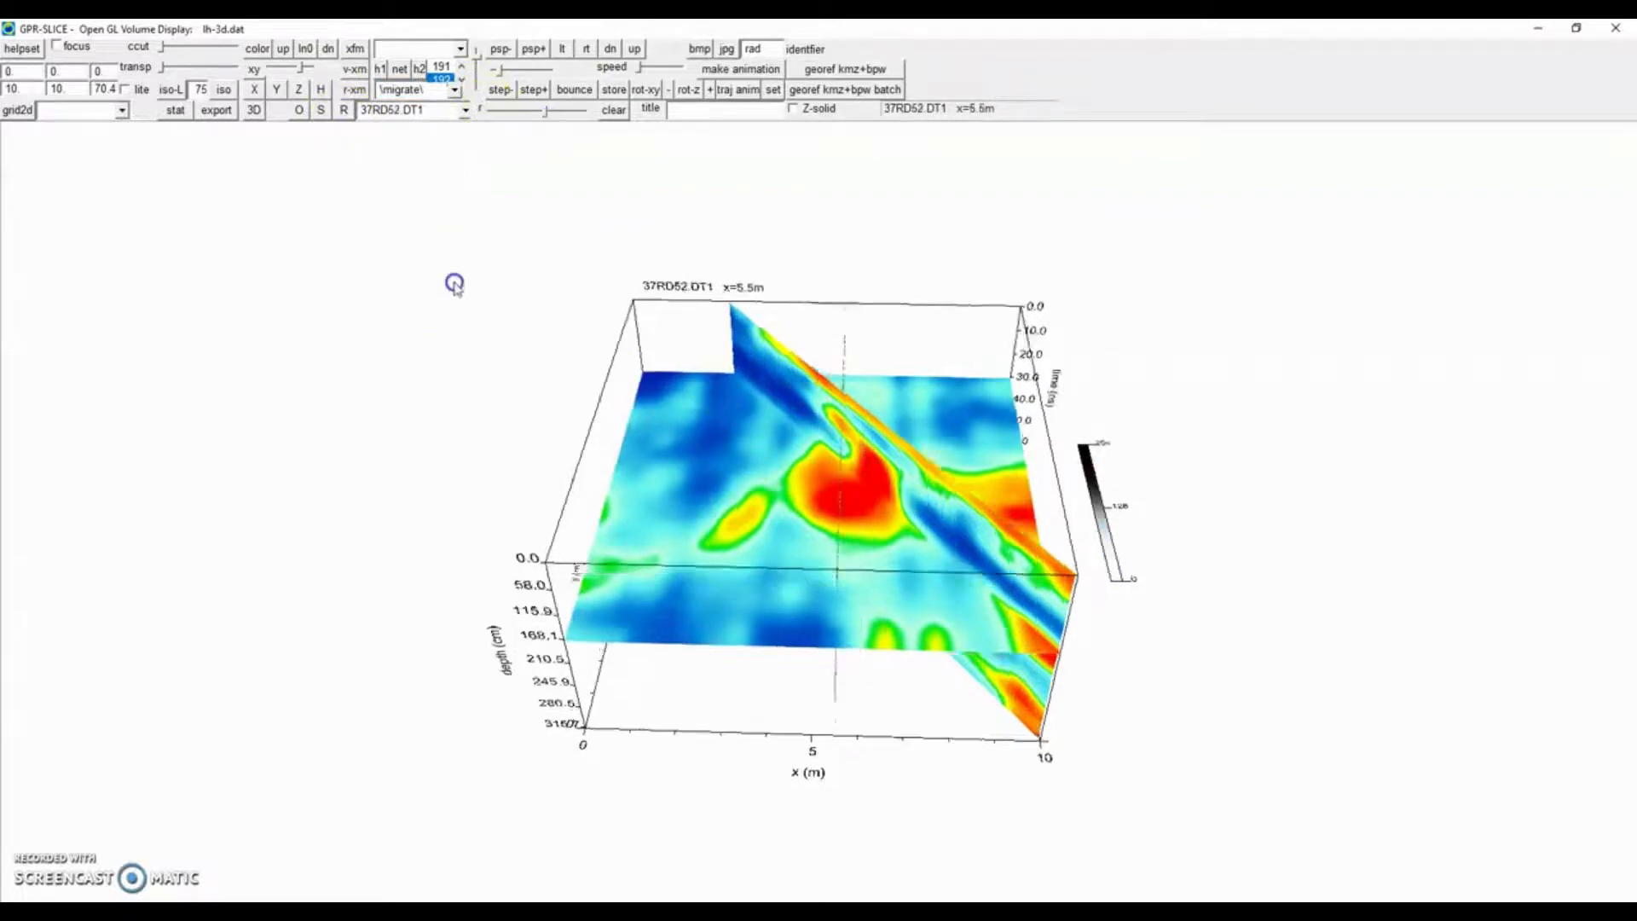
mouse_move(454, 284)
mouse_down()
mouse_move(523, 227)
mouse_move(574, 219)
mouse_move(493, 248)
mouse_move(369, 250)
mouse_move(318, 201)
mouse_move(329, 234)
mouse_move(446, 269)
mouse_up()
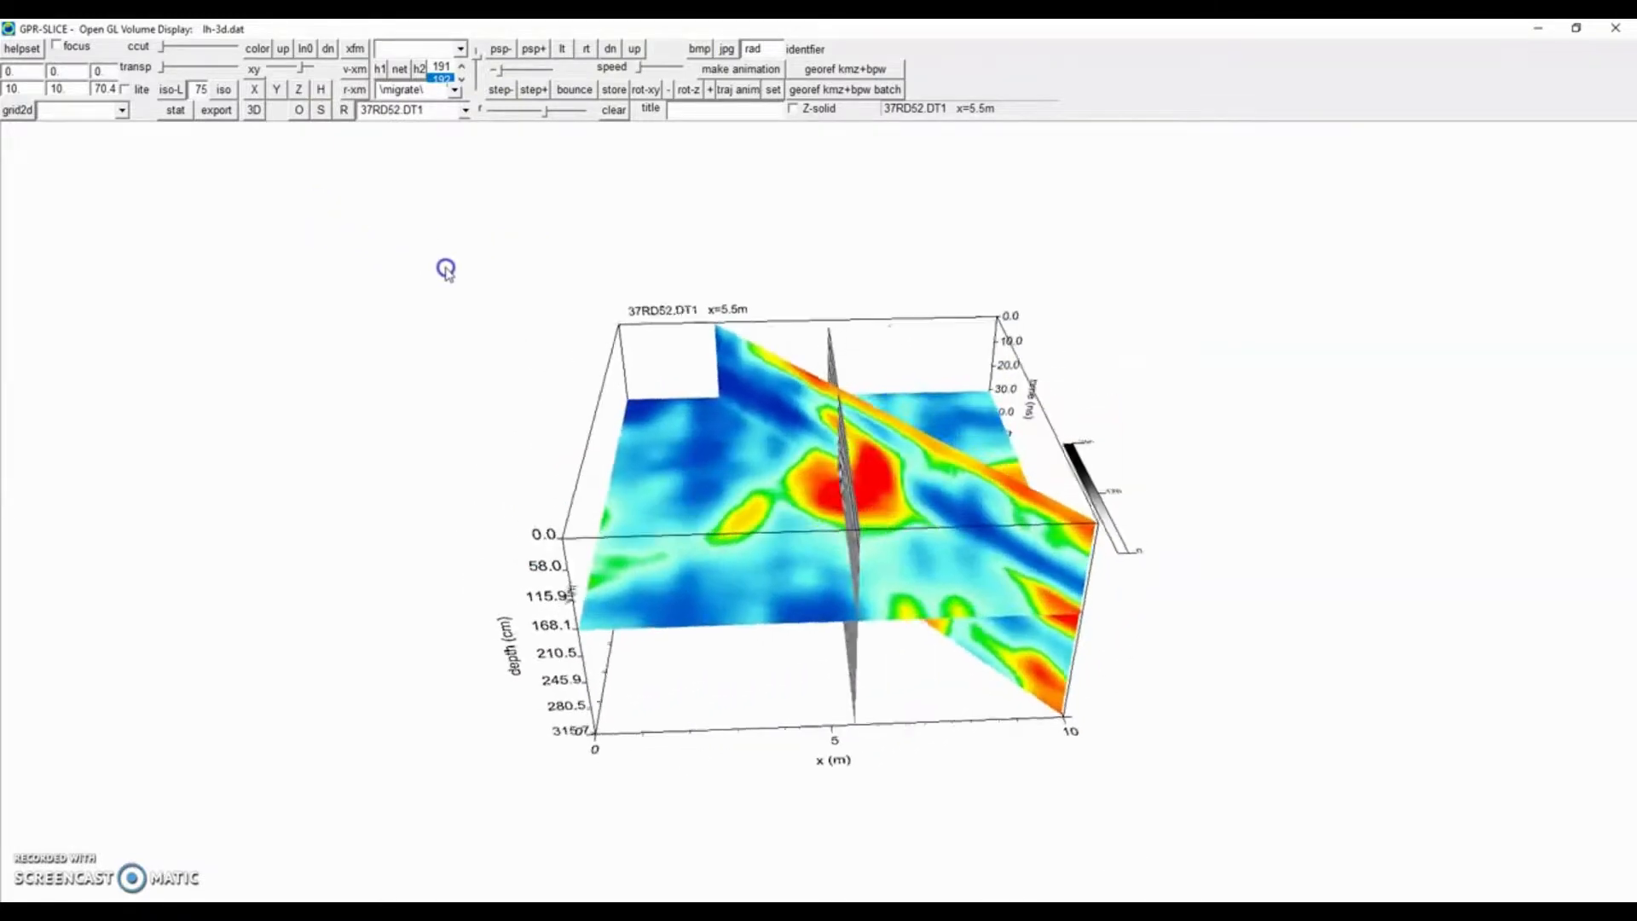
Clear the display and store Z slices at several depths down to zscan 107, stretching and rotating the view.
click(614, 109)
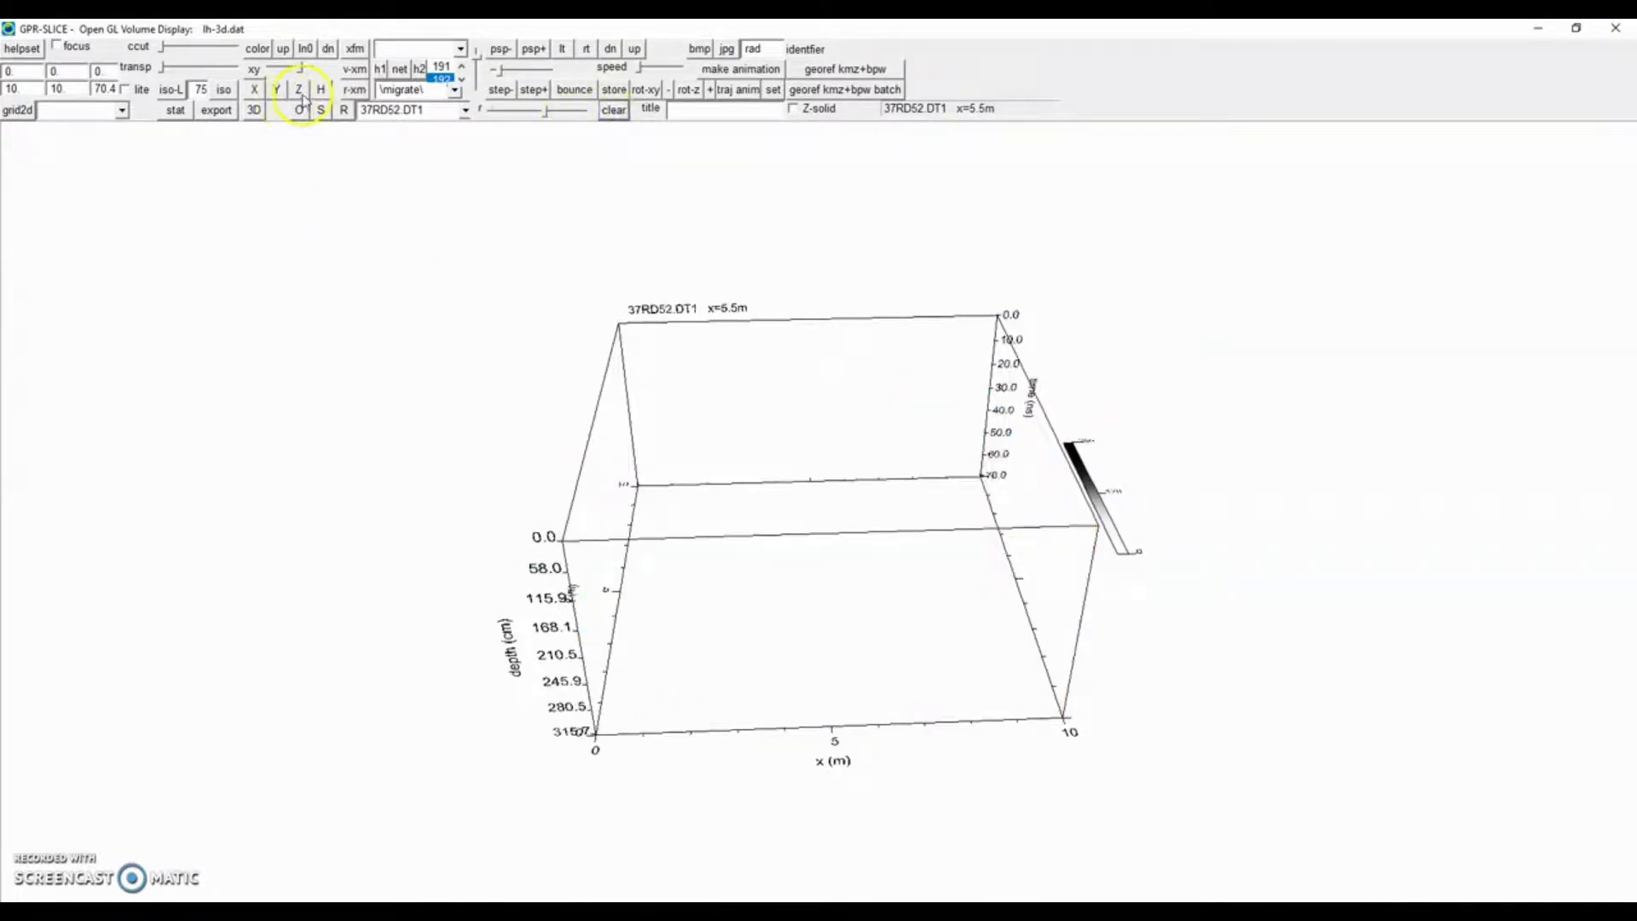
click(300, 92)
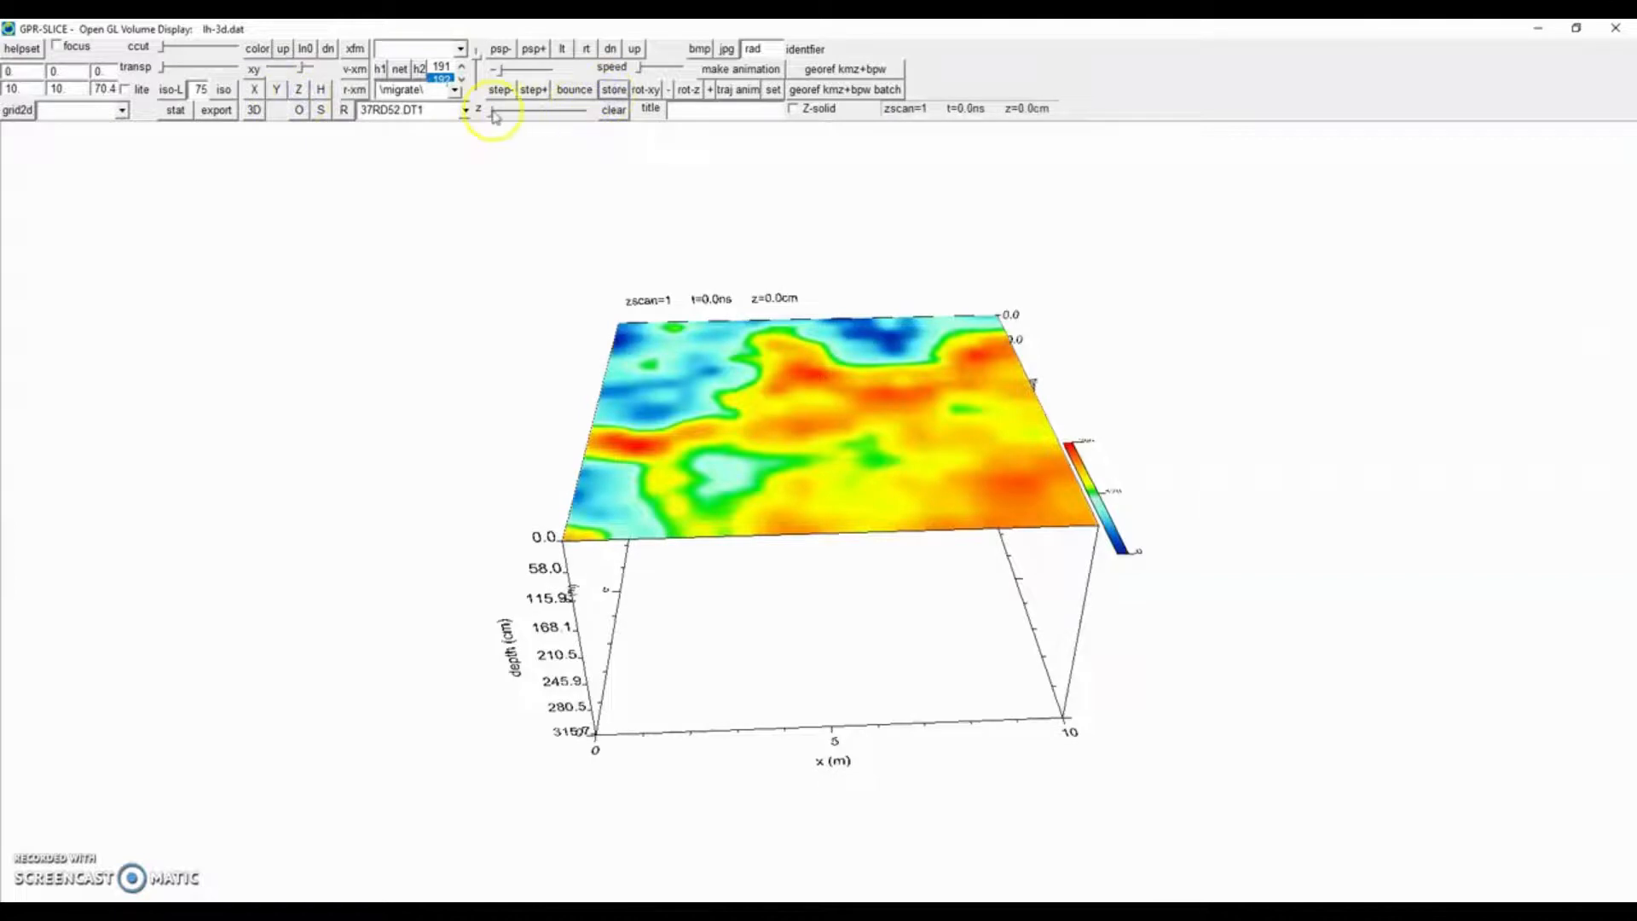
drag(495, 116, 578, 120)
click(615, 92)
click(613, 96)
drag(543, 307, 563, 290)
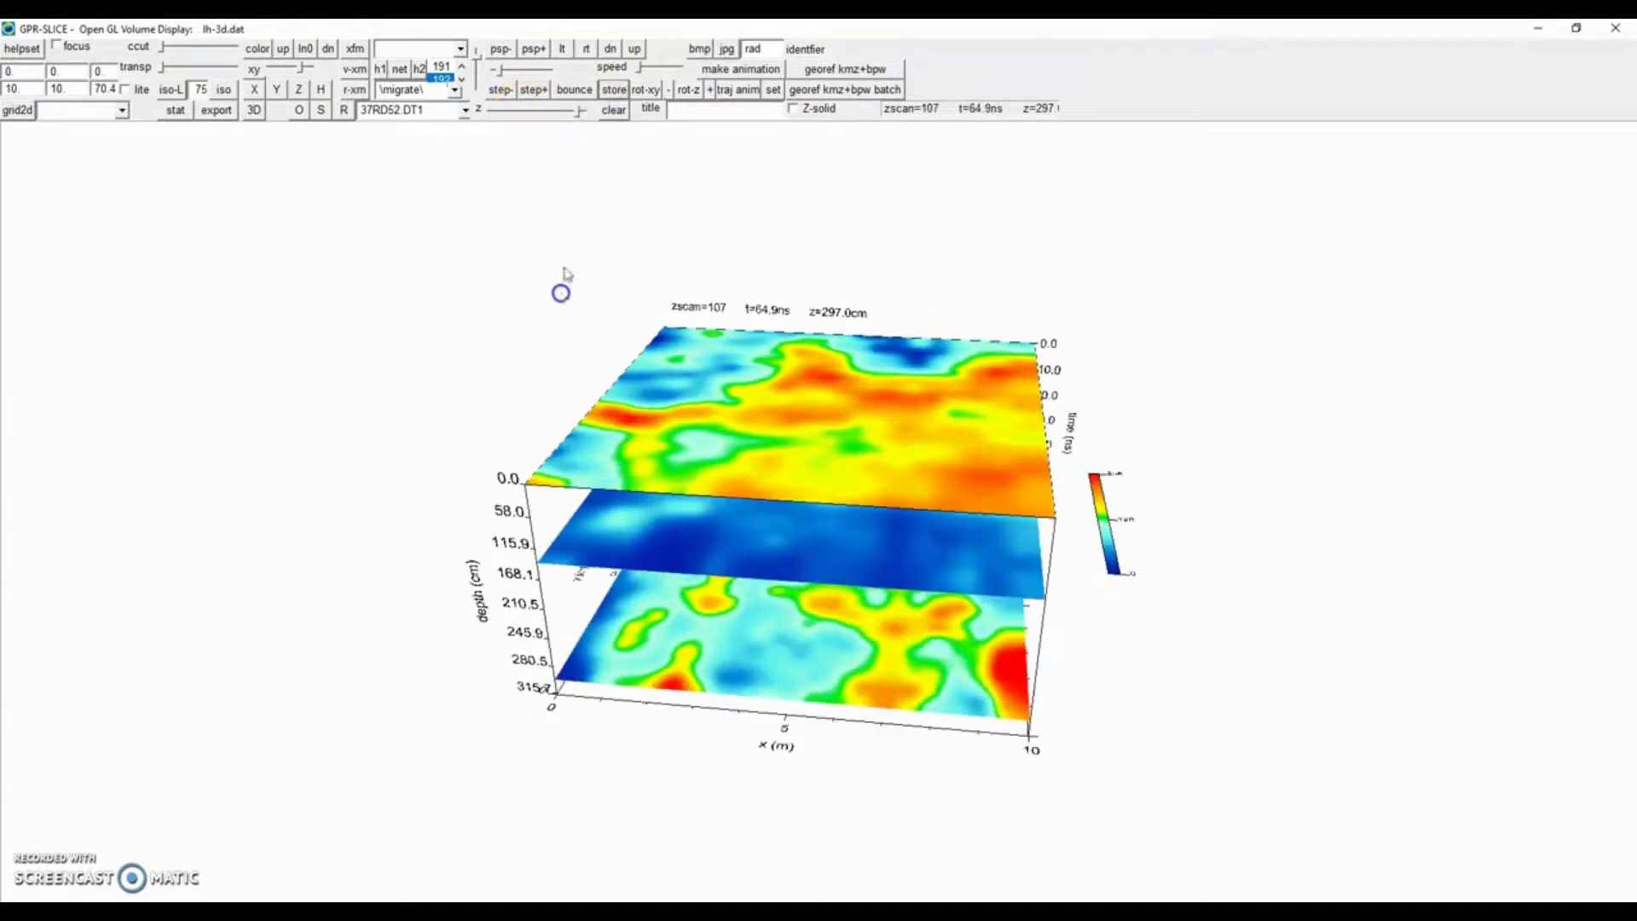
drag(477, 59, 478, 69)
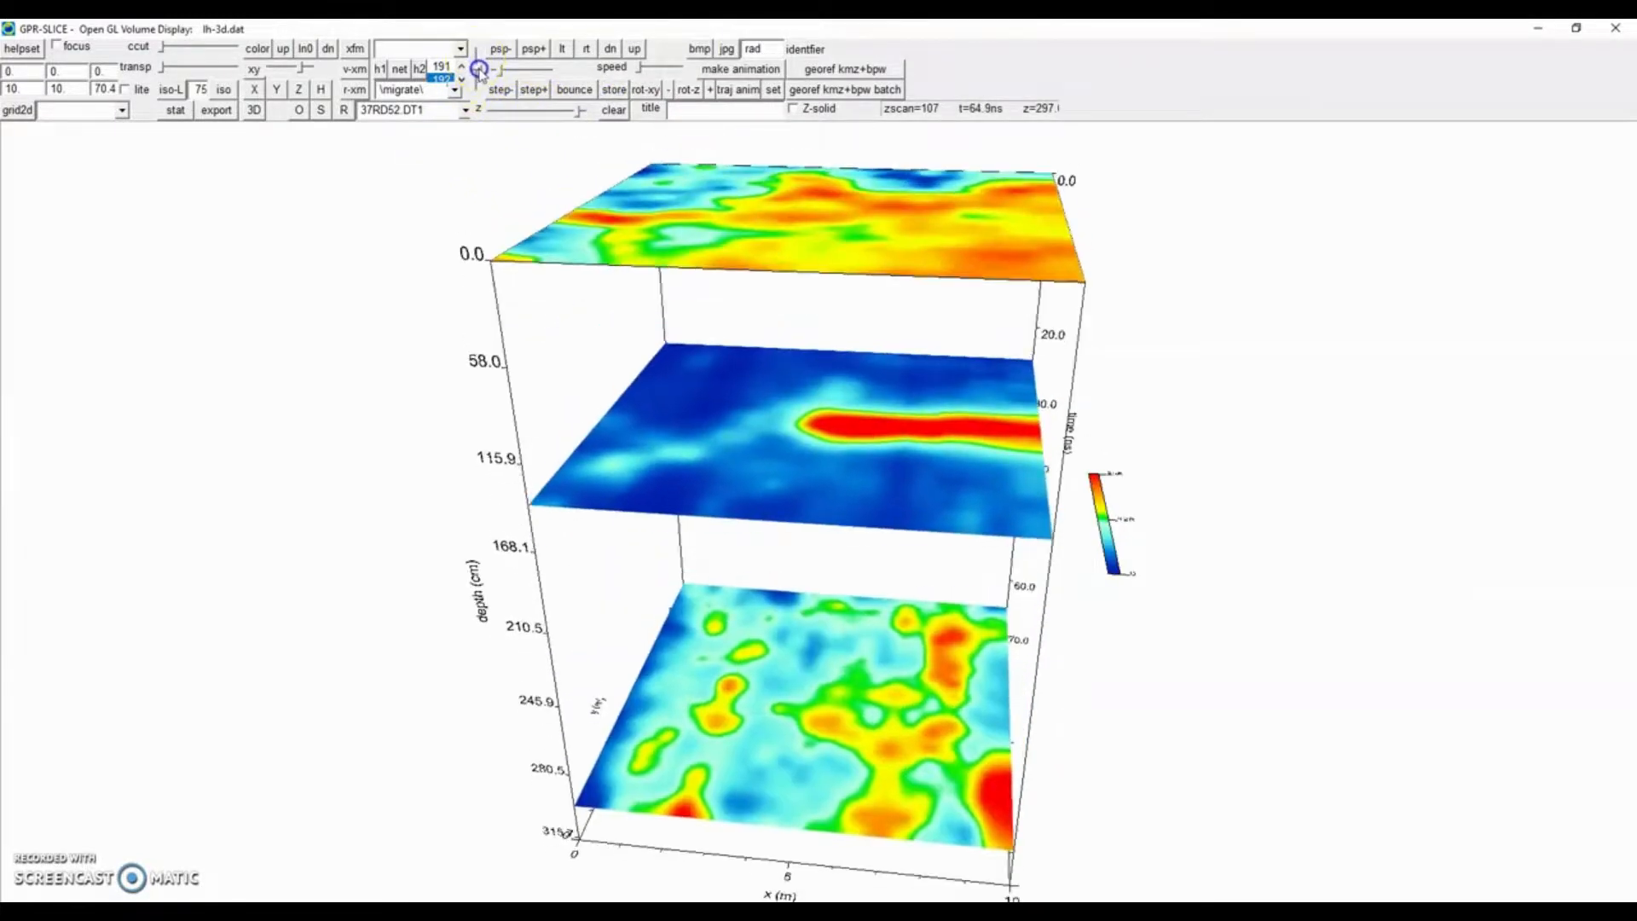
drag(482, 294, 548, 248)
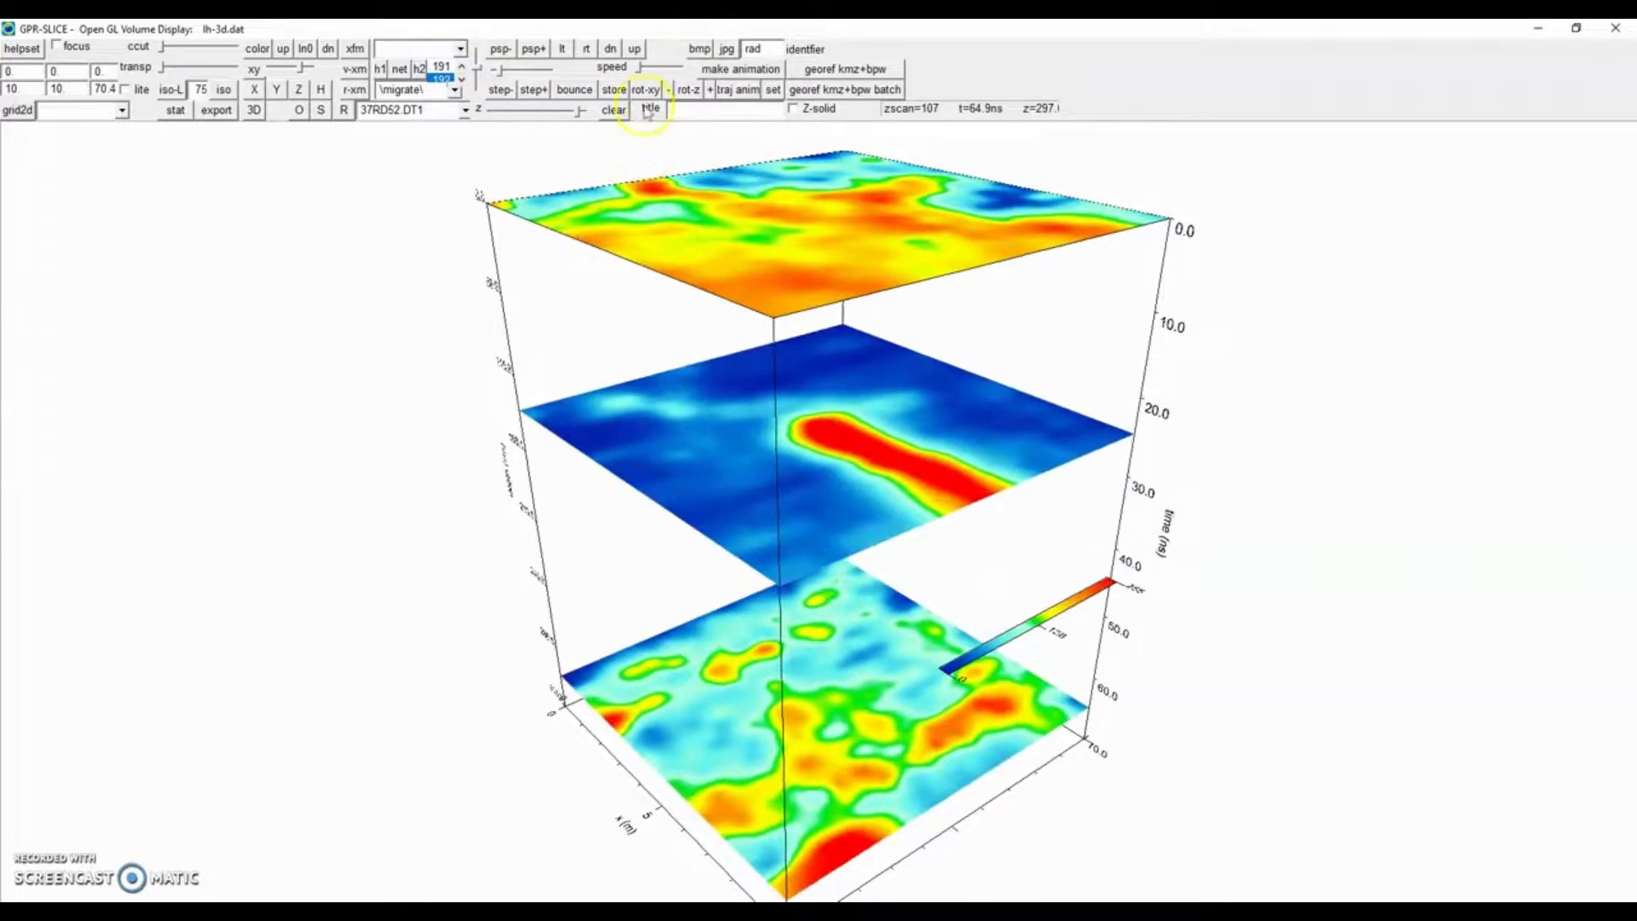
Clear the slices and render an isosurface of the volume at level 75.
click(613, 109)
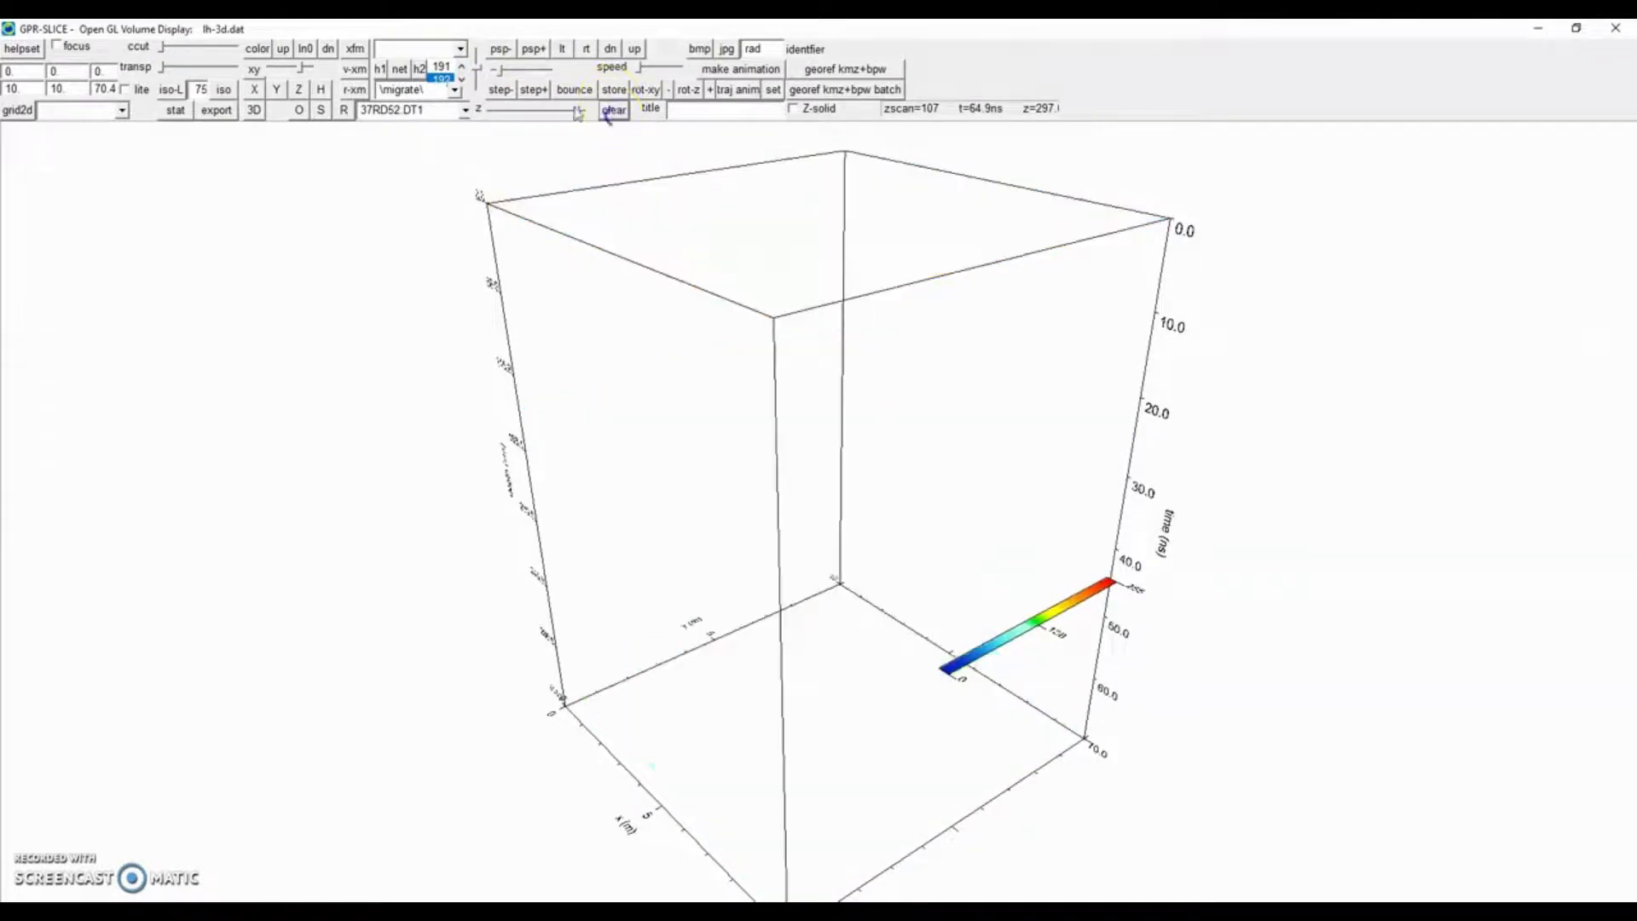
double_click(196, 88)
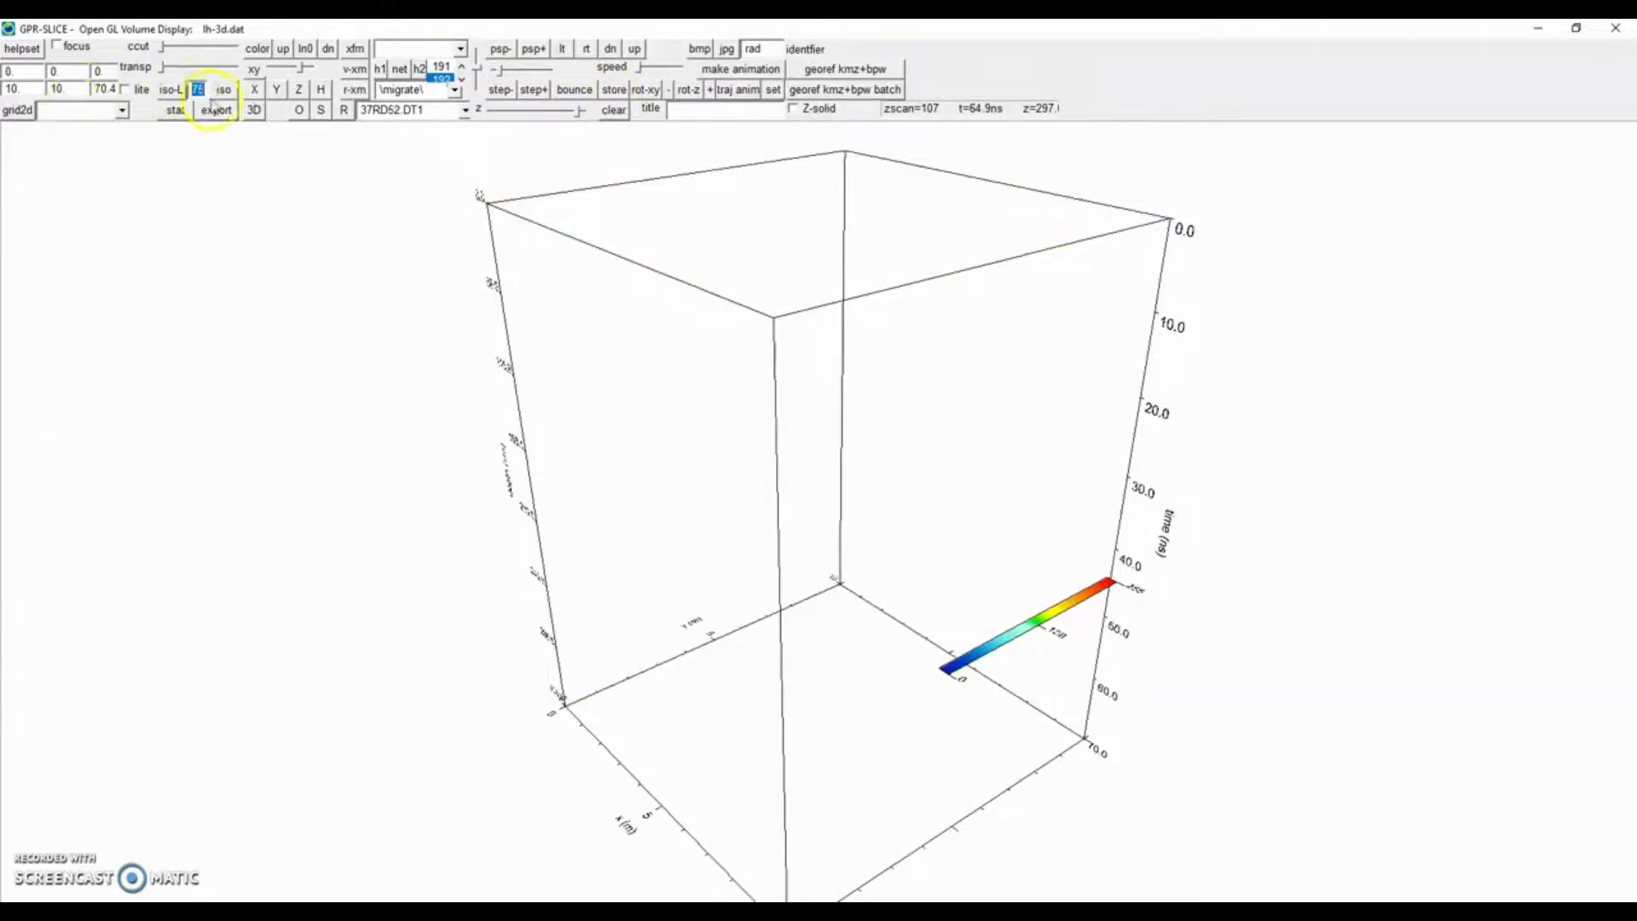
click(174, 90)
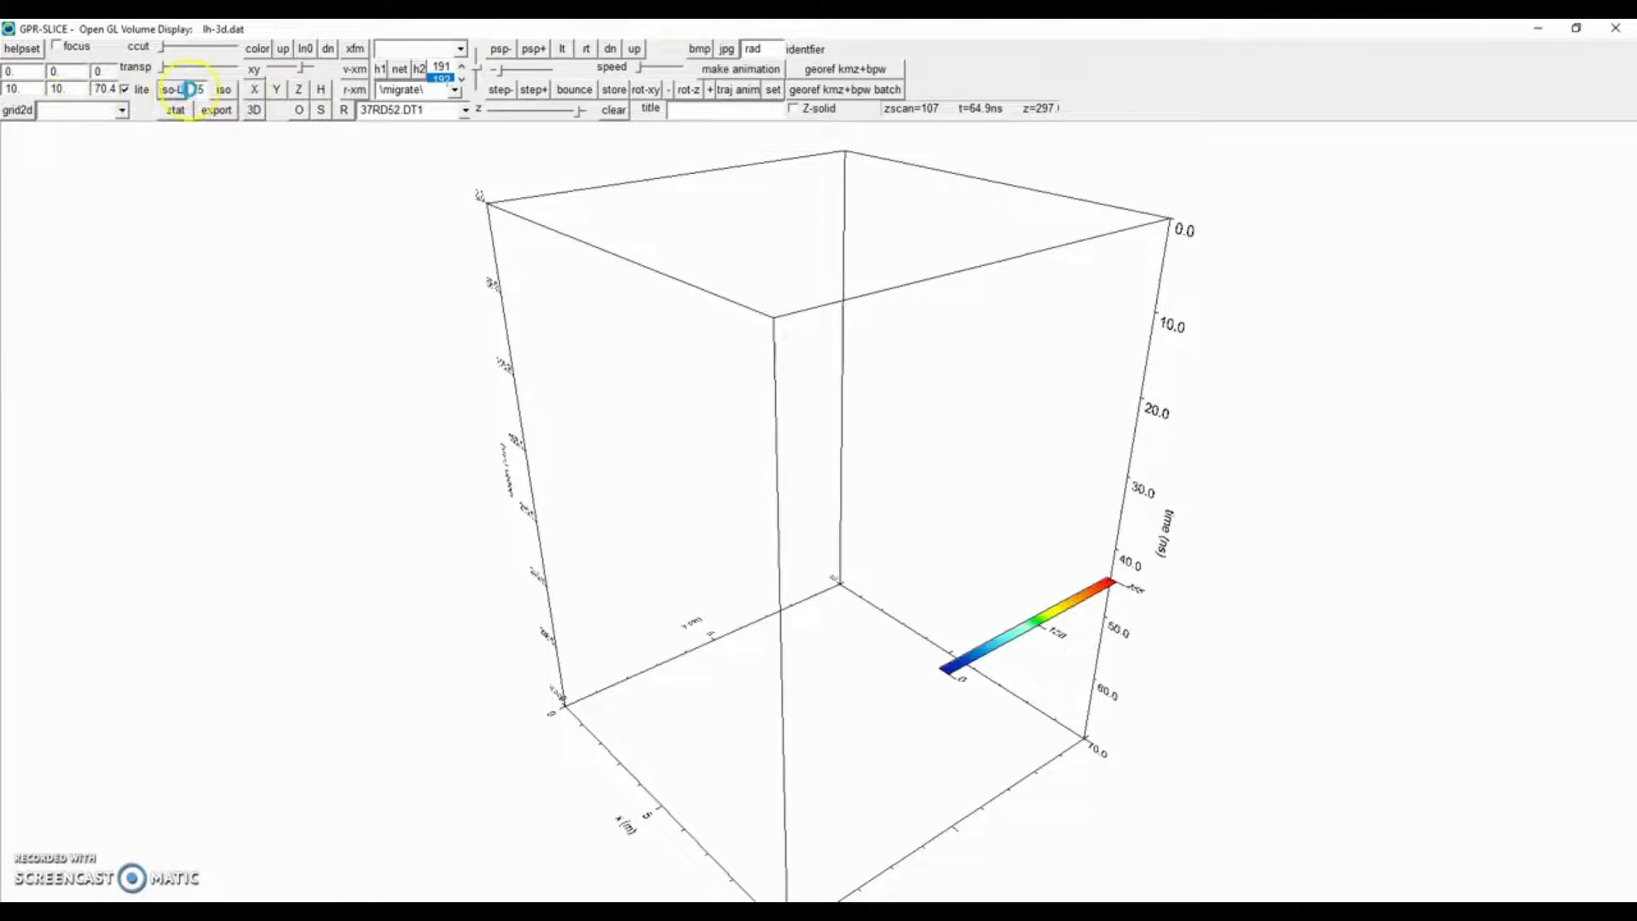
drag(476, 69, 475, 60)
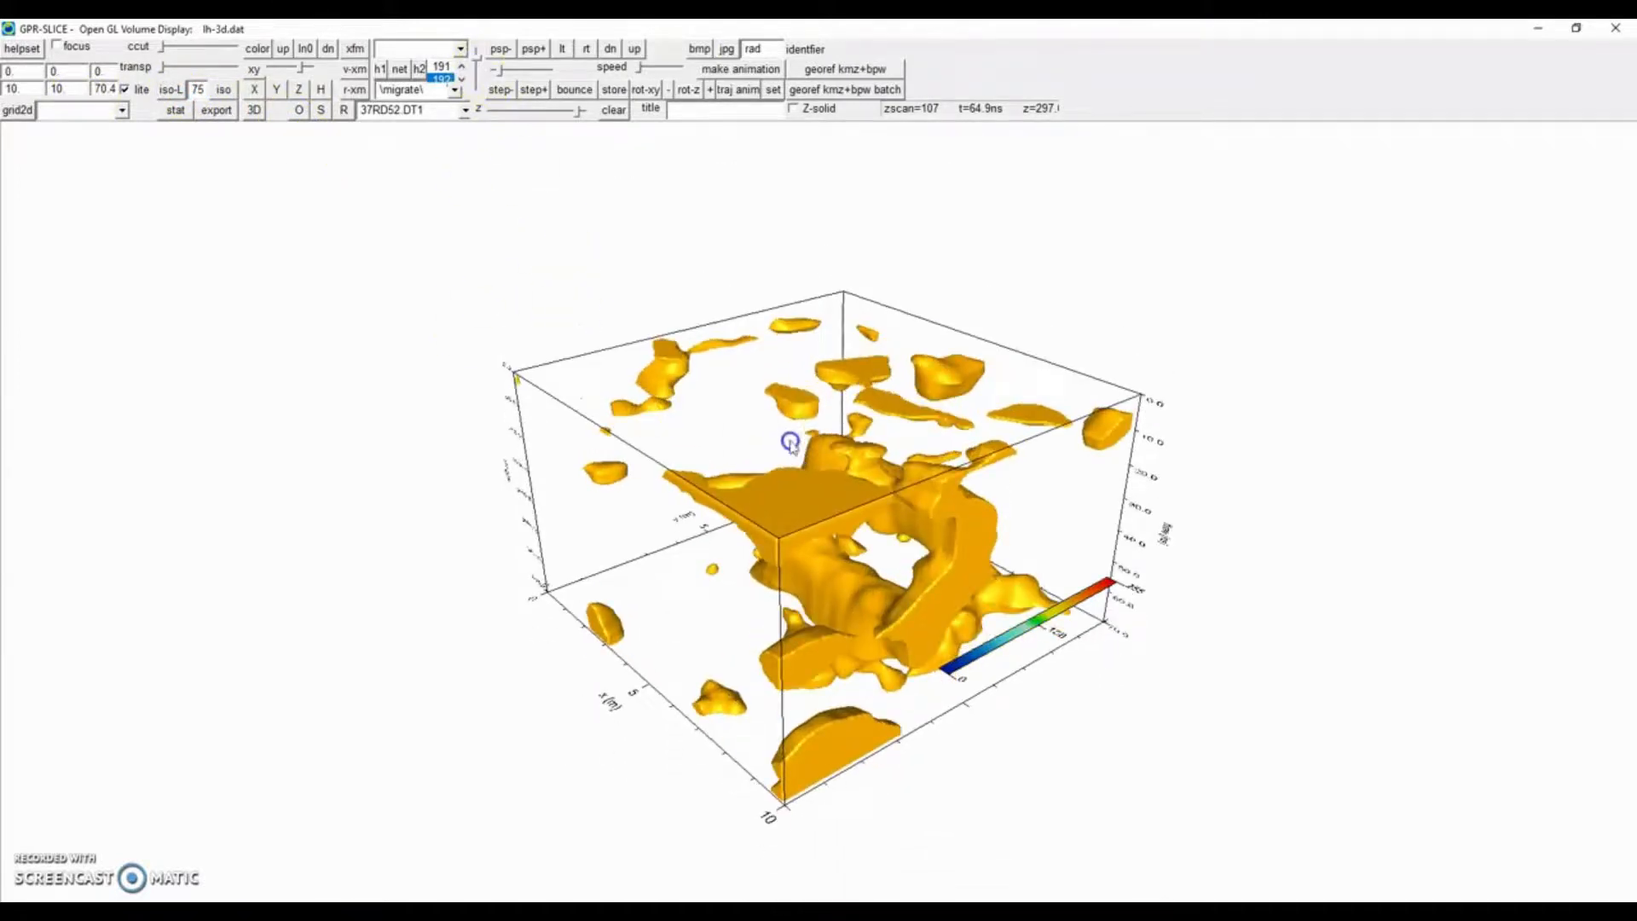
Add a Z slice through the isosurface volume and move it down to zscan 86.
drag(786, 442, 610, 486)
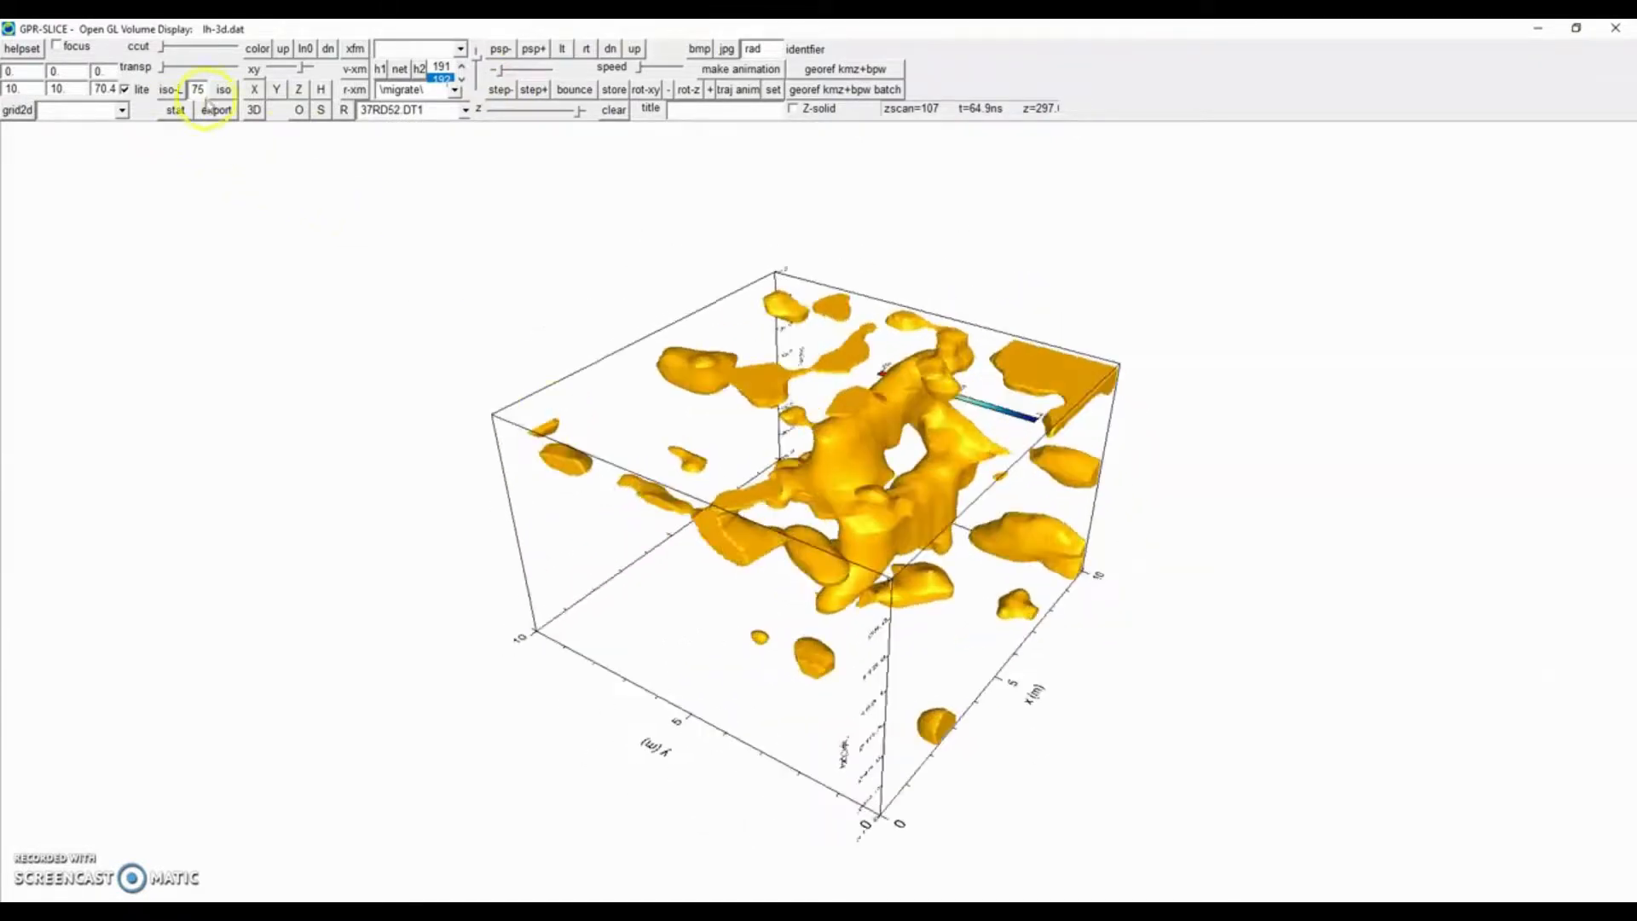
click(296, 90)
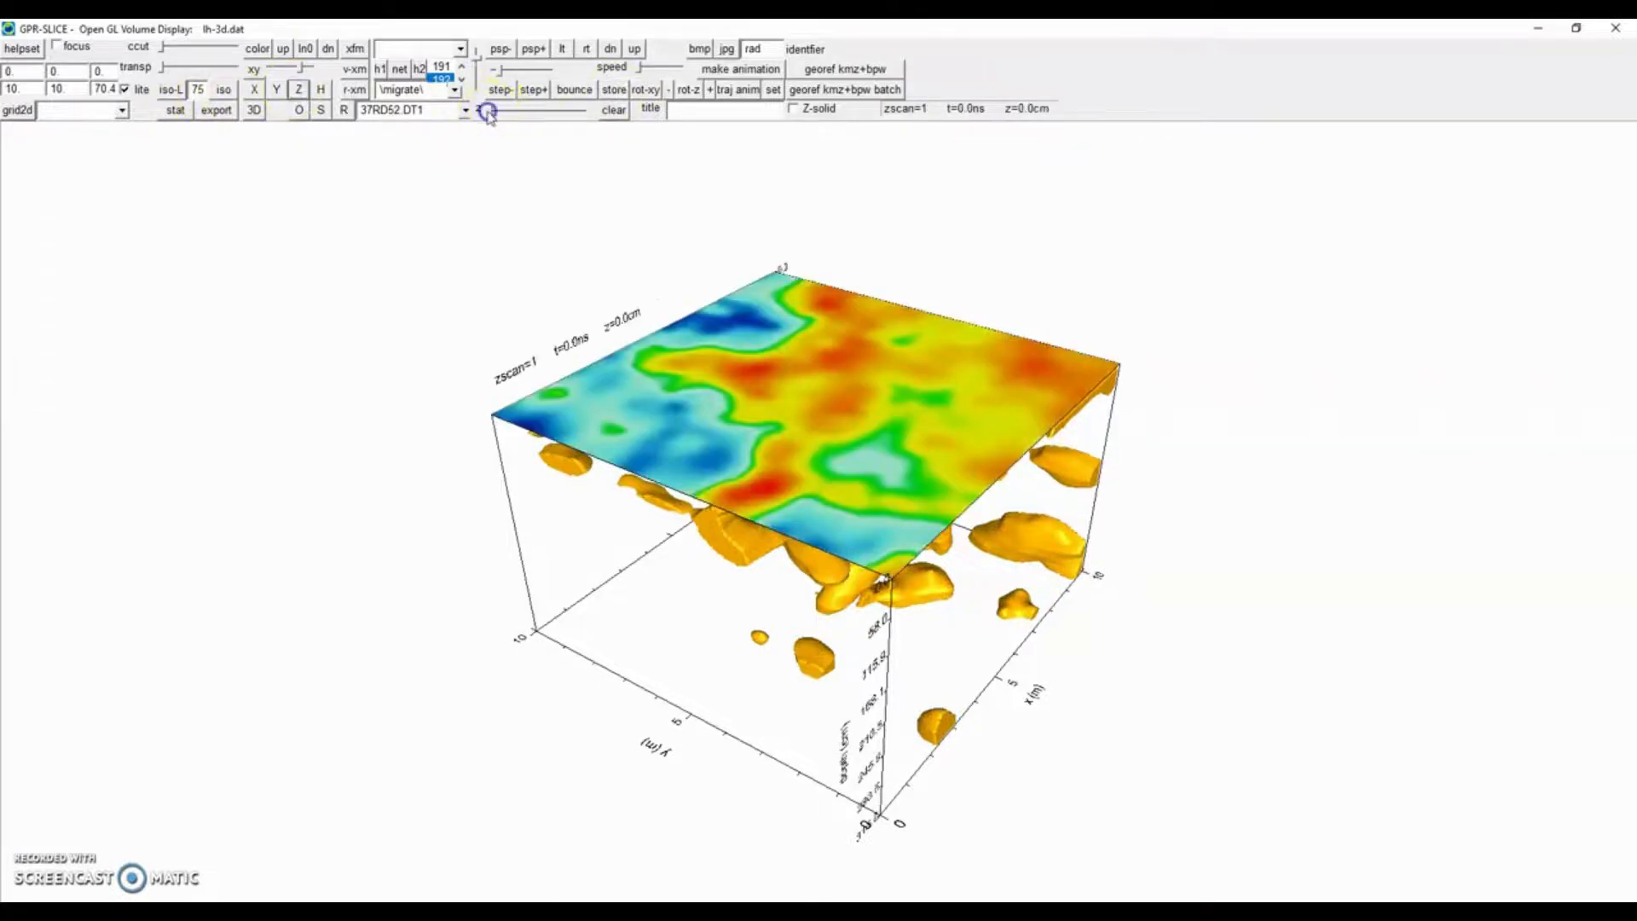
drag(487, 111, 560, 112)
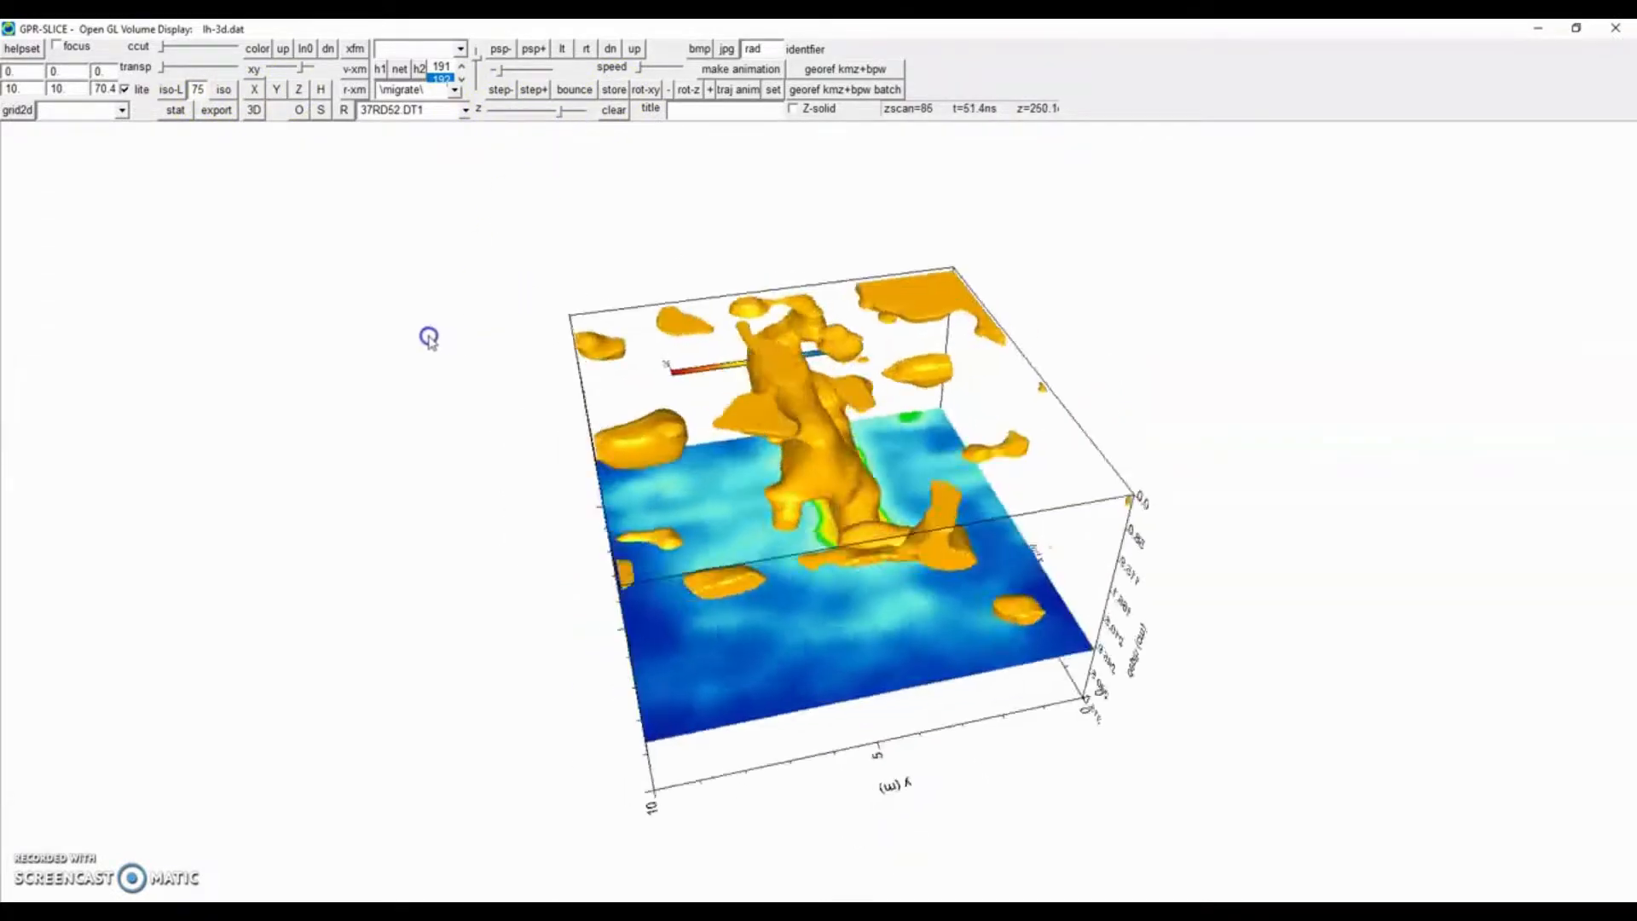
mouse_move(429, 338)
mouse_down()
mouse_move(399, 297)
mouse_move(420, 329)
mouse_up()
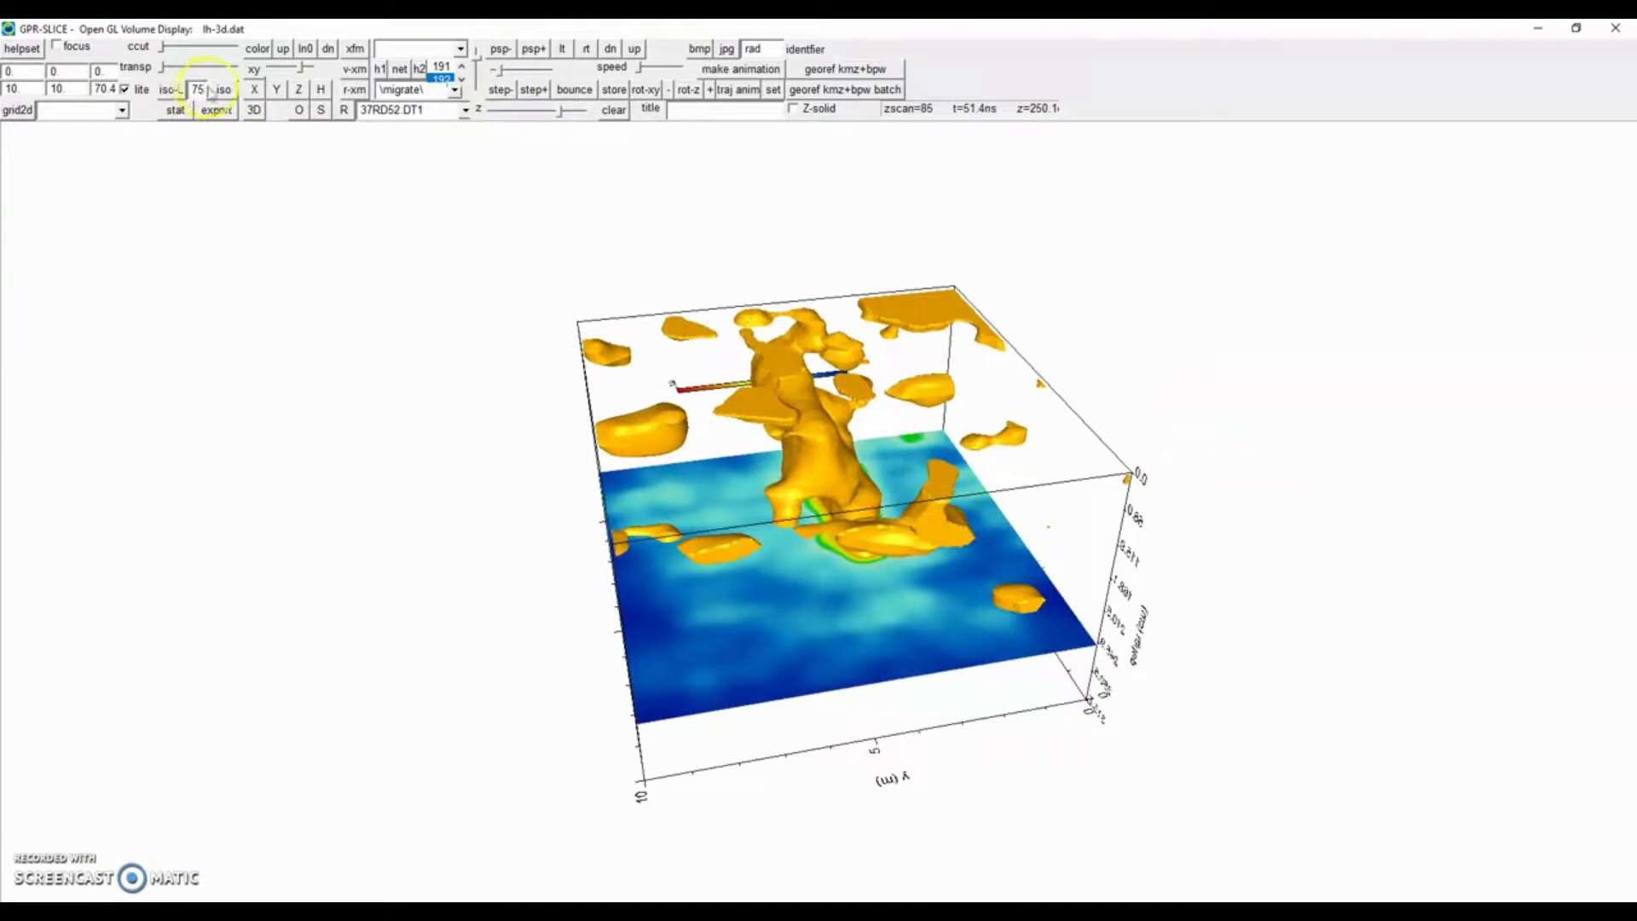
Clear the display and render a new isosurface at iso level 95.
click(613, 110)
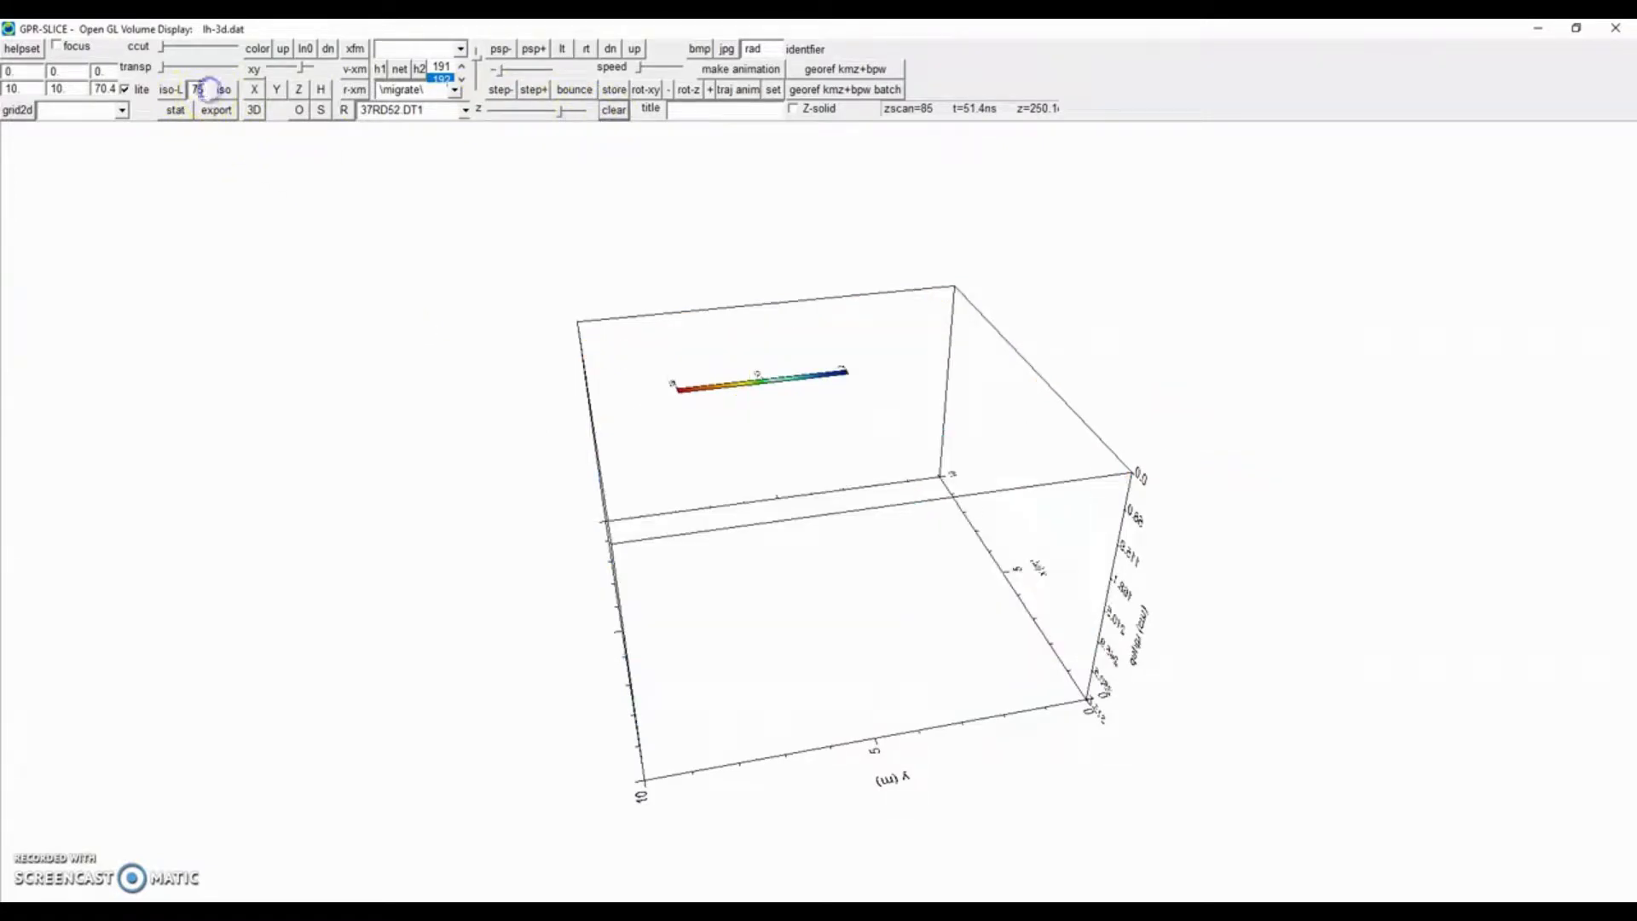
drag(202, 89, 144, 96)
click(174, 89)
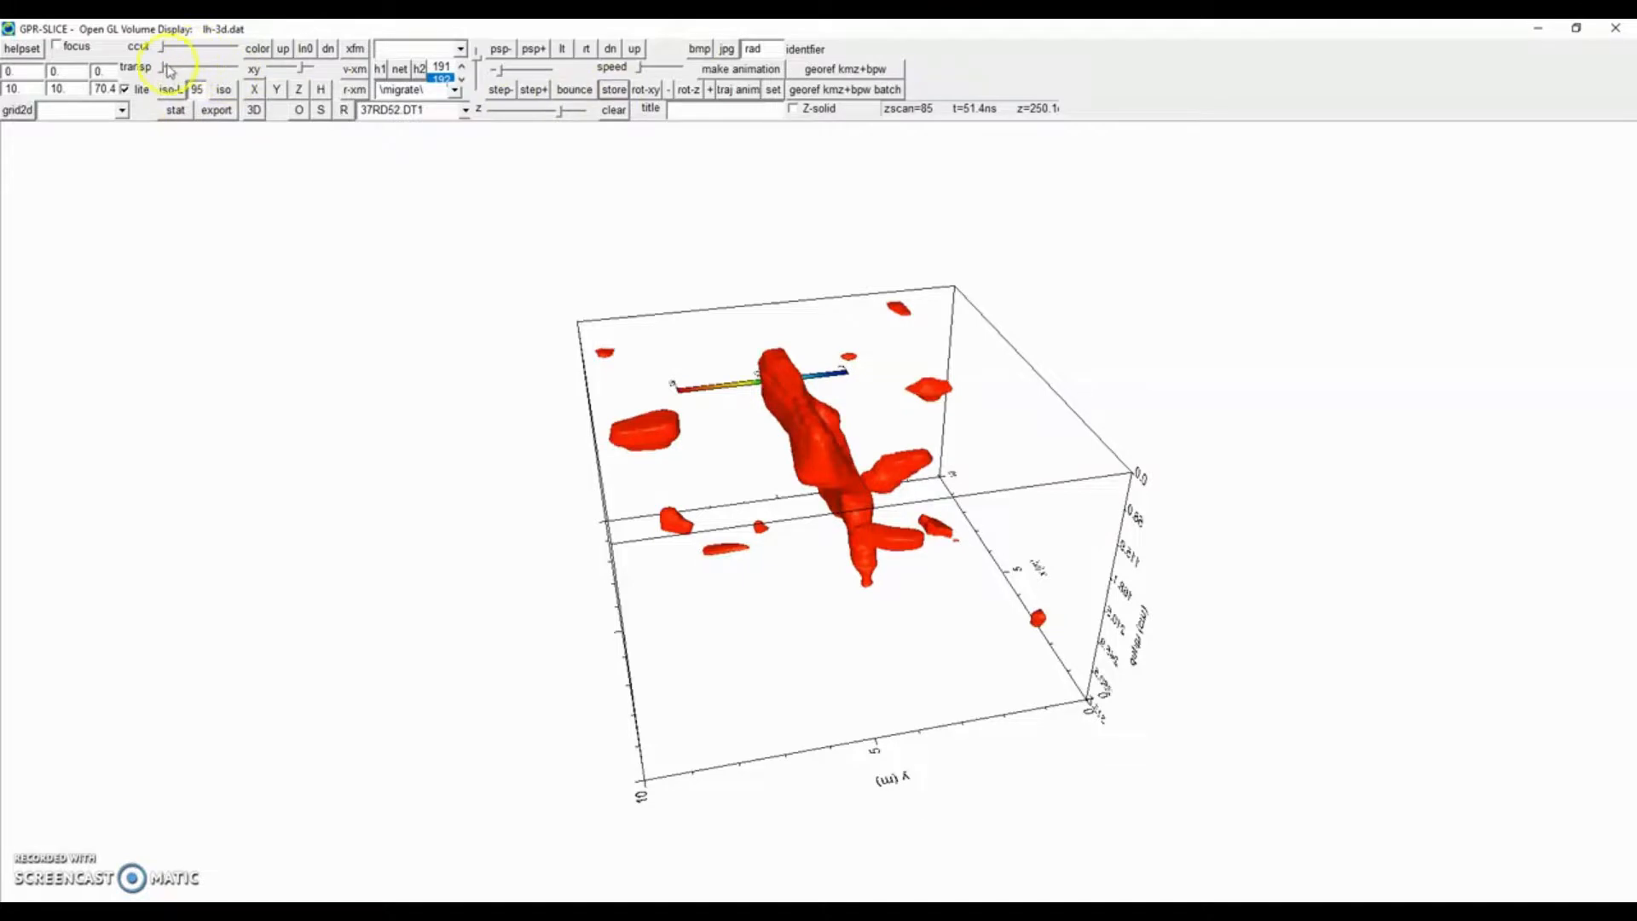
Raise the transparency and render a transparent isosurface at iso level 65.
drag(166, 76, 202, 68)
text(6)
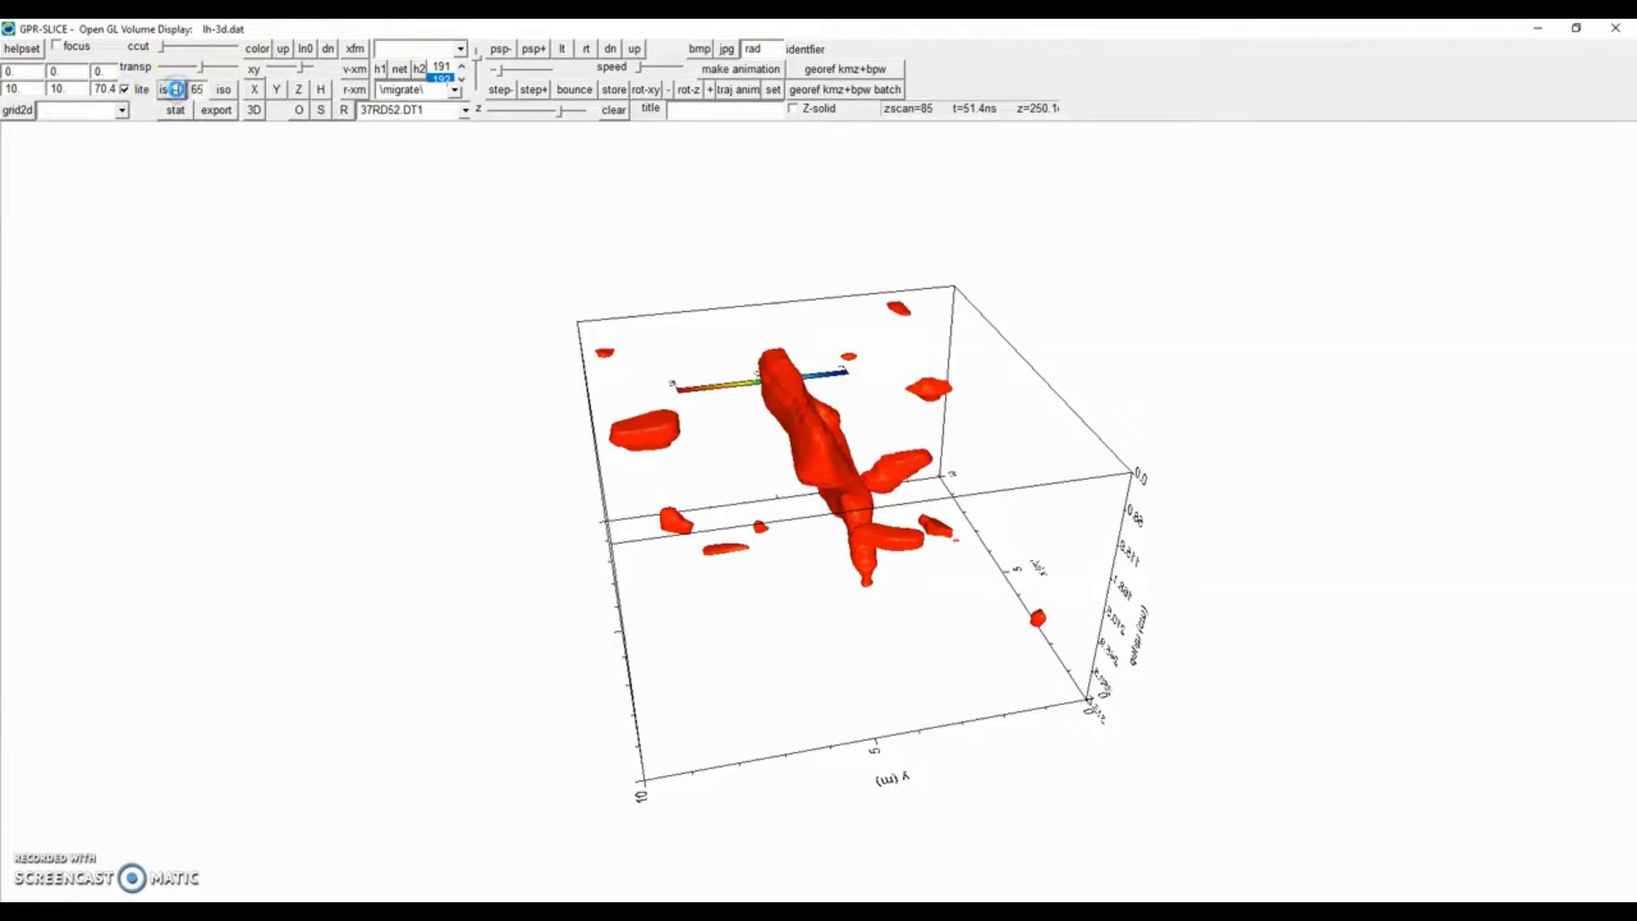
click(175, 90)
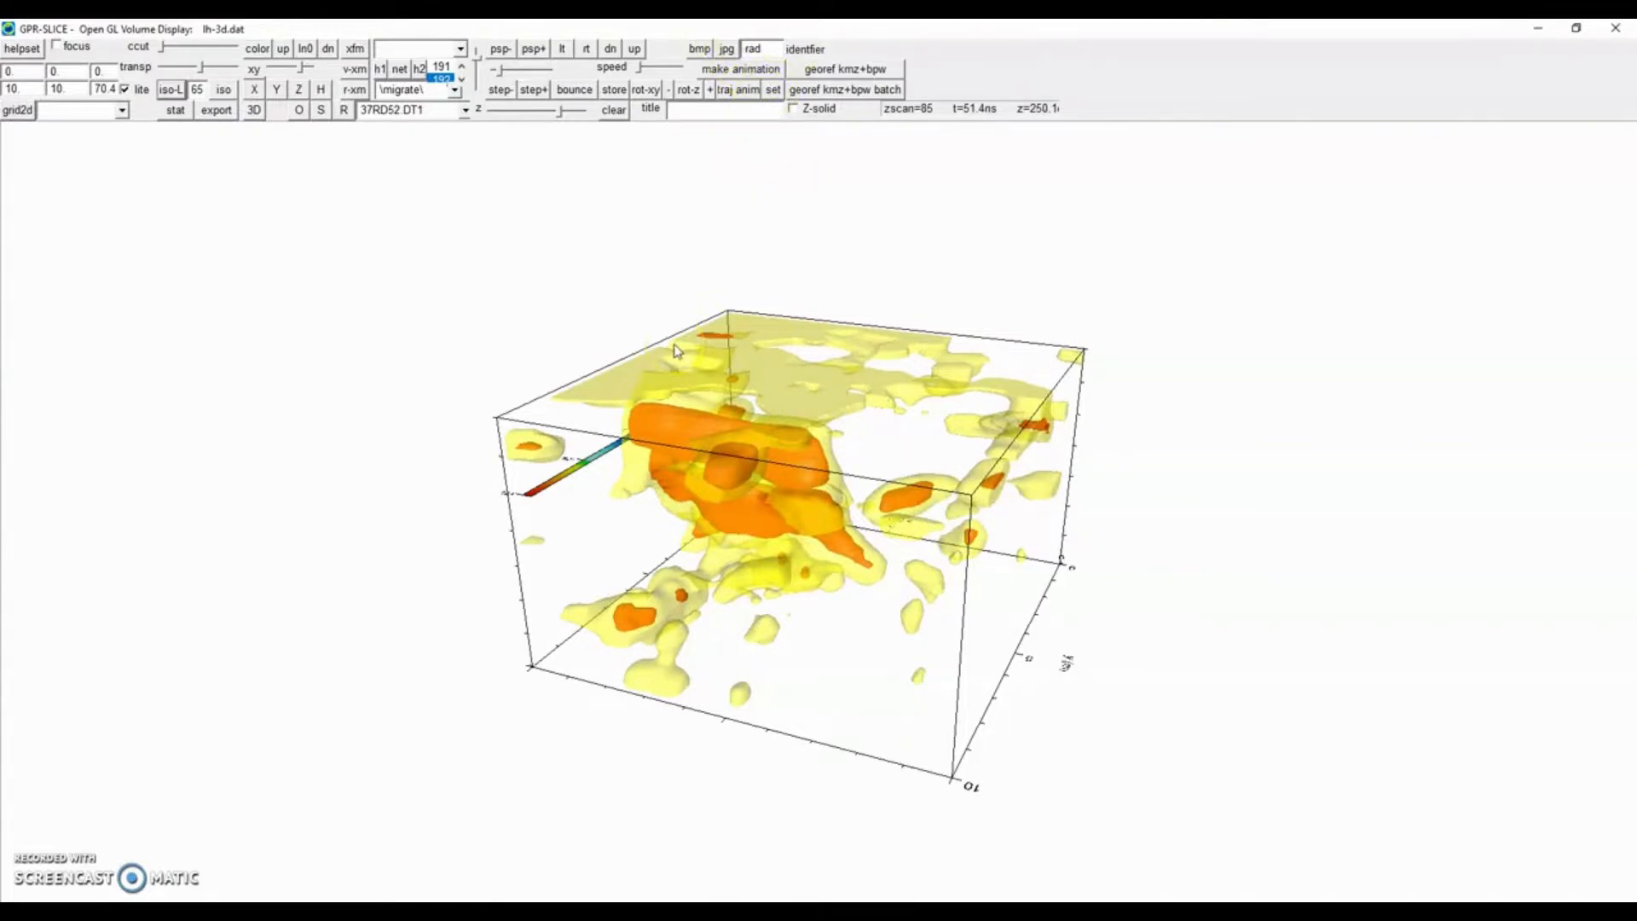
Close the OpenGL volume display window.
click(1616, 28)
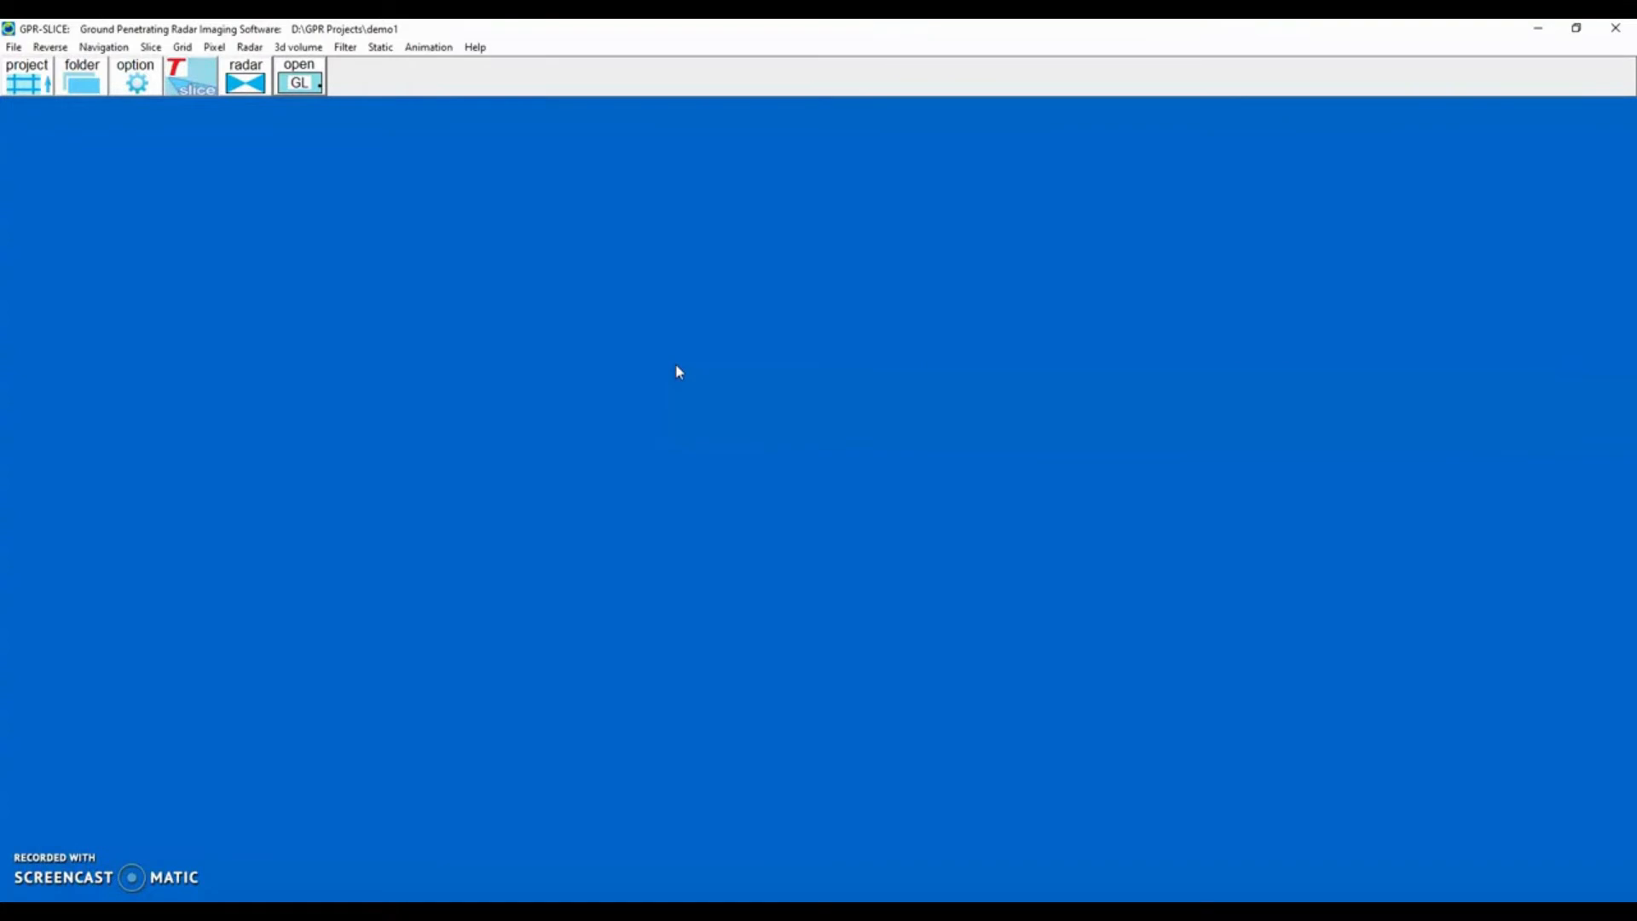
click(676, 370)
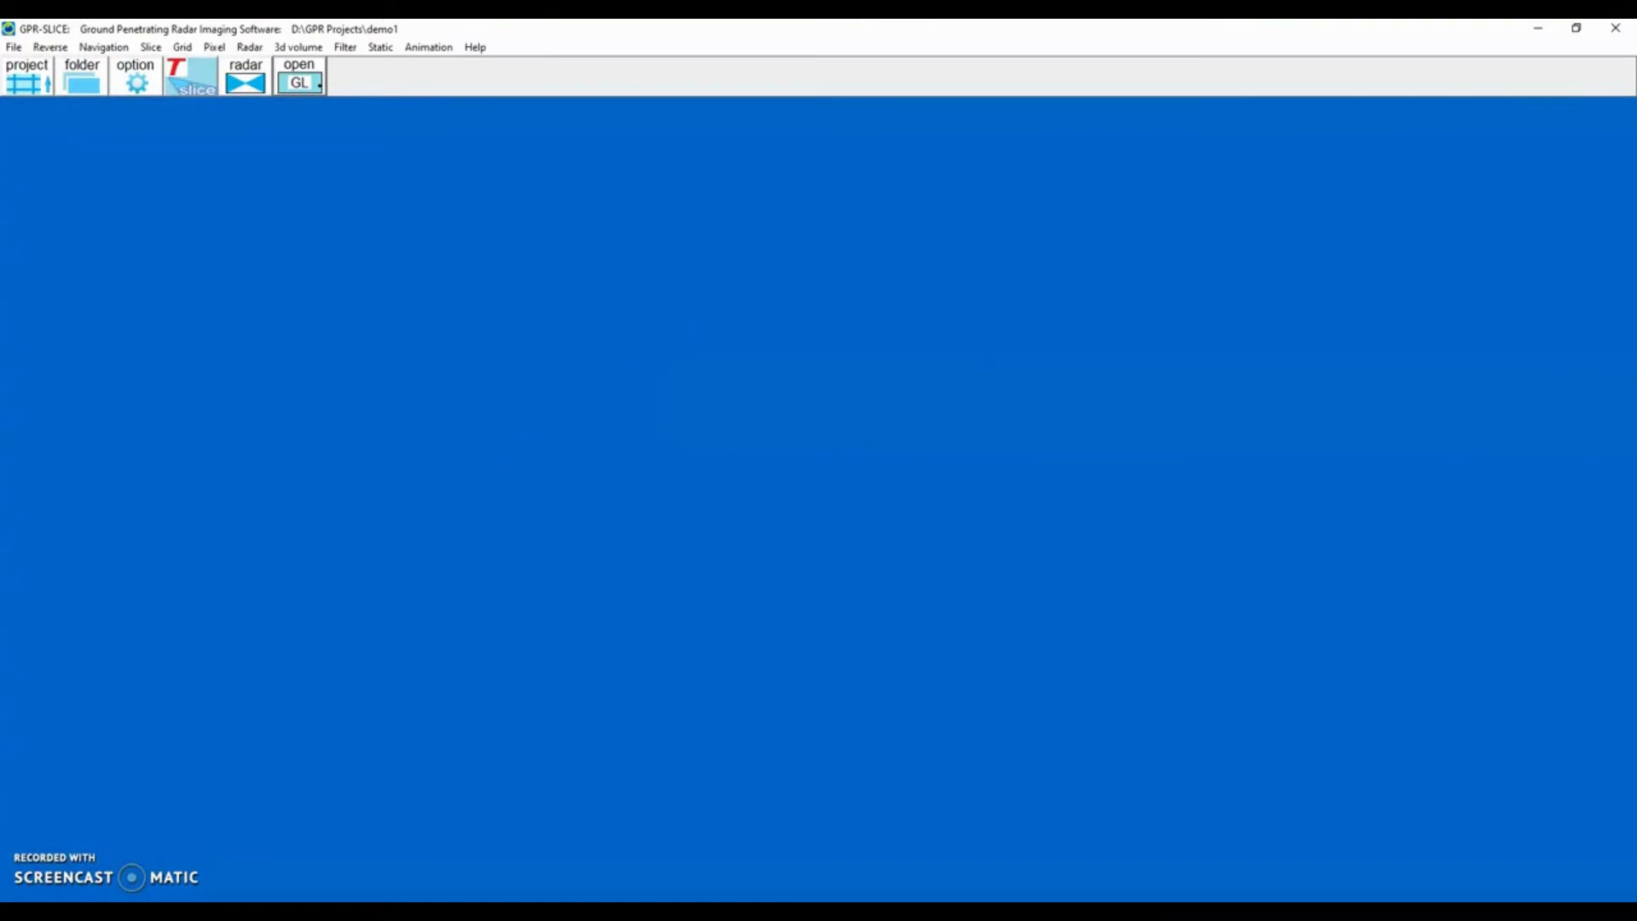